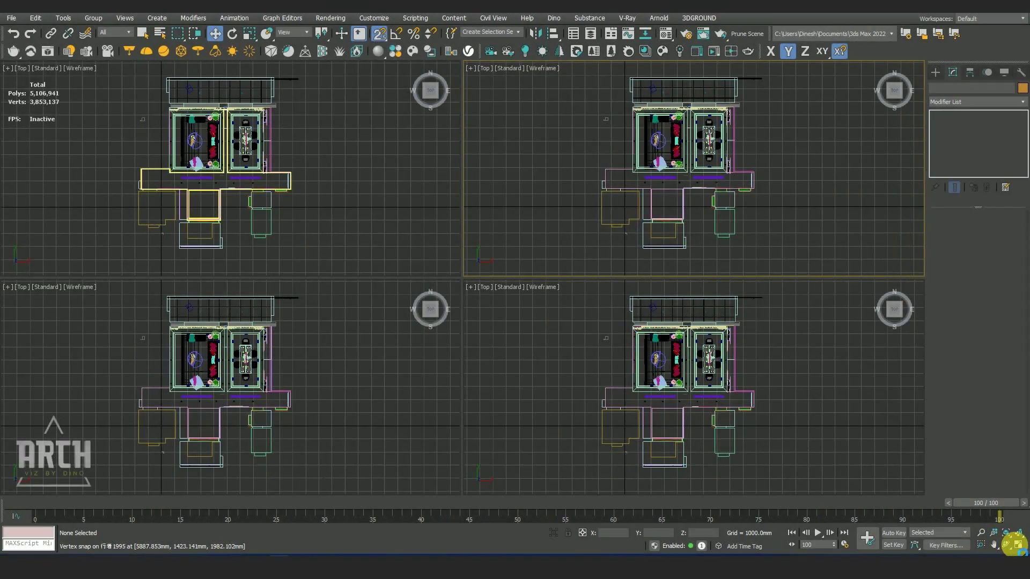
# Choose the two-views-side-by-side arrangement in the viewport layout settings
pyautogui.rightClick(1015, 546)
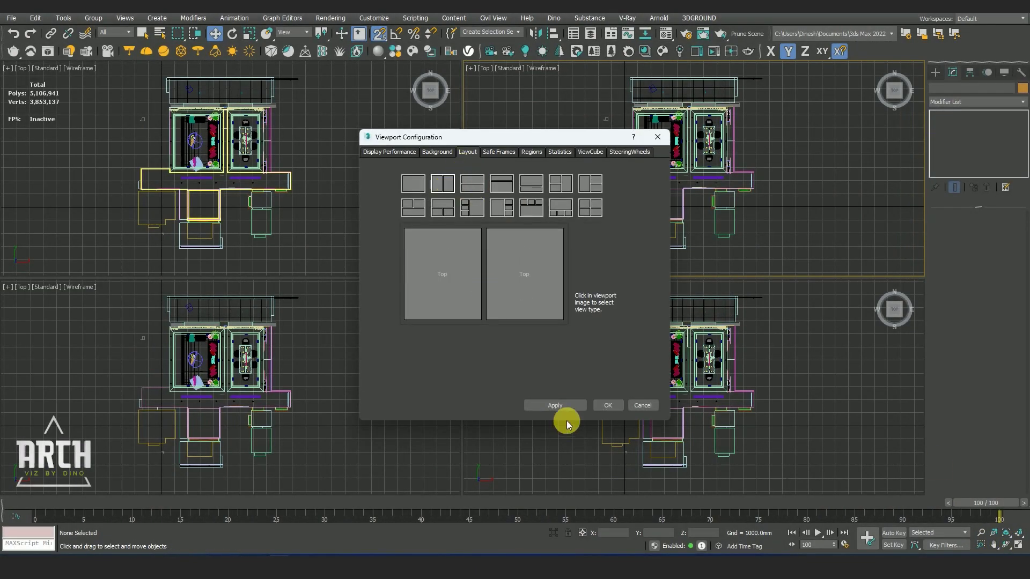
# Apply the two side-by-side Top view layout and zoom the right view onto the rooms
pyautogui.click(563, 406)
pyautogui.click(599, 406)
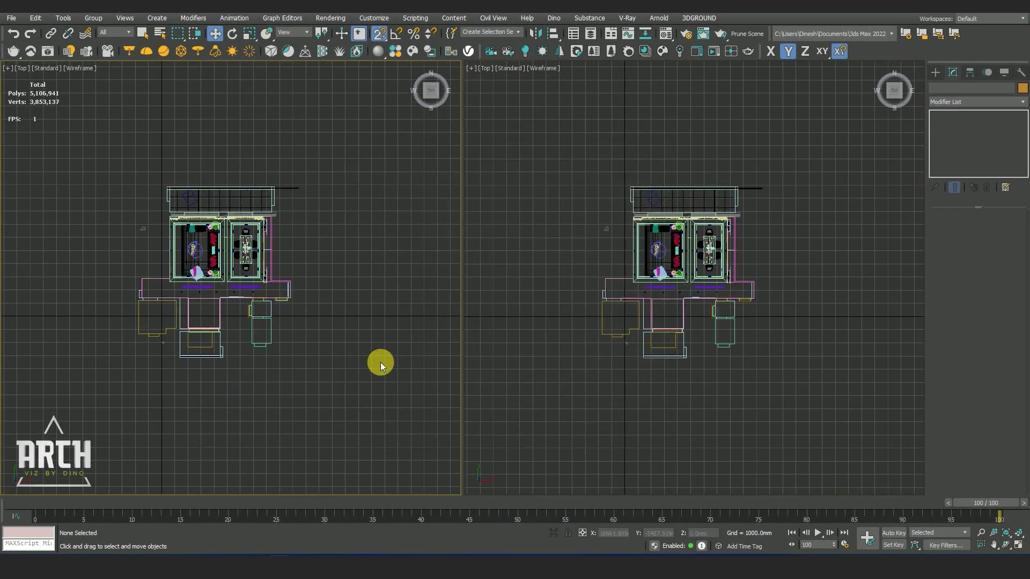
pyautogui.scroll(4, 606, 359)
pyautogui.scroll(2, 641, 312)
pyautogui.scroll(-3, 639, 263)
pyautogui.scroll(2, 622, 260)
# Zoom the left Top view in and bring up the light creation options
pyautogui.click(399, 298)
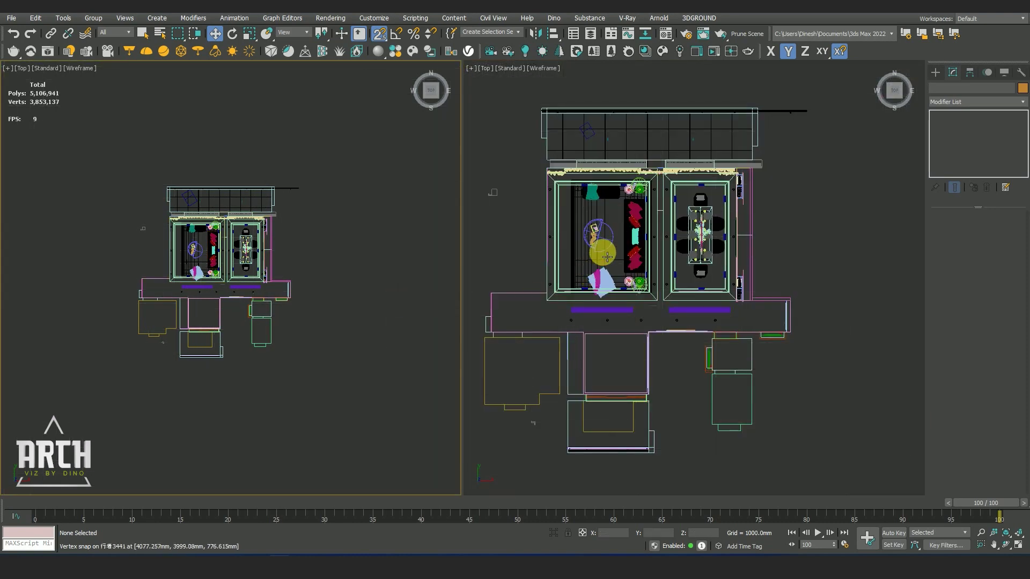
pyautogui.scroll(1, 600, 231)
pyautogui.scroll(1, 590, 204)
pyautogui.scroll(1, 585, 193)
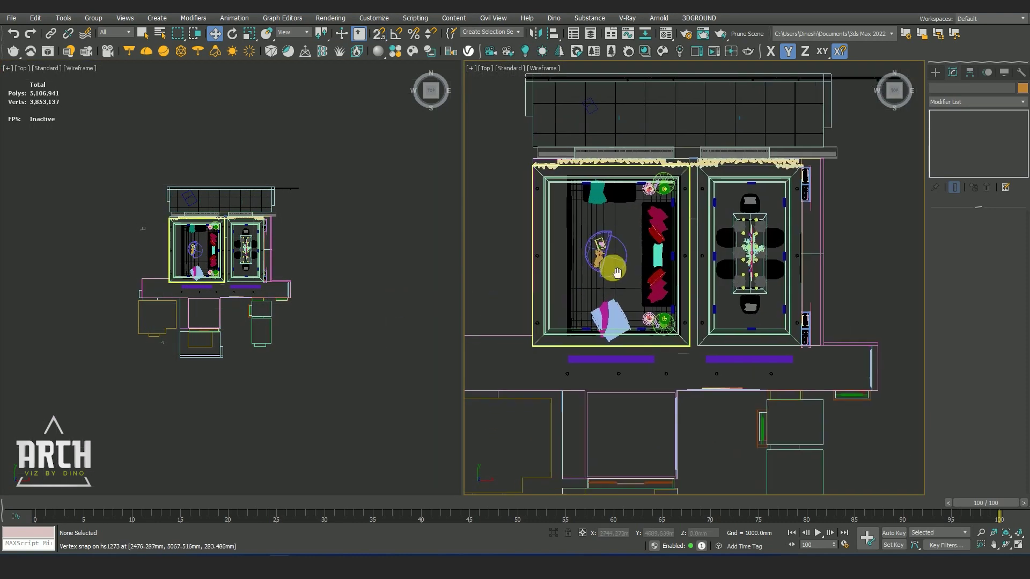
pyautogui.click(933, 74)
# Place a Physical camera left of the living room, aimed right across both rooms
pyautogui.click(943, 107)
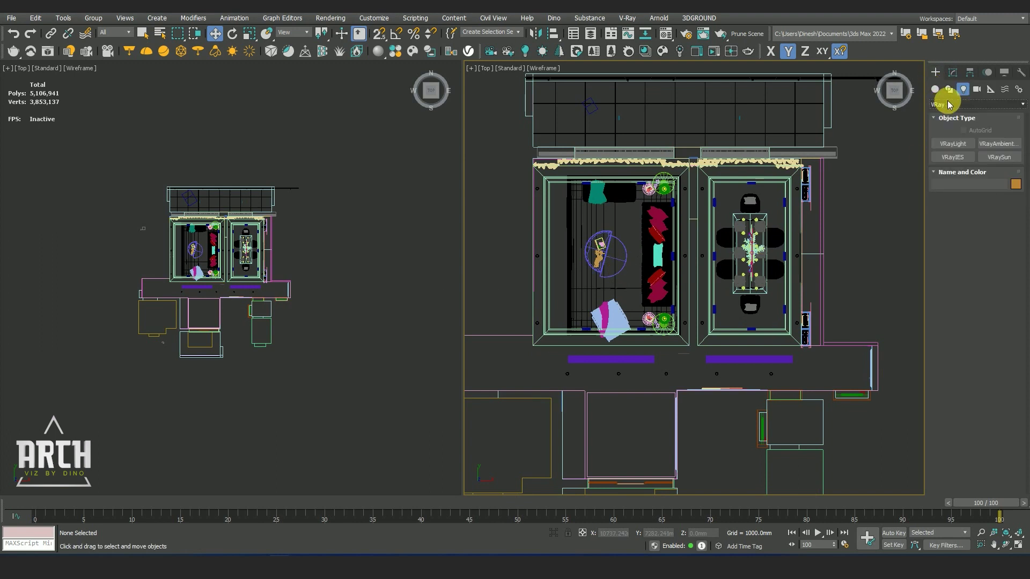
pyautogui.click(978, 90)
pyautogui.click(952, 105)
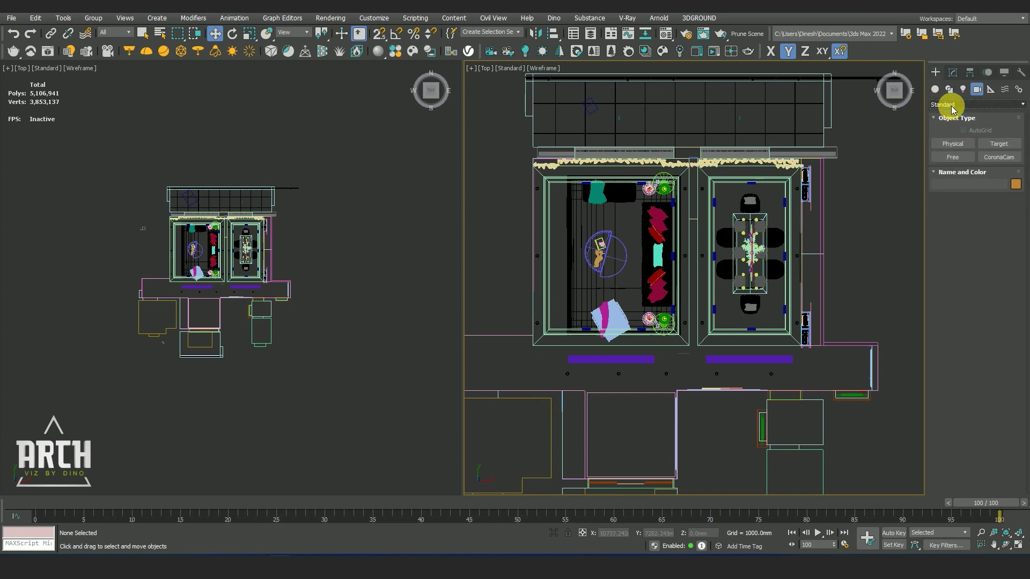
pyautogui.click(954, 144)
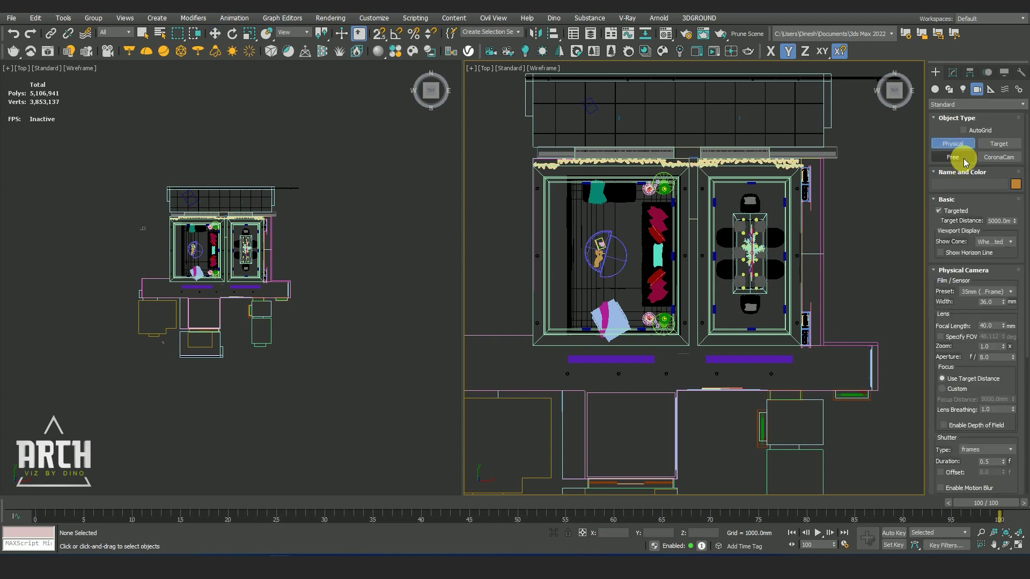
pyautogui.moveTo(510, 254); pyautogui.dragTo(589, 267, button='middle')
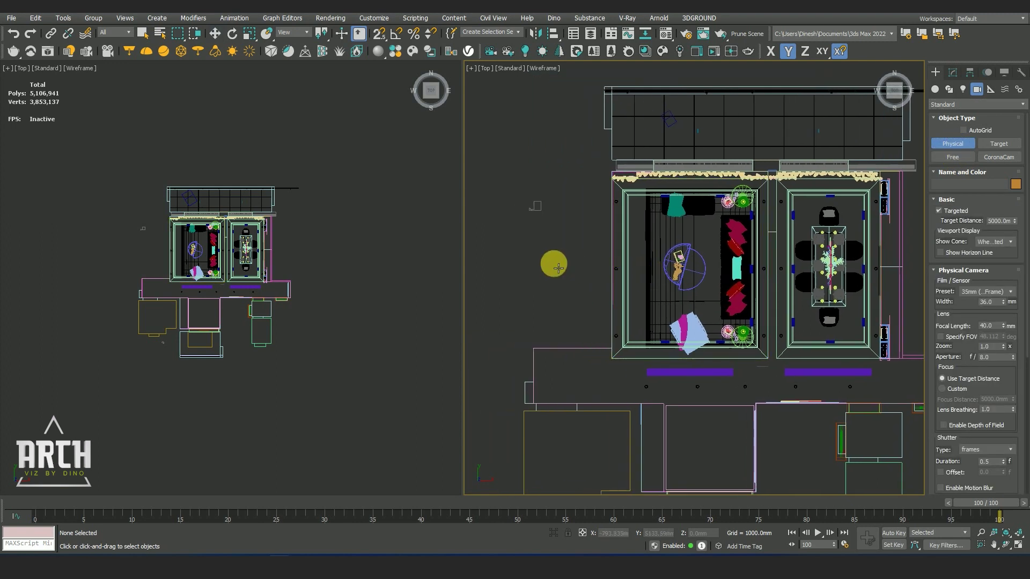
pyautogui.moveTo(558, 267); pyautogui.dragTo(861, 267)
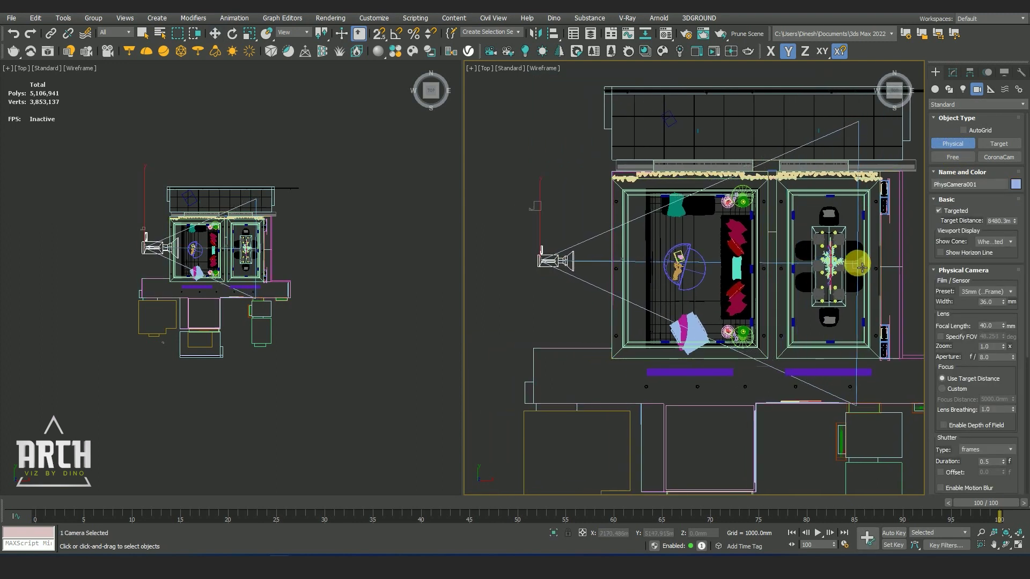
# Switch to Select and Move and reselect the new PhysCamera001
pyautogui.click(216, 35)
pyautogui.click(364, 209)
pyautogui.click(523, 264)
pyautogui.click(268, 342)
pyautogui.click(292, 382)
pyautogui.click(624, 300)
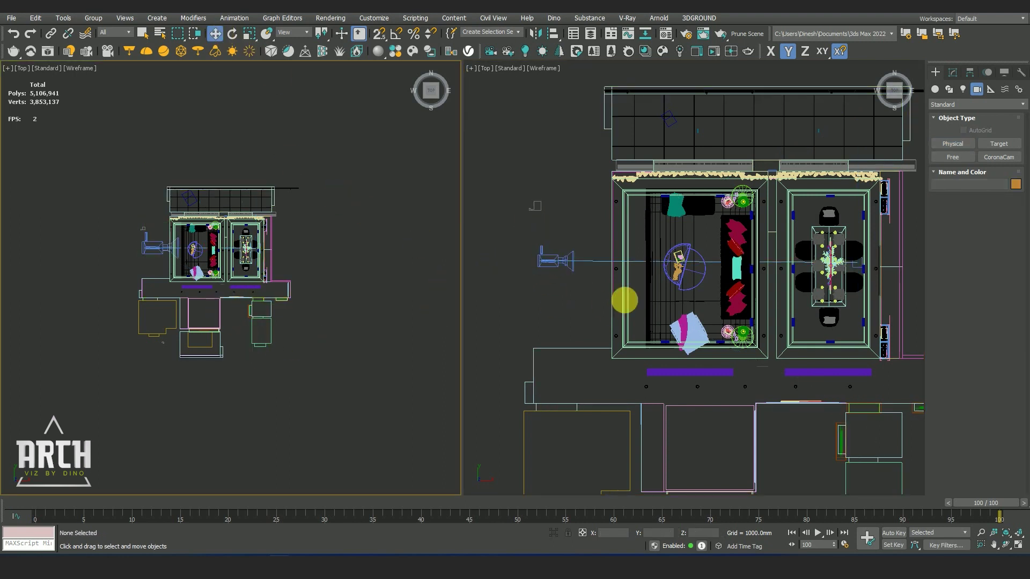
pyautogui.click(603, 264)
# Raise PhysCamera001 upward in the Front view
pyautogui.press('f')
pyautogui.moveTo(658, 289)
pyautogui.mouseDown()
pyautogui.moveTo(664, 247)
pyautogui.moveTo(663, 278)
pyautogui.mouseUp()
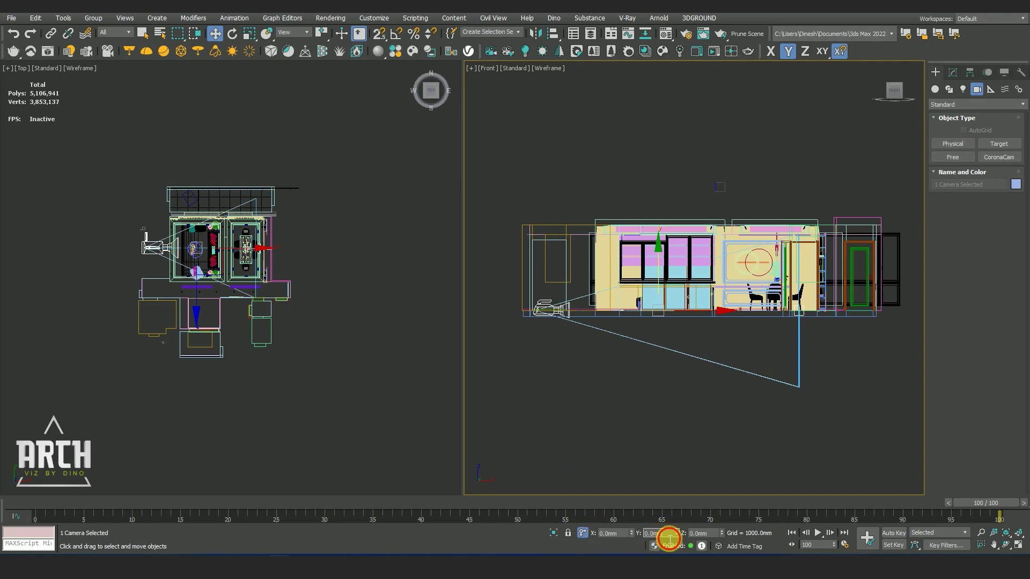
pyautogui.press('Return')
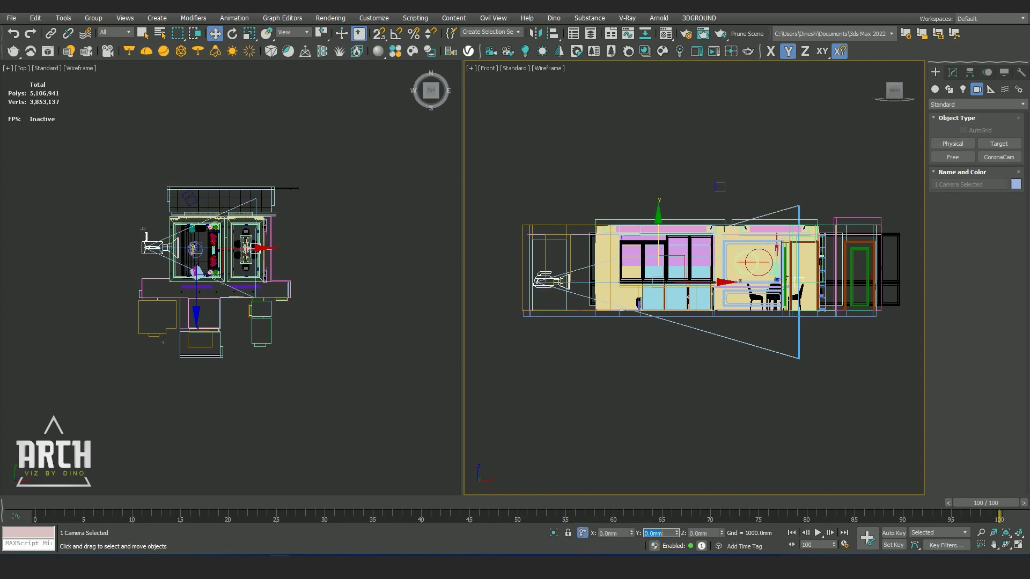
# Make the left view look through PhysCamera001 with edged faces, and return the right view to Top
pyautogui.click(321, 377)
pyautogui.press('c')
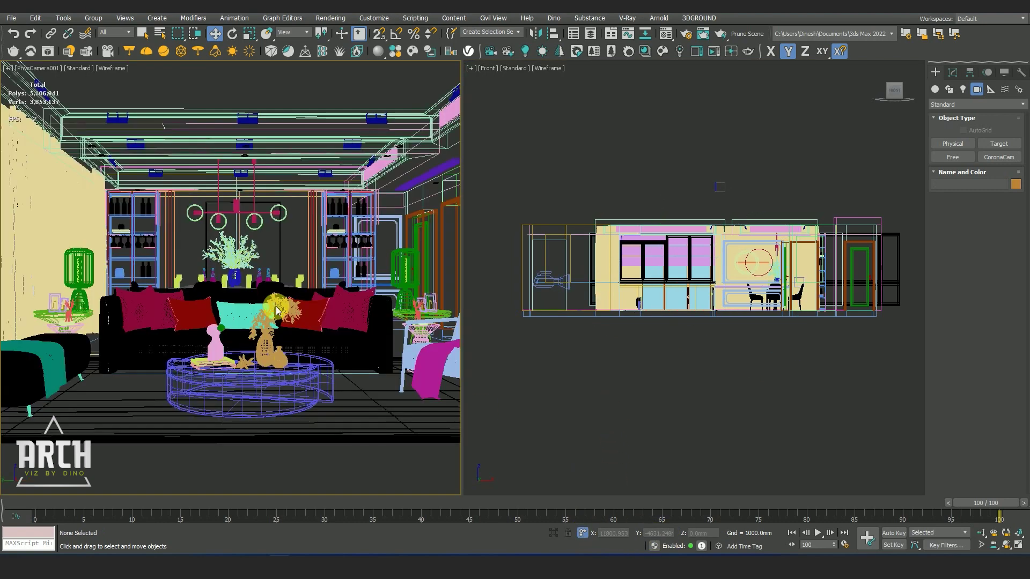
pyautogui.click(685, 416)
pyautogui.press('t')
pyautogui.click(253, 252)
pyautogui.press('F4')
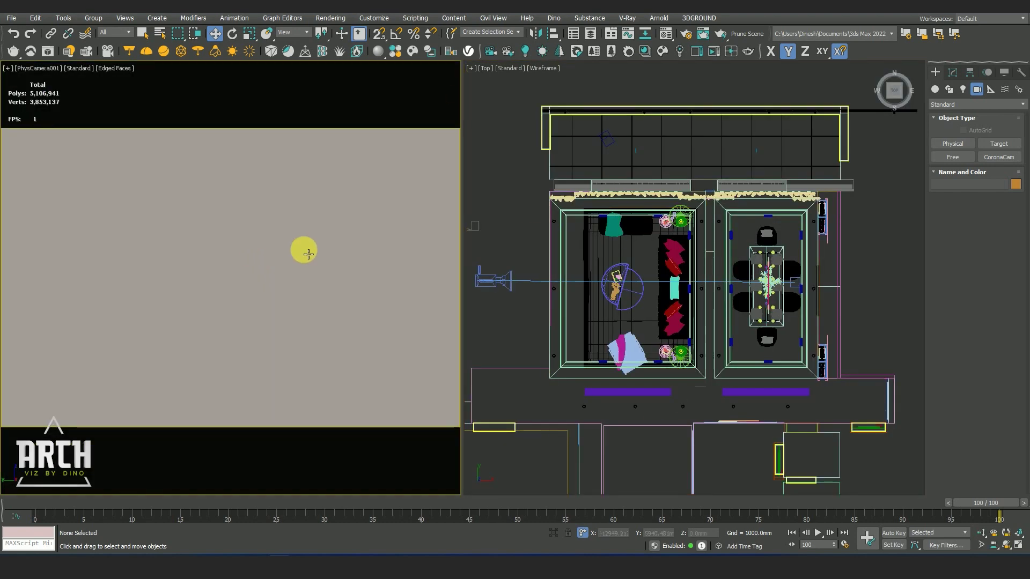
# Set PhysCamera001's focal length to 30 mm
pyautogui.click(491, 277)
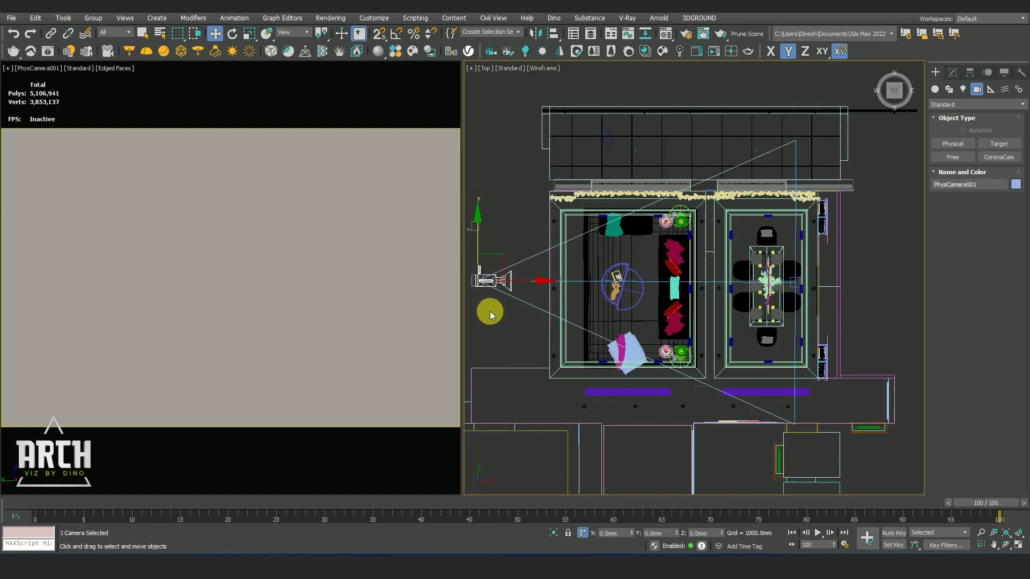
pyautogui.click(953, 72)
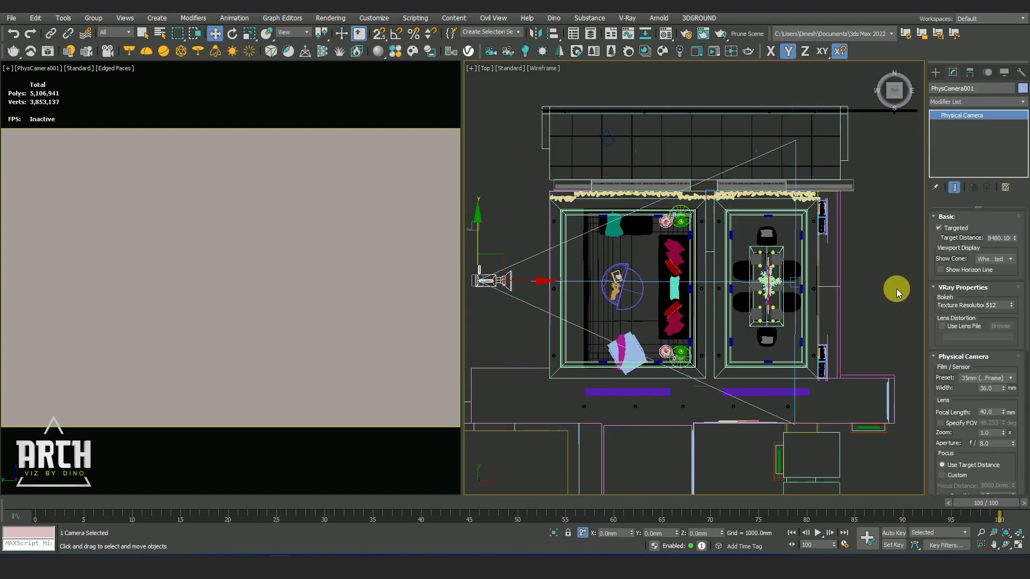
pyautogui.moveTo(959, 400); pyautogui.dragTo(957, 377)
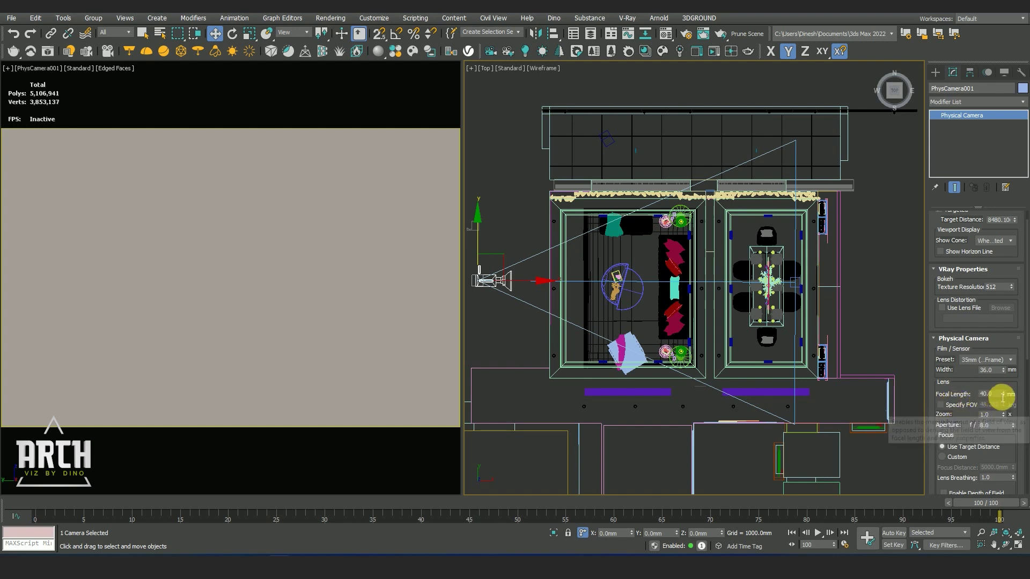
pyautogui.moveTo(1004, 394); pyautogui.dragTo(1004, 401)
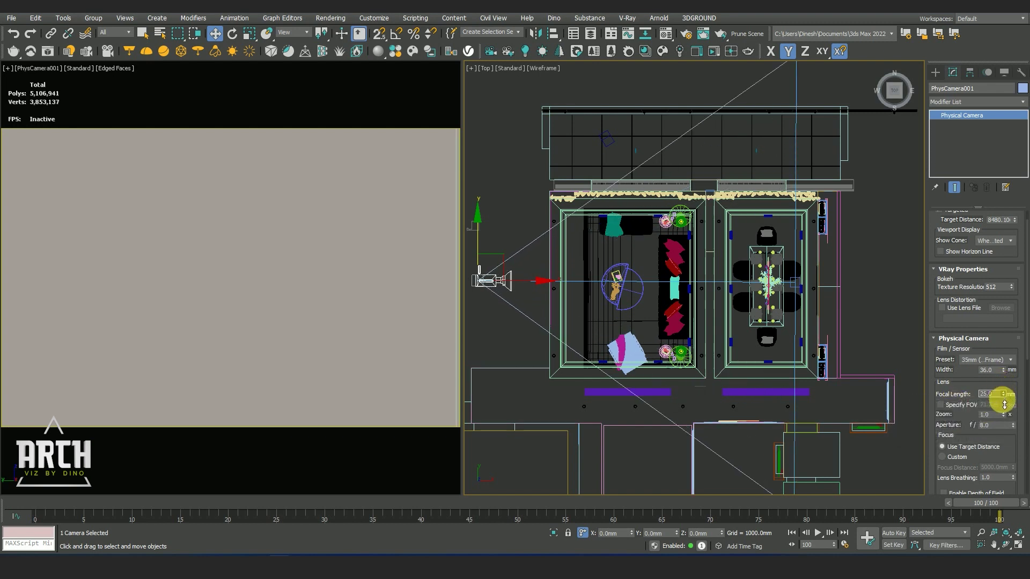
pyautogui.press('Return')
# Enable the camera's clipping planes and raise Near so the living room appears
pyautogui.rightClick(965, 388)
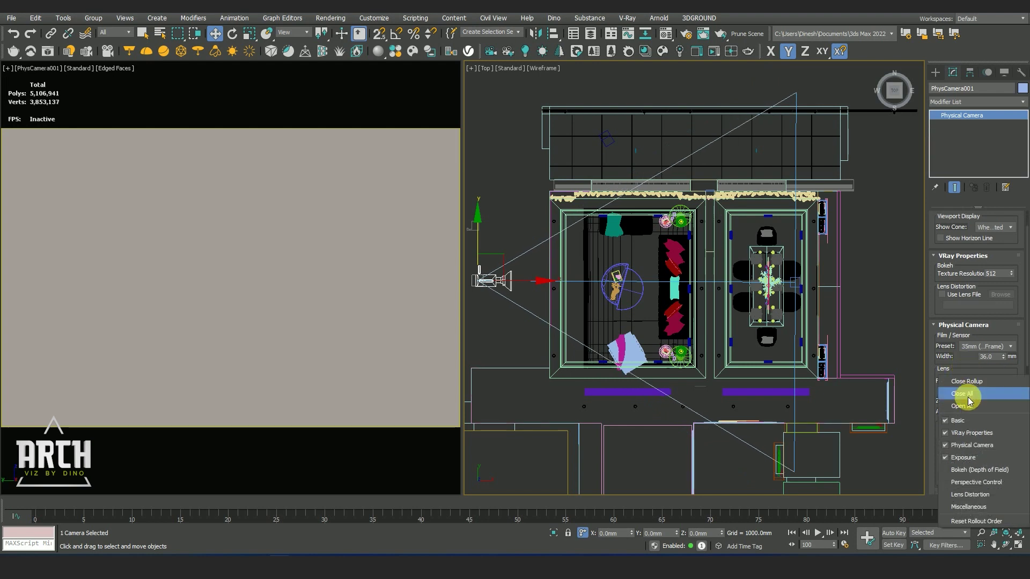
pyautogui.click(965, 378)
pyautogui.click(960, 299)
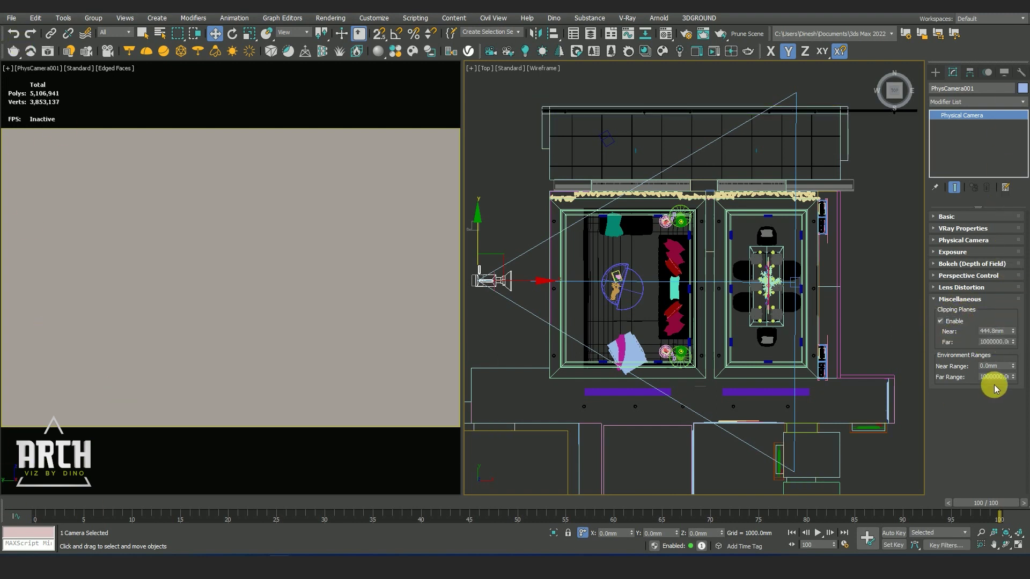
pyautogui.moveTo(1011, 317); pyautogui.dragTo(1011, 311)
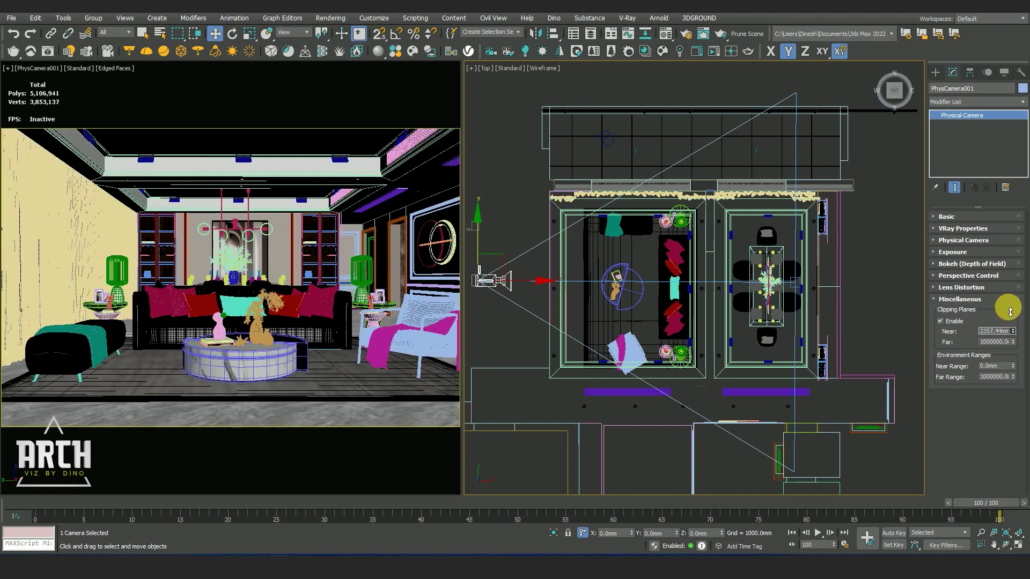
# Lower the near clip slightly and select the camera's target
pyautogui.moveTo(1011, 310); pyautogui.dragTo(1010, 314)
pyautogui.moveTo(501, 283); pyautogui.dragTo(518, 325)
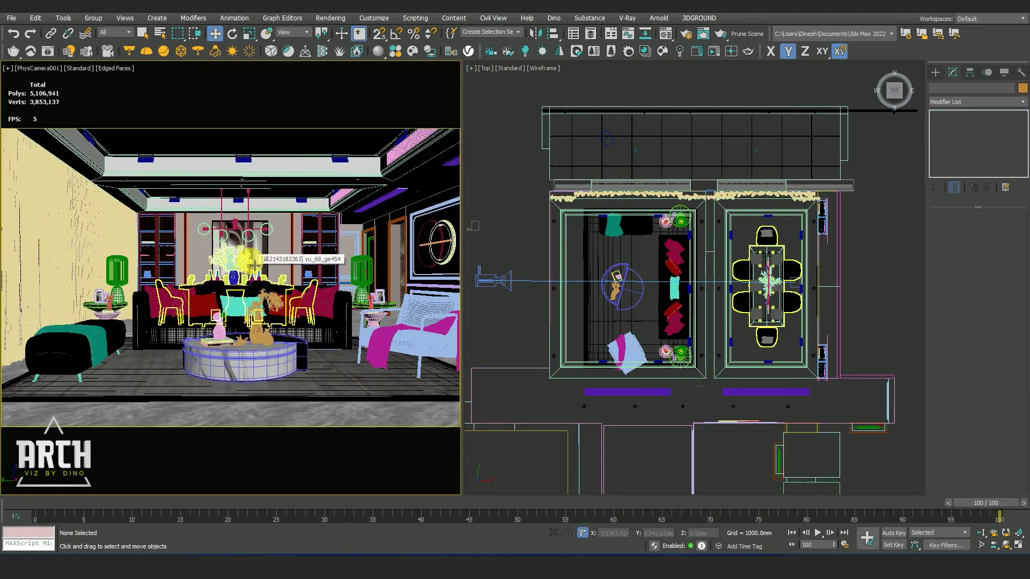
pyautogui.click(491, 280)
pyautogui.moveTo(500, 321); pyautogui.dragTo(507, 324, button='middle')
pyautogui.click(829, 285)
pyautogui.click(813, 282)
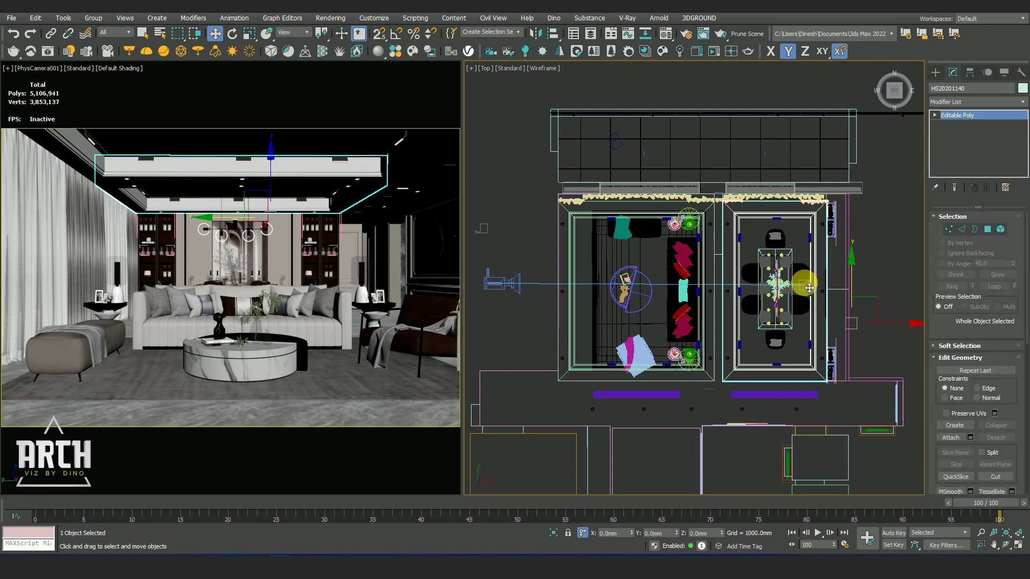
pyautogui.scroll(3, 803, 280)
pyautogui.scroll(-3, 812, 284)
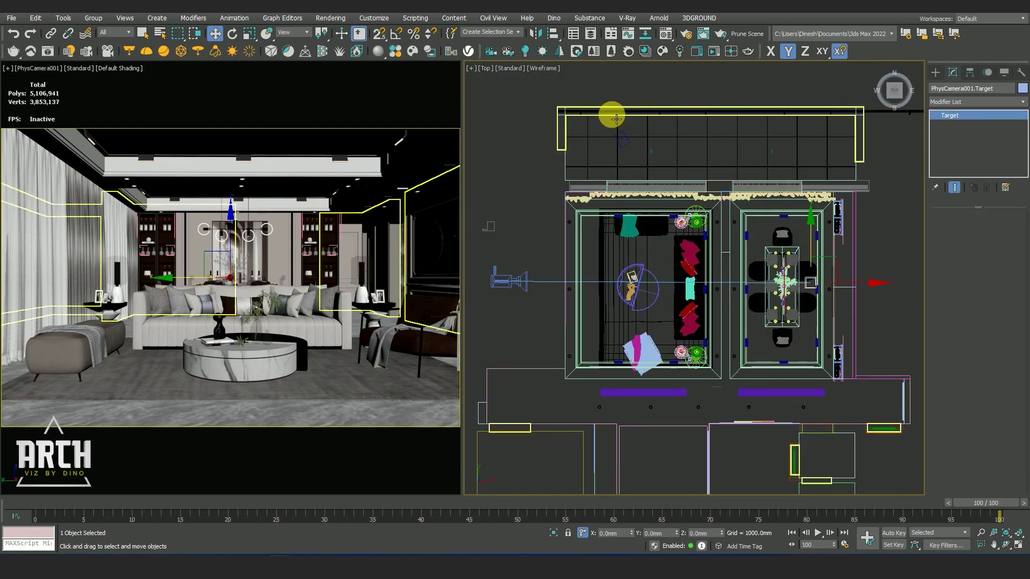
# Align the camera target to the camera on Y and Z Position, pivot to pivot
pyautogui.click(552, 35)
pyautogui.click(504, 279)
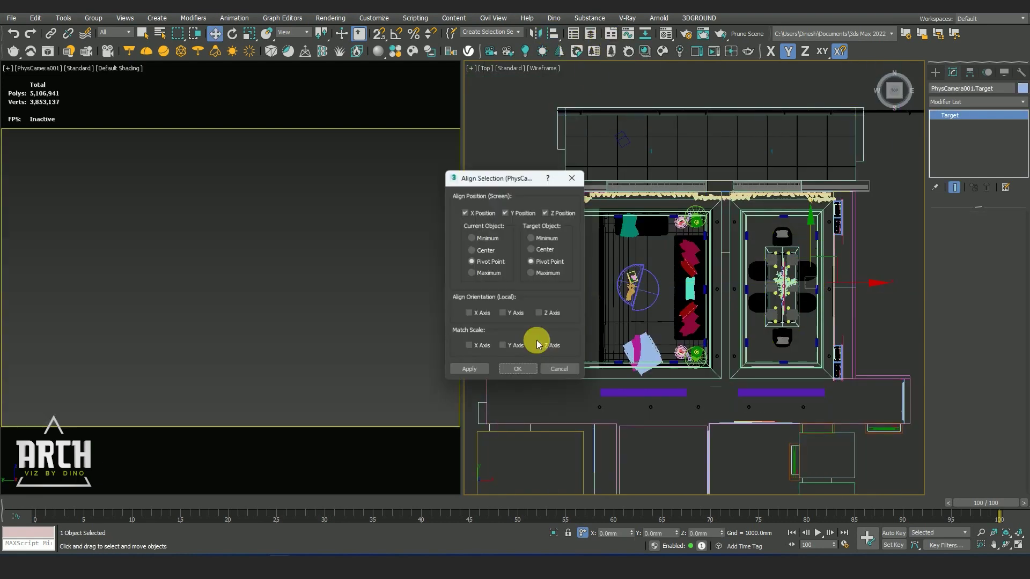
pyautogui.click(479, 213)
pyautogui.moveTo(504, 177); pyautogui.dragTo(415, 164)
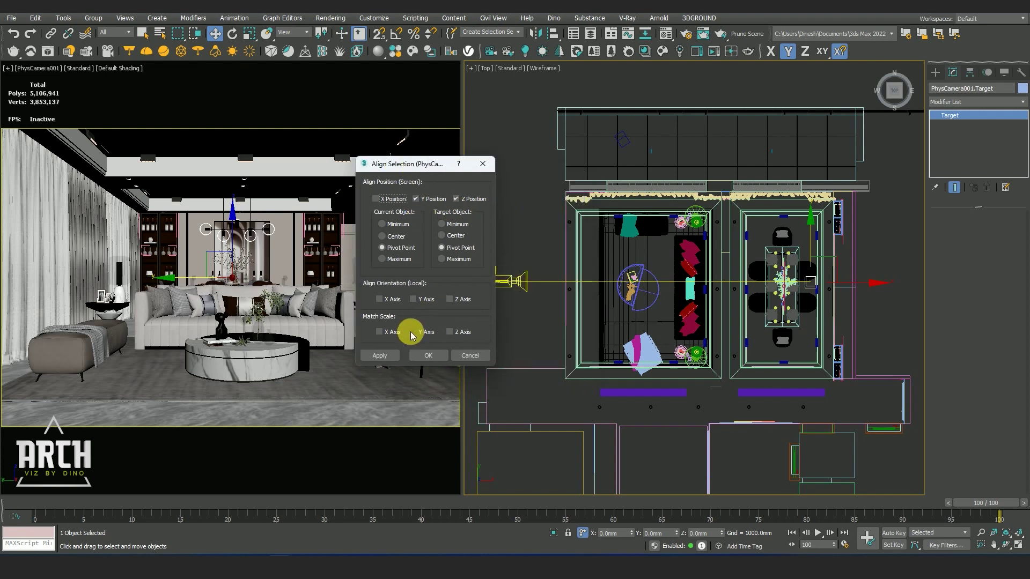
pyautogui.click(429, 356)
pyautogui.click(494, 280)
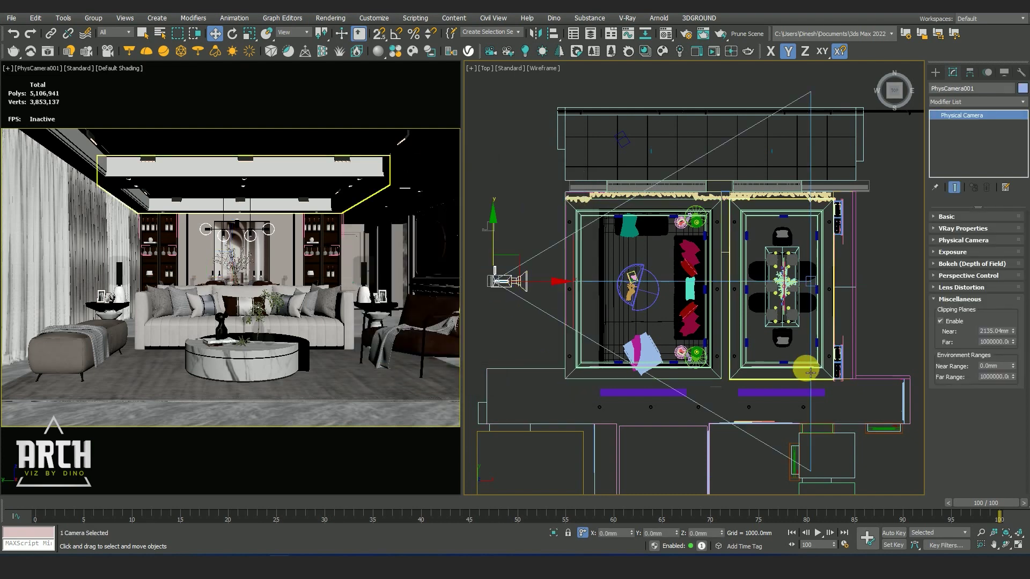
pyautogui.click(956, 301)
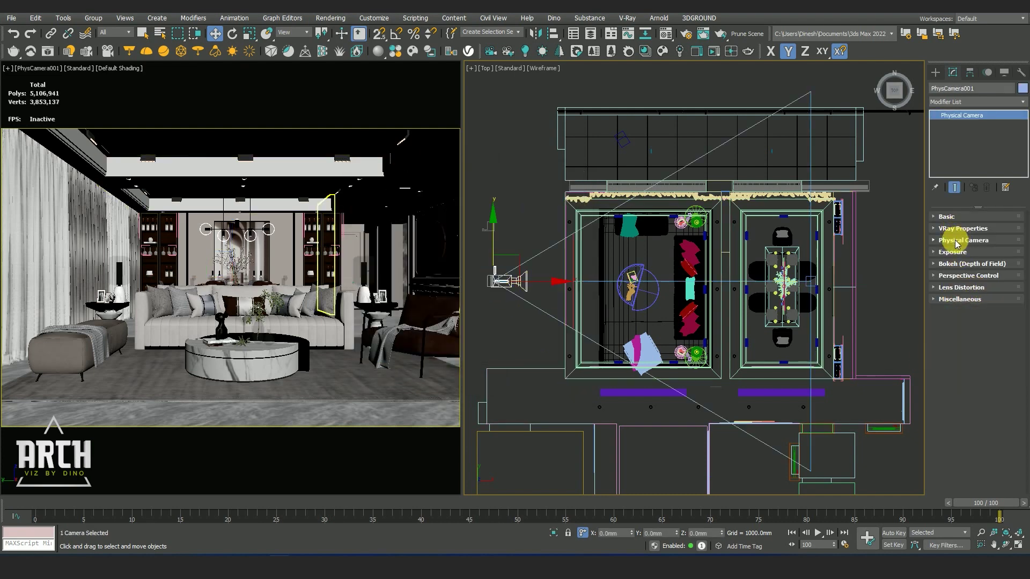
pyautogui.click(957, 242)
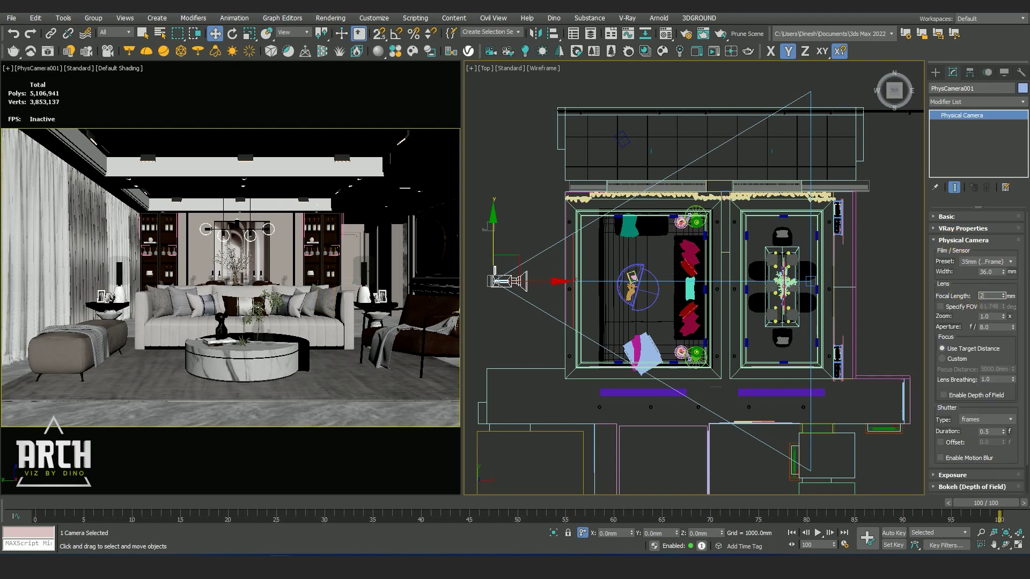
# Set PhysCamera001's focal length to 26 mm
pyautogui.write('8')
pyautogui.press('Return')
pyautogui.press('Return')
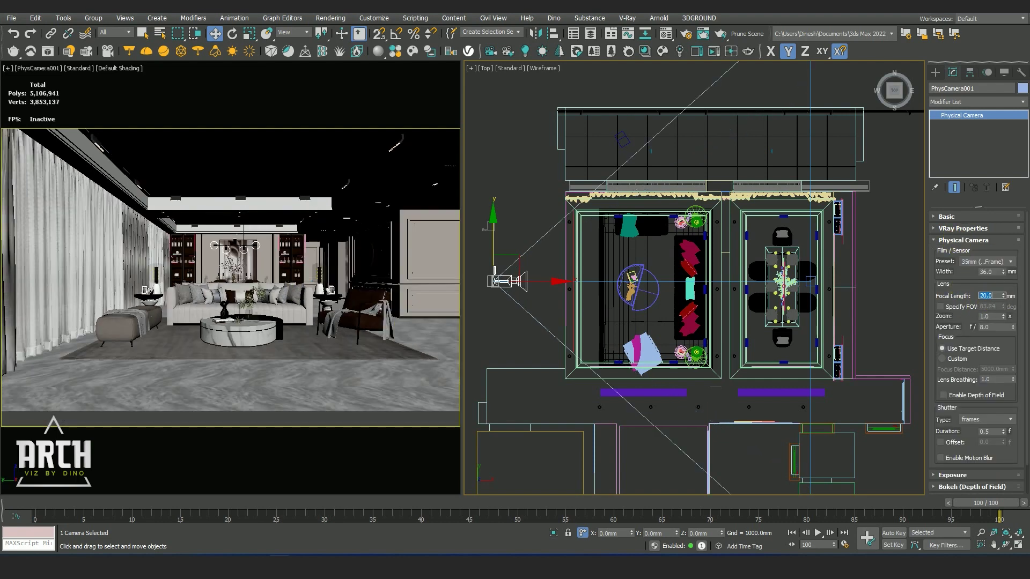
pyautogui.write('25')
pyautogui.press('Return')
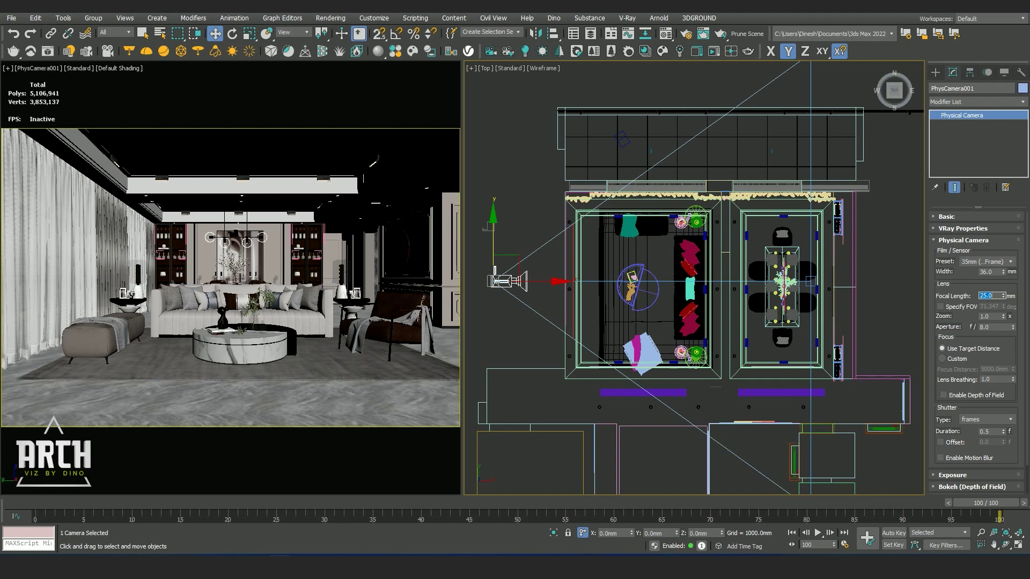
pyautogui.write('26')
pyautogui.press('Return')
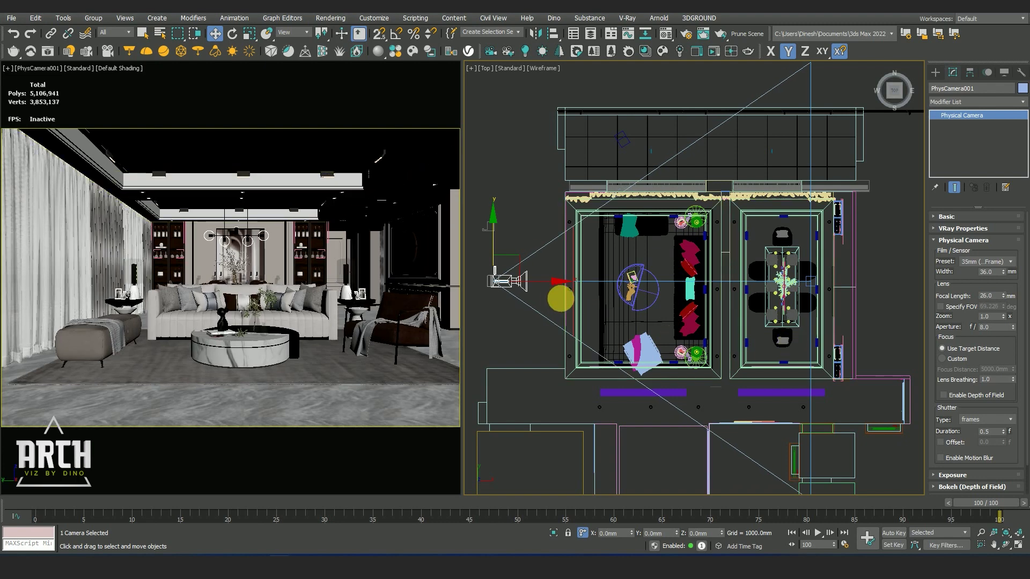
# Pull the camera back along X, raise near clip to about 2647 mm, and show edged faces
pyautogui.moveTo(558, 294); pyautogui.dragTo(603, 306, button='middle')
pyautogui.moveTo(603, 306); pyautogui.dragTo(587, 313)
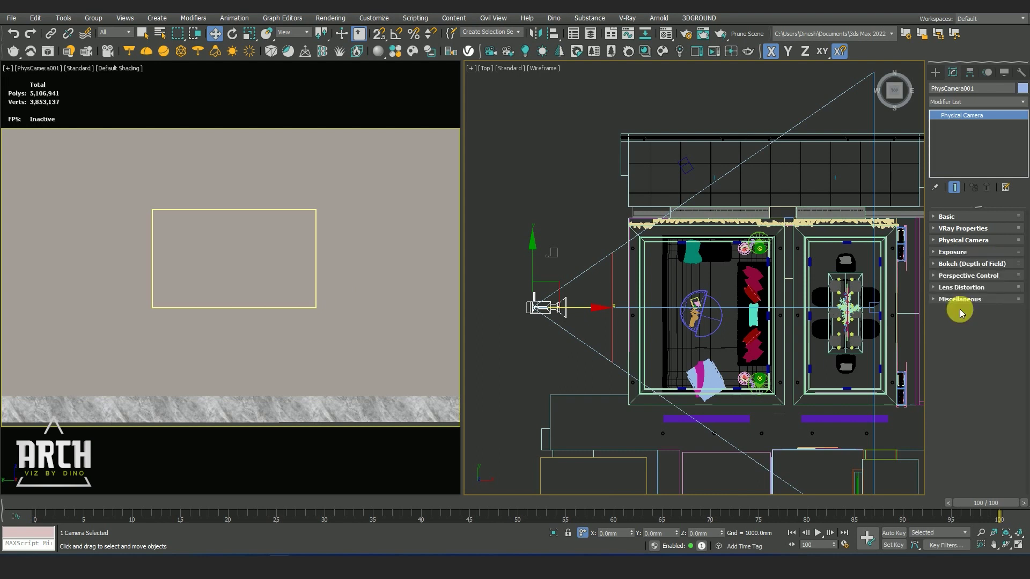
pyautogui.click(963, 300)
pyautogui.moveTo(1013, 331); pyautogui.dragTo(1016, 321)
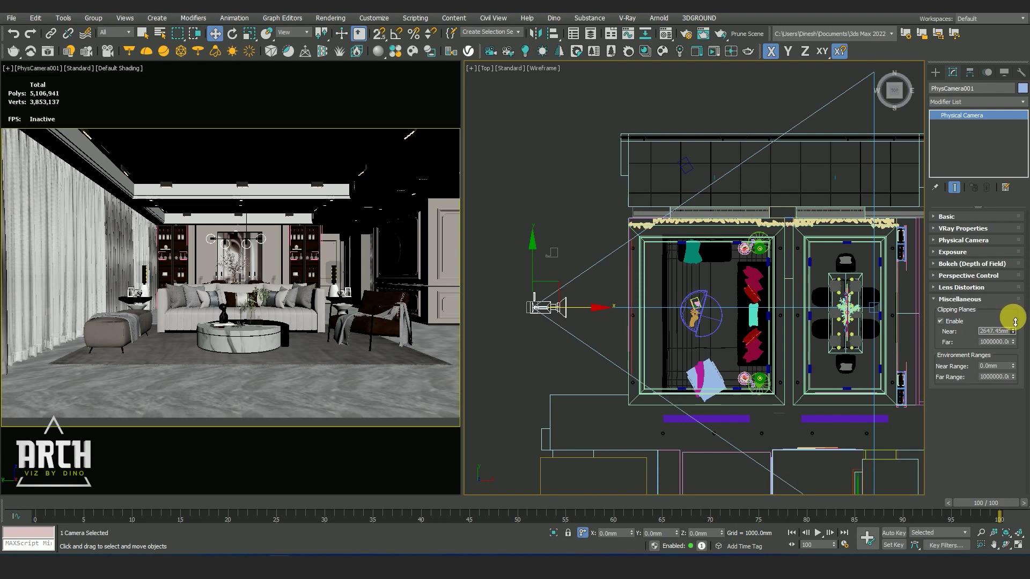
pyautogui.click(554, 360)
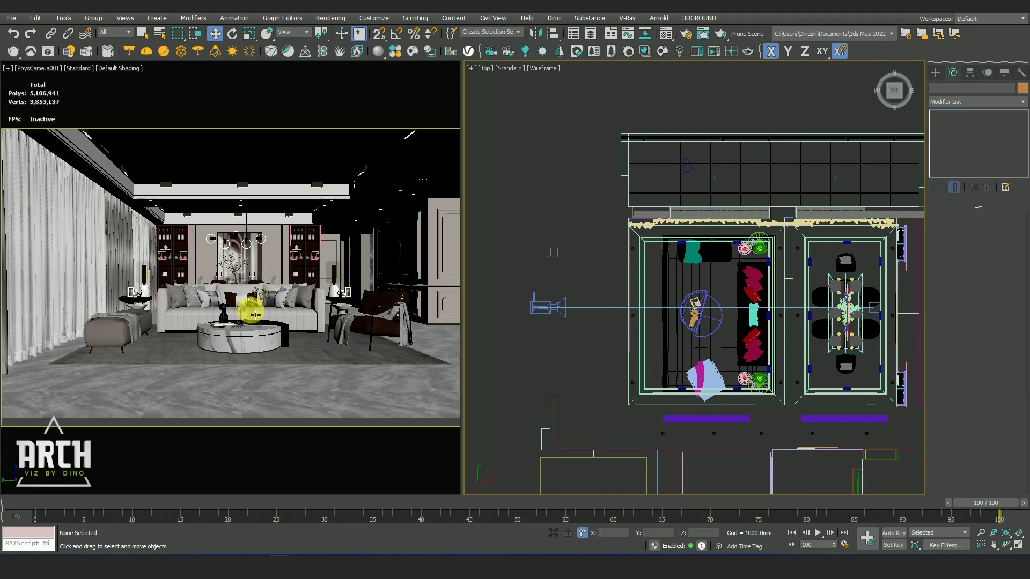
pyautogui.press('F4')
pyautogui.click(251, 297)
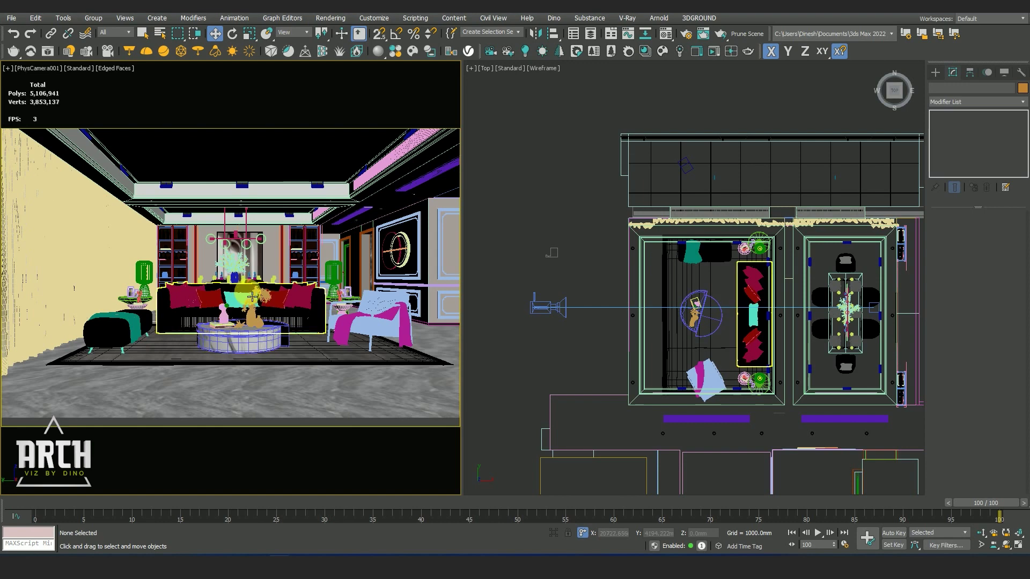
# Raise PhysCamera001 slightly in the Front elevation, then return the right view to Top
pyautogui.click(603, 313)
pyautogui.press('f')
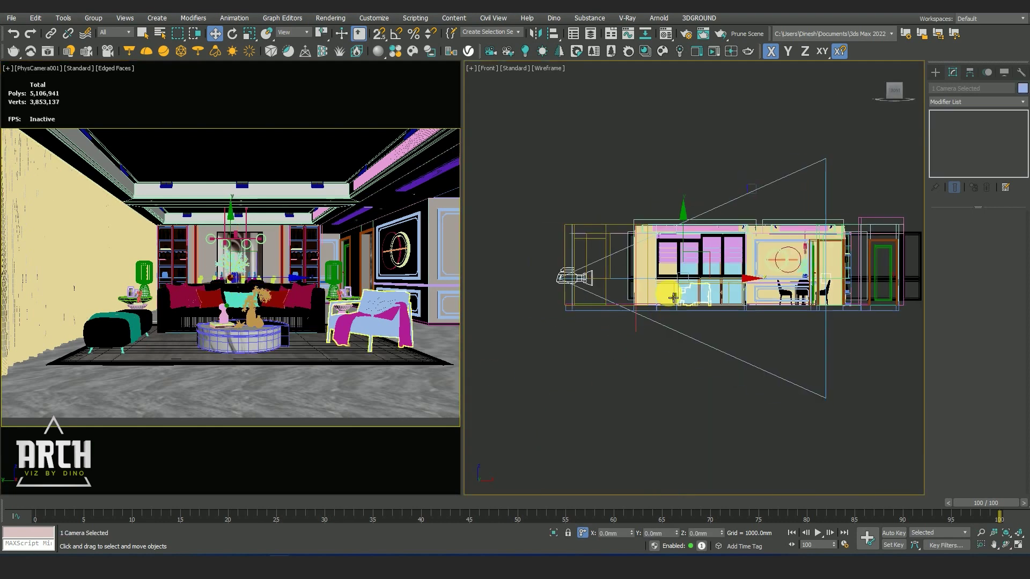
pyautogui.moveTo(691, 254); pyautogui.dragTo(691, 243)
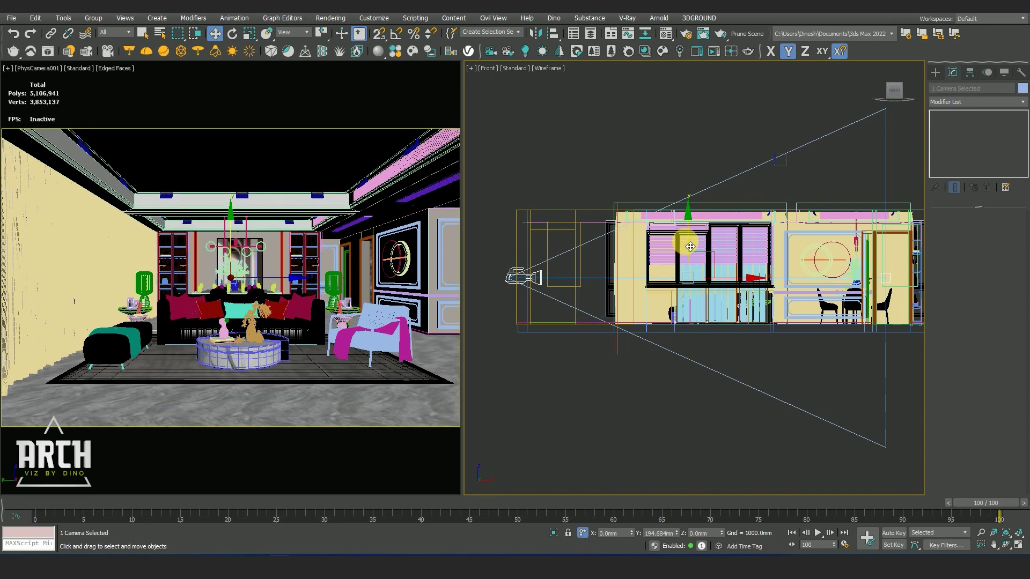
pyautogui.moveTo(691, 243); pyautogui.dragTo(691, 248)
pyautogui.click(340, 349)
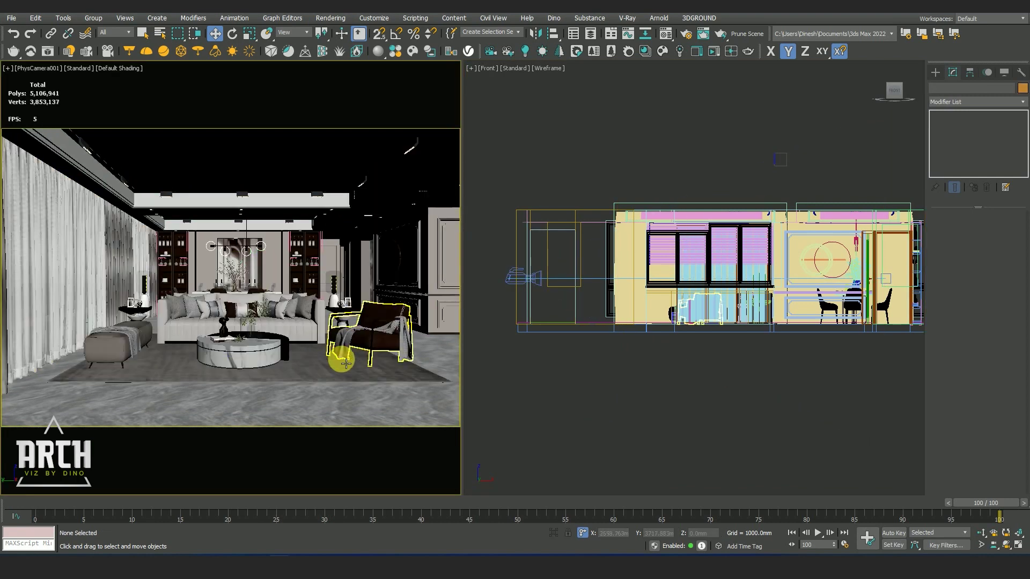
pyautogui.click(507, 273)
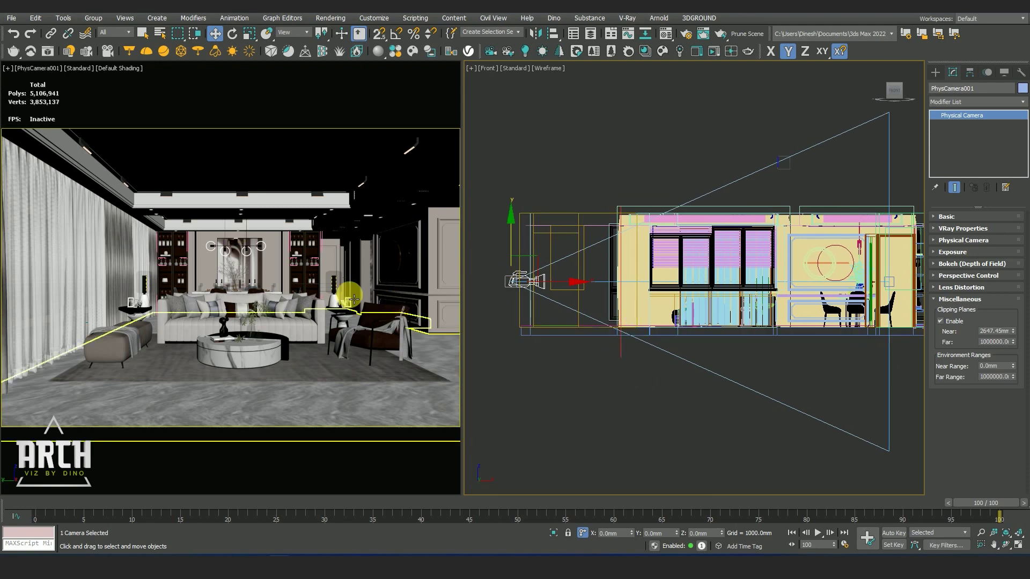
pyautogui.press('t')
pyautogui.click(511, 209)
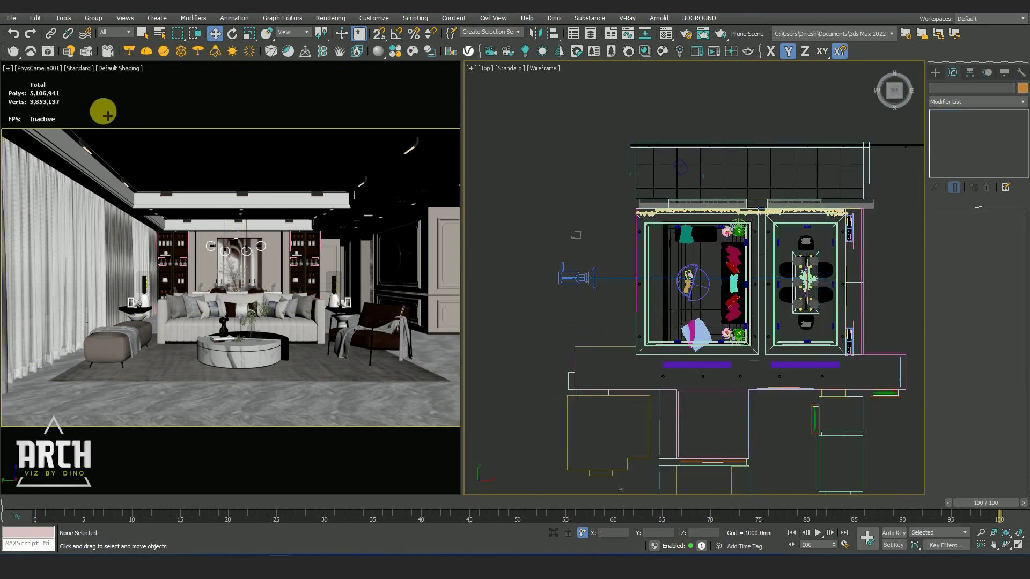
# Change the viewport display style and zoom in on the Top view
pyautogui.click(79, 68)
pyautogui.click(103, 132)
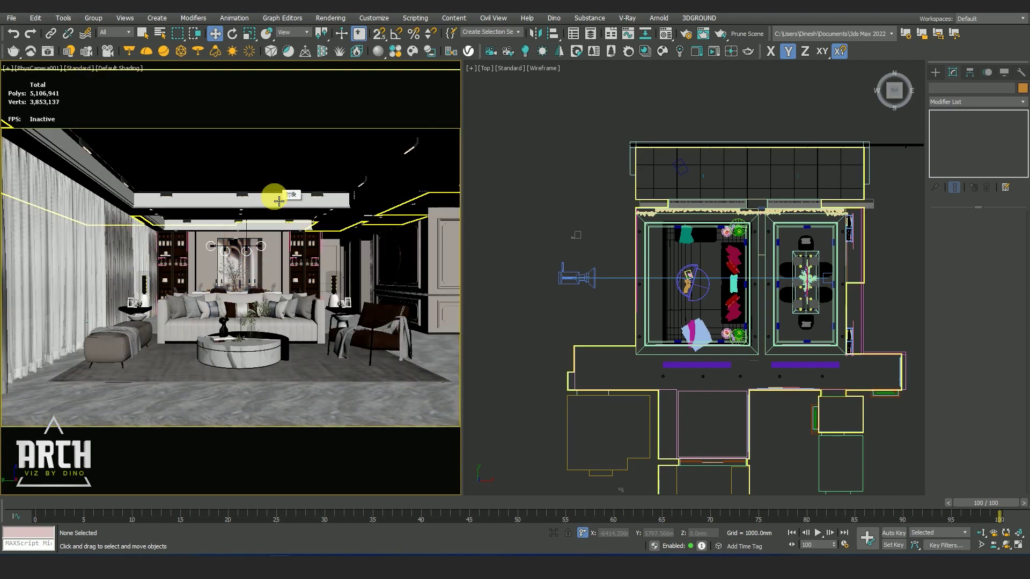
pyautogui.click(531, 198)
pyautogui.scroll(-5, 531, 215)
pyautogui.scroll(4, 590, 264)
pyautogui.scroll(1, 588, 260)
pyautogui.scroll(4, 615, 267)
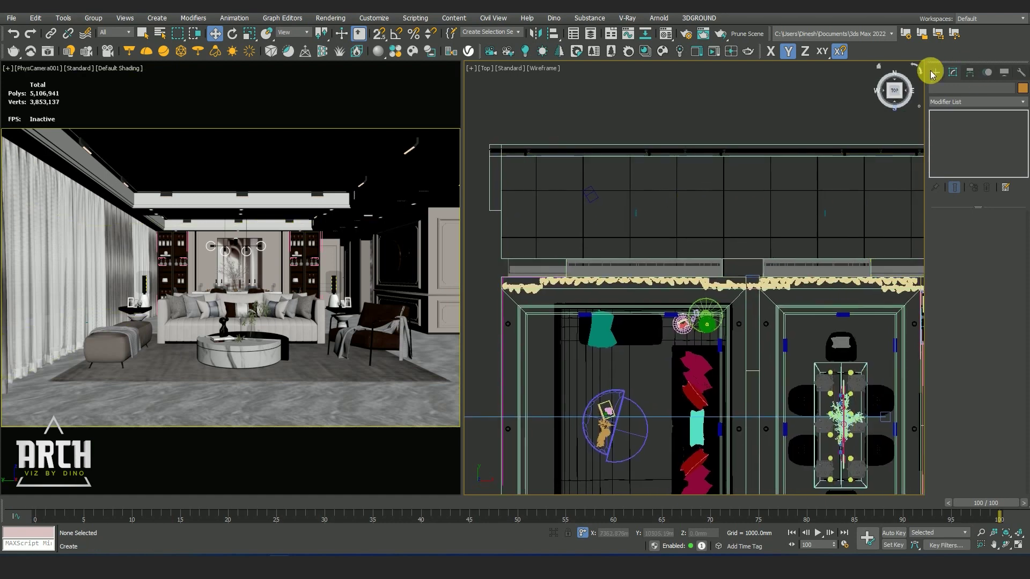
# Switch the Create > Lights category to VRay
pyautogui.click(934, 72)
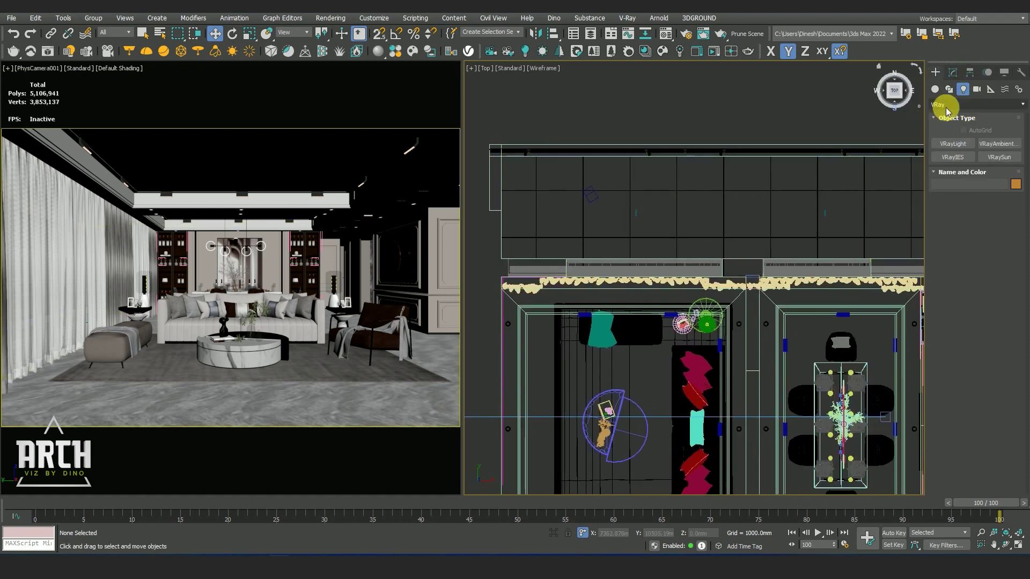
pyautogui.click(946, 107)
pyautogui.click(940, 145)
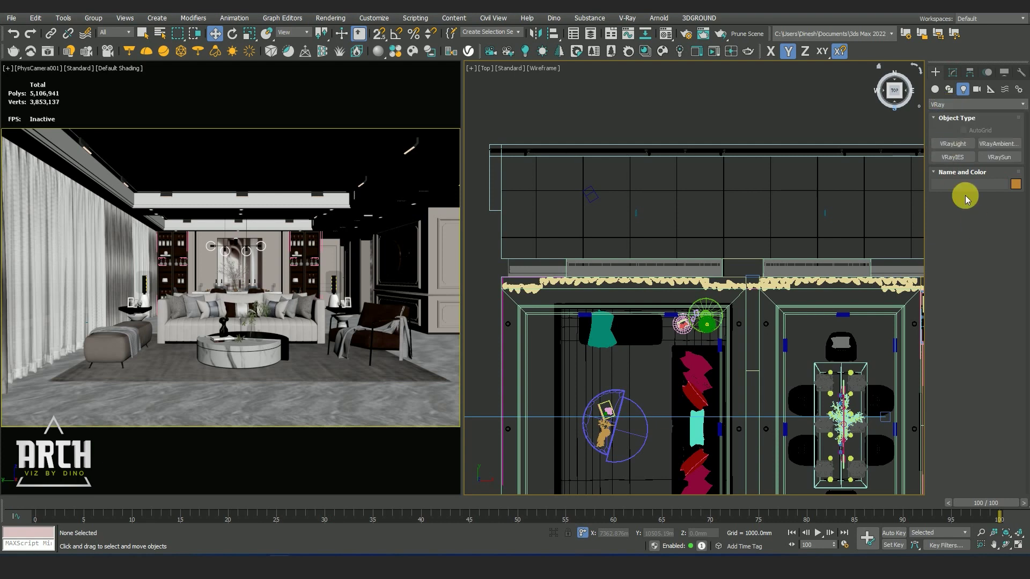
# Start a VRayLight, maximize the viewport and cycle through Front, Left and Top views
pyautogui.click(949, 147)
pyautogui.scroll(-5, 741, 257)
pyautogui.scroll(-5, 713, 263)
pyautogui.scroll(-2, 708, 257)
pyautogui.hotkey('alt', 'w')
pyautogui.press('f')
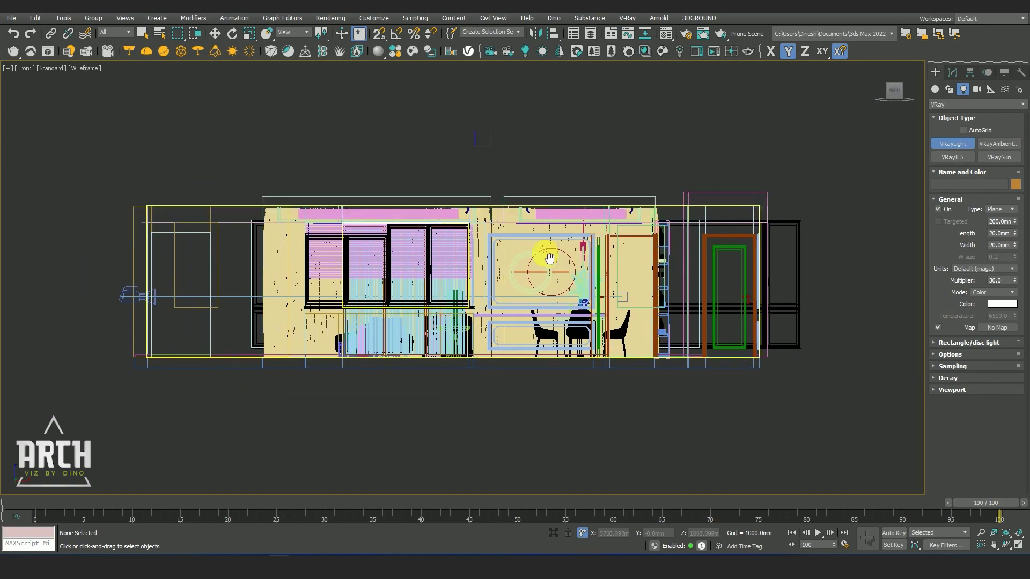
pyautogui.press('l')
pyautogui.press('k')
pyautogui.press('t')
pyautogui.scroll(3, 356, 179)
pyautogui.scroll(1, 437, 230)
# Orbit the maximized view around the building, then return to a wireframe Left view
pyautogui.keyDown('alt'); pyautogui.moveTo(437, 229); pyautogui.dragTo(533, 202, button='middle'); pyautogui.keyUp('alt')
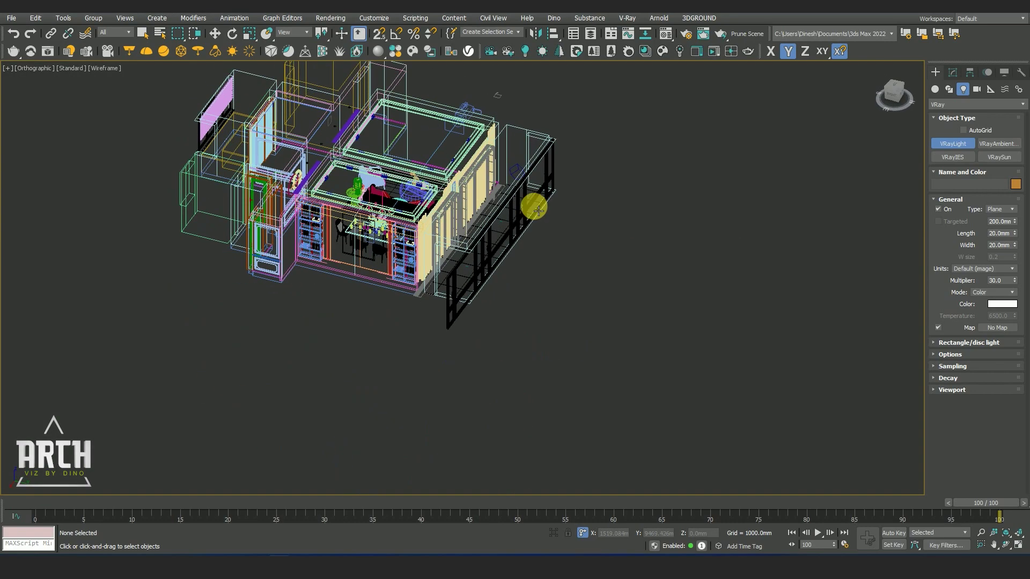
pyautogui.press('F3')
pyautogui.scroll(5, 435, 255)
pyautogui.moveTo(435, 256)
pyautogui.keyDown('alt'); pyautogui.mouseDown(button='middle')
pyautogui.moveTo(451, 266)
pyautogui.moveTo(464, 255)
pyautogui.moveTo(428, 267)
pyautogui.moveTo(401, 305)
pyautogui.mouseUp(button='middle'); pyautogui.keyUp('alt')
pyautogui.scroll(-4, 401, 304)
pyautogui.press('l')
pyautogui.press('F3')
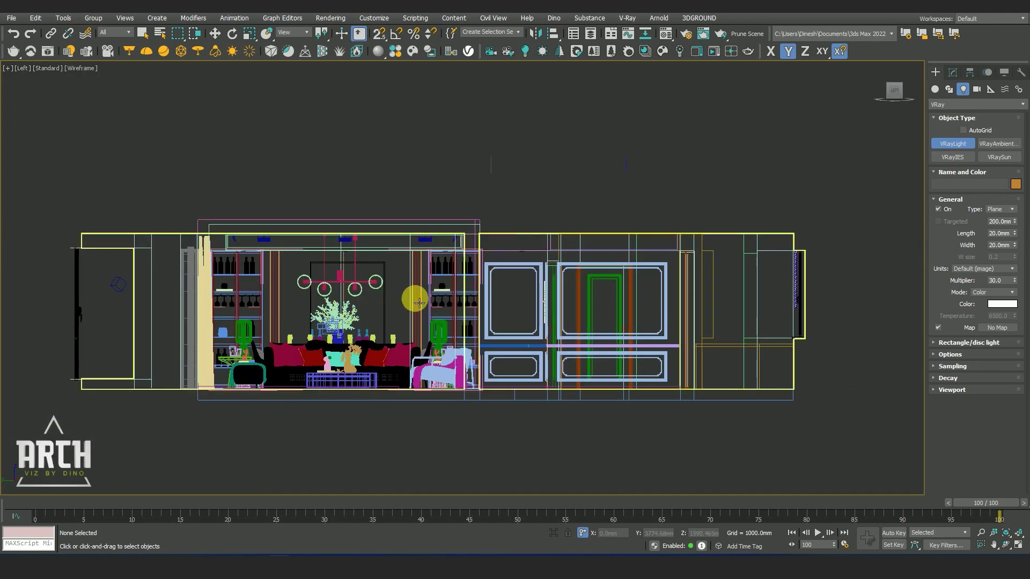
pyautogui.scroll(-1, 427, 292)
# Draw plane light VRayLight001, about 2208.58 × 2042.45 mm, right of the room in Front view
pyautogui.press('f')
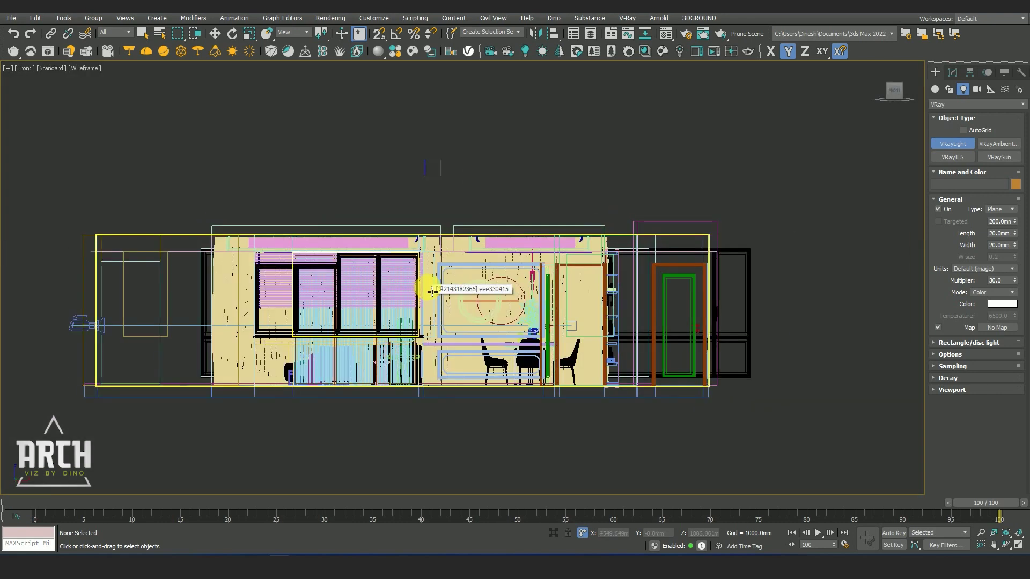
pyautogui.scroll(-1, 451, 295)
pyautogui.scroll(1, 649, 253)
pyautogui.moveTo(627, 227); pyautogui.dragTo(751, 340)
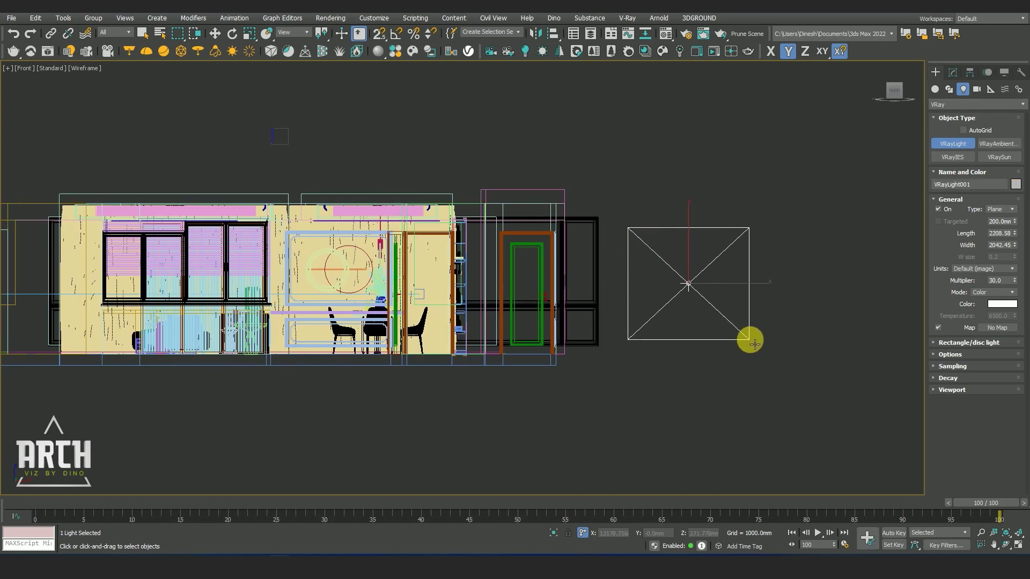
# Move VRayLight001 in the Top view to sit outside the window wall
pyautogui.click(216, 35)
pyautogui.press('t')
pyautogui.scroll(-3, 639, 209)
pyautogui.scroll(4, 639, 271)
pyautogui.scroll(-4, 598, 306)
pyautogui.scroll(3, 638, 303)
pyautogui.moveTo(638, 304); pyautogui.dragTo(275, 183)
pyautogui.moveTo(275, 183); pyautogui.dragTo(387, 233, button='middle')
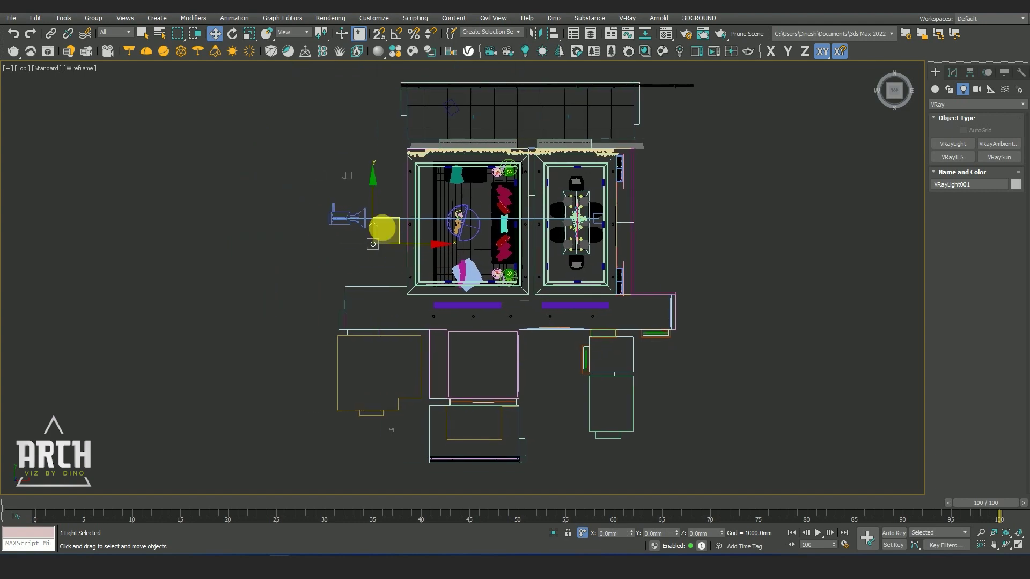
# Rotate the light 90° about Z with angle snap so it faces the windows
pyautogui.click(397, 34)
pyautogui.scroll(2, 383, 217)
pyautogui.press('e')
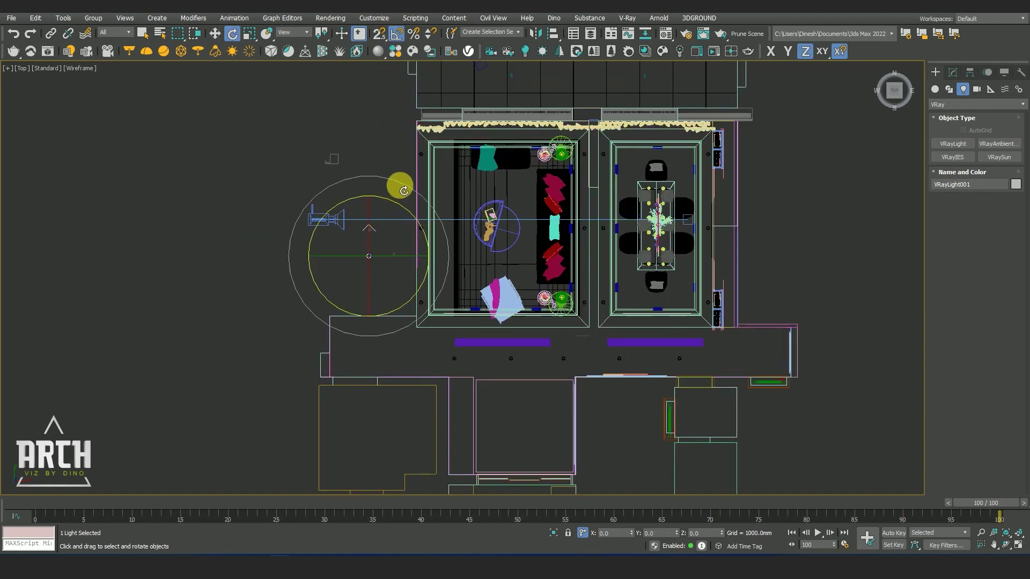
pyautogui.moveTo(408, 192); pyautogui.dragTo(380, 301, button='middle')
pyautogui.moveTo(379, 300)
pyautogui.mouseDown()
pyautogui.moveTo(490, 189)
pyautogui.moveTo(500, 245)
pyautogui.mouseUp()
pyautogui.scroll(2, 505, 183)
# Lower the light slightly along Z in a shaded perspective view
pyautogui.press('w')
pyautogui.scroll(3, 489, 235)
pyautogui.moveTo(500, 246)
pyautogui.keyDown('alt'); pyautogui.mouseDown(button='middle')
pyautogui.moveTo(493, 239)
pyautogui.moveTo(524, 212)
pyautogui.moveTo(487, 221)
pyautogui.moveTo(472, 295)
pyautogui.moveTo(448, 223)
pyautogui.mouseUp(button='middle'); pyautogui.keyUp('alt')
pyautogui.press('F3')
pyautogui.press('p')
pyautogui.scroll(-3, 445, 217)
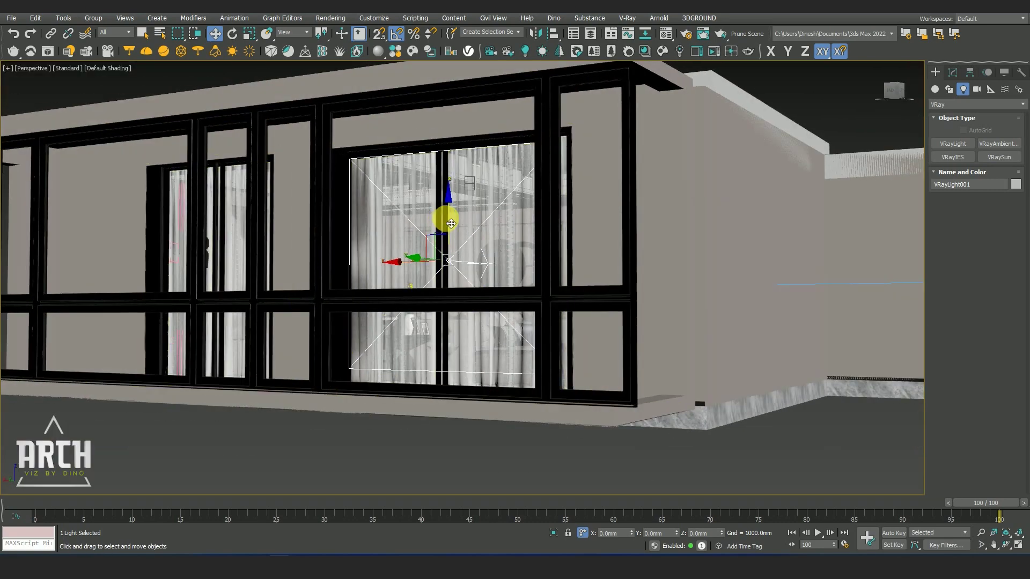
pyautogui.hotkey('shift', 'f')
pyautogui.moveTo(449, 221); pyautogui.dragTo(454, 226)
pyautogui.keyDown('alt'); pyautogui.moveTo(455, 226); pyautogui.dragTo(426, 269, button='middle'); pyautogui.keyUp('alt')
# Shift-drag the light along X to clone VRayLight002 as a Copy at the next window
pyautogui.click(953, 72)
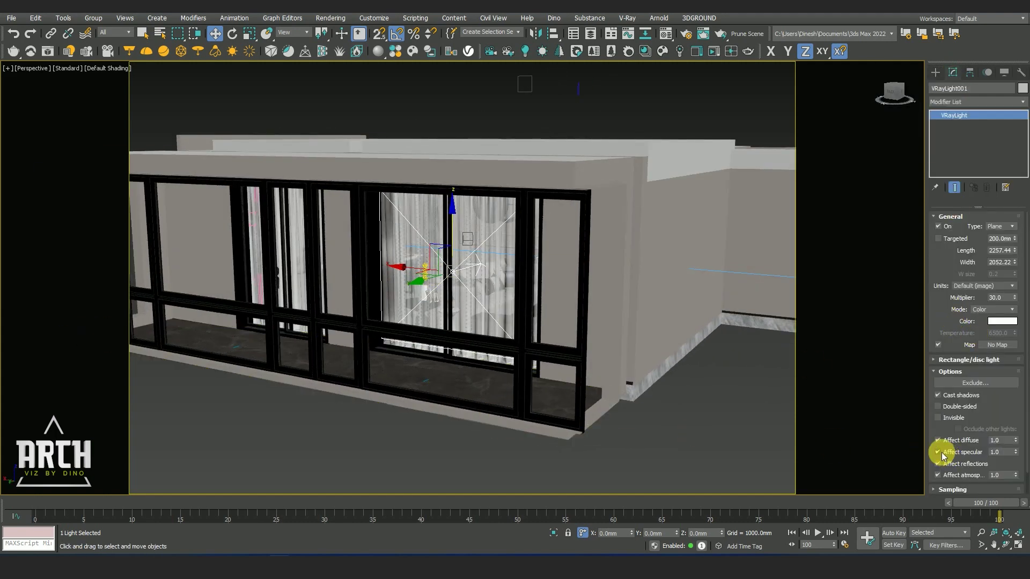
pyautogui.scroll(2, 467, 321)
pyautogui.keyDown('alt'); pyautogui.moveTo(467, 320); pyautogui.dragTo(494, 326, button='middle'); pyautogui.keyUp('alt')
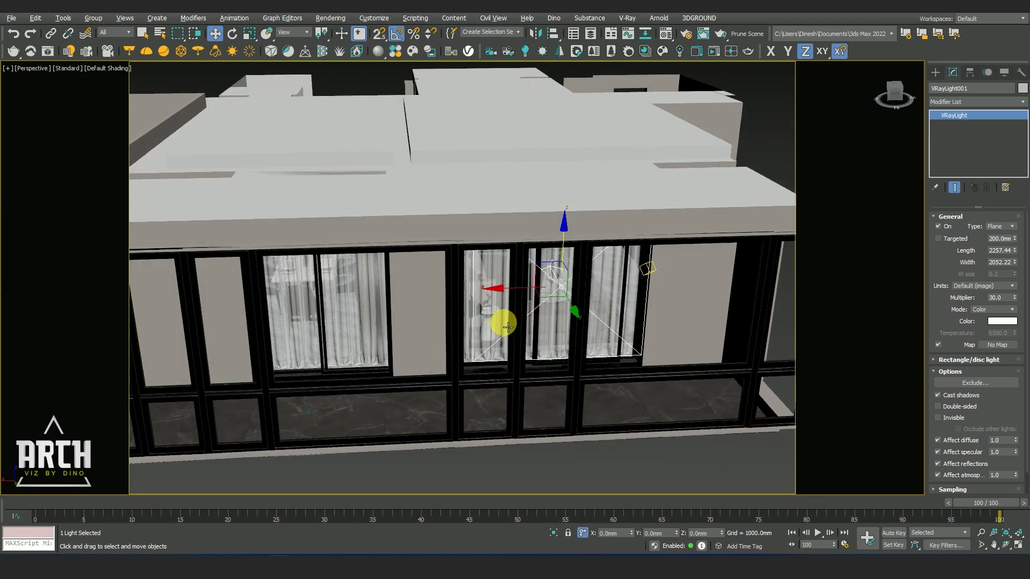
pyautogui.keyDown('shift'); pyautogui.moveTo(499, 293); pyautogui.dragTo(264, 311); pyautogui.keyUp('shift')
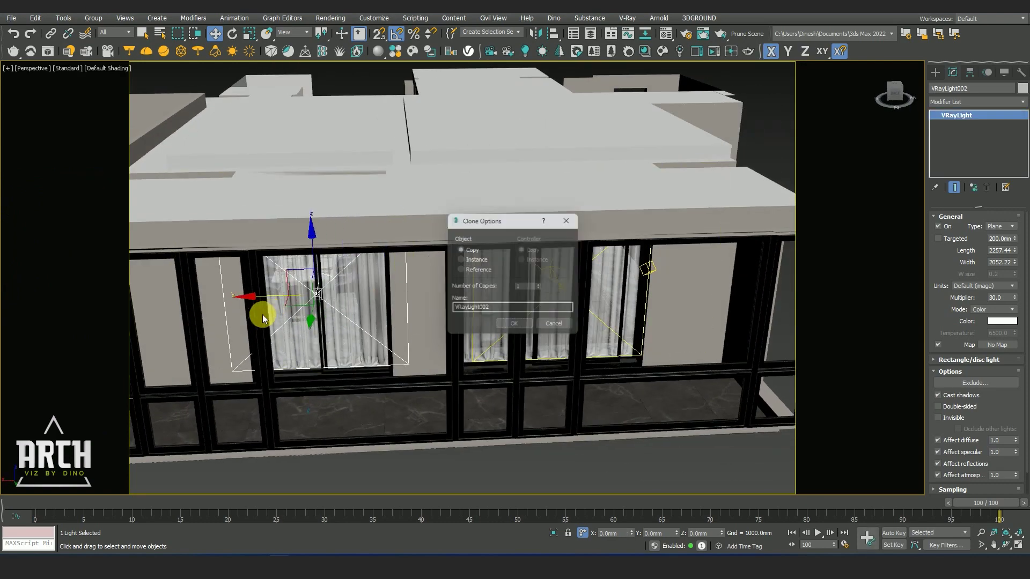
pyautogui.click(508, 329)
pyautogui.moveTo(396, 361)
pyautogui.keyDown('alt'); pyautogui.mouseDown(button='middle')
pyautogui.moveTo(345, 352)
pyautogui.moveTo(361, 340)
pyautogui.moveTo(404, 344)
pyautogui.mouseUp(button='middle'); pyautogui.keyUp('alt')
# Restore the two-view layout with Top and shaded camera views, and open Render Setup
pyautogui.hotkey('alt', 'w')
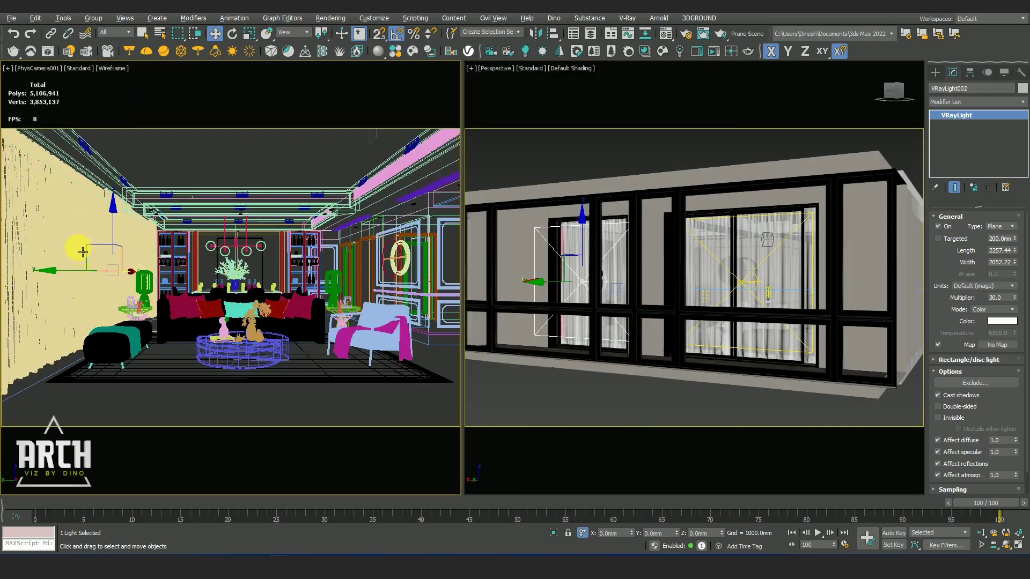
pyautogui.press('t')
pyautogui.press('F3')
pyautogui.scroll(-3, 613, 363)
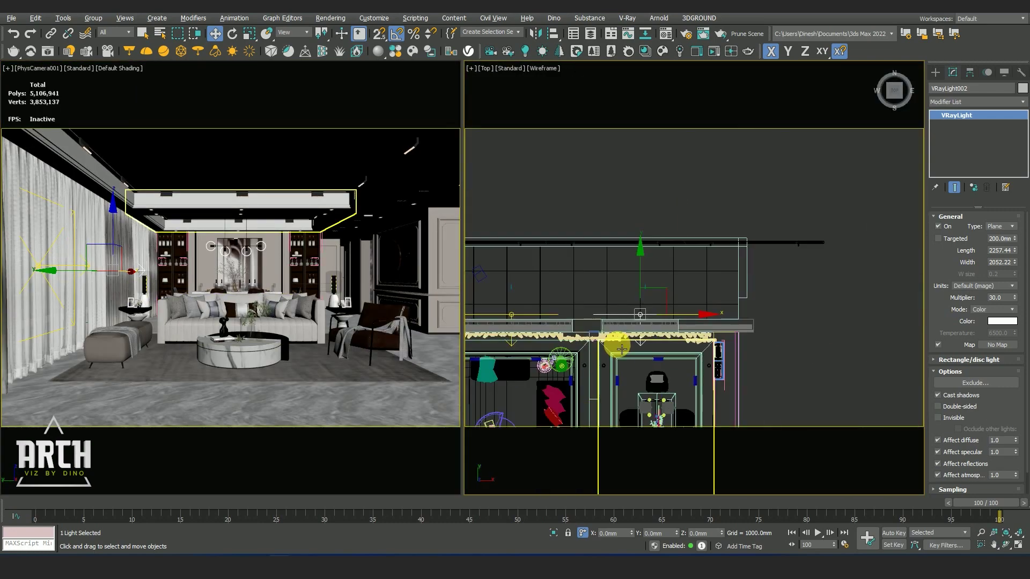
pyautogui.click(643, 143)
pyautogui.rightClick(290, 220)
pyautogui.press('F3')
pyautogui.press('F3')
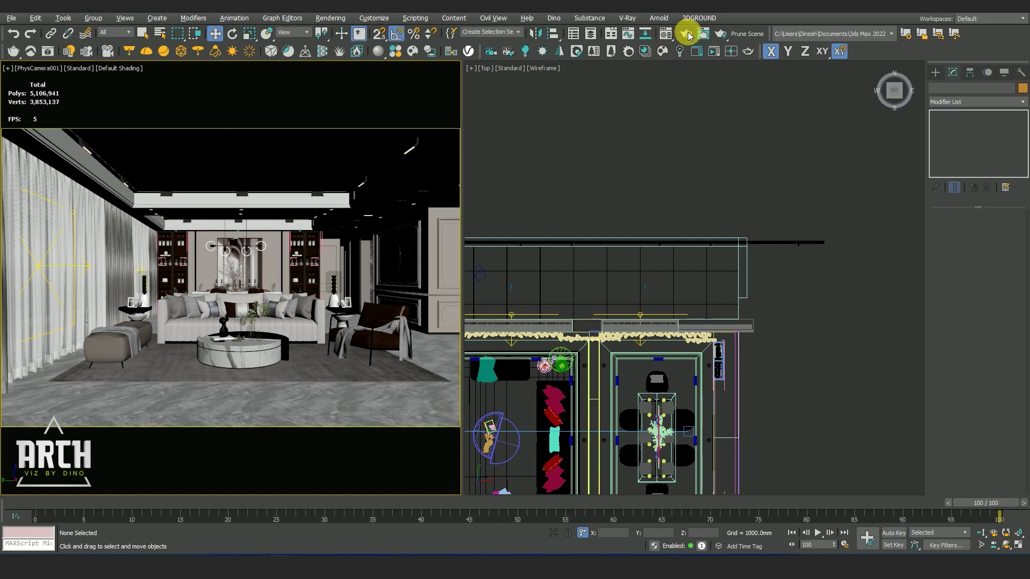
pyautogui.click(687, 34)
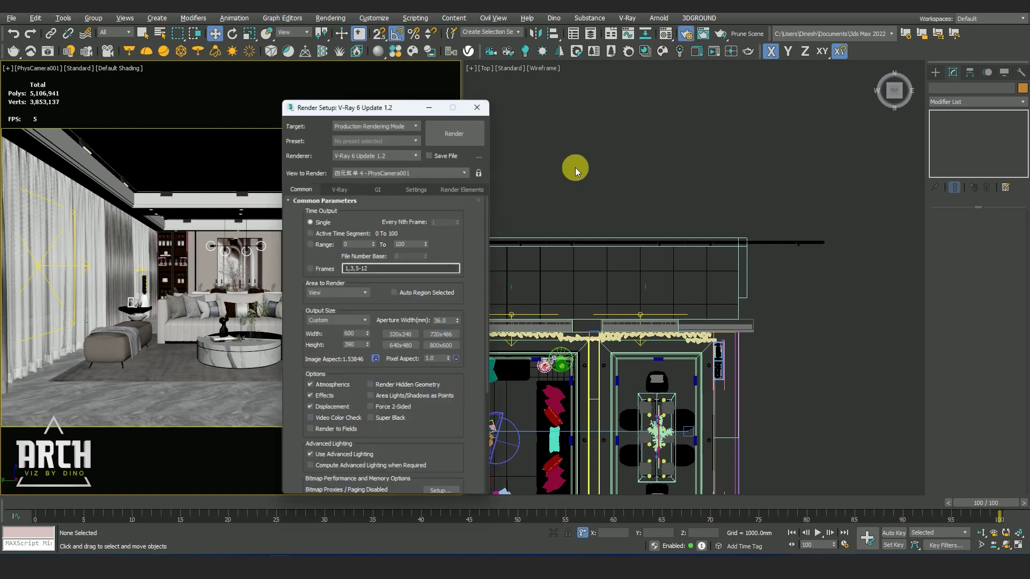
# Show the last VFB from the V-Ray tab and start an interactive (IPR) render
pyautogui.press('F3')
pyautogui.click(339, 188)
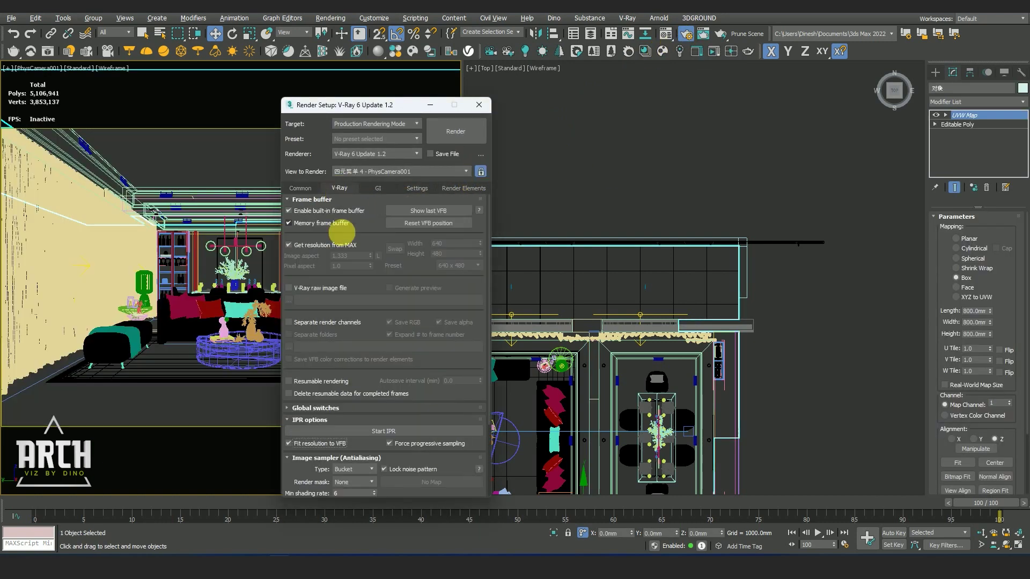
pyautogui.click(435, 211)
pyautogui.moveTo(380, 75); pyautogui.dragTo(365, 87)
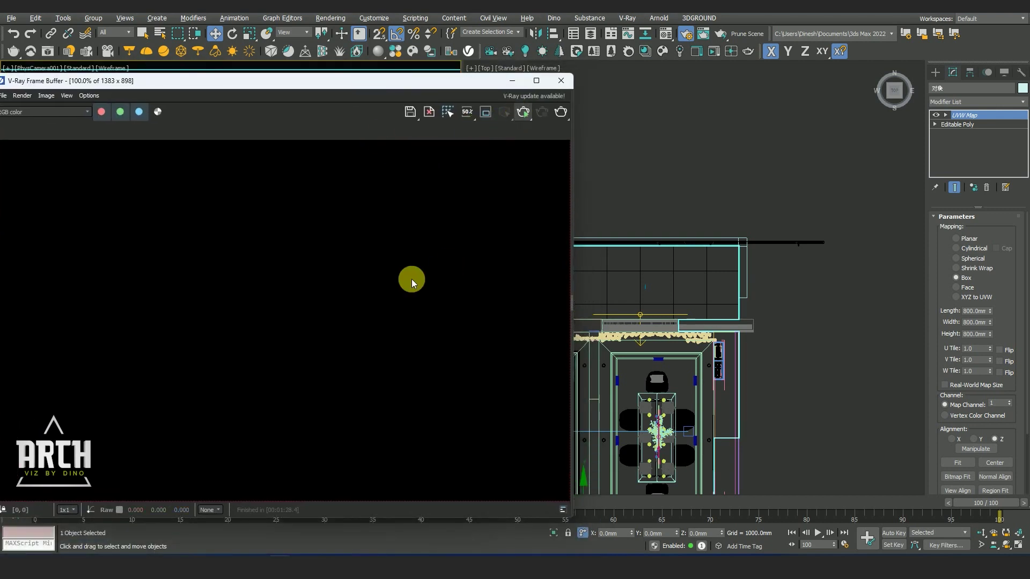
pyautogui.hotkey('shift', 'q')
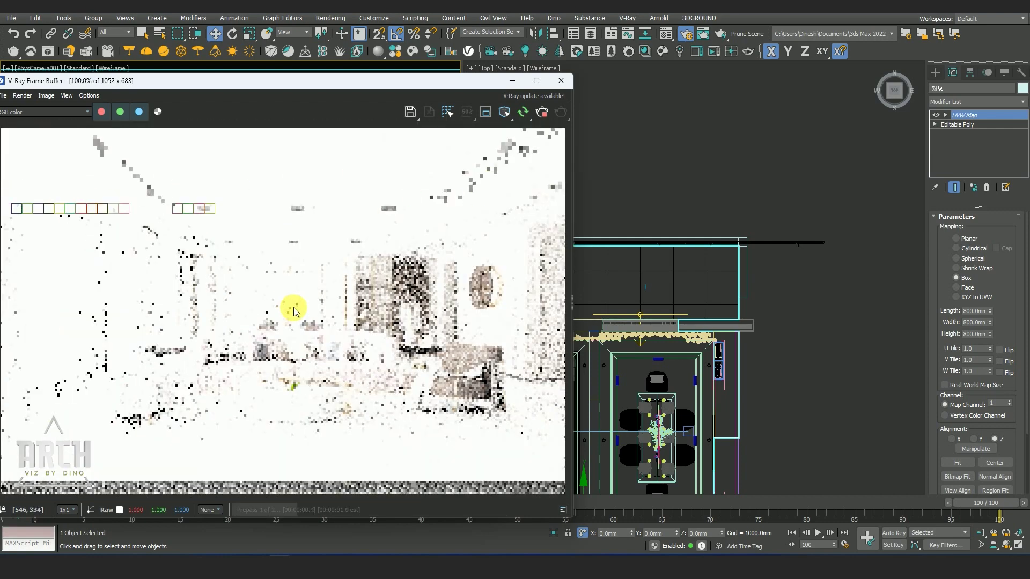
# Select the large plane light VRayLight001 in the Top view
pyautogui.click(685, 200)
pyautogui.scroll(-3, 683, 239)
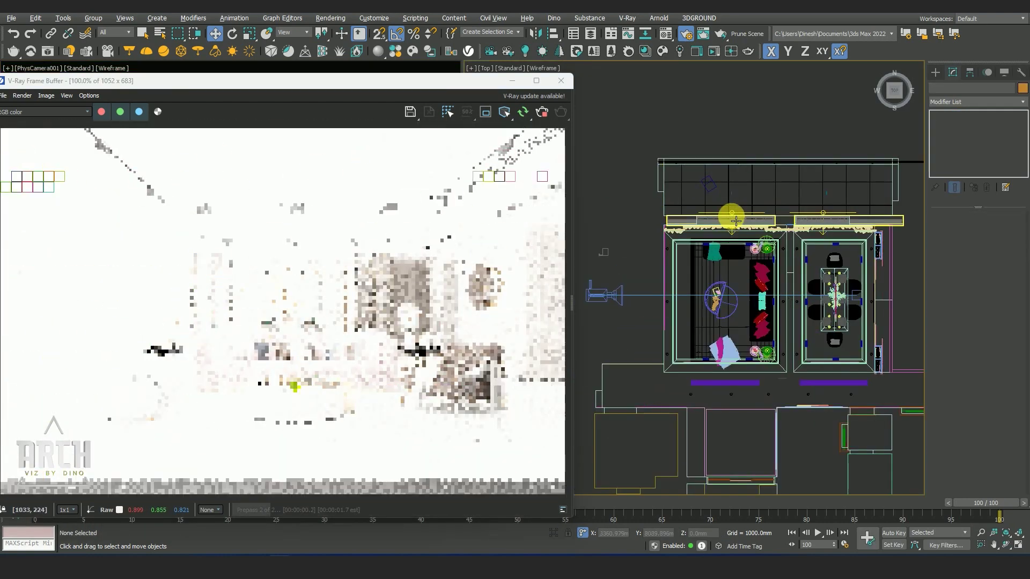
pyautogui.scroll(5, 735, 220)
pyautogui.click(745, 202)
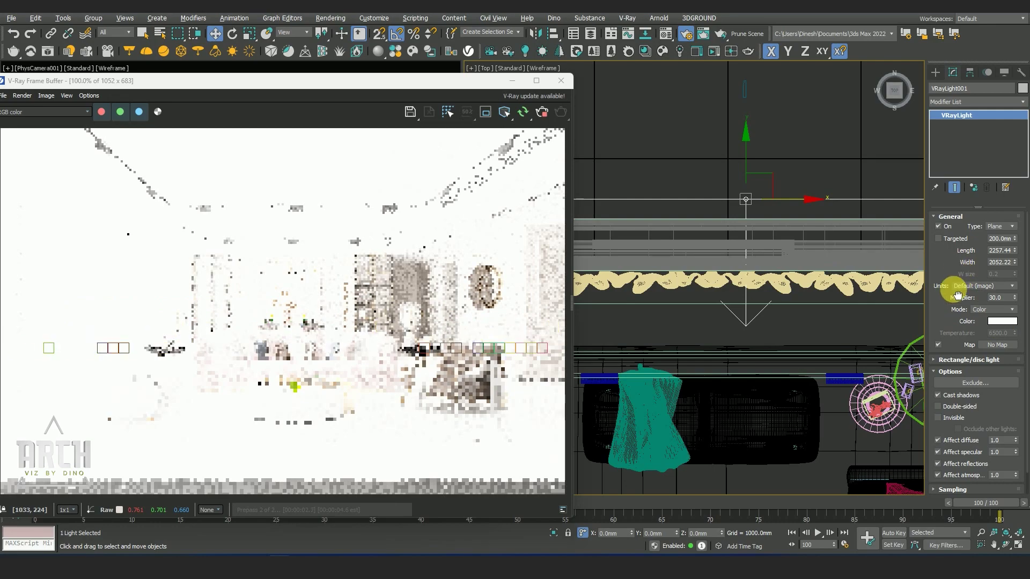
# Set VRayLight001's Multiplier to 1, then to 0.5
pyautogui.write('1')
pyautogui.press('Return')
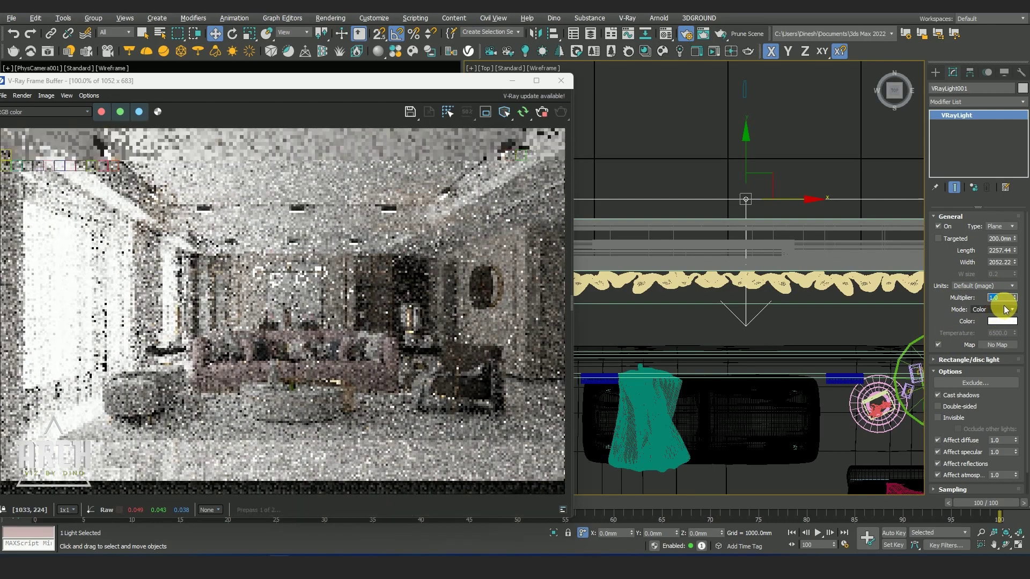
pyautogui.write('0.5')
pyautogui.press('Return')
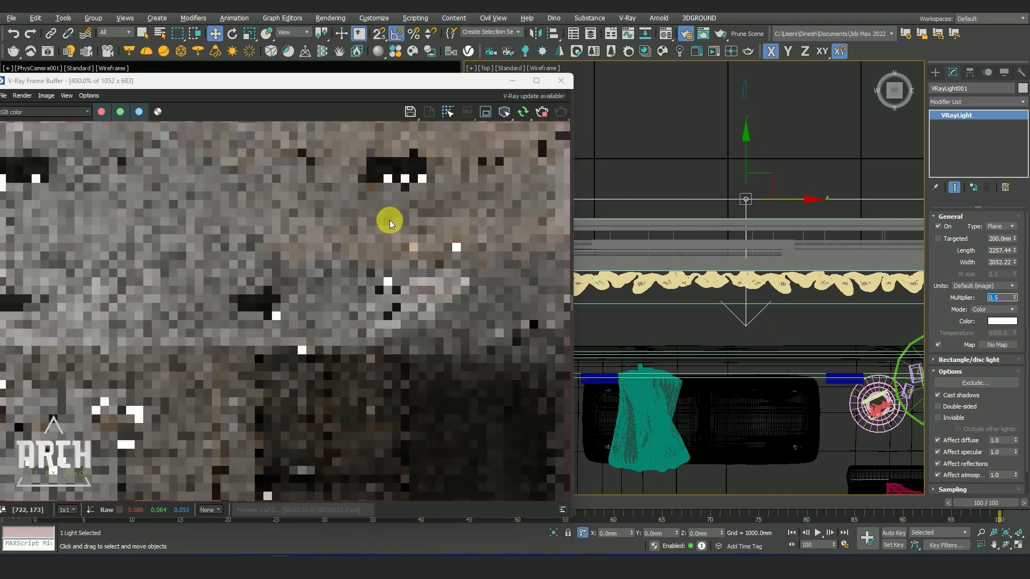
# Zoom over the rebalanced render to inspect it, then bring up the light's Color swatch
pyautogui.scroll(1, 93, 235)
pyautogui.scroll(-1, 94, 235)
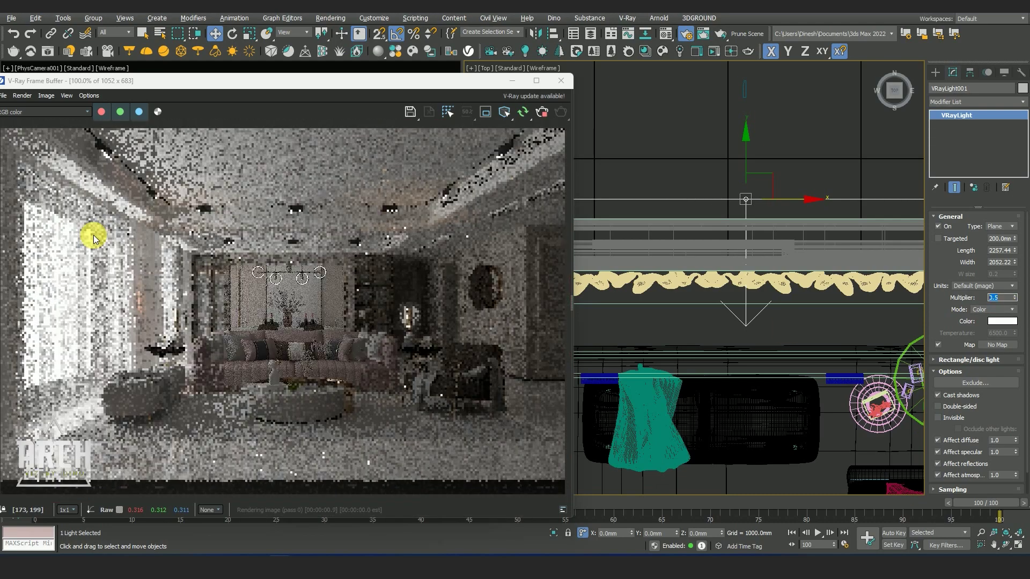
pyautogui.scroll(1, 44, 234)
pyautogui.scroll(-1, 44, 234)
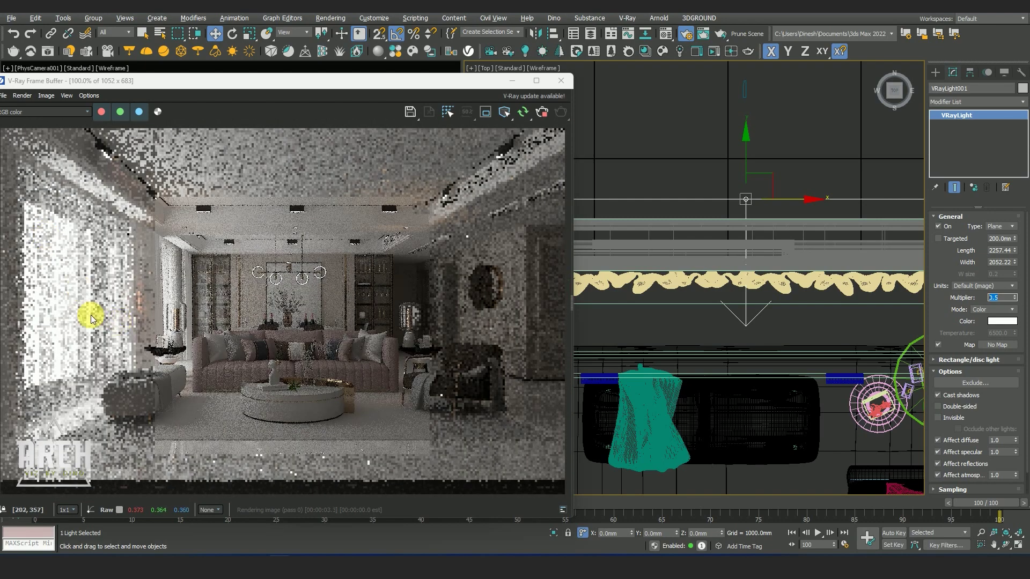
pyautogui.scroll(1, 45, 275)
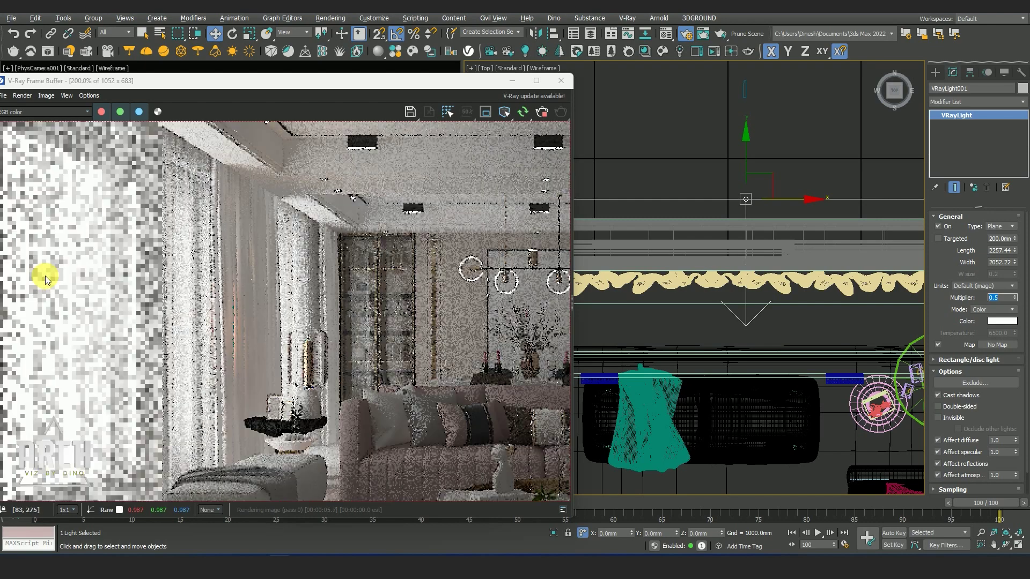
pyautogui.scroll(-1, 45, 276)
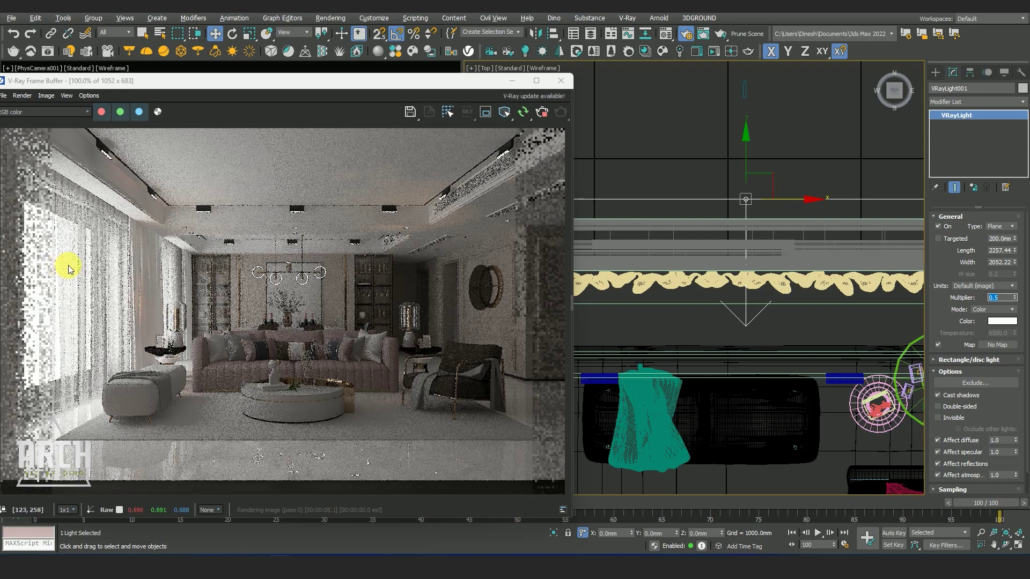
pyautogui.scroll(1, 41, 248)
pyautogui.scroll(-1, 42, 251)
pyautogui.scroll(2, 161, 461)
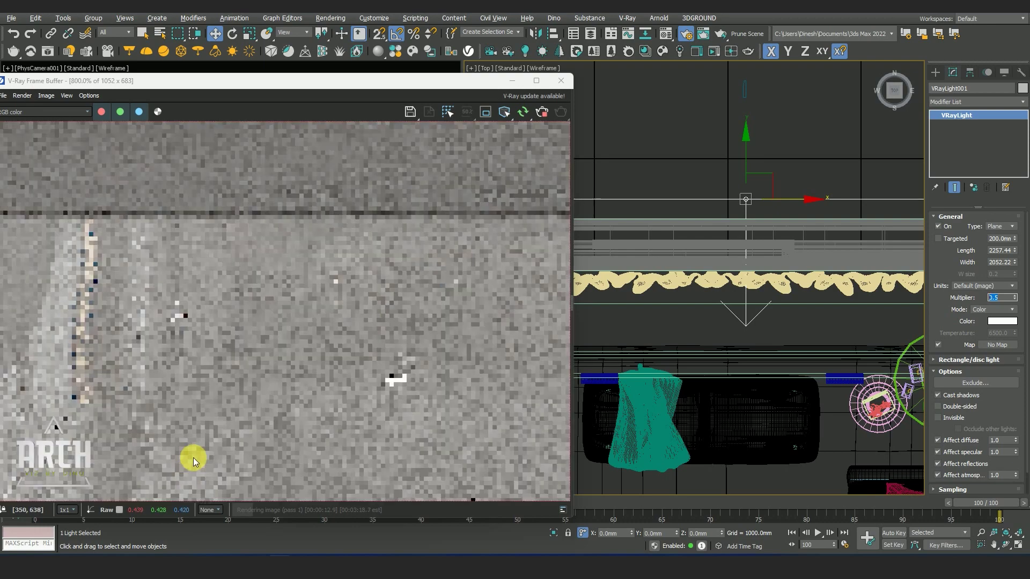
pyautogui.scroll(-1, 221, 377)
pyautogui.scroll(-1, 221, 377)
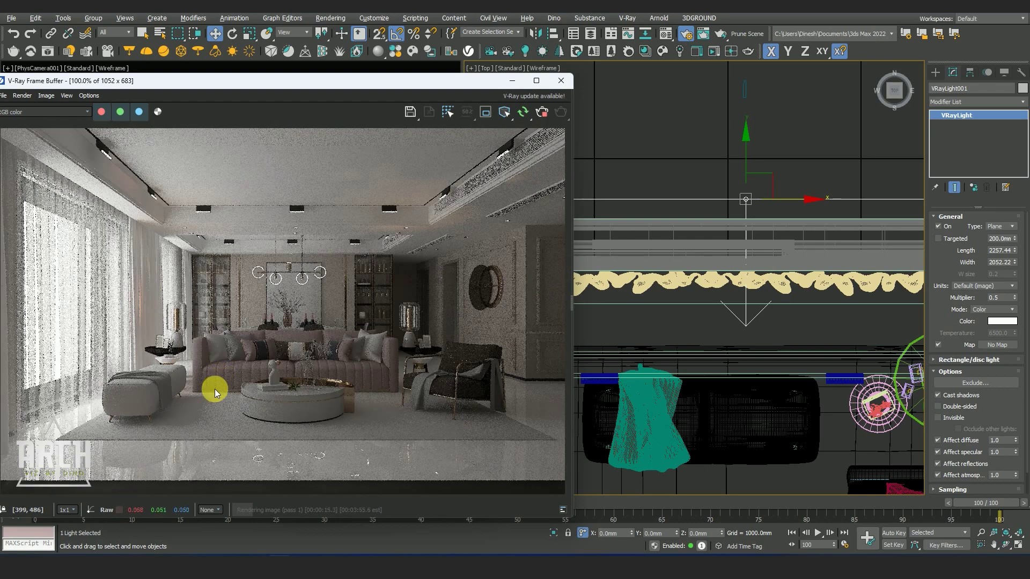
pyautogui.scroll(1, 143, 321)
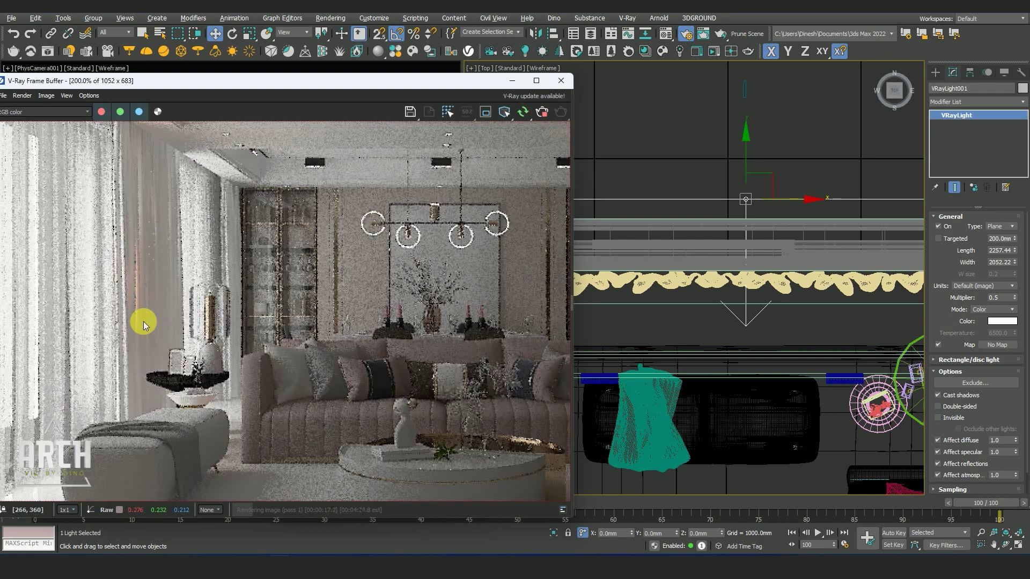
pyautogui.scroll(-1, 143, 321)
pyautogui.click(991, 321)
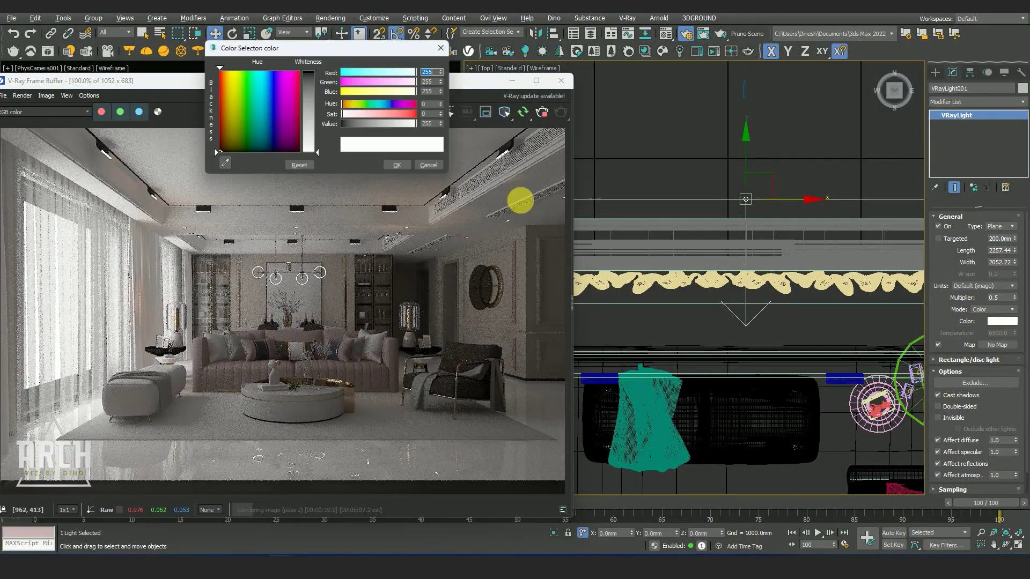
# Adjust the light colour's hue, whiteness and saturation to a pale blue and accept it
pyautogui.moveTo(310, 42); pyautogui.dragTo(594, 138)
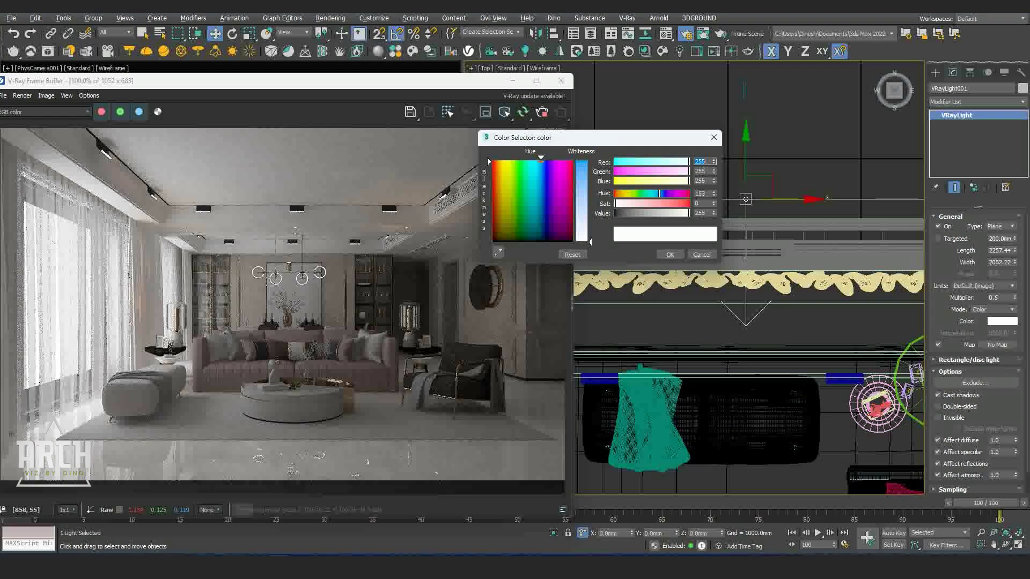
pyautogui.moveTo(590, 213); pyautogui.dragTo(590, 225)
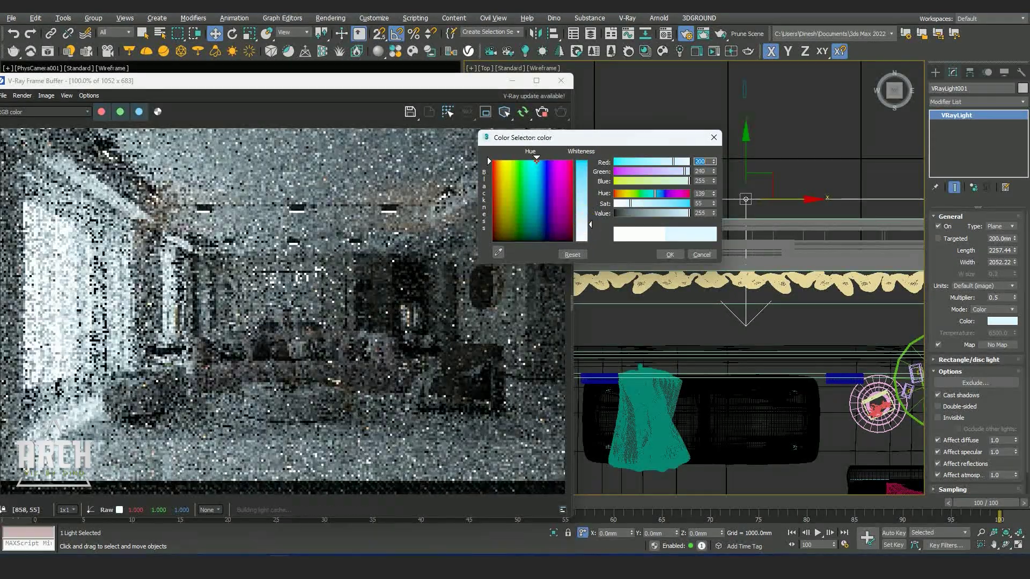
pyautogui.scroll(1, 90, 198)
pyautogui.scroll(-1, 90, 197)
pyautogui.moveTo(675, 160); pyautogui.dragTo(679, 161)
pyautogui.moveTo(544, 178); pyautogui.dragTo(540, 171)
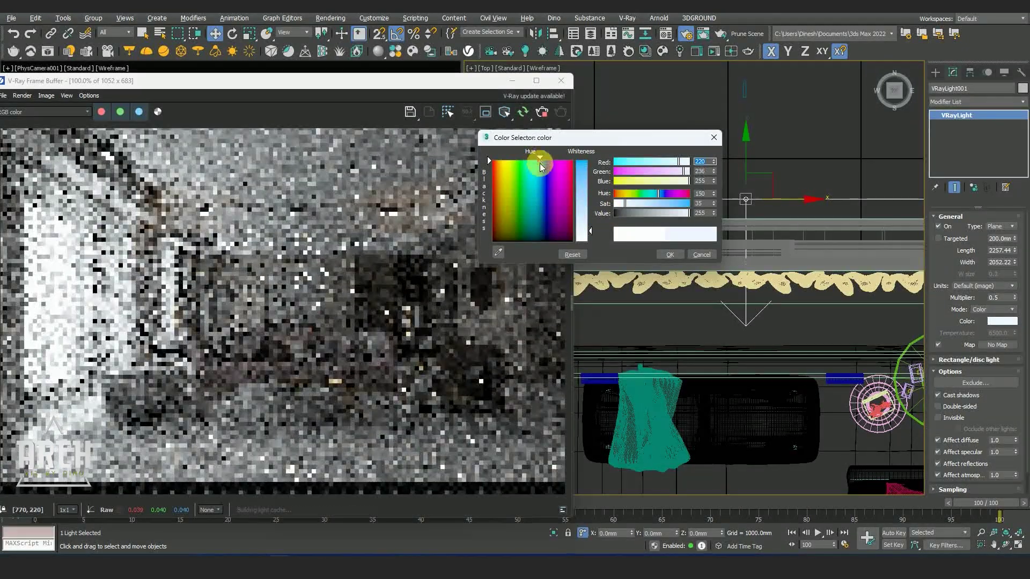
pyautogui.moveTo(590, 230)
pyautogui.mouseDown()
pyautogui.moveTo(584, 220)
pyautogui.moveTo(585, 230)
pyautogui.mouseUp()
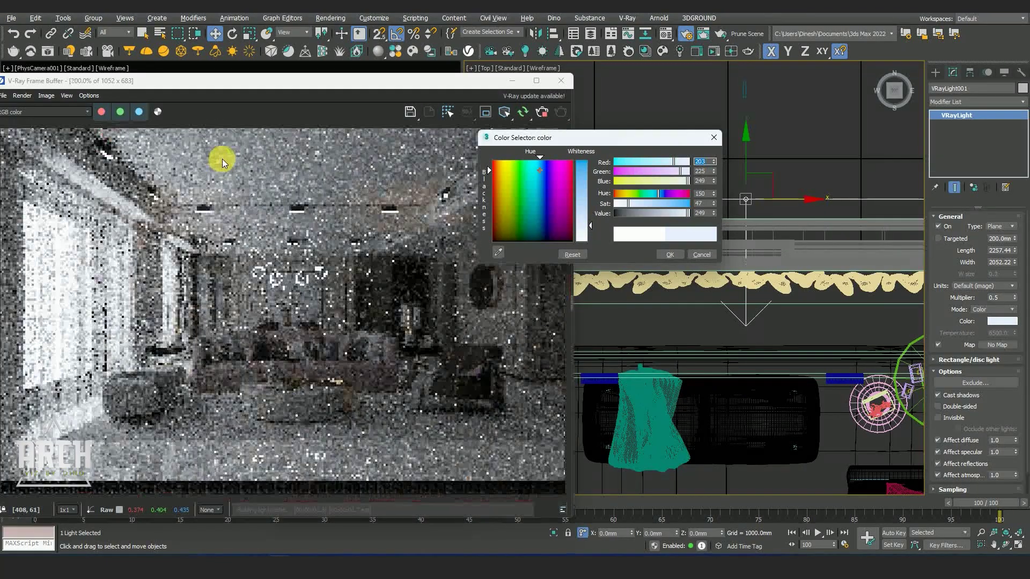
pyautogui.scroll(2, 165, 221)
pyautogui.scroll(-2, 166, 221)
pyautogui.scroll(-1, 180, 219)
pyautogui.scroll(1, 192, 252)
pyautogui.click(670, 255)
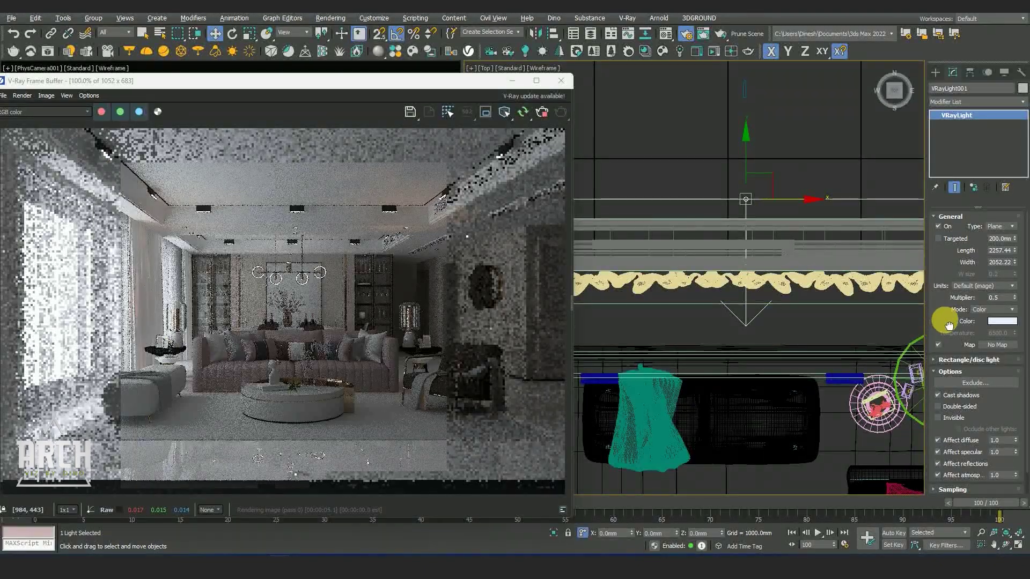
# Make VRayLight001 invisible to the camera
pyautogui.moveTo(949, 325); pyautogui.dragTo(947, 302)
pyautogui.click(945, 396)
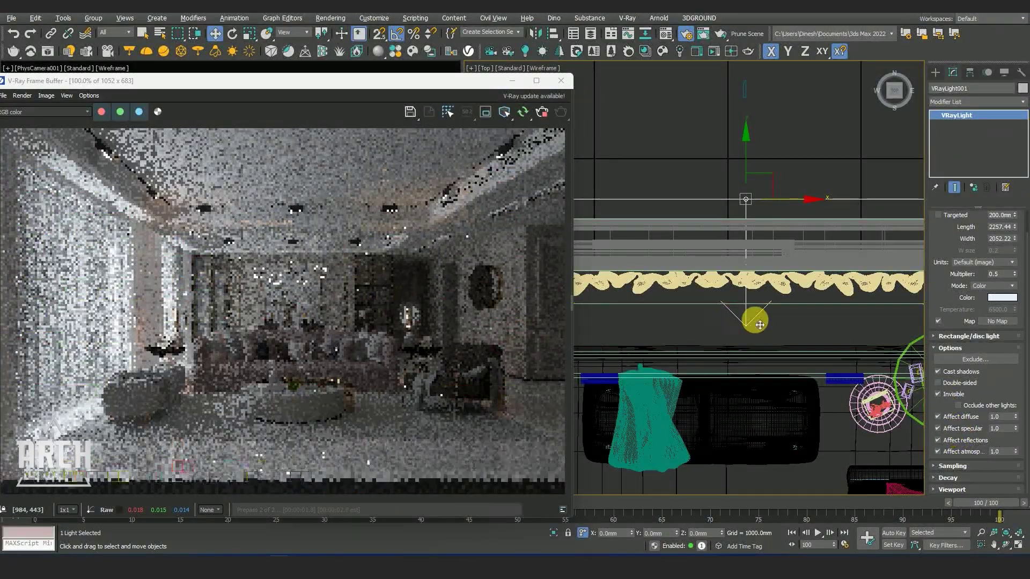
pyautogui.scroll(-5, 759, 325)
pyautogui.scroll(-4, 773, 184)
pyautogui.scroll(-2, 708, 237)
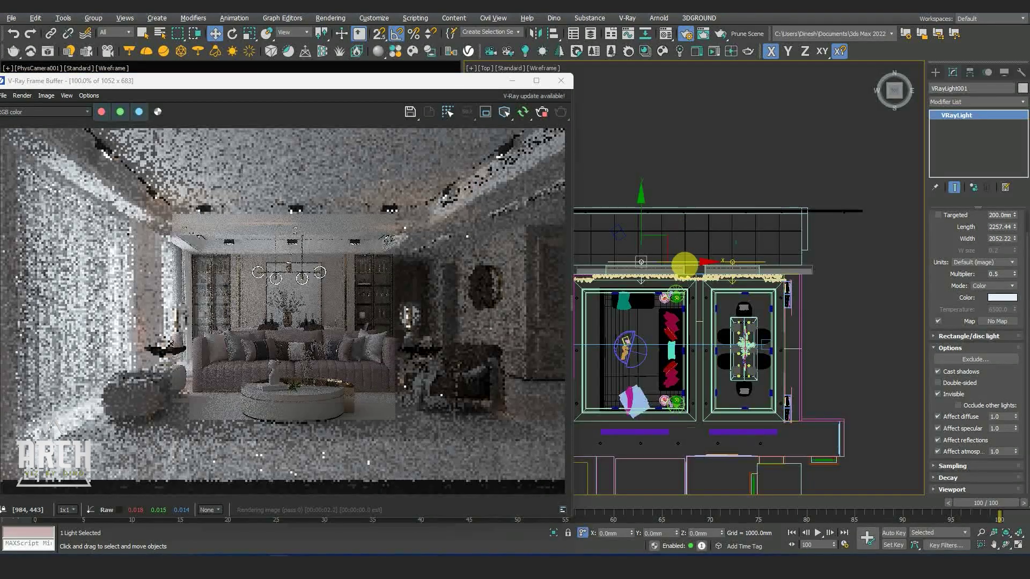
pyautogui.scroll(3, 172, 340)
pyautogui.scroll(-3, 180, 328)
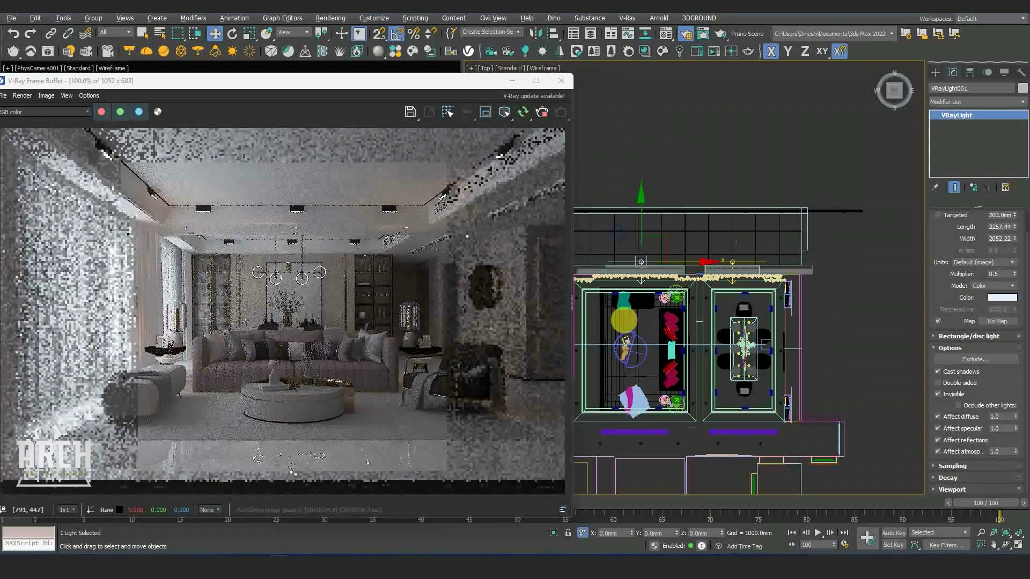
pyautogui.scroll(3, 747, 265)
pyautogui.scroll(-3, 766, 257)
# Select VRayLight002 and set its Multiplier to 1, then 0.5
pyautogui.click(768, 237)
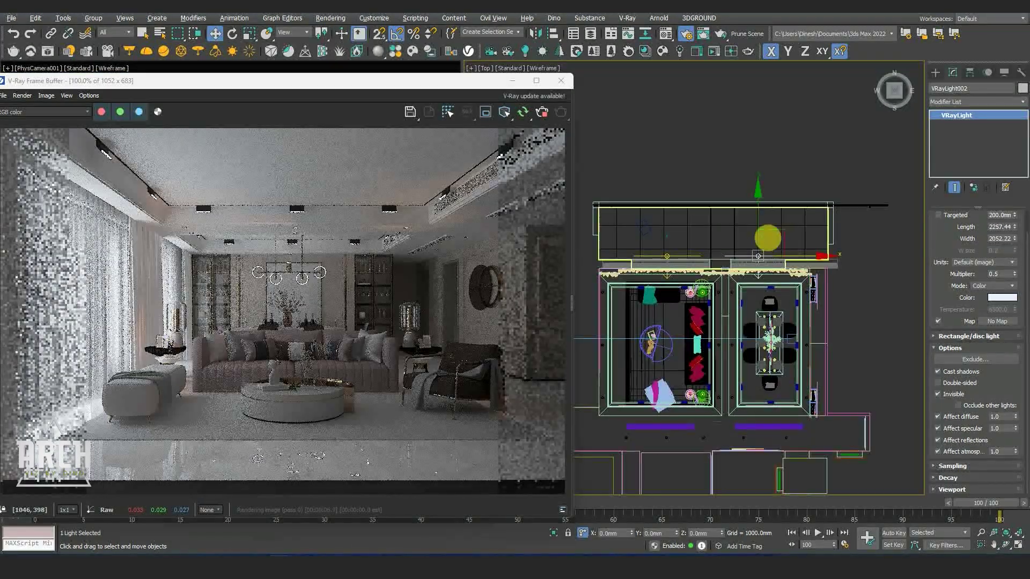
pyautogui.moveTo(970, 271); pyautogui.dragTo(939, 321)
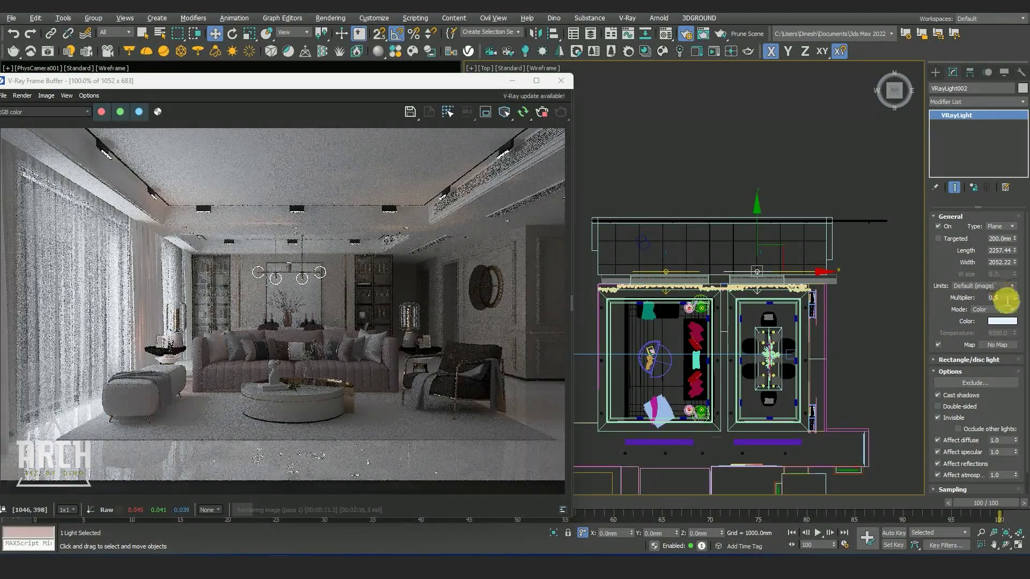
pyautogui.write('1')
pyautogui.press('Return')
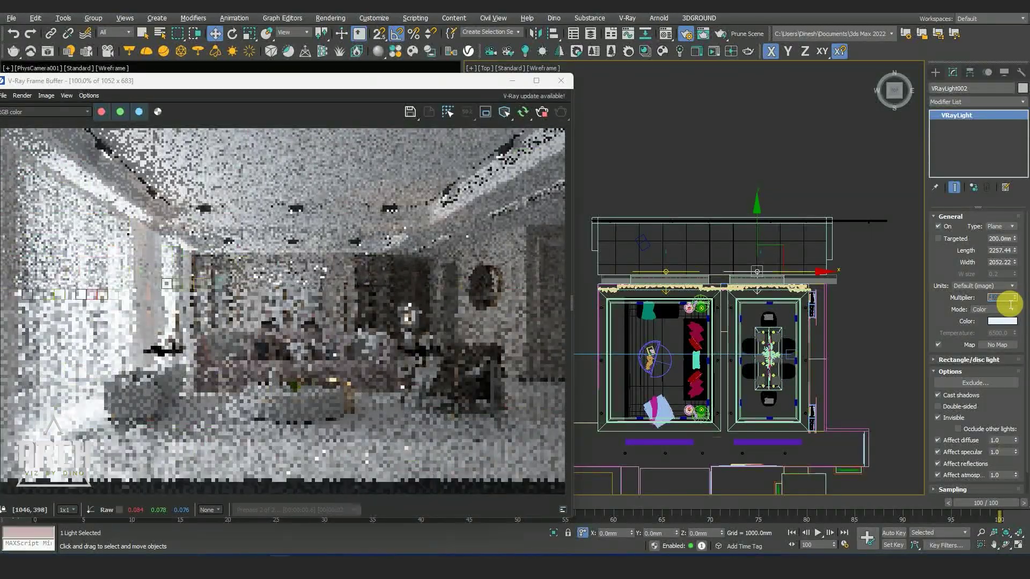
pyautogui.write('0.5')
pyautogui.press('Return')
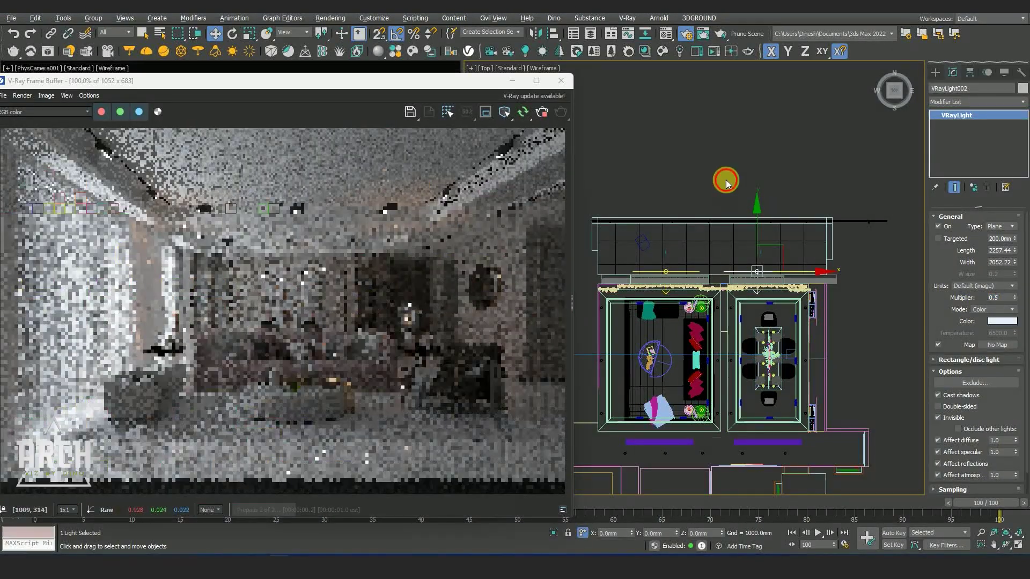
# Deselect the light and start a new VRayLight from Create > Lights > VRay
pyautogui.click(748, 236)
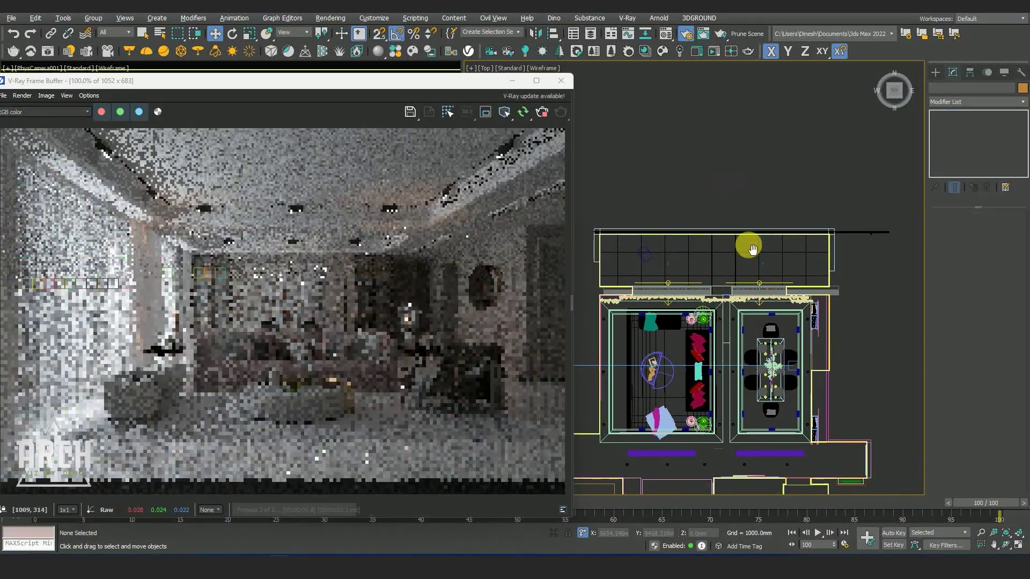
pyautogui.click(936, 73)
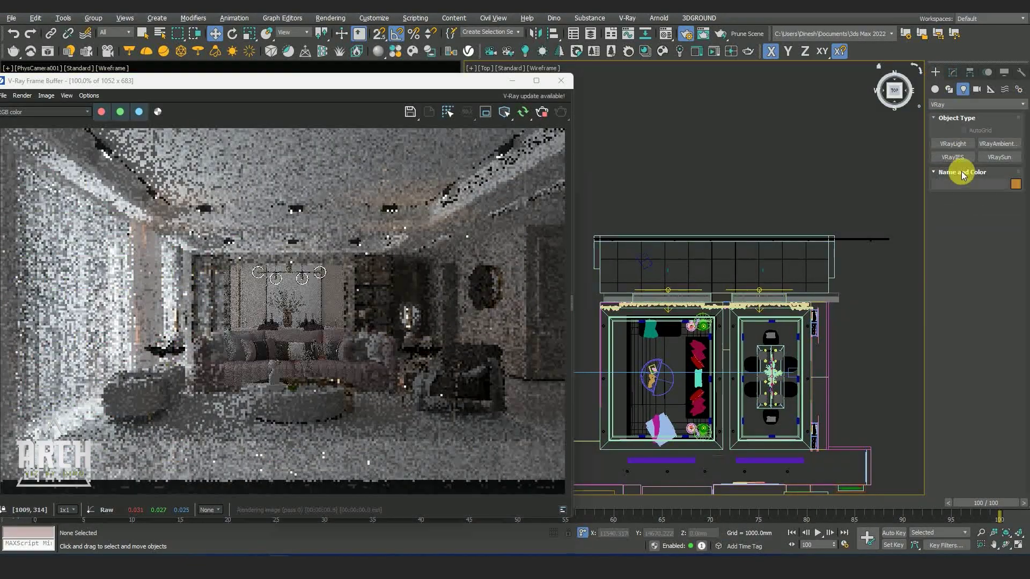
pyautogui.click(954, 144)
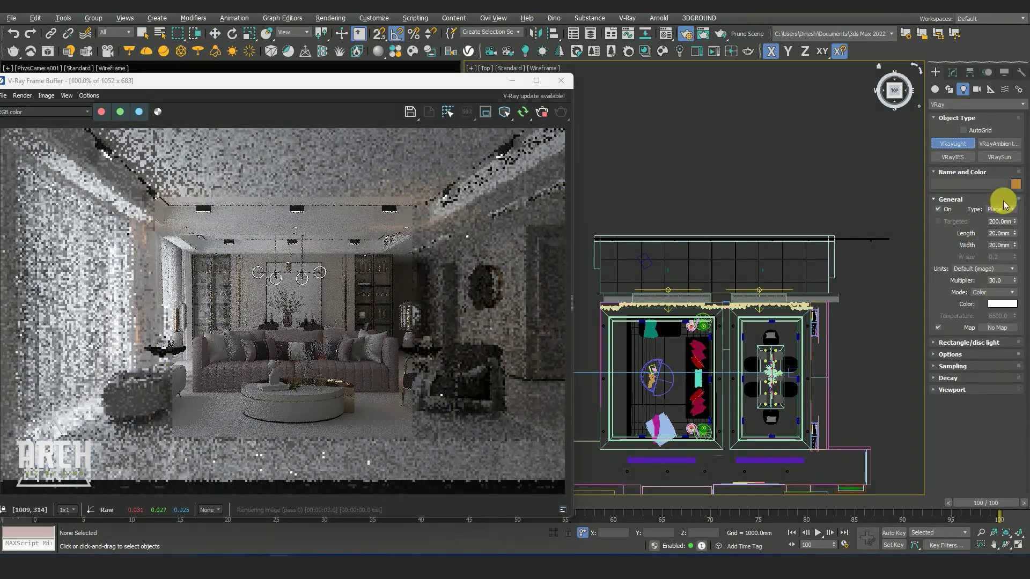
# Draw a new Disc-type VRayLight over the Top-view floor plan
pyautogui.click(1000, 209)
pyautogui.click(1003, 259)
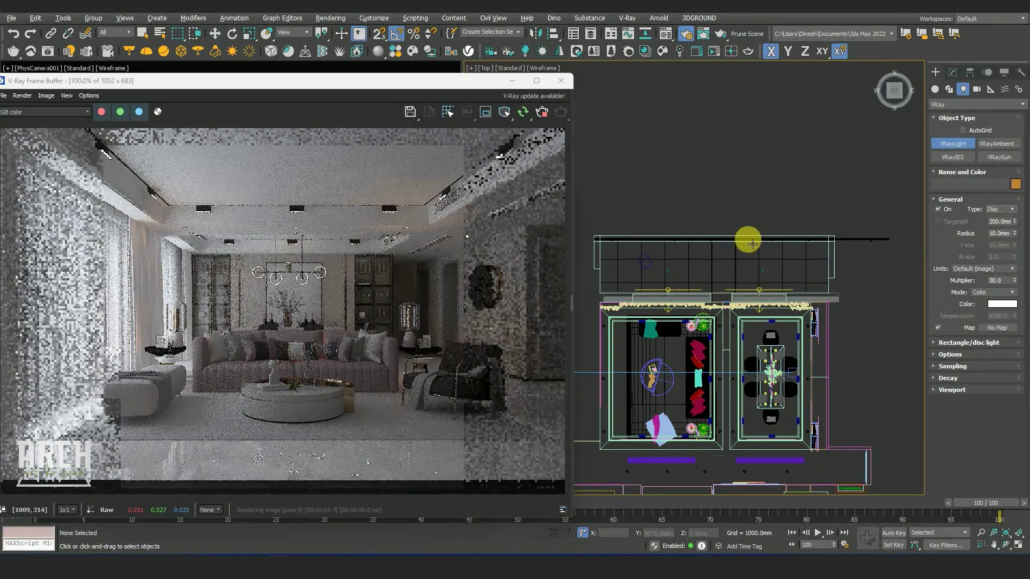
pyautogui.scroll(-3, 740, 231)
pyautogui.moveTo(734, 219); pyautogui.dragTo(754, 240)
# Enable Targeted on the disc light and select its target point
pyautogui.click(215, 33)
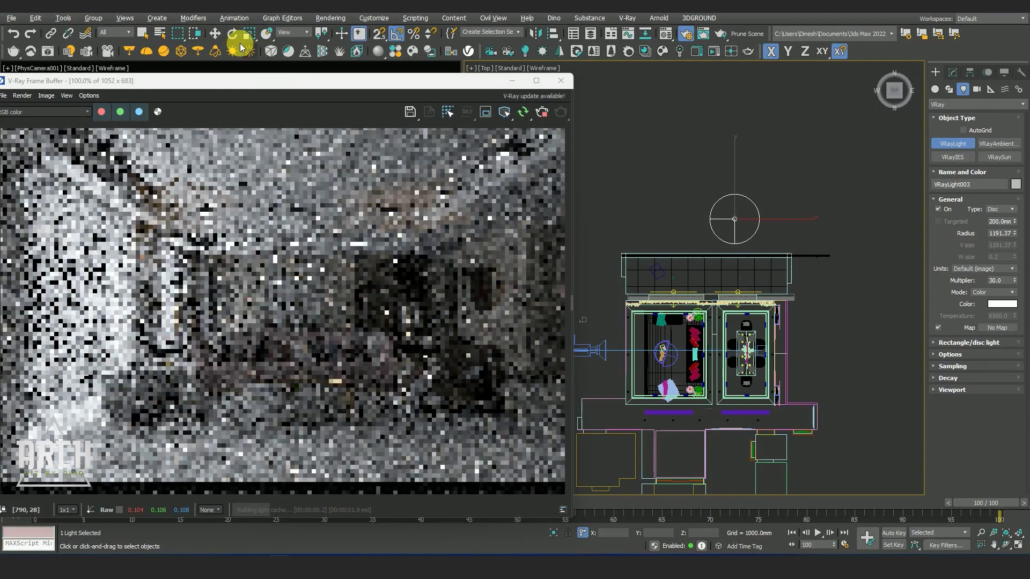
pyautogui.click(953, 72)
pyautogui.click(938, 238)
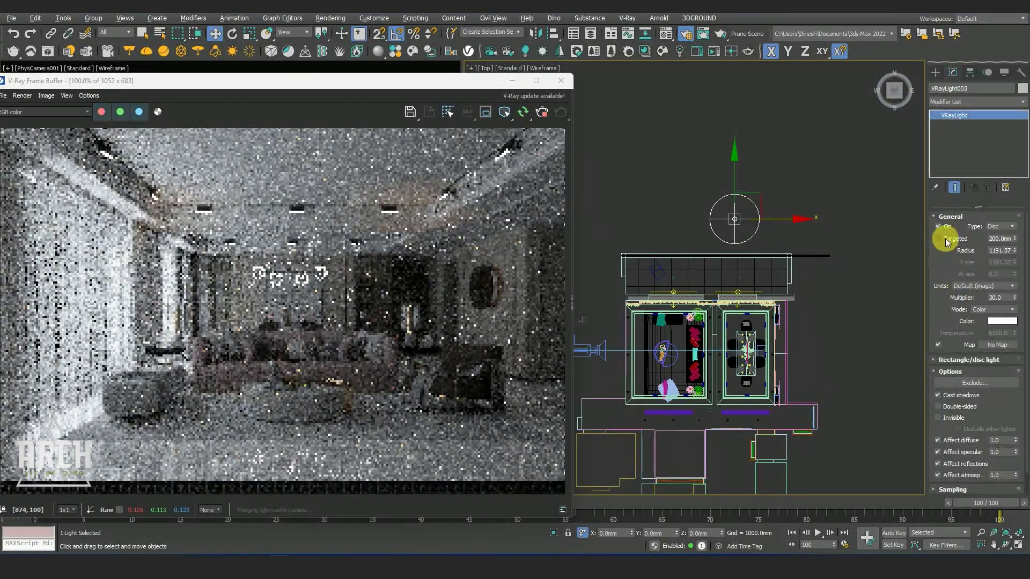
pyautogui.moveTo(752, 264)
pyautogui.keyDown('alt'); pyautogui.mouseDown(button='middle')
pyautogui.moveTo(717, 223)
pyautogui.moveTo(747, 260)
pyautogui.mouseUp(button='middle'); pyautogui.keyUp('alt')
pyautogui.scroll(5, 739, 241)
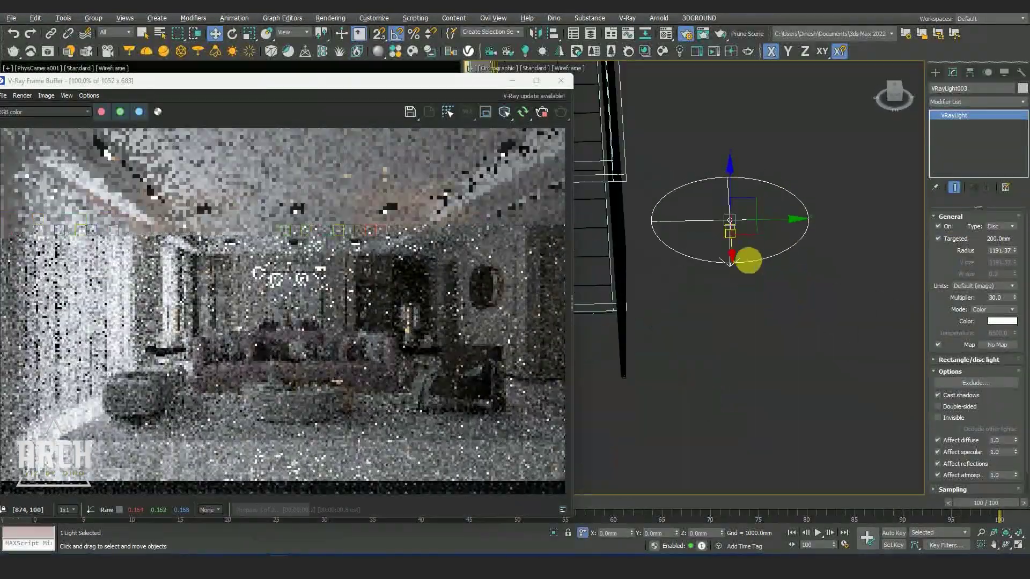
pyautogui.scroll(3, 748, 252)
pyautogui.click(697, 214)
pyautogui.press('t')
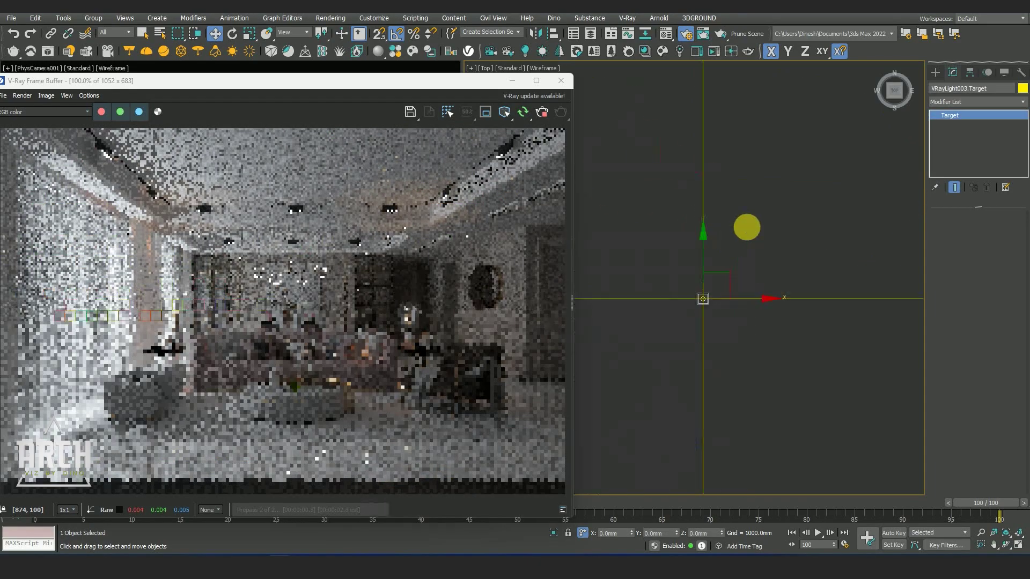
pyautogui.scroll(-3, 768, 209)
pyautogui.scroll(-3, 786, 191)
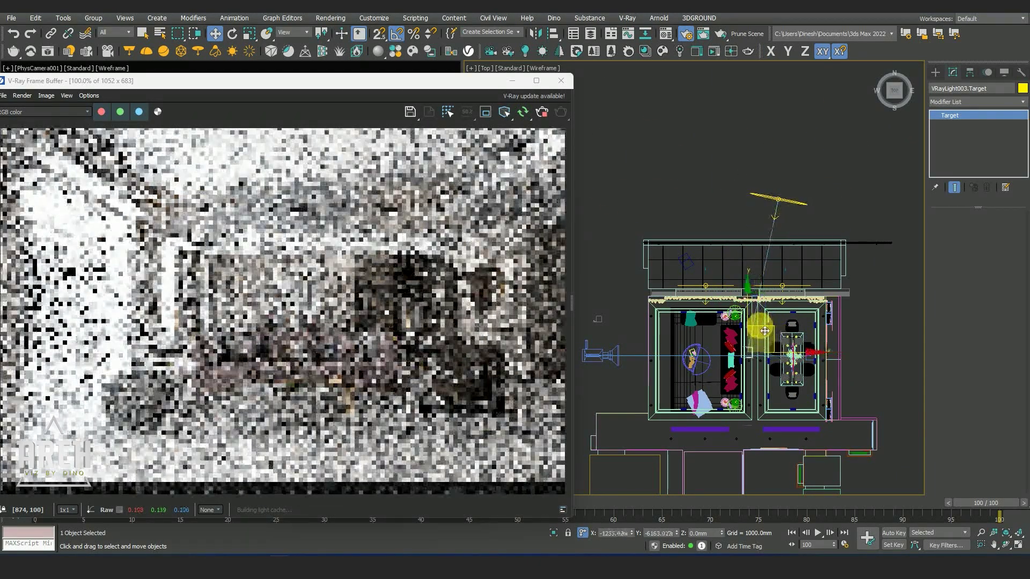
# Reposition the disc light, aim its target into the room, and raise it above the building
pyautogui.click(794, 204)
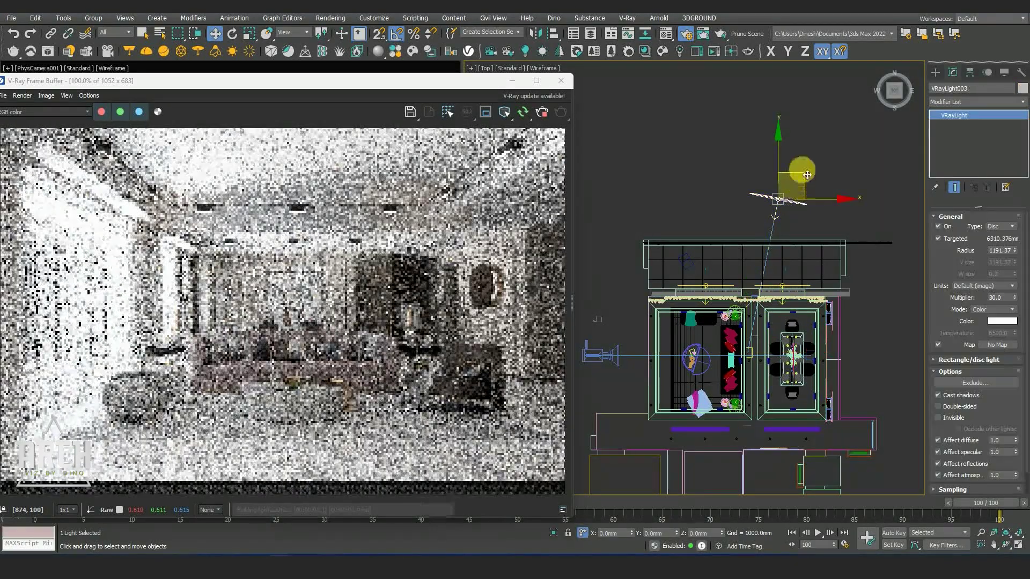
pyautogui.moveTo(699, 222); pyautogui.dragTo(694, 209)
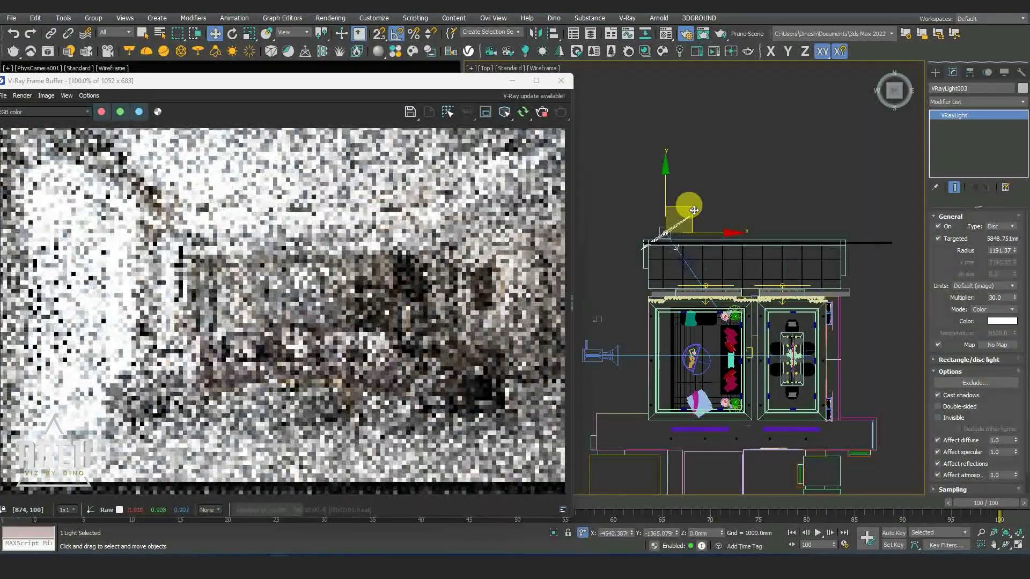
pyautogui.rightClick(766, 229)
pyautogui.click(788, 177)
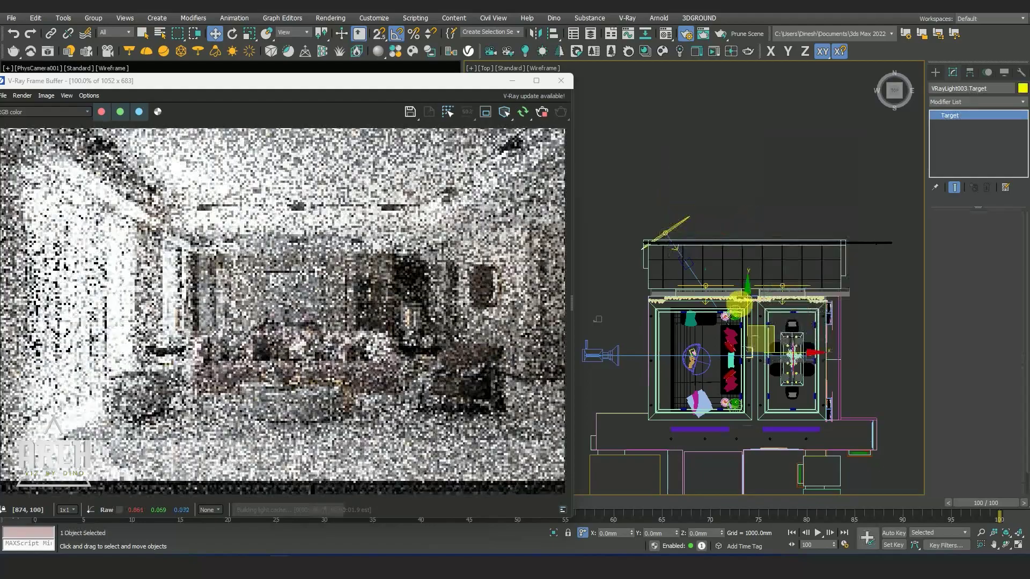
pyautogui.moveTo(740, 292); pyautogui.dragTo(773, 331)
pyautogui.click(691, 213)
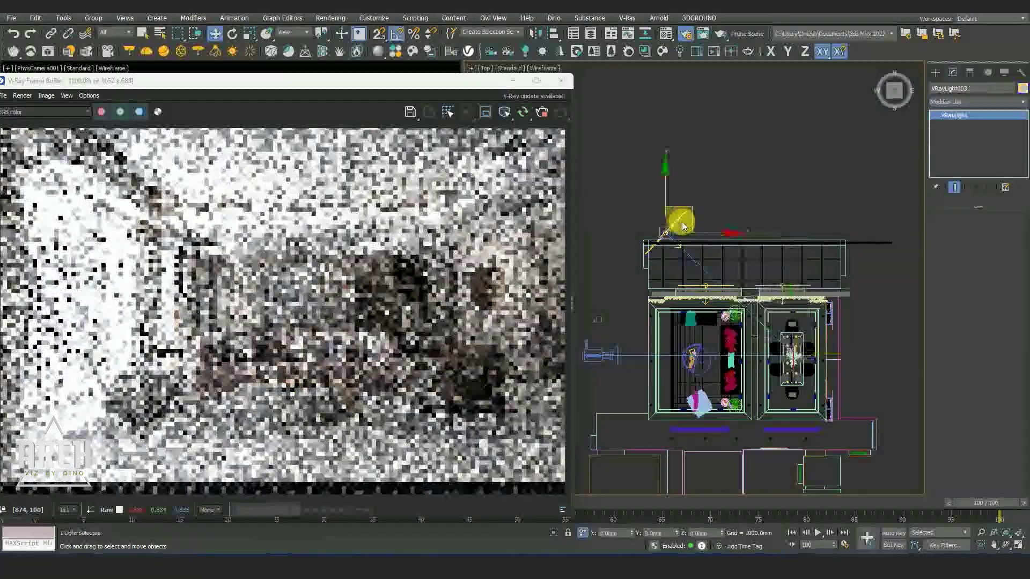
pyautogui.press('f')
pyautogui.moveTo(726, 297); pyautogui.dragTo(688, 207)
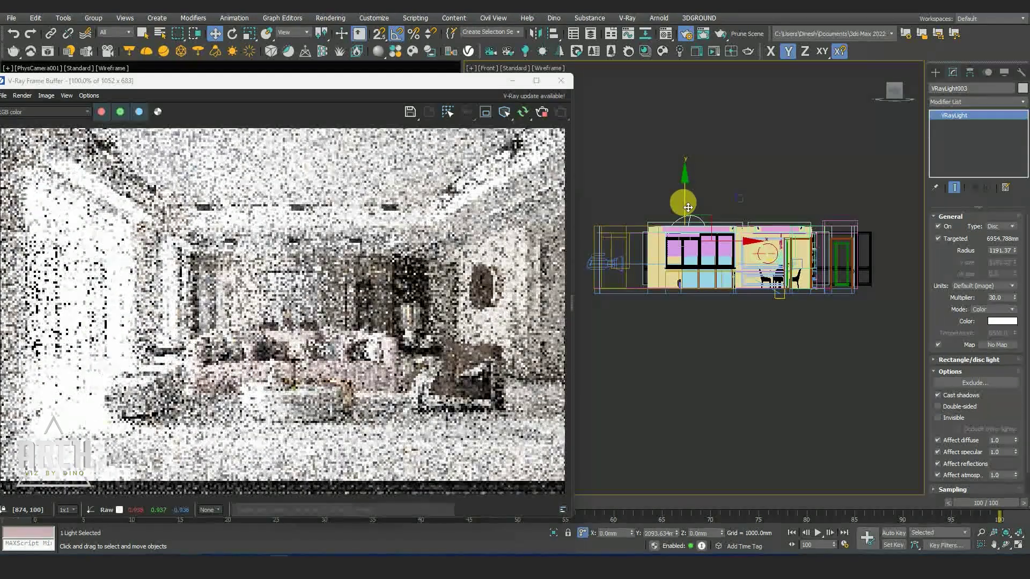
# Set the disc light's Multiplier to 2, tick Invisible, and untick Affect specular and reflections
pyautogui.doubleClick(1001, 298)
pyautogui.write('1')
pyautogui.press('Return')
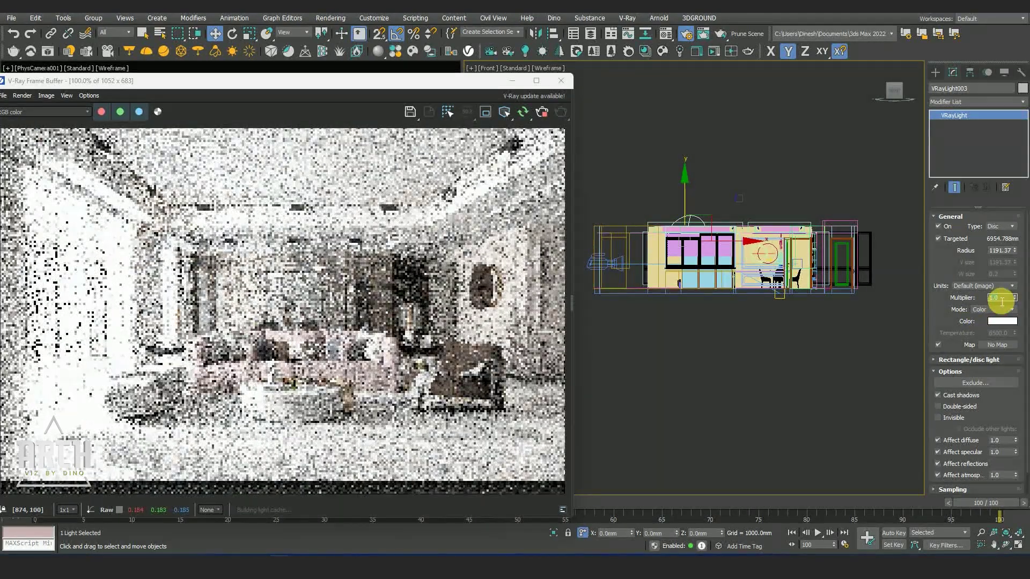
pyautogui.write('2')
pyautogui.press('Return')
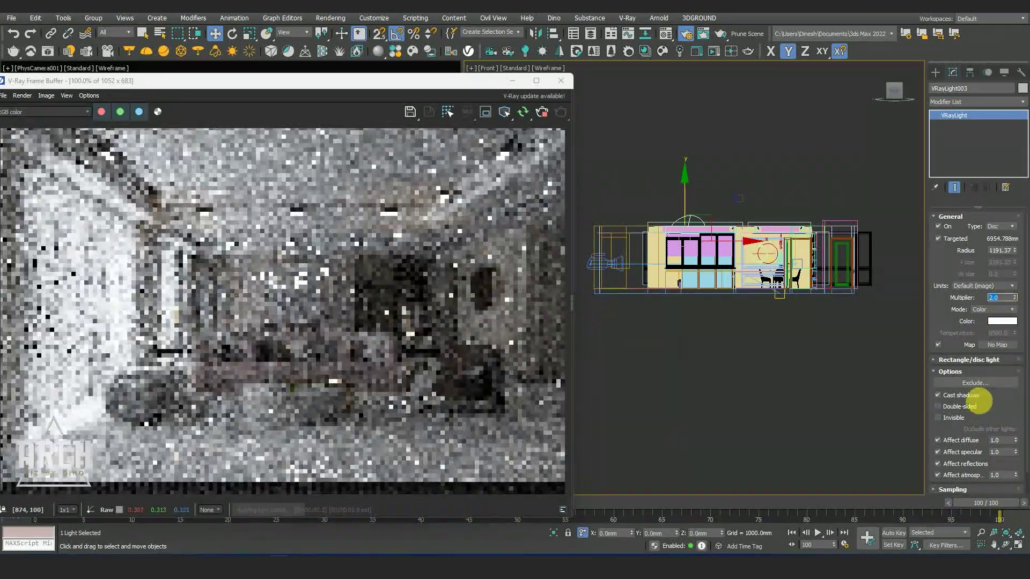
pyautogui.click(962, 419)
pyautogui.click(960, 455)
pyautogui.click(960, 464)
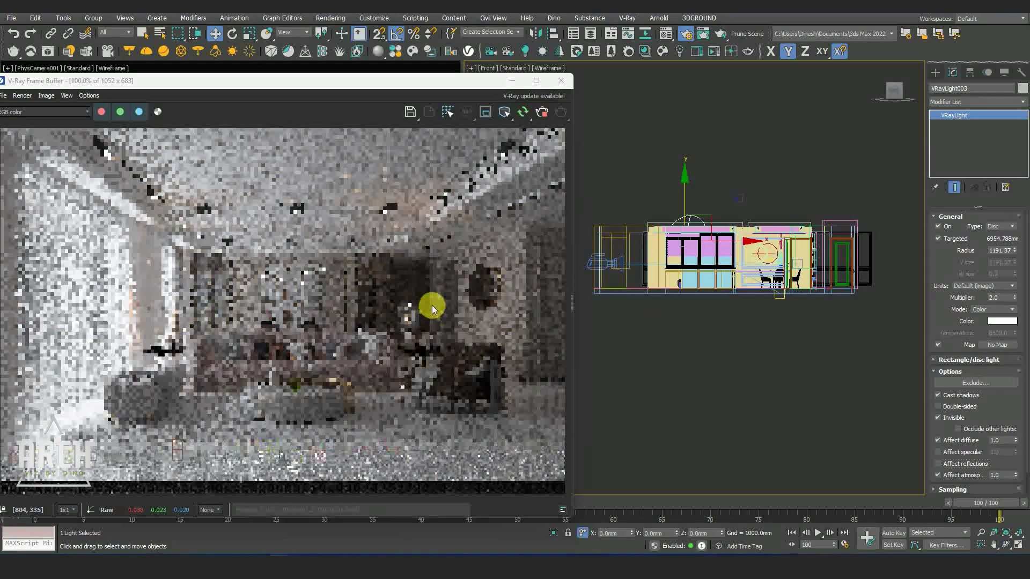
# Dismiss the antivirus notification and drag open the VFB correction Layers panel
pyautogui.scroll(2, 161, 171)
pyautogui.scroll(-2, 166, 169)
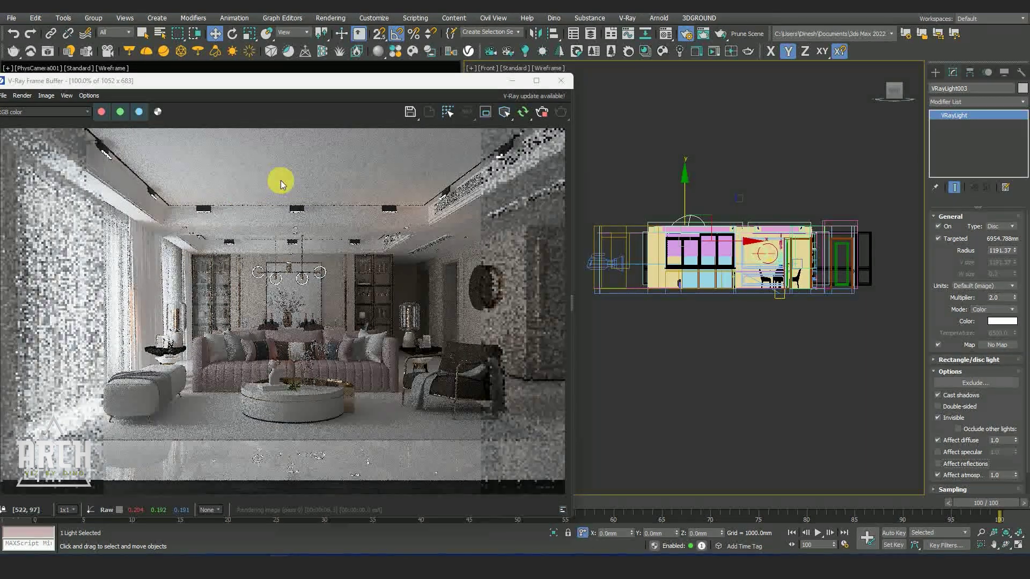
pyautogui.scroll(2, 110, 290)
pyautogui.scroll(2, 92, 314)
pyautogui.scroll(-4, 156, 371)
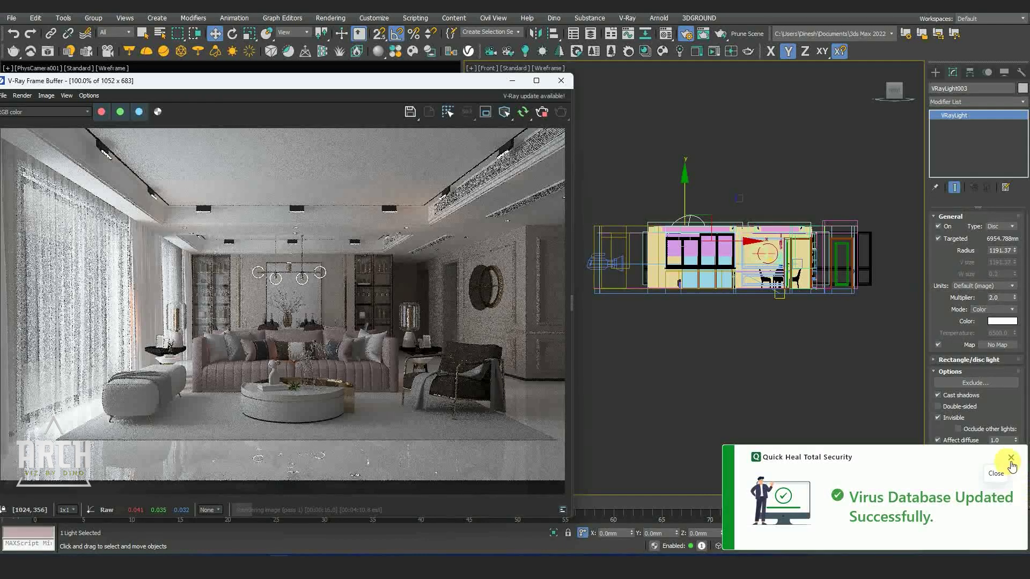
pyautogui.click(1011, 457)
pyautogui.moveTo(574, 308); pyautogui.dragTo(504, 312)
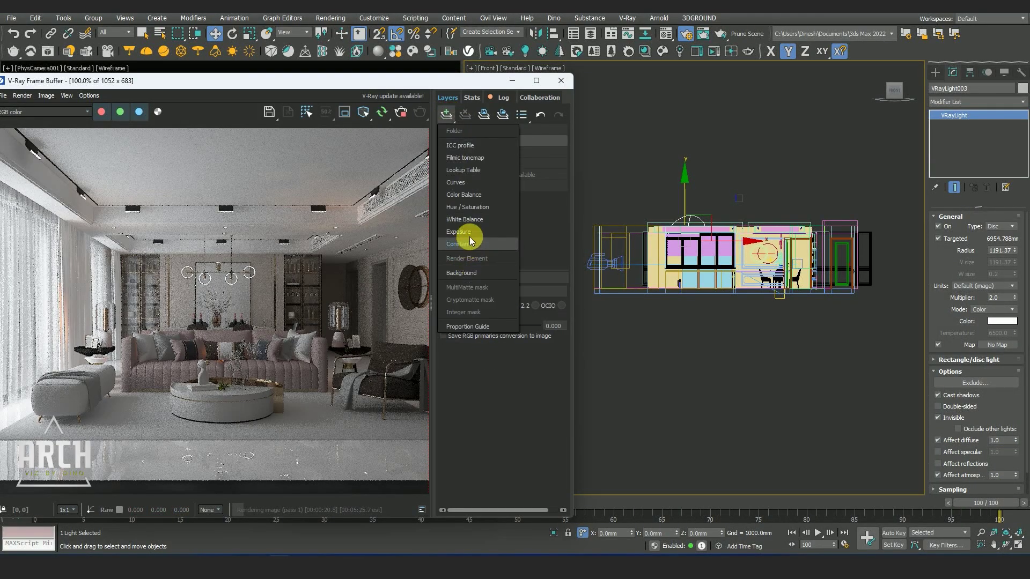
# Add an Exposure layer at 0.195 and a White Balance layer with temperature 6000
pyautogui.click(464, 234)
pyautogui.moveTo(485, 326)
pyautogui.mouseDown()
pyautogui.moveTo(487, 348)
pyautogui.moveTo(503, 349)
pyautogui.moveTo(491, 366)
pyautogui.mouseUp()
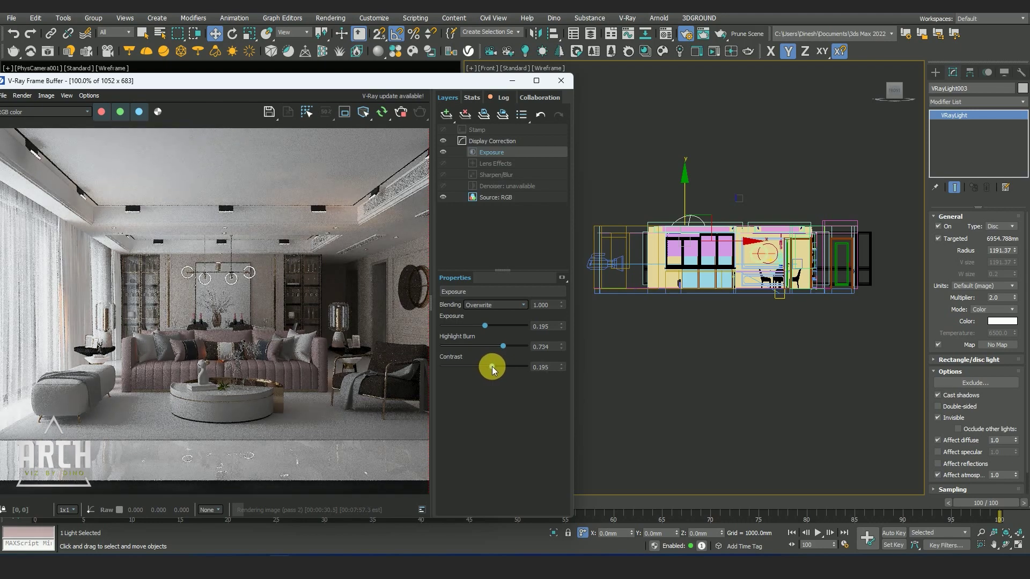
pyautogui.click(446, 115)
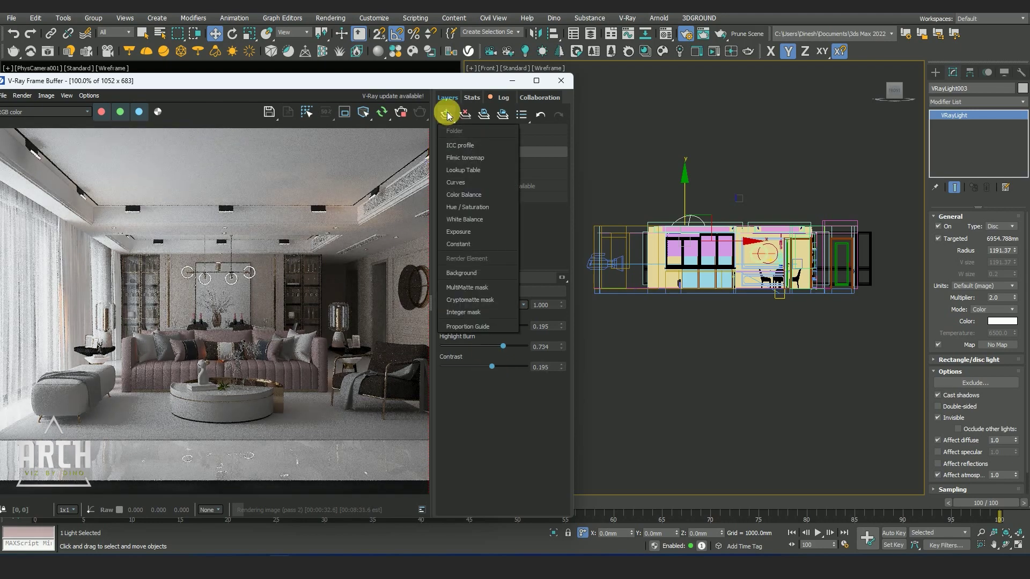
pyautogui.click(456, 222)
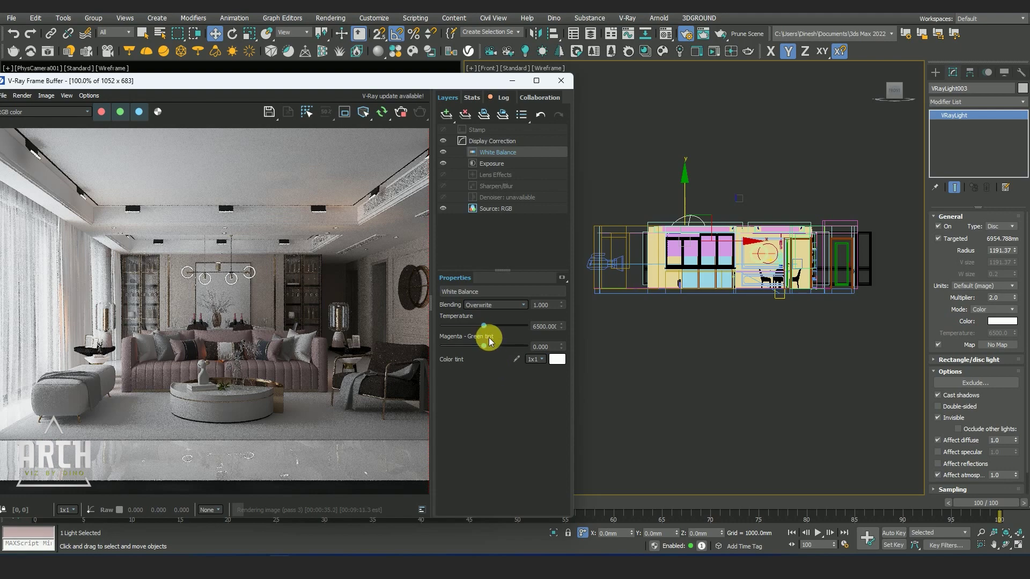
pyautogui.moveTo(487, 328); pyautogui.dragTo(479, 328)
pyautogui.doubleClick(549, 327)
pyautogui.write('5800.000')
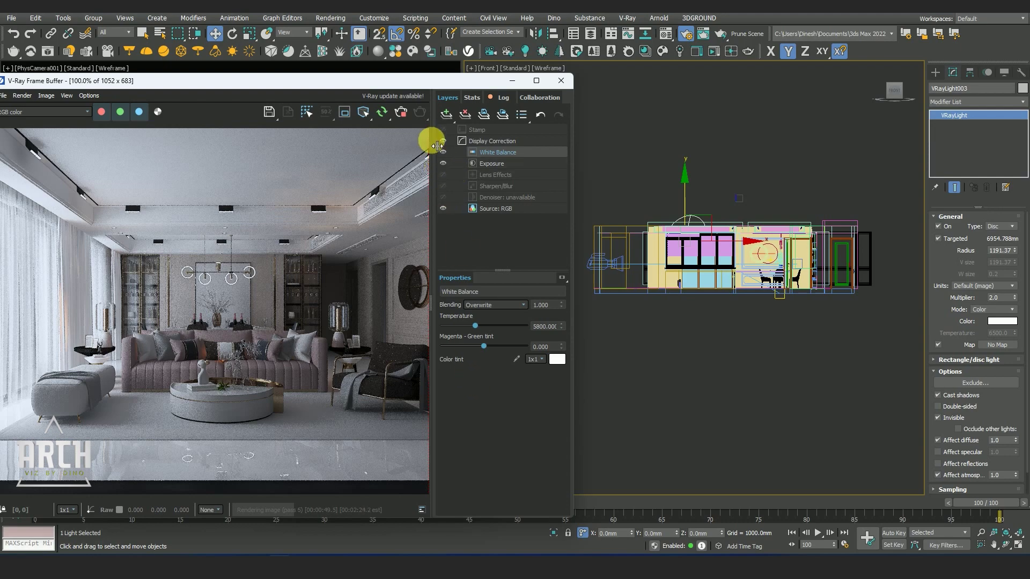
# Drag the VFB splitter to collapse the Layers panel and widen the render
pyautogui.moveTo(437, 146); pyautogui.dragTo(567, 157)
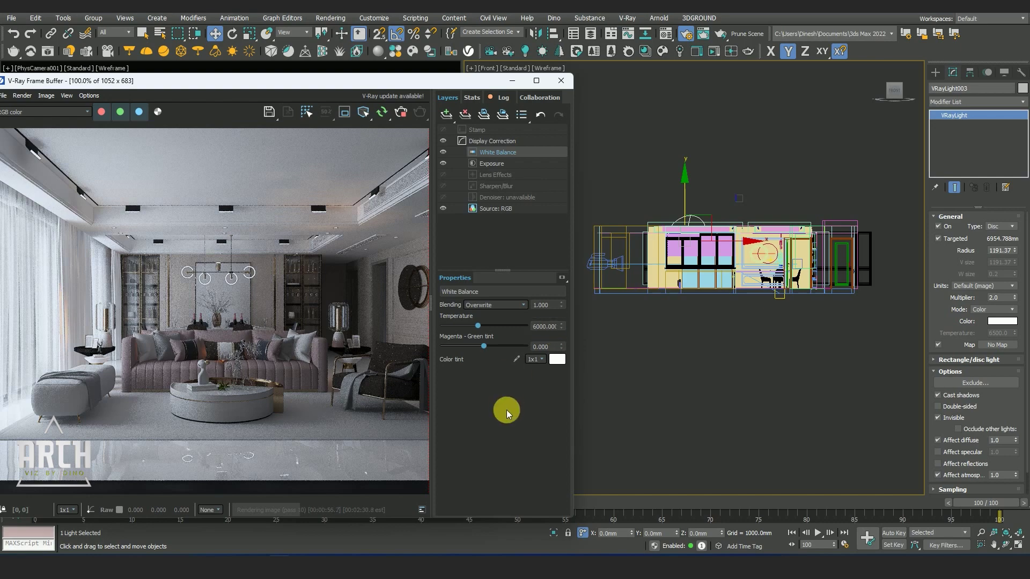
pyautogui.moveTo(437, 213); pyautogui.dragTo(528, 214)
pyautogui.scroll(-3, 331, 359)
pyautogui.scroll(3, 303, 342)
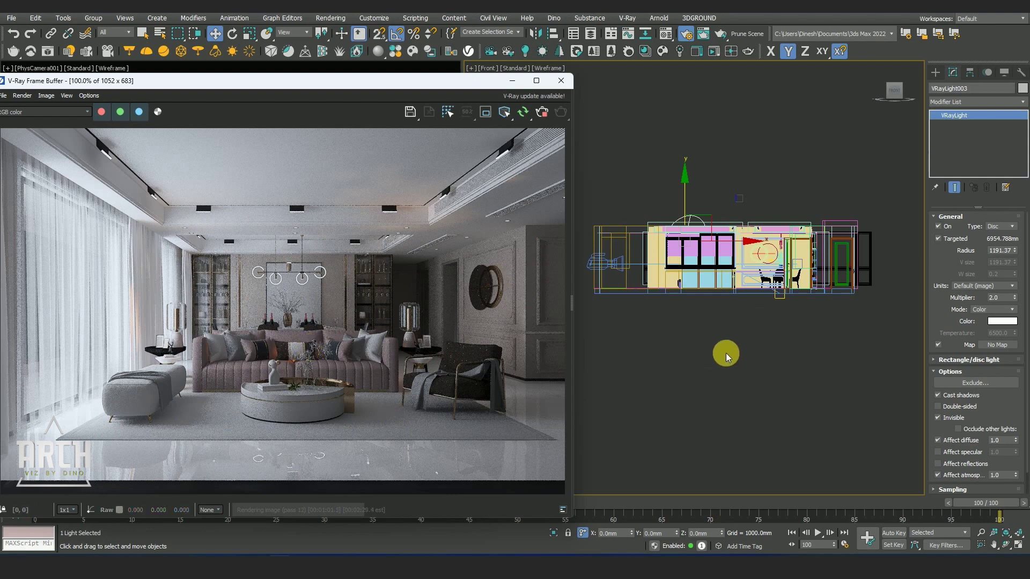
# Deselect the light, select the disc light and switch the viewport to Top view
pyautogui.scroll(3, 327, 377)
pyautogui.scroll(-3, 333, 375)
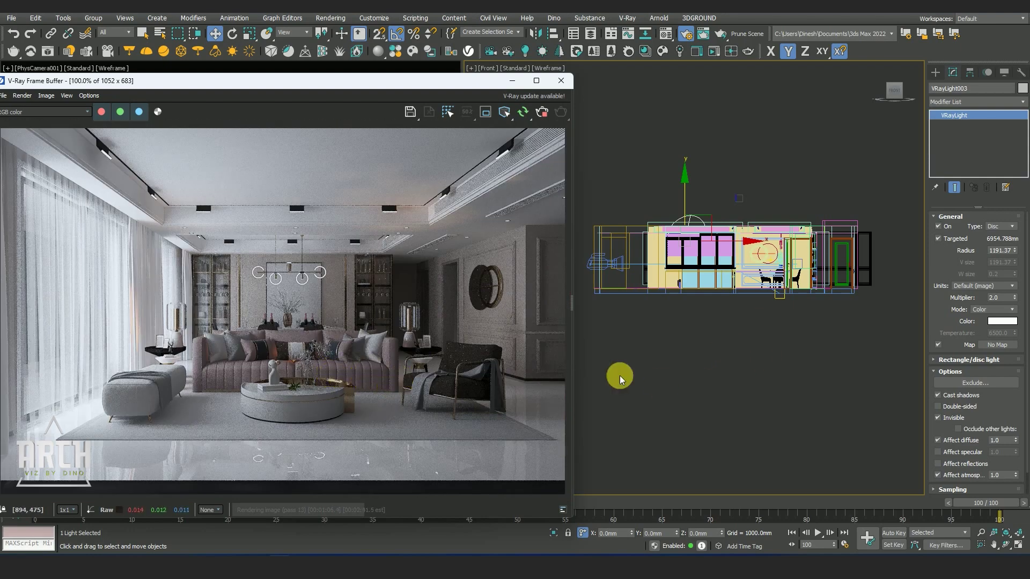
pyautogui.click(655, 347)
pyautogui.moveTo(400, 85); pyautogui.dragTo(418, 85)
pyautogui.scroll(3, 287, 269)
pyautogui.scroll(-3, 219, 285)
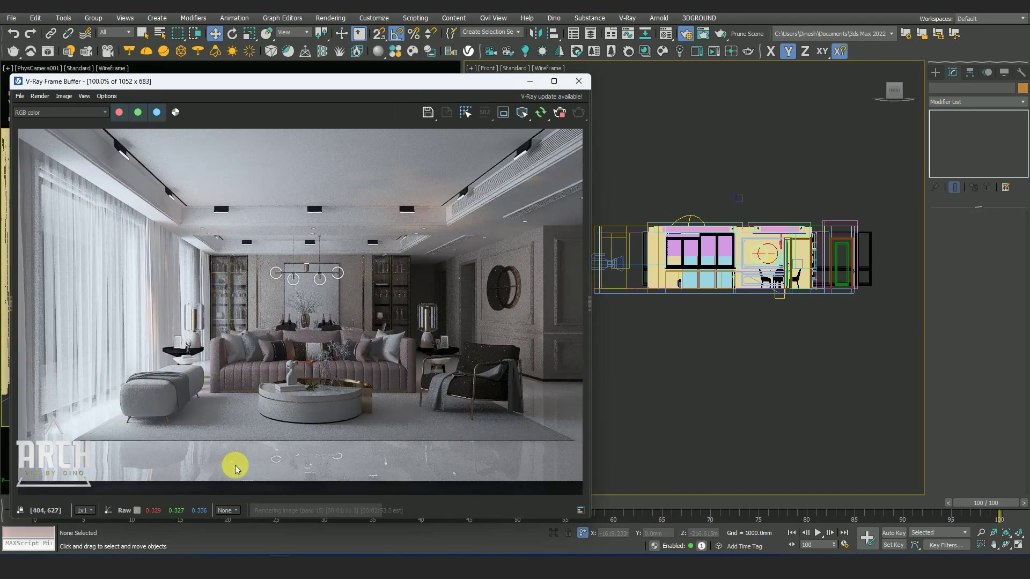
pyautogui.click(690, 225)
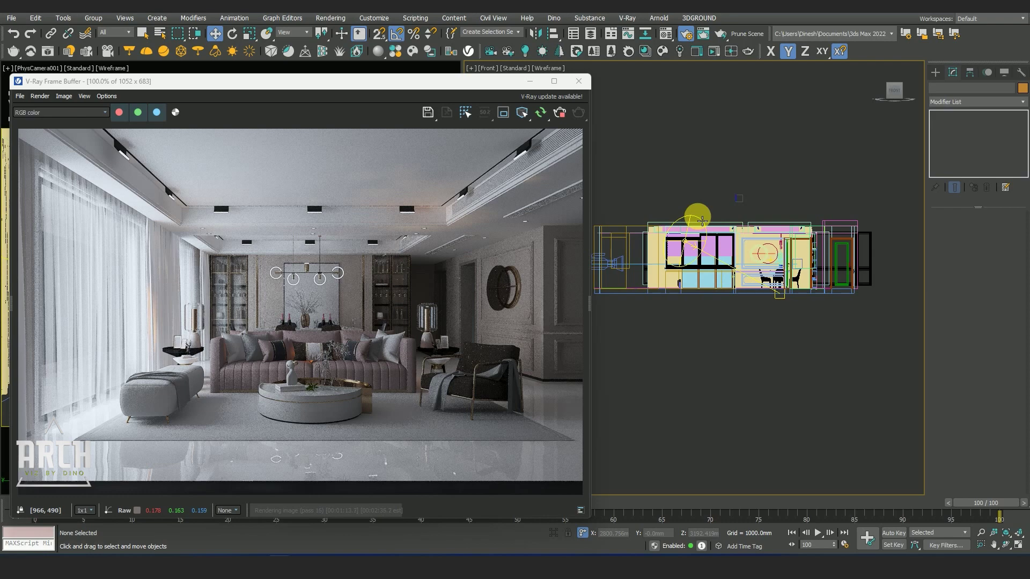
pyautogui.press('t')
pyautogui.scroll(-3, 730, 362)
pyautogui.scroll(-2, 713, 287)
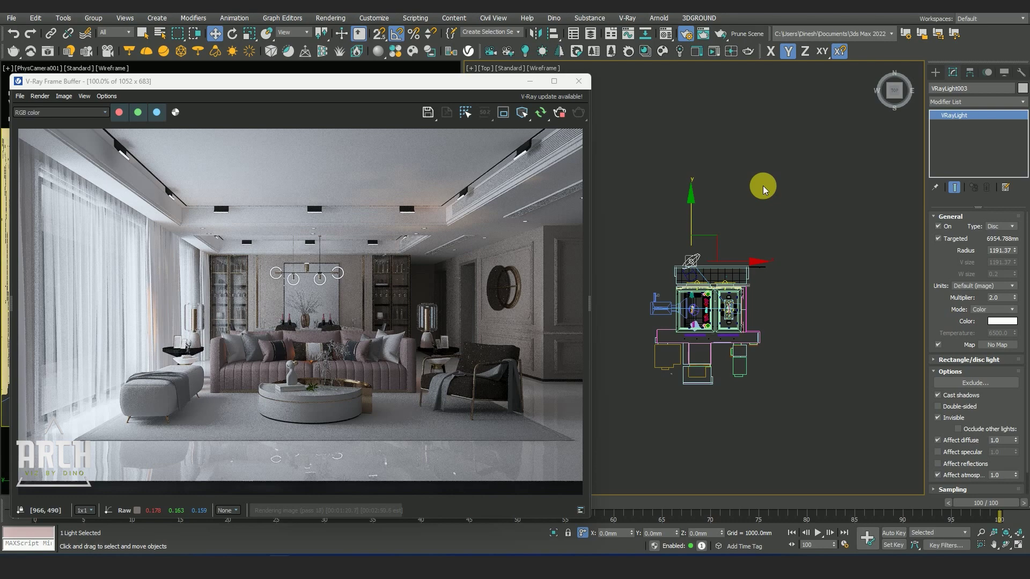
# Deselect everything, close the Frame Buffer and Render Setup, and maximize the Top viewport
pyautogui.click(752, 194)
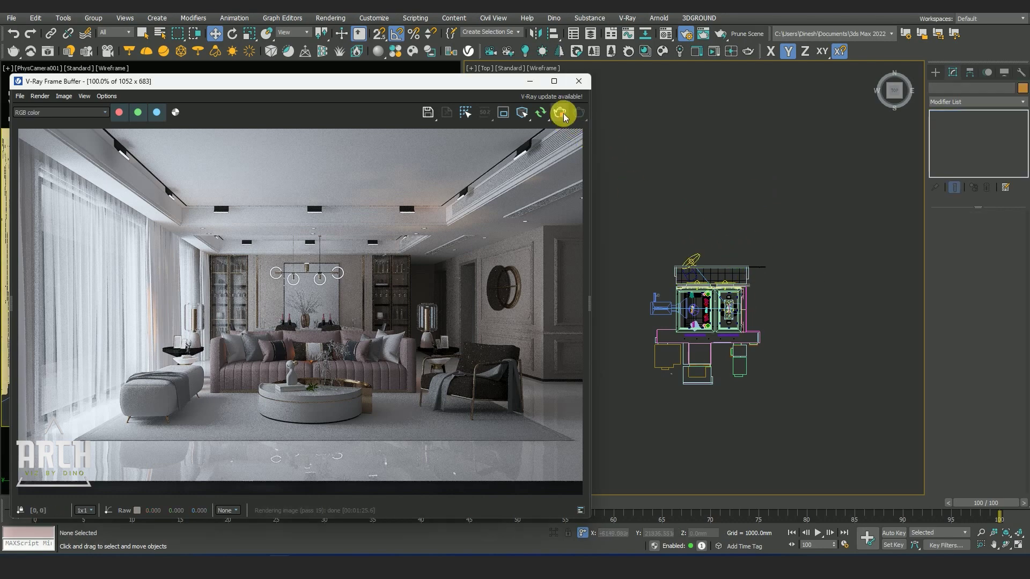
pyautogui.click(577, 82)
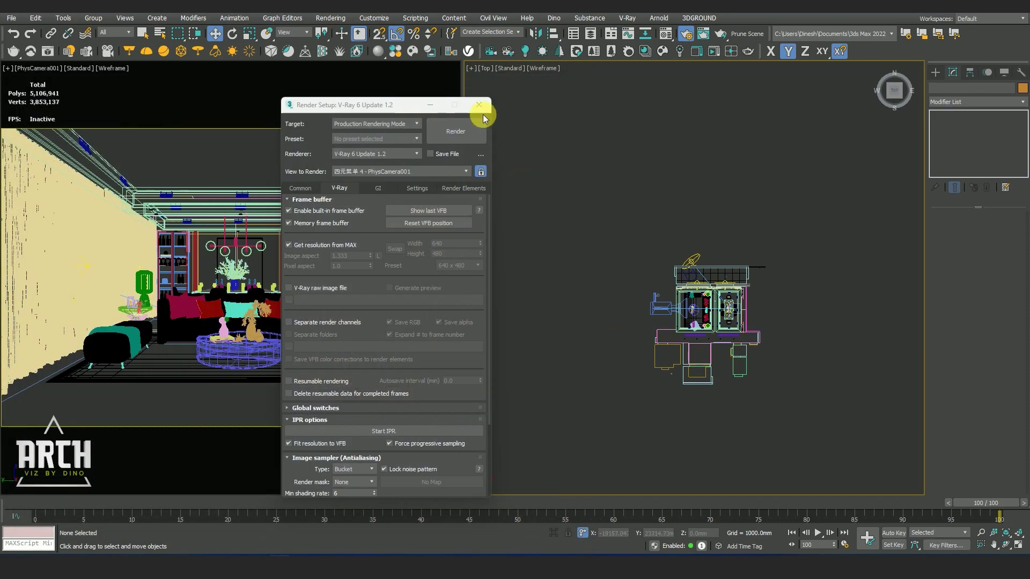
pyautogui.click(480, 105)
pyautogui.scroll(2, 622, 371)
pyautogui.hotkey('alt', 'w')
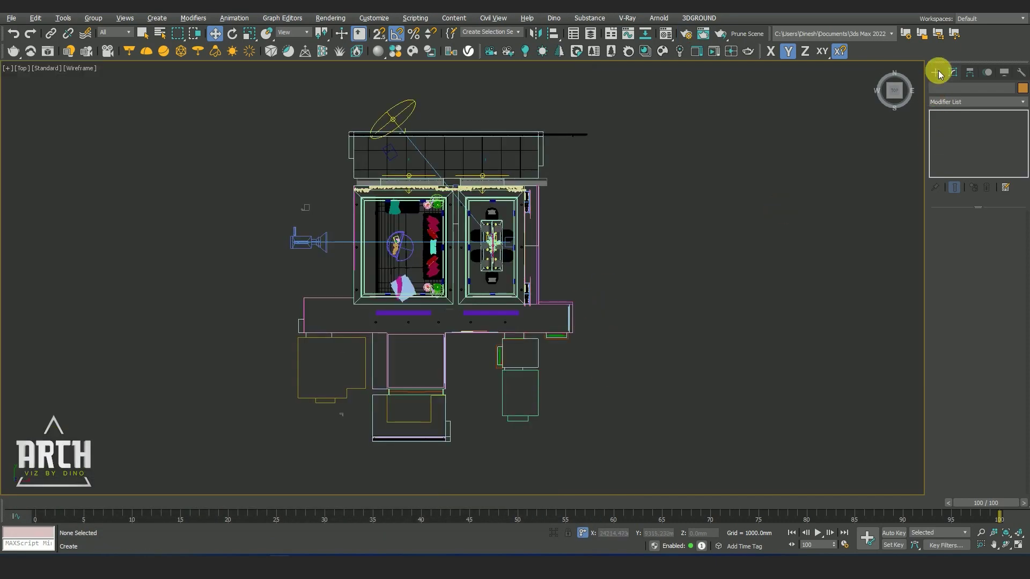
# Draw an arc curving above the room in the Top view
pyautogui.click(938, 72)
pyautogui.click(953, 184)
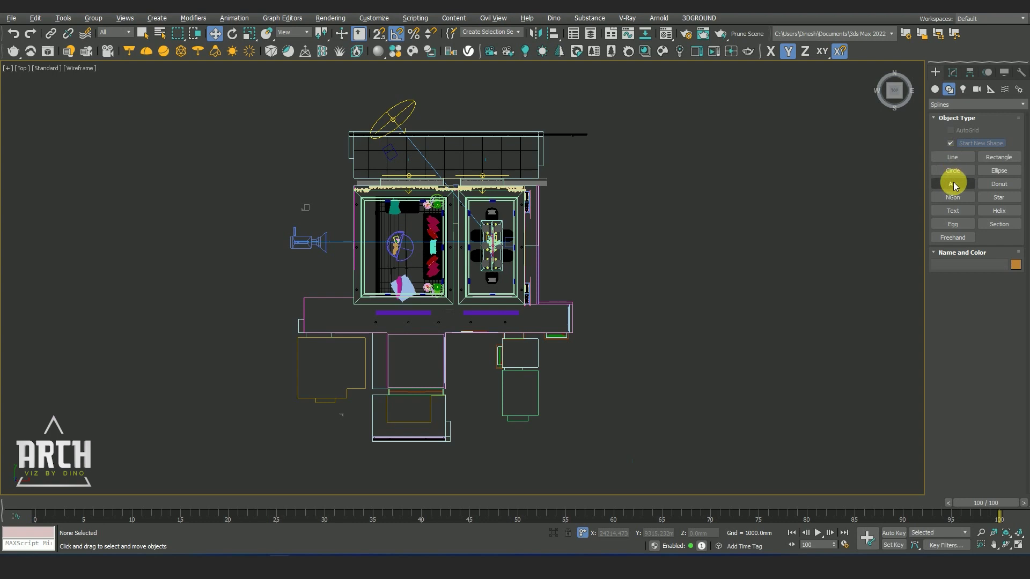
pyautogui.moveTo(368, 170); pyautogui.dragTo(343, 210, button='middle')
pyautogui.moveTo(322, 197)
pyautogui.mouseDown()
pyautogui.moveTo(698, 282)
pyautogui.moveTo(715, 298)
pyautogui.mouseUp()
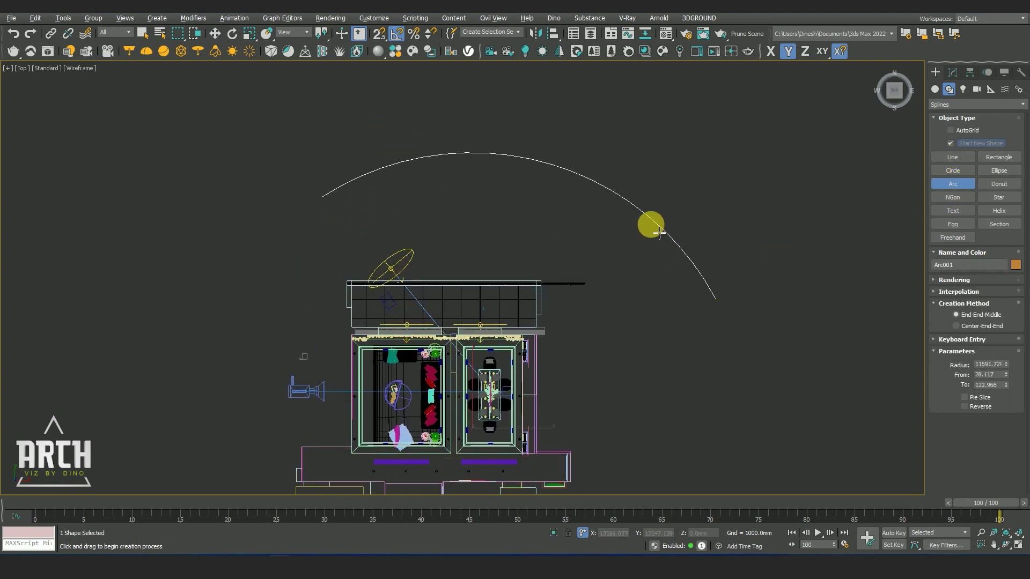
pyautogui.click(218, 34)
# Center the arc's pivot on the object
pyautogui.click(953, 72)
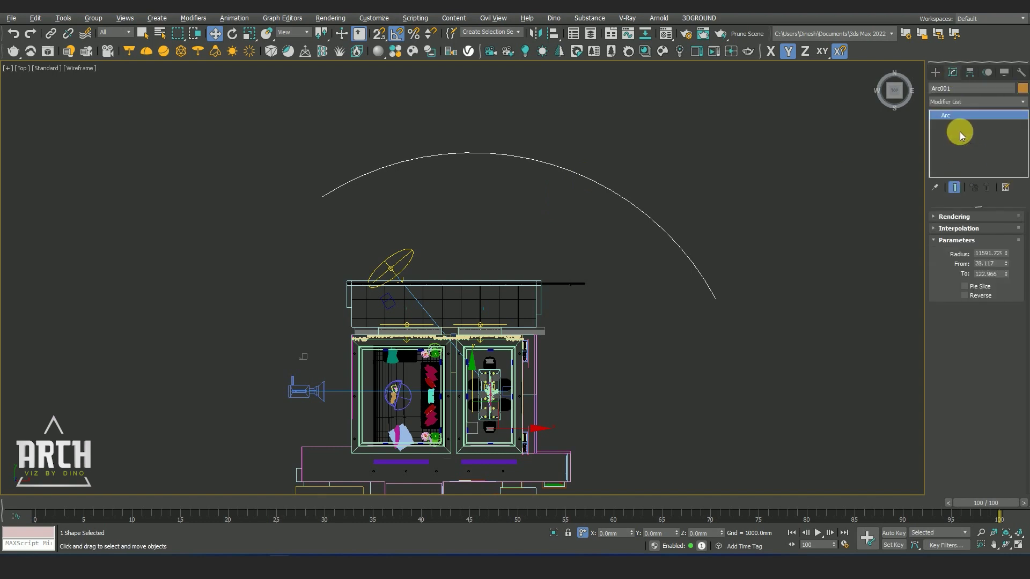
pyautogui.moveTo(540, 207); pyautogui.dragTo(540, 229, button='middle')
pyautogui.click(969, 72)
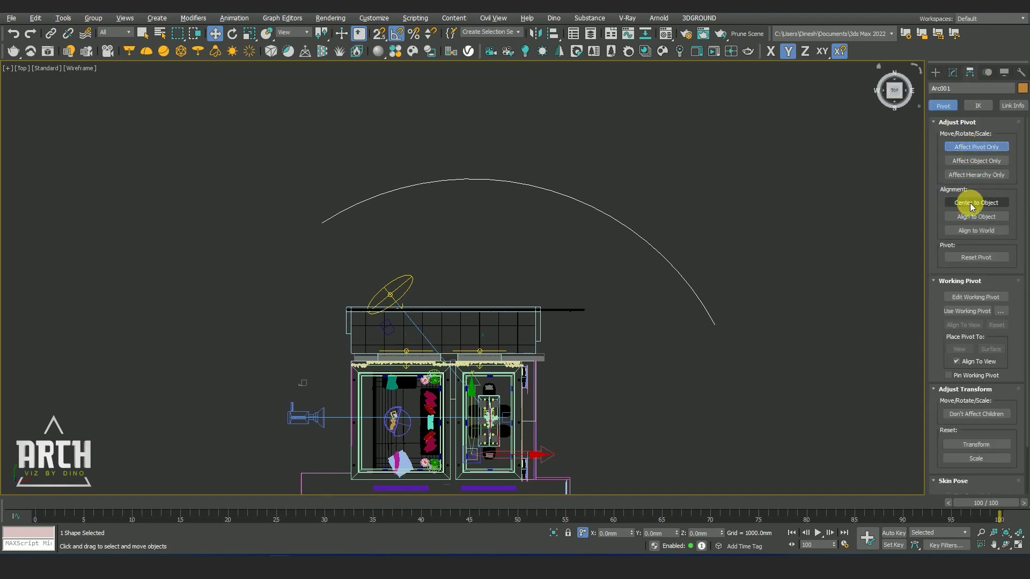
pyautogui.moveTo(541, 228); pyautogui.dragTo(517, 239)
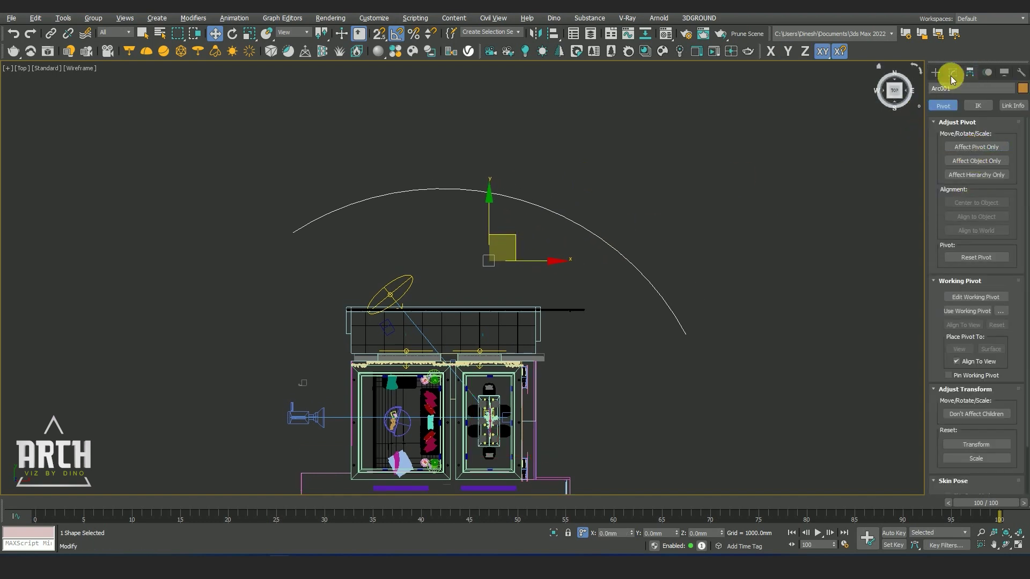
pyautogui.click(953, 72)
pyautogui.moveTo(890, 210); pyautogui.dragTo(892, 218, button='middle')
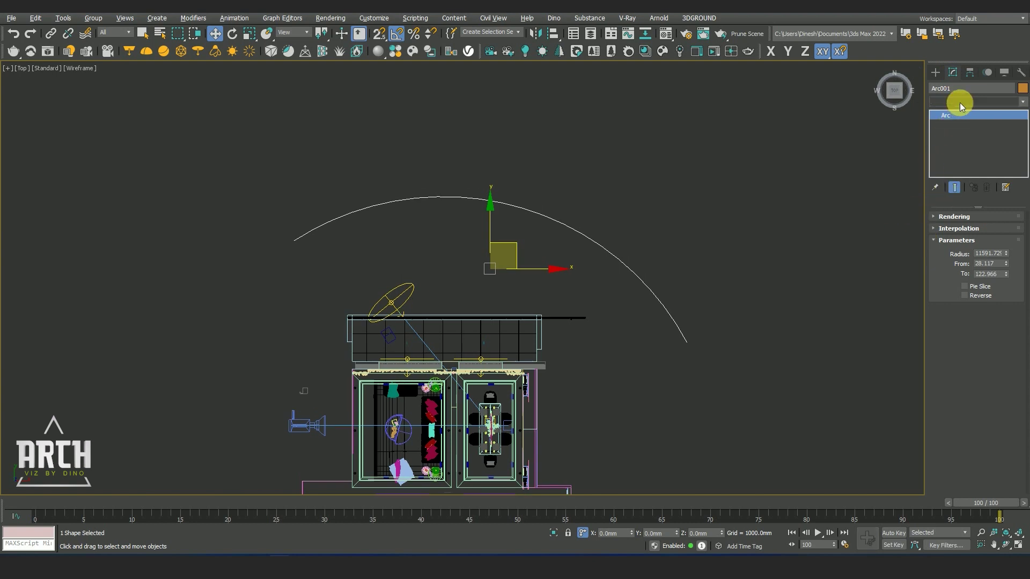
# Add an Extrude modifier to the arc and frame it in the Front view
pyautogui.click(960, 102)
pyautogui.write('extrude')
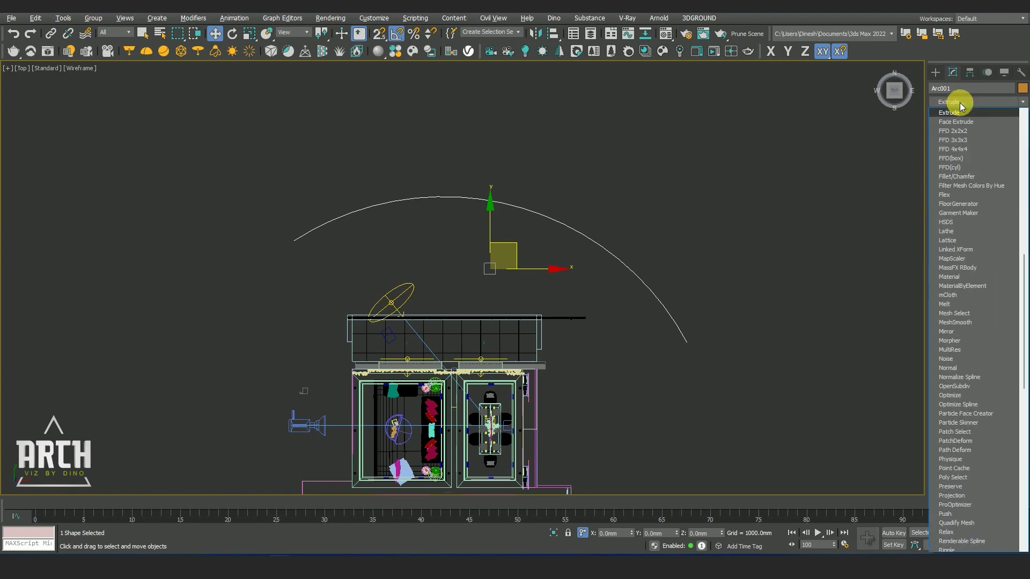
pyautogui.press('Return')
pyautogui.press('f')
pyautogui.scroll(-5, 600, 304)
pyautogui.scroll(3, 587, 304)
pyautogui.moveTo(483, 206); pyautogui.dragTo(491, 225)
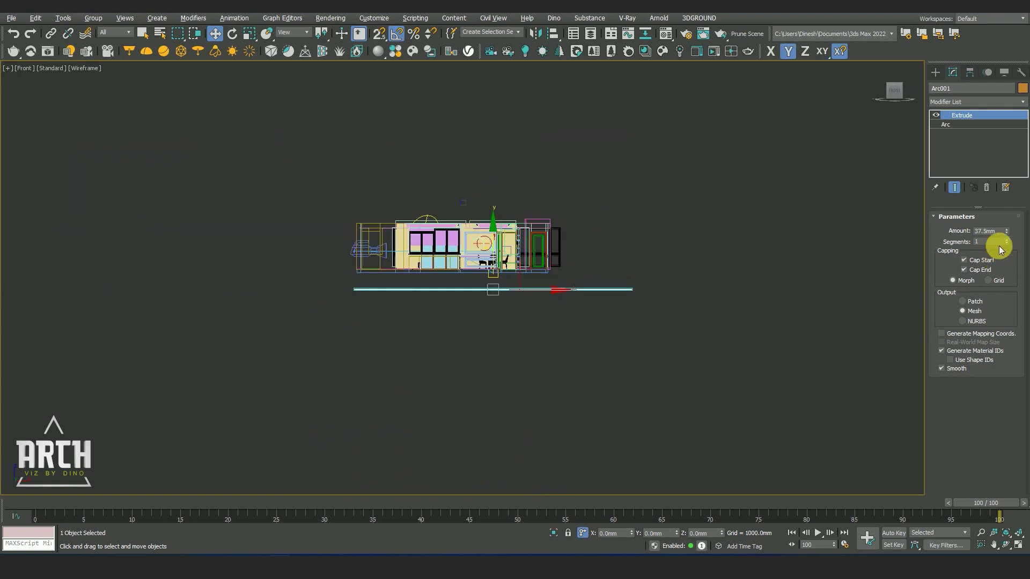
# Raise the extrude amount to about 9183 mm to form a tall curved wall
pyautogui.moveTo(1008, 228); pyautogui.dragTo(46, 223)
pyautogui.moveTo(611, 389)
pyautogui.keyDown('alt'); pyautogui.mouseDown(button='middle')
pyautogui.moveTo(558, 410)
pyautogui.moveTo(494, 398)
pyautogui.mouseUp(button='middle'); pyautogui.keyUp('alt')
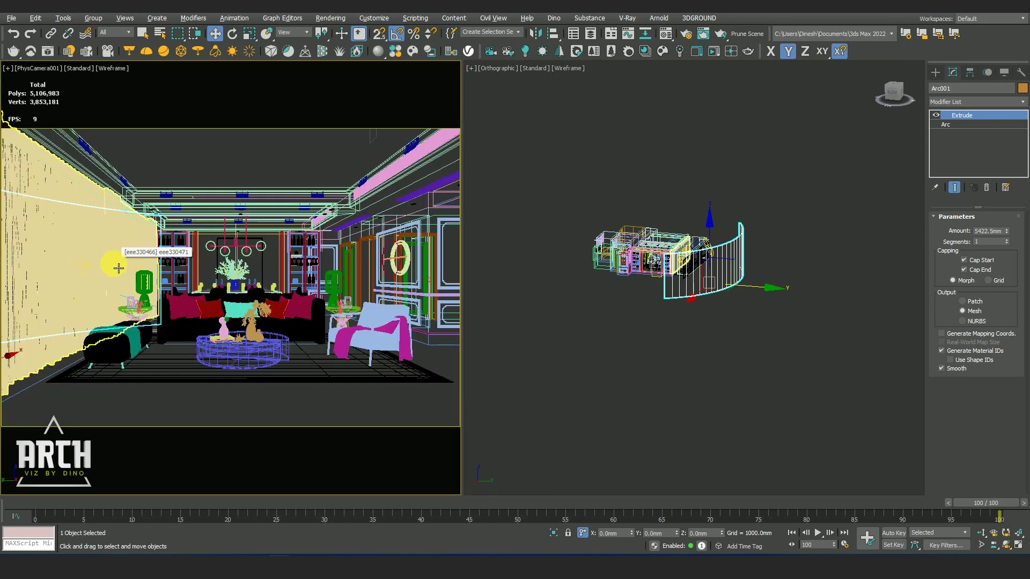
pyautogui.moveTo(1008, 232); pyautogui.dragTo(1004, 143)
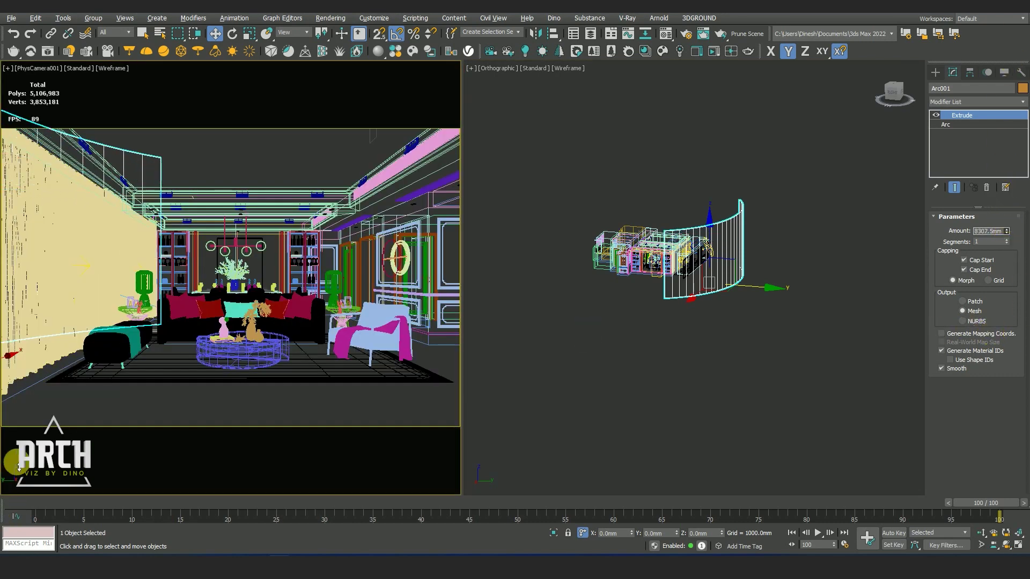
pyautogui.middleClick(719, 322)
pyautogui.press('f')
pyautogui.scroll(-3, 693, 278)
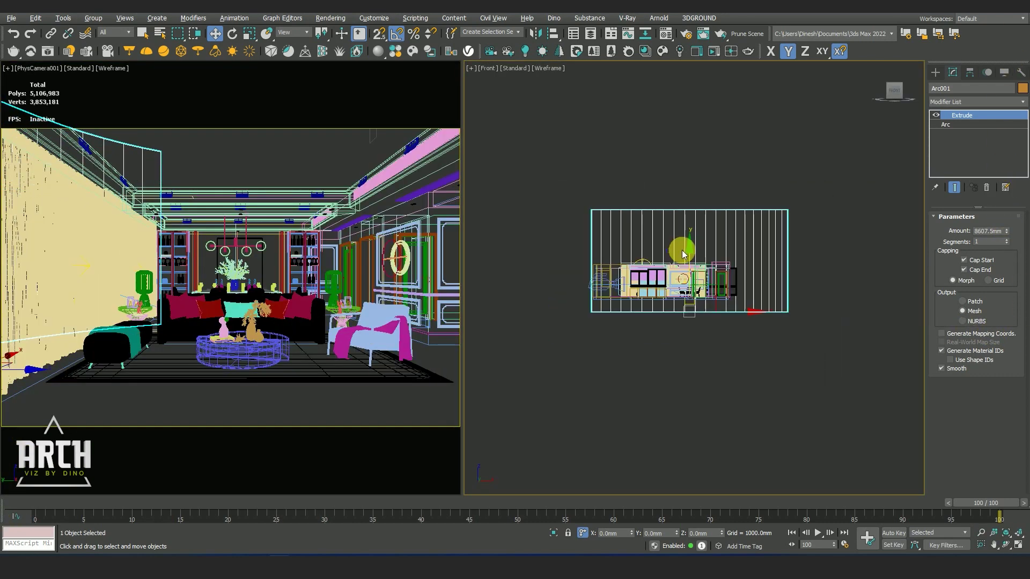
pyautogui.moveTo(693, 279); pyautogui.dragTo(693, 277)
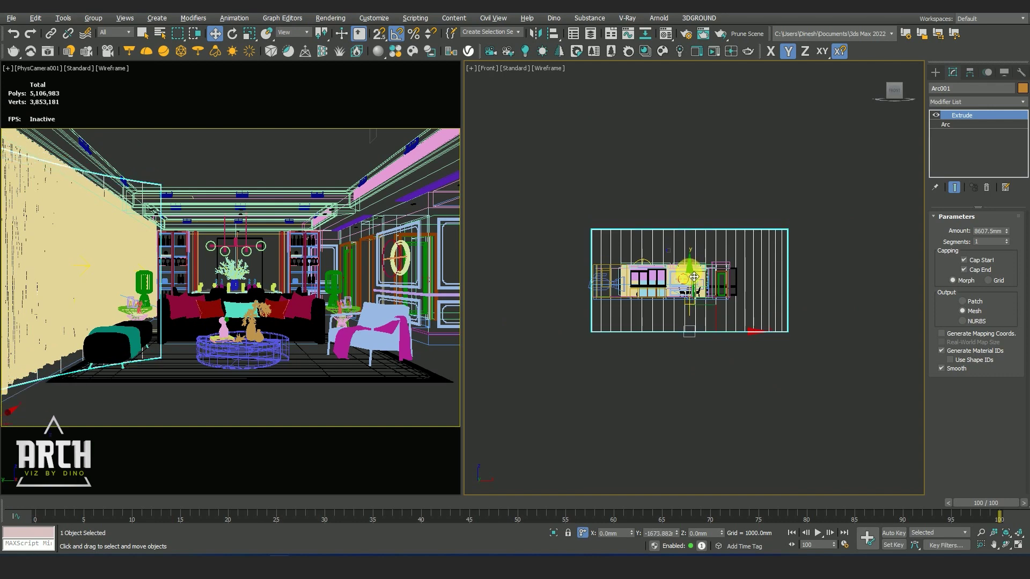
pyautogui.moveTo(1006, 234); pyautogui.dragTo(1007, 241)
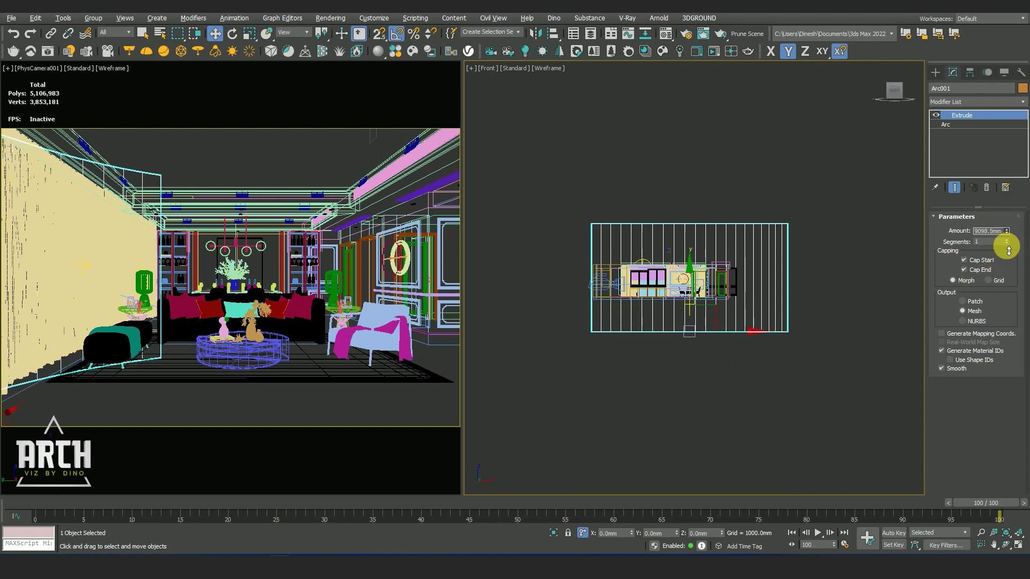
# Isolate the curved wall, shade it, and add a Shell modifier for thickness
pyautogui.press('t')
pyautogui.keyDown('alt'); pyautogui.moveTo(701, 306); pyautogui.dragTo(675, 262, button='middle'); pyautogui.keyUp('alt')
pyautogui.hotkey('alt', 'q')
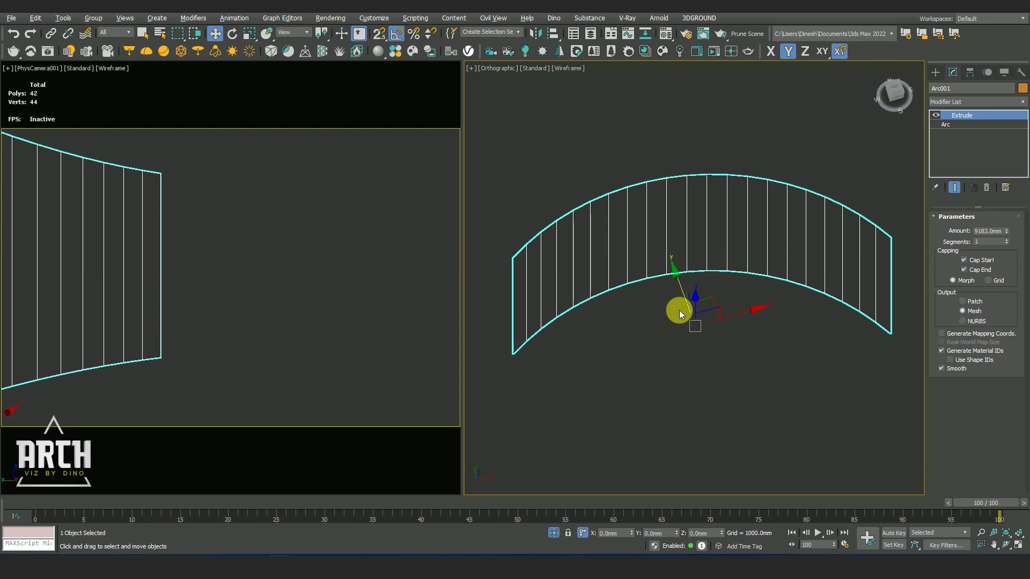
pyautogui.press('F3')
pyautogui.click(956, 102)
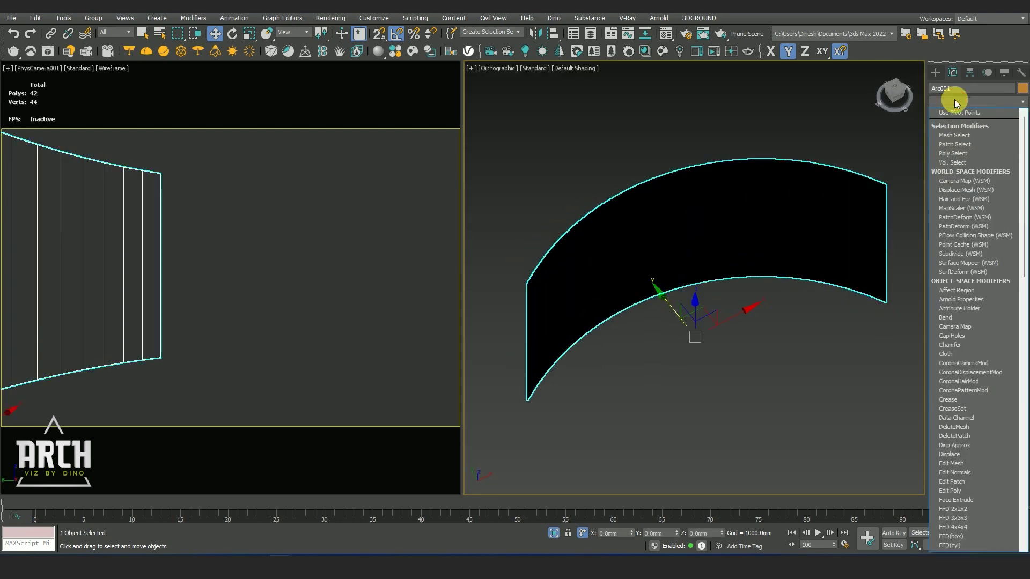
pyautogui.write('sh')
pyautogui.press('Return')
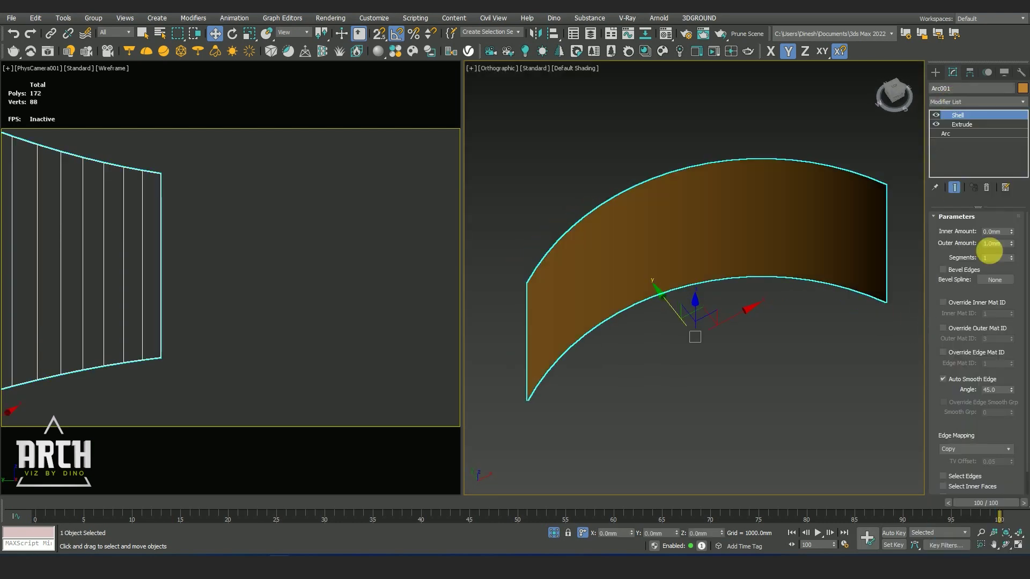
pyautogui.click(752, 370)
# Open the Material Editor and reset all material slots to defaults
pyautogui.press('m')
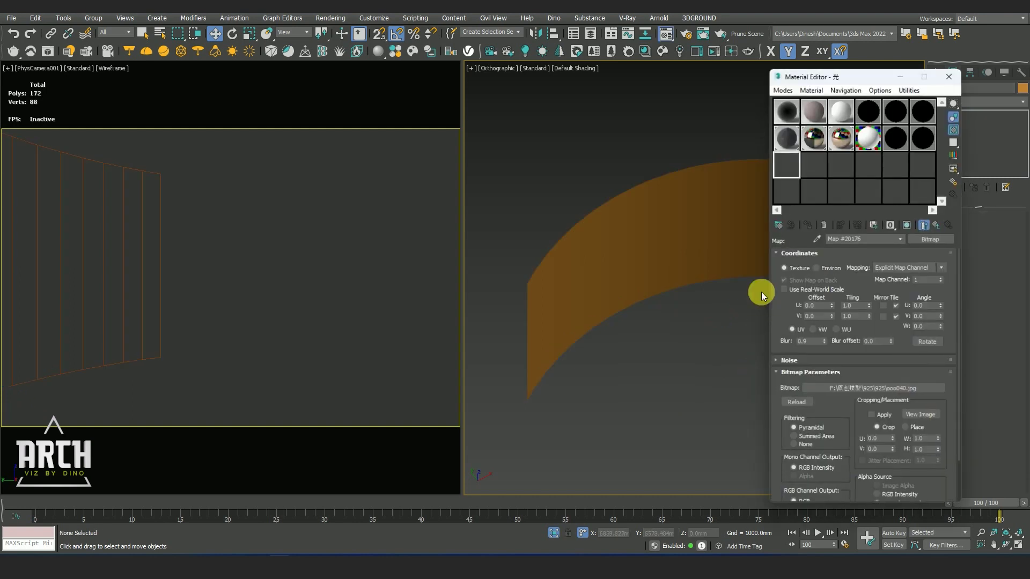
pyautogui.click(515, 118)
pyautogui.moveTo(793, 76); pyautogui.dragTo(746, 77)
pyautogui.click(745, 177)
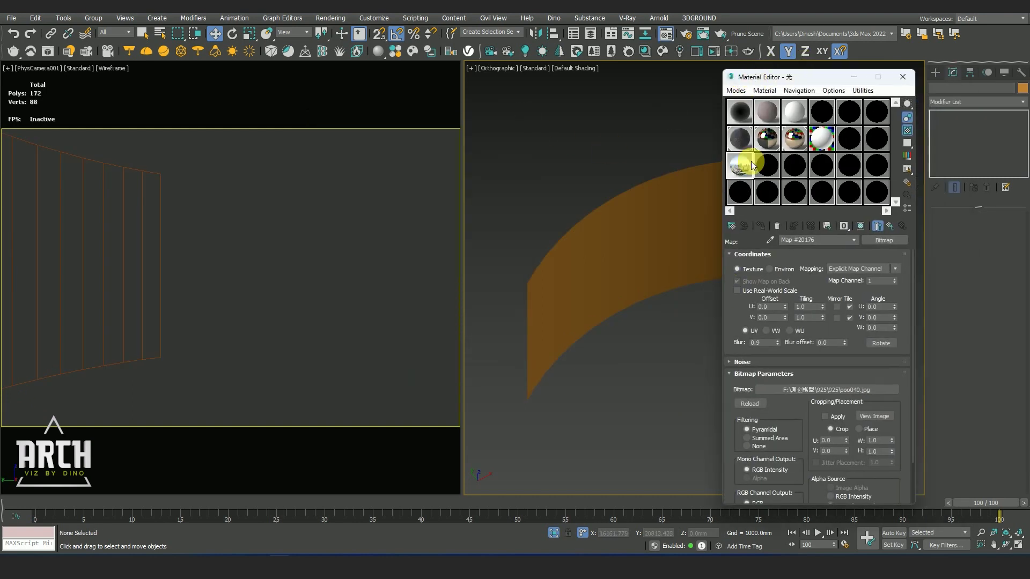
pyautogui.click(768, 167)
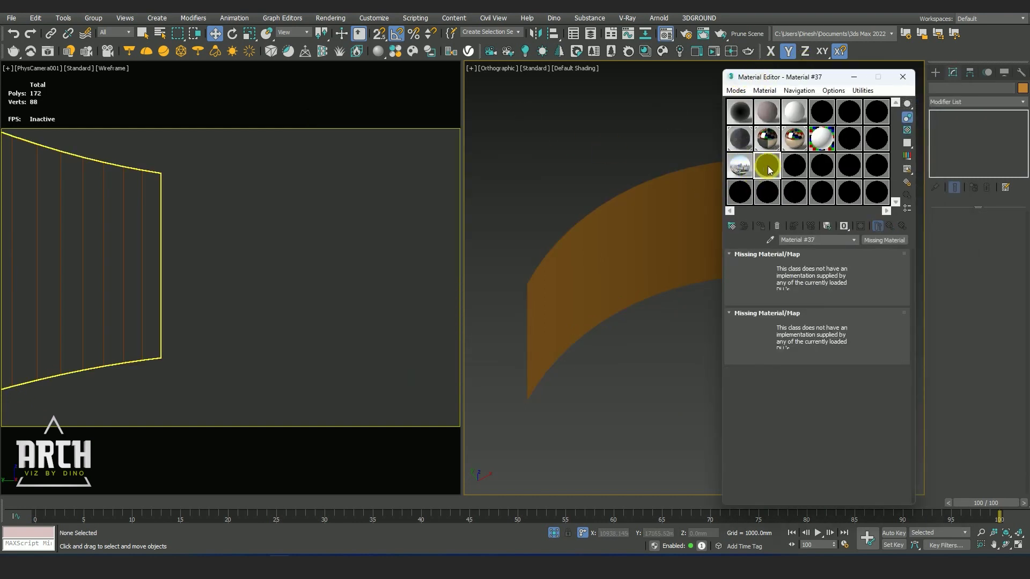
pyautogui.click(863, 91)
pyautogui.click(880, 155)
# Change a fresh material slot to VRayLightMtl
pyautogui.click(741, 193)
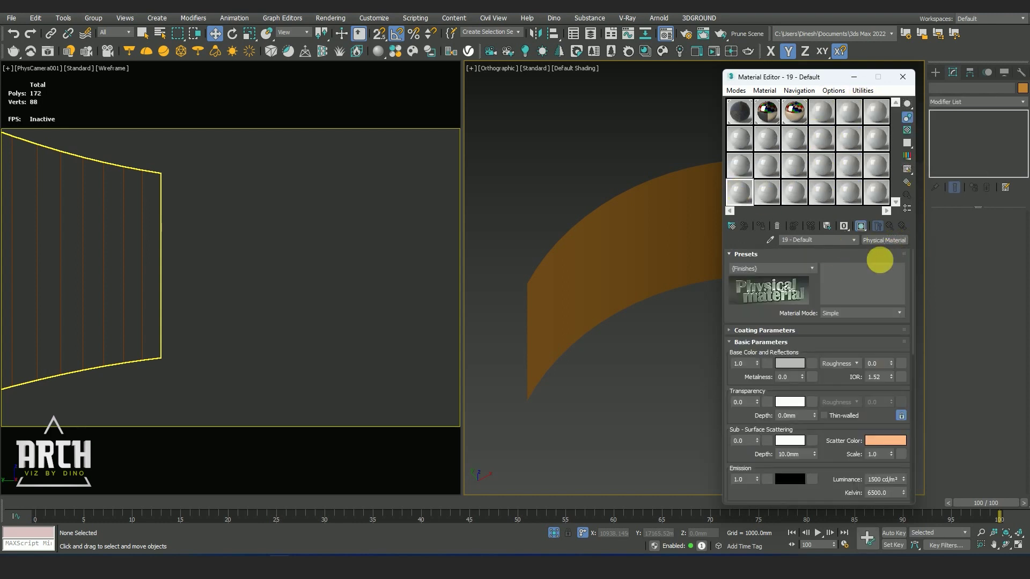
pyautogui.click(888, 242)
pyautogui.click(496, 293)
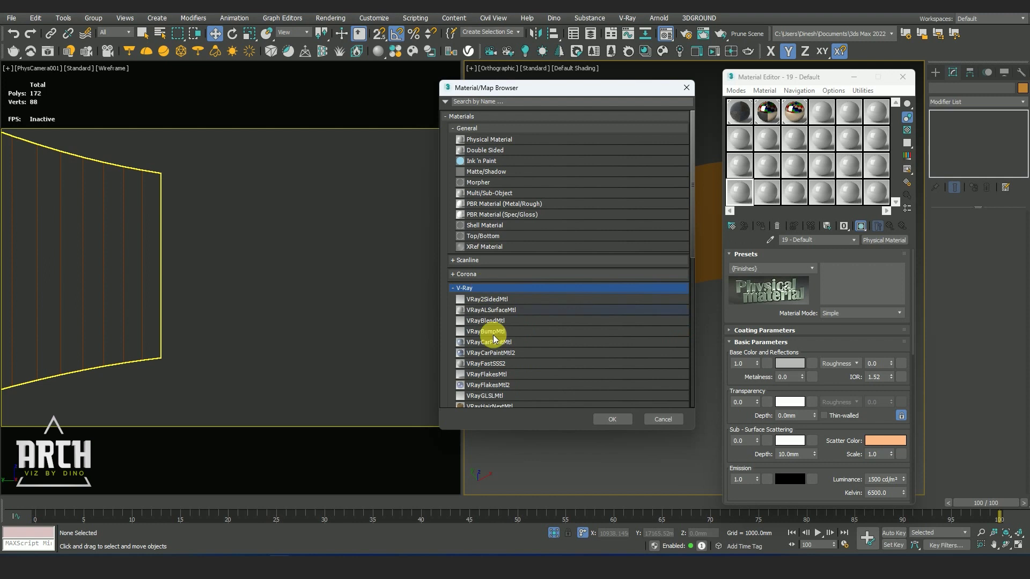
pyautogui.scroll(-2, 515, 348)
pyautogui.doubleClick(490, 355)
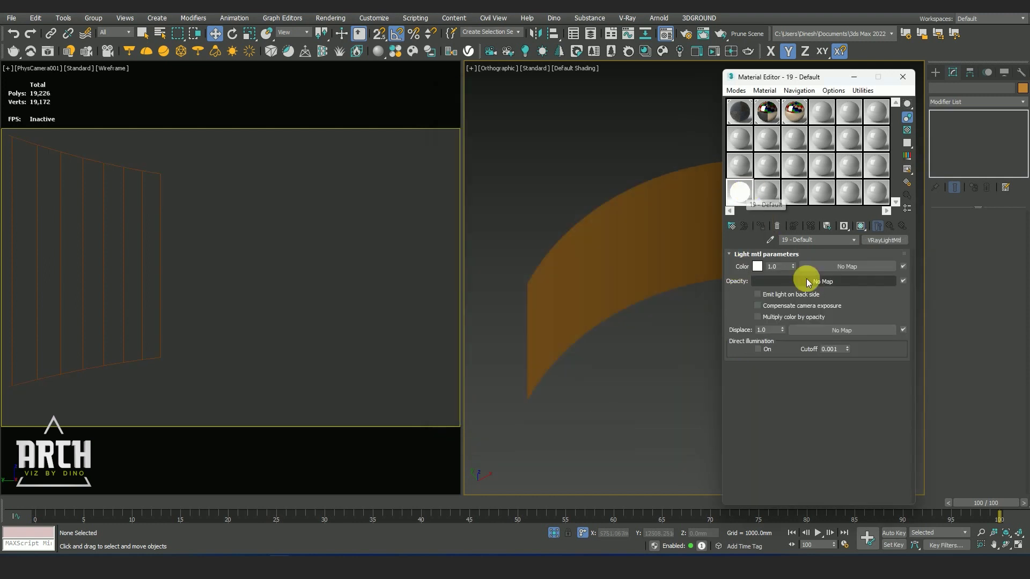
# Assign a Bitmap map to the light material's Color slot
pyautogui.click(848, 266)
pyautogui.click(471, 156)
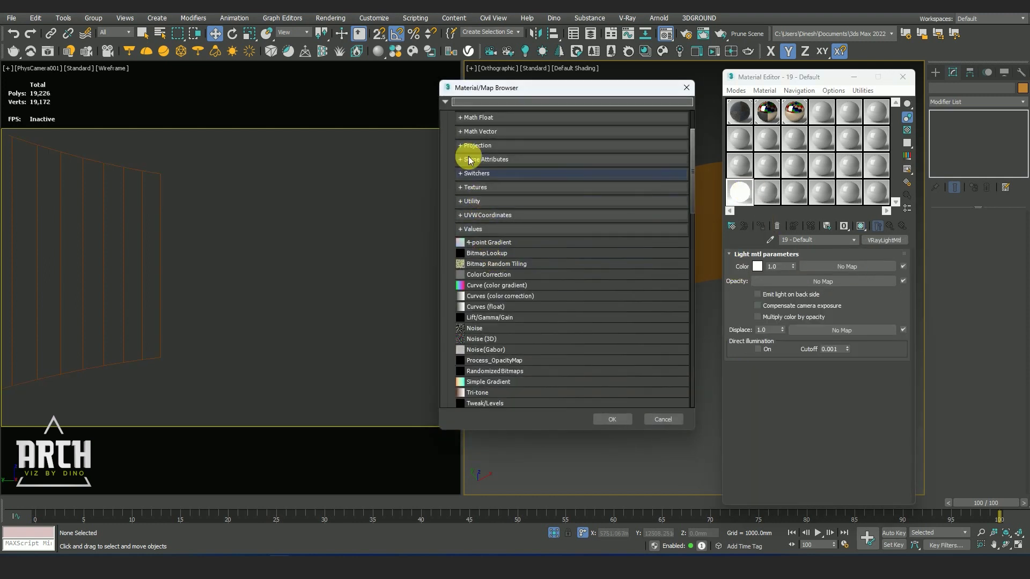
pyautogui.click(470, 129)
pyautogui.click(475, 272)
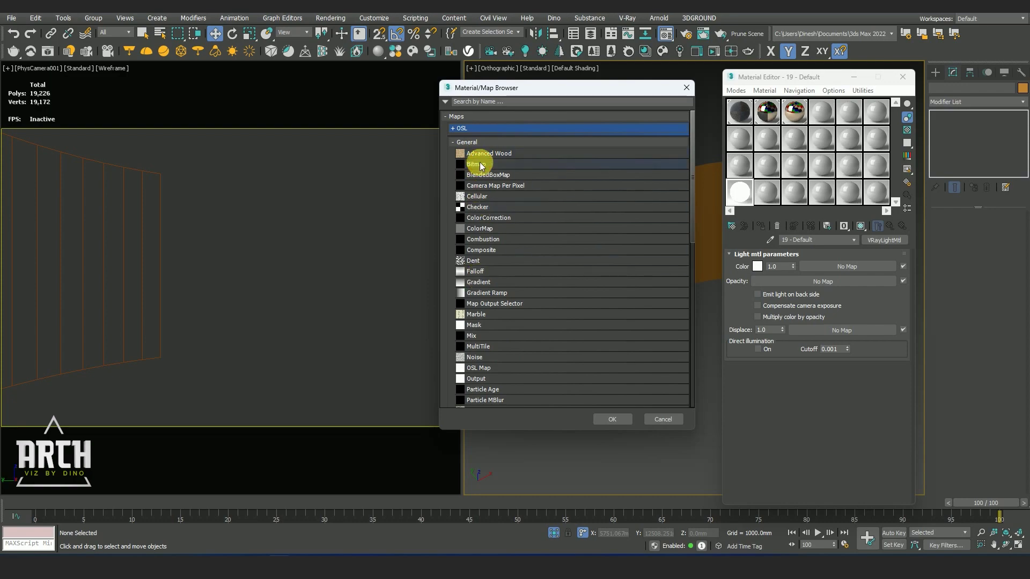
pyautogui.doubleClick(481, 166)
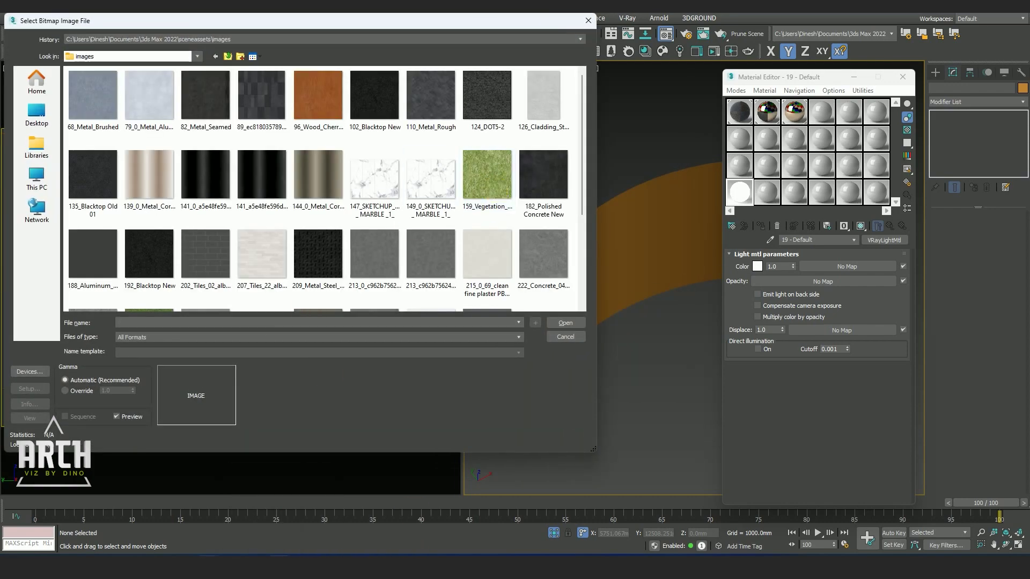
# Load ooo040.jpg from the project's maps folder as the bitmap
pyautogui.click(280, 553)
pyautogui.click(606, 32)
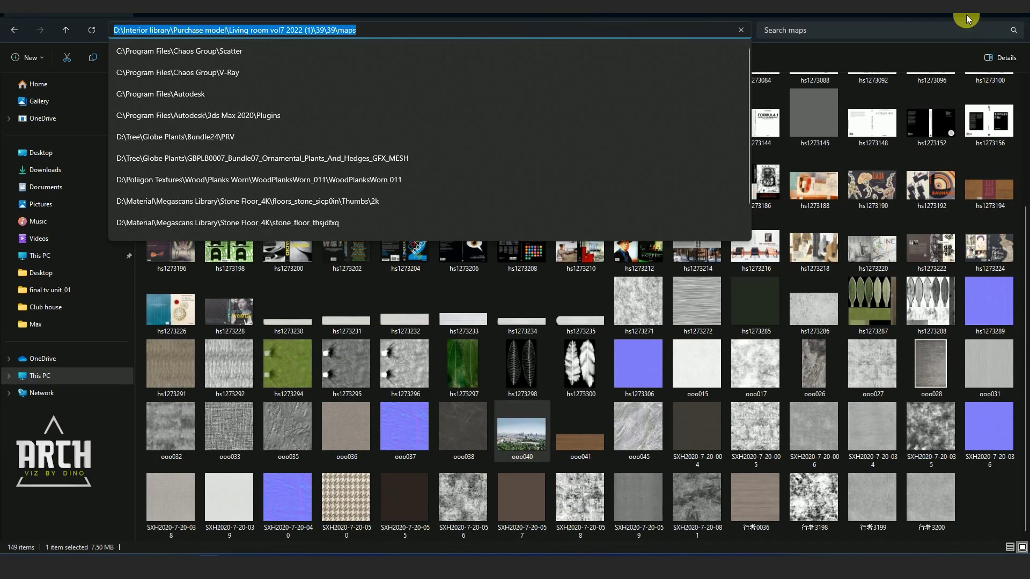
pyautogui.click(968, 19)
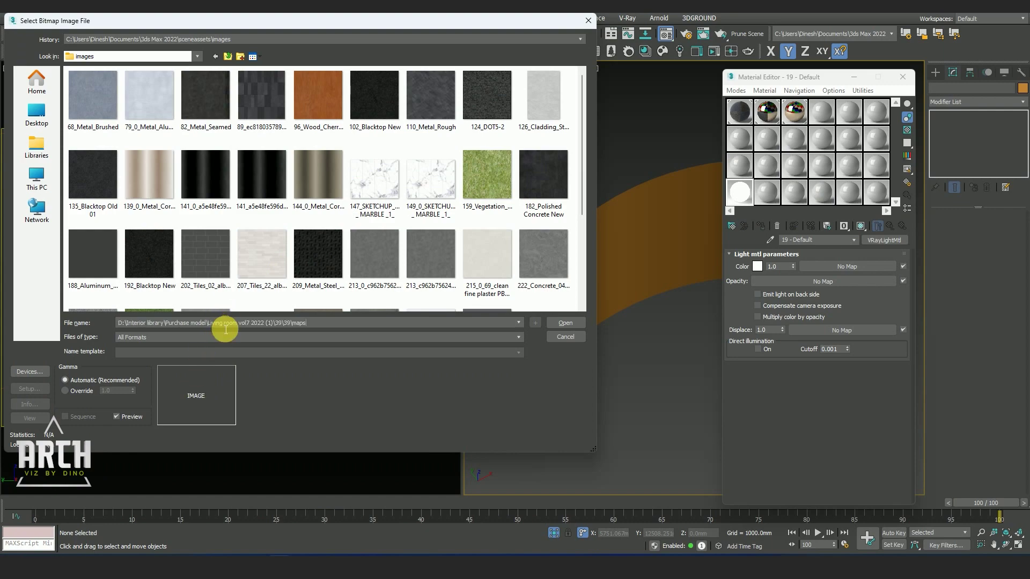
pyautogui.press('Return')
pyautogui.scroll(-5, 310, 241)
pyautogui.scroll(-5, 322, 270)
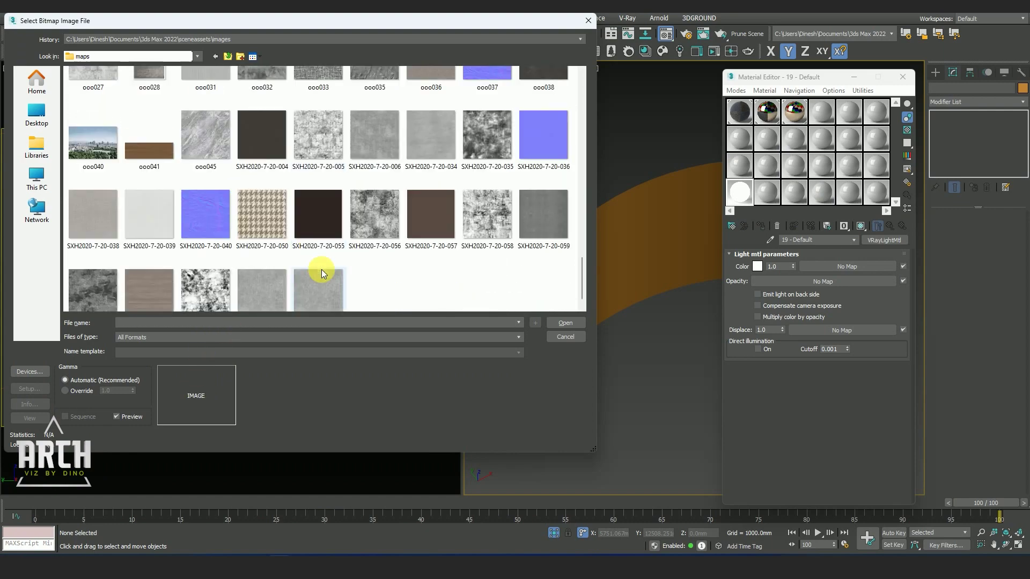
pyautogui.press('Up')
pyautogui.click(568, 325)
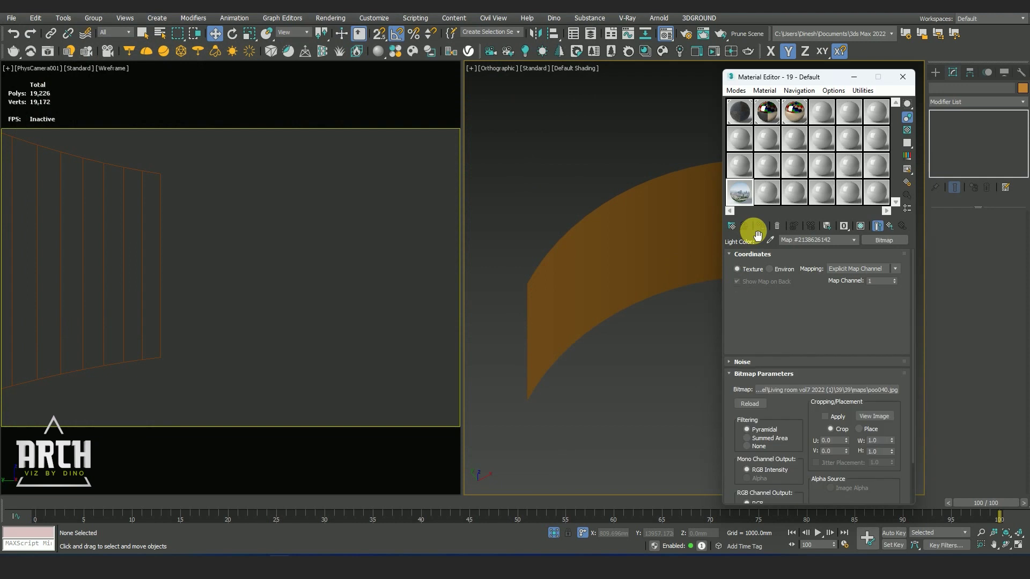
# Assign the light material to the curved arc and set its Color to black
pyautogui.click(661, 237)
pyautogui.click(764, 228)
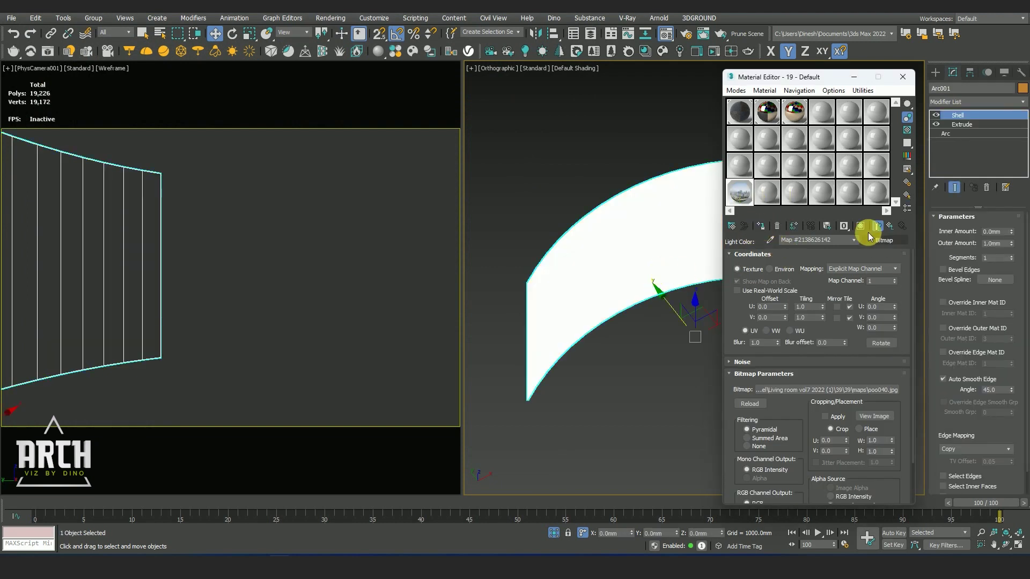
pyautogui.click(601, 422)
pyautogui.click(890, 226)
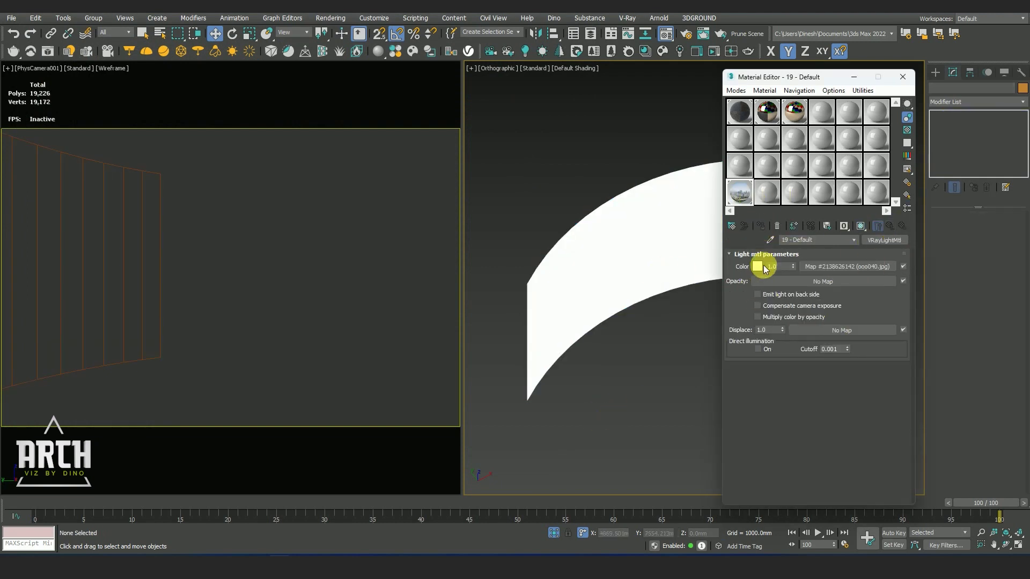
pyautogui.click(761, 267)
pyautogui.moveTo(589, 240); pyautogui.dragTo(582, 163)
pyautogui.click(667, 253)
# Add a UVW Map modifier to the arc with Box mapping
pyautogui.click(639, 260)
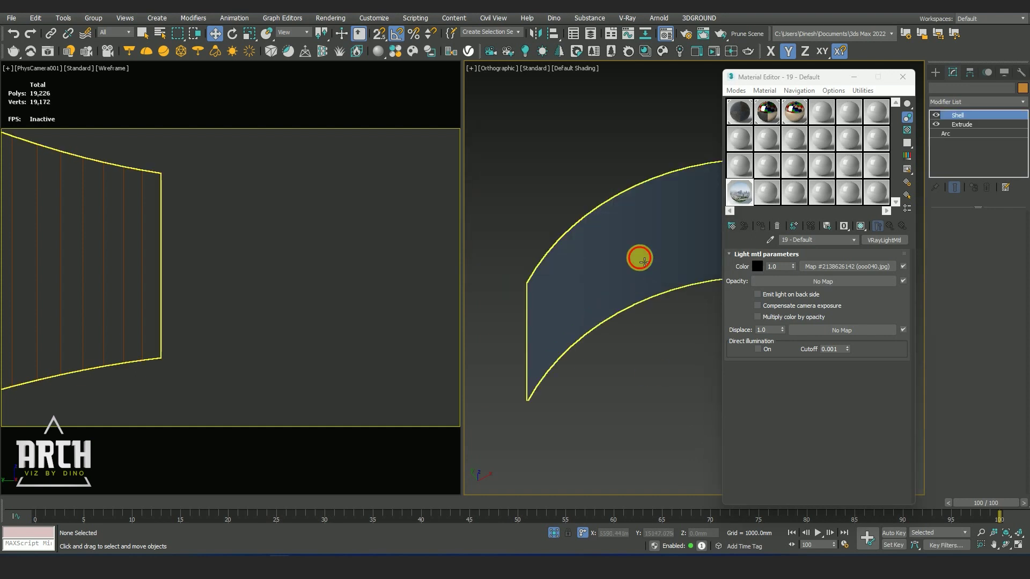
pyautogui.scroll(-1, 619, 289)
pyautogui.click(966, 102)
pyautogui.write('uv')
pyautogui.press('Down')
pyautogui.press('Down')
pyautogui.press('Down')
pyautogui.press('Down')
pyautogui.press('Return')
pyautogui.moveTo(670, 325)
pyautogui.mouseDown(button='middle')
pyautogui.moveTo(611, 328)
pyautogui.moveTo(871, 315)
pyautogui.mouseUp(button='middle')
pyautogui.click(963, 279)
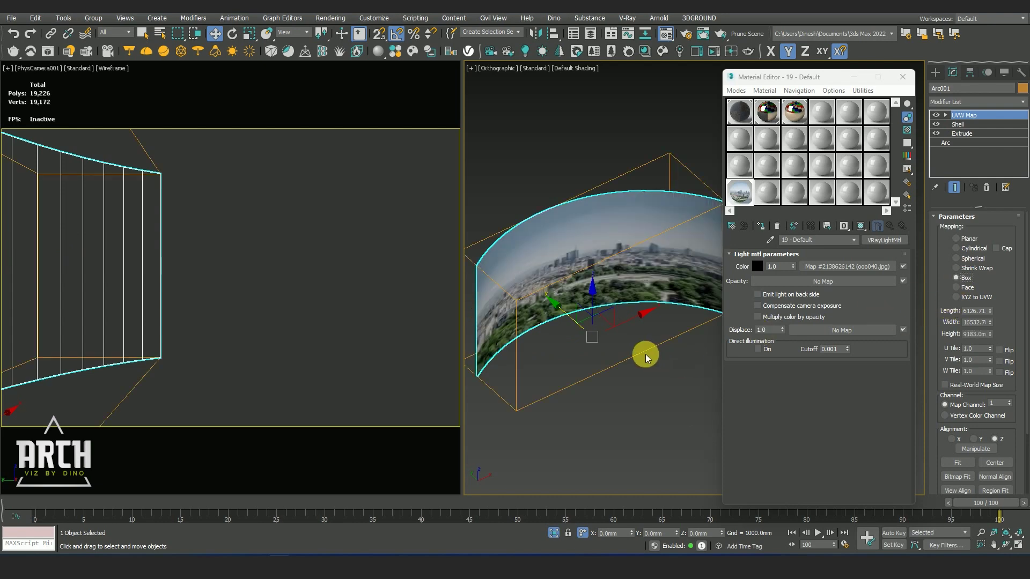
pyautogui.click(123, 292)
pyautogui.press('F3')
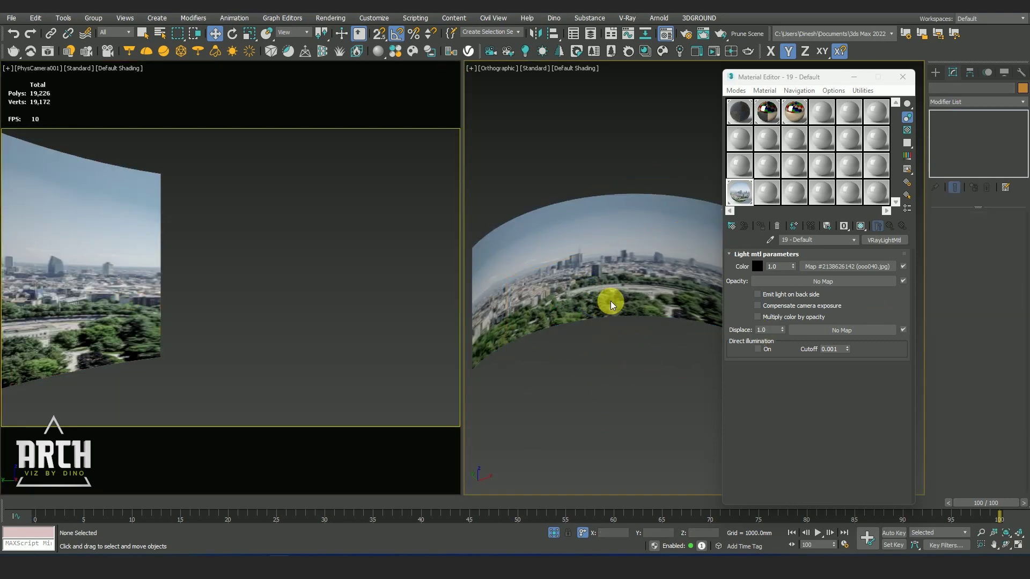
# Check Arc001's Object Properties so it neither casts nor receives shadows
pyautogui.click(610, 298)
pyautogui.keyDown('alt'); pyautogui.moveTo(615, 361); pyautogui.dragTo(589, 259, button='middle'); pyautogui.keyUp('alt')
pyautogui.rightClick(589, 259)
pyautogui.click(616, 335)
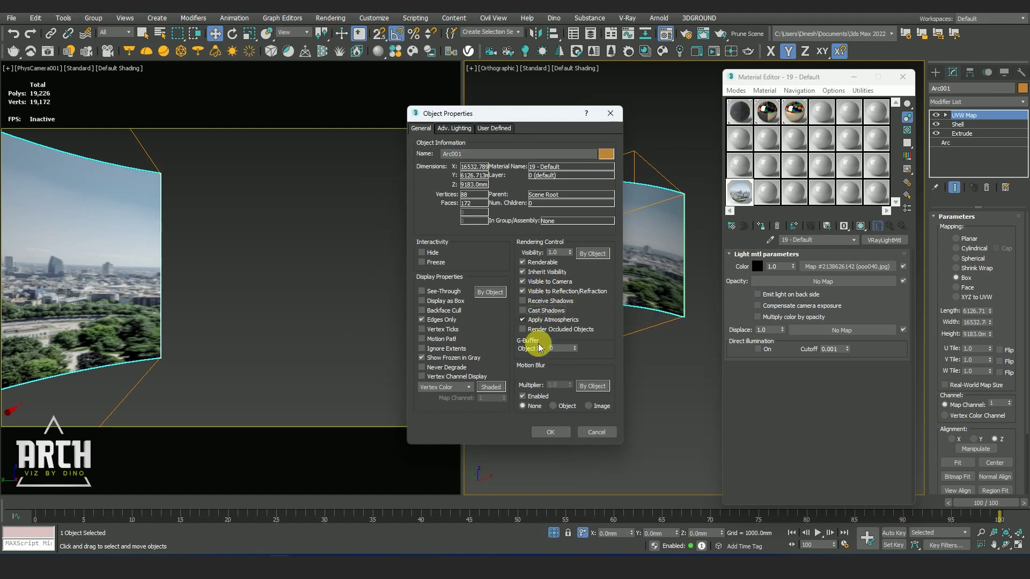
pyautogui.click(551, 433)
pyautogui.rightClick(573, 242)
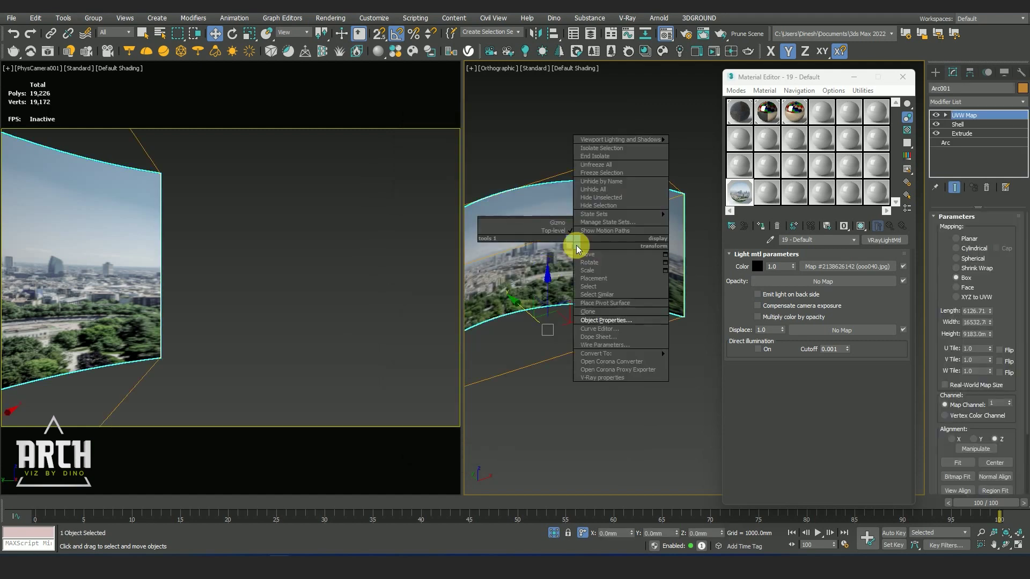
pyautogui.click(589, 321)
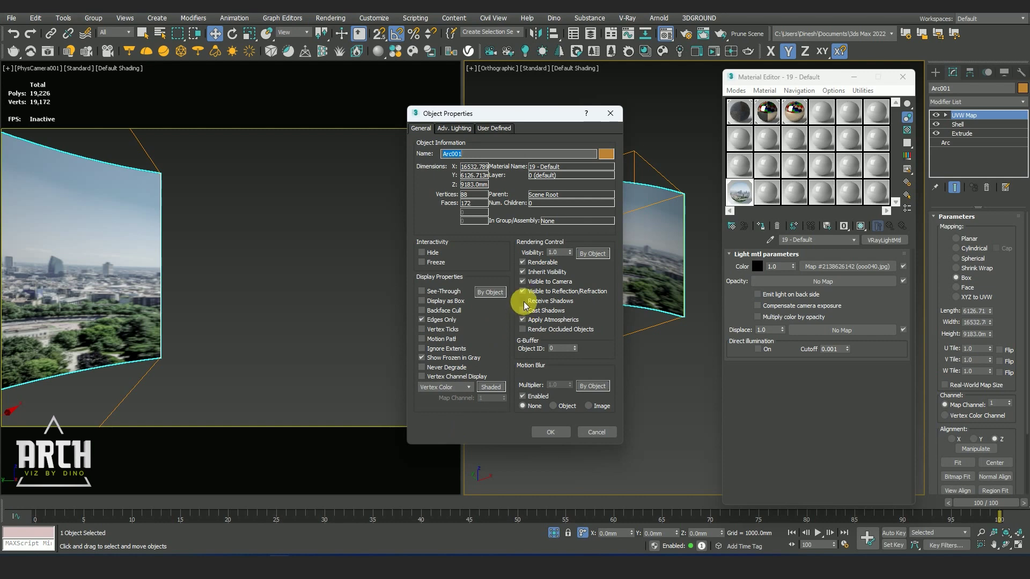
pyautogui.click(550, 435)
pyautogui.click(637, 444)
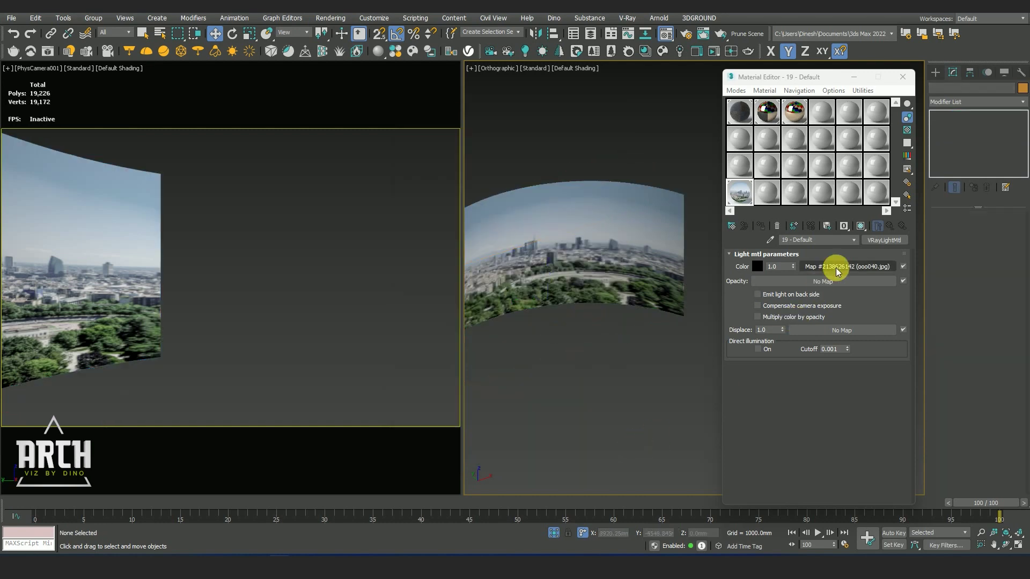
# Leave the light multiplier unchanged and end isolation to show the whole interior
pyautogui.click(778, 267)
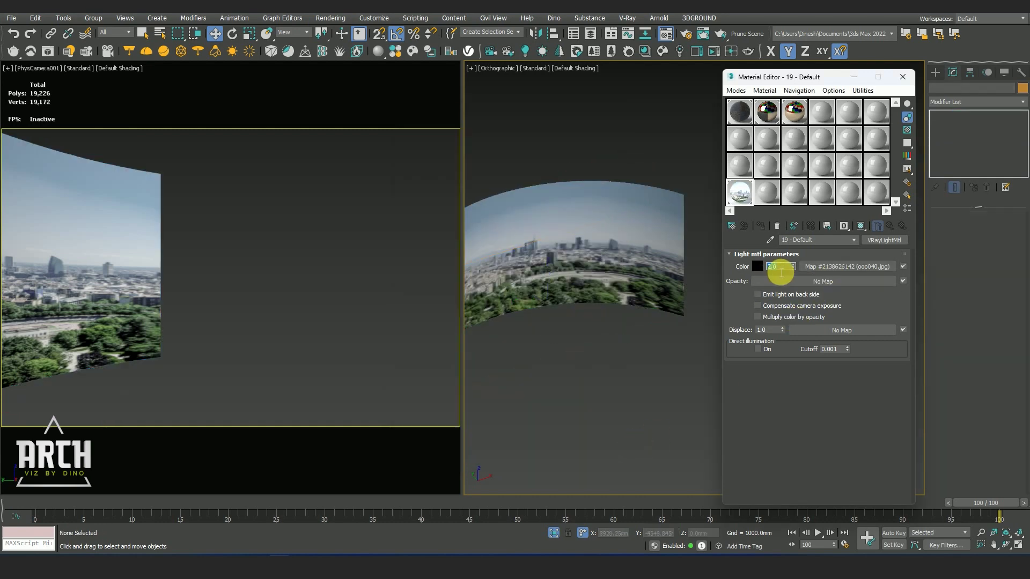
pyautogui.press('Return')
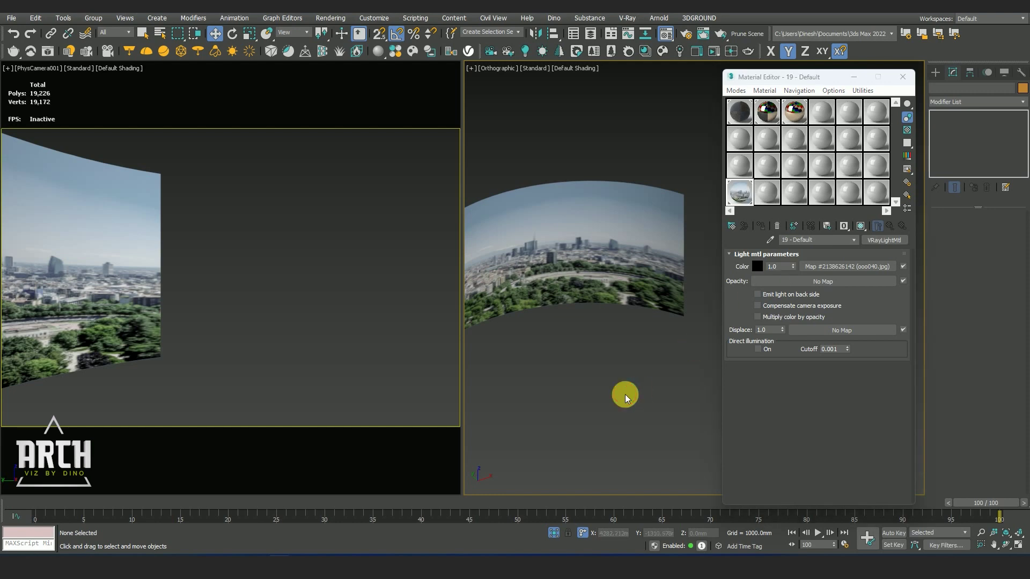
pyautogui.click(552, 535)
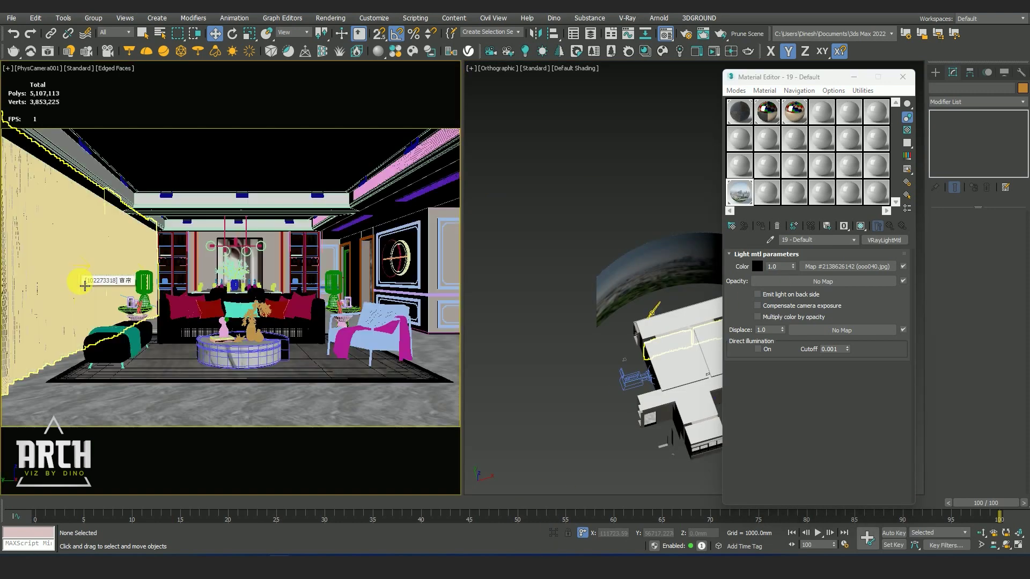
# Region-render the left window area in the VFB to check the city backdrop, then stop
pyautogui.click(684, 37)
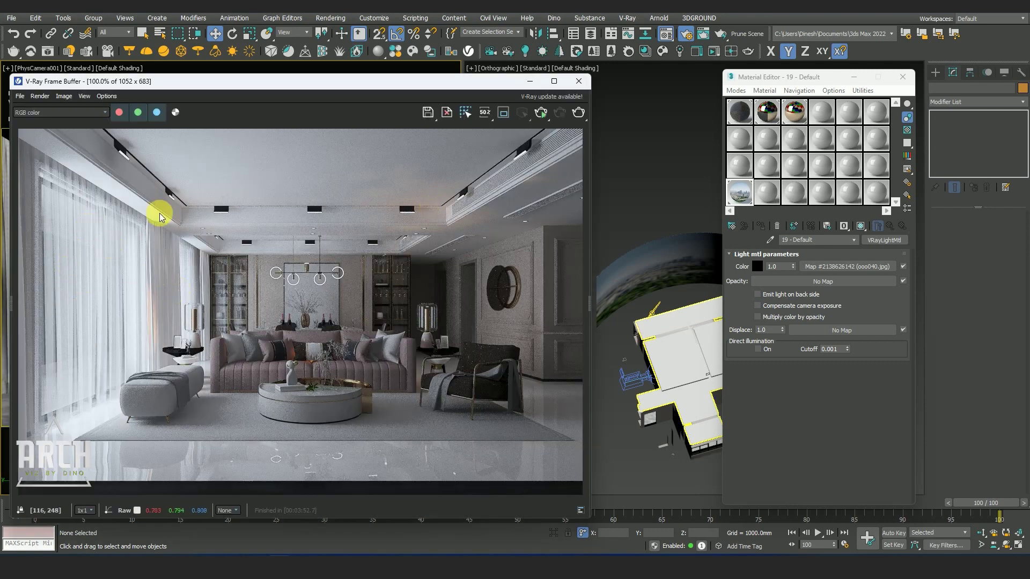
pyautogui.moveTo(200, 152); pyautogui.dragTo(18, 457)
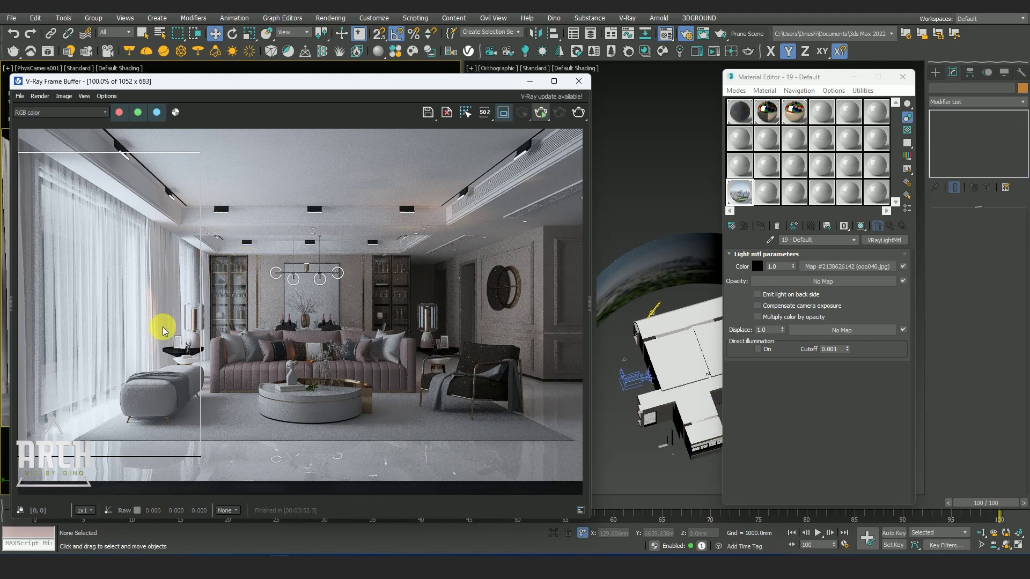
pyautogui.hotkey('shift', 'q')
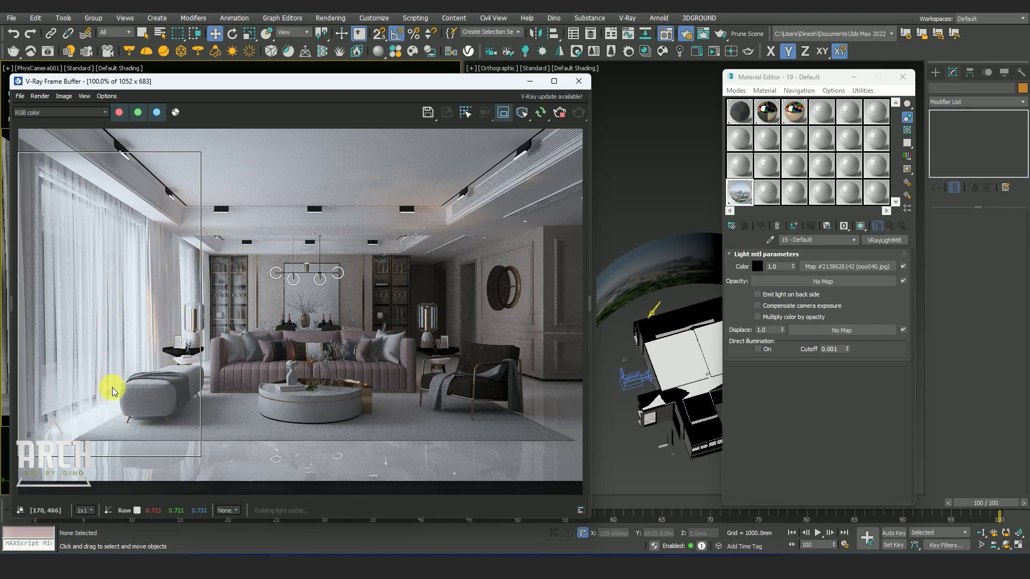
pyautogui.scroll(3, 97, 285)
pyautogui.scroll(-1, 99, 290)
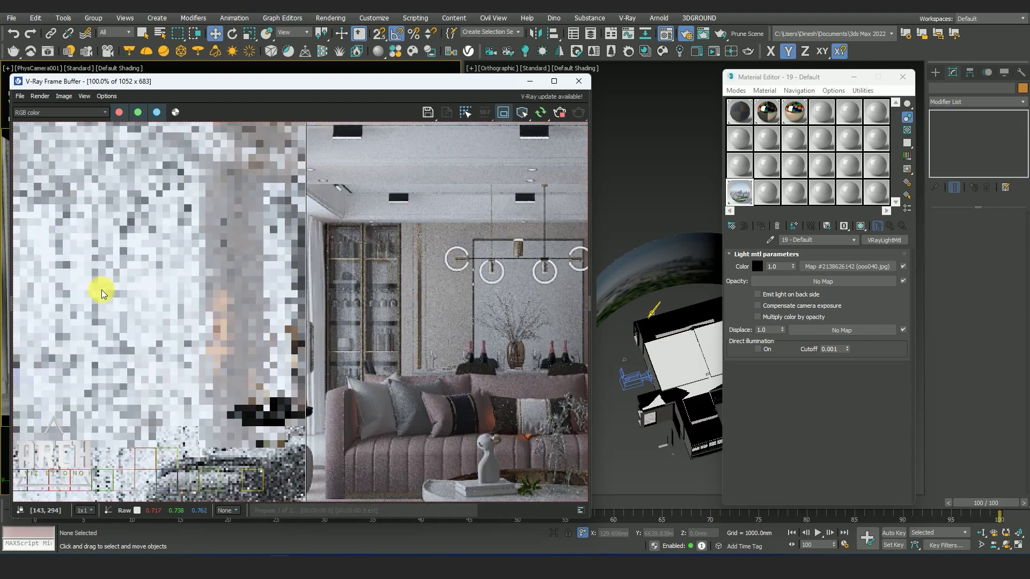
pyautogui.scroll(-2, 102, 293)
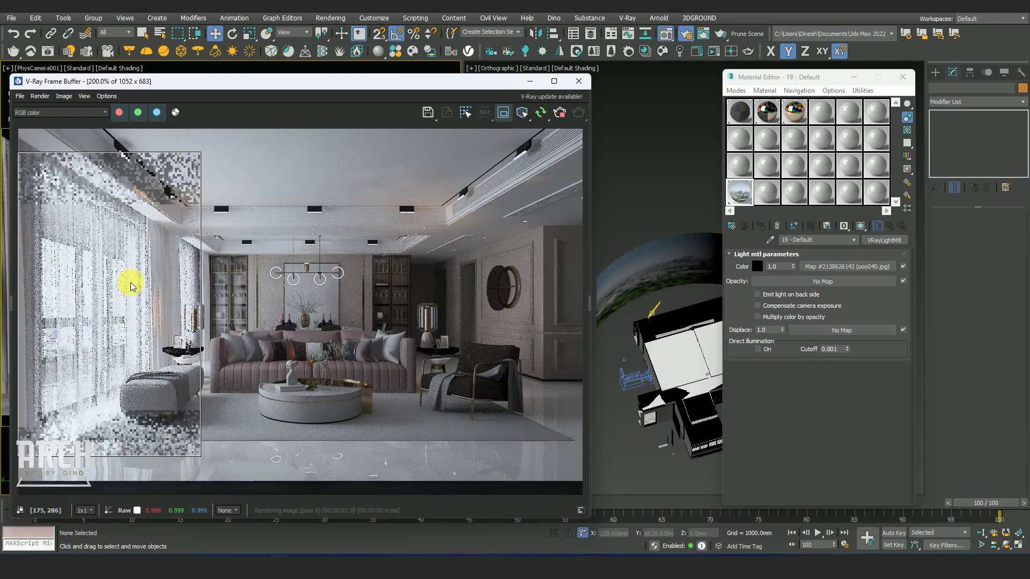
pyautogui.scroll(1, 130, 285)
pyautogui.scroll(-1, 137, 280)
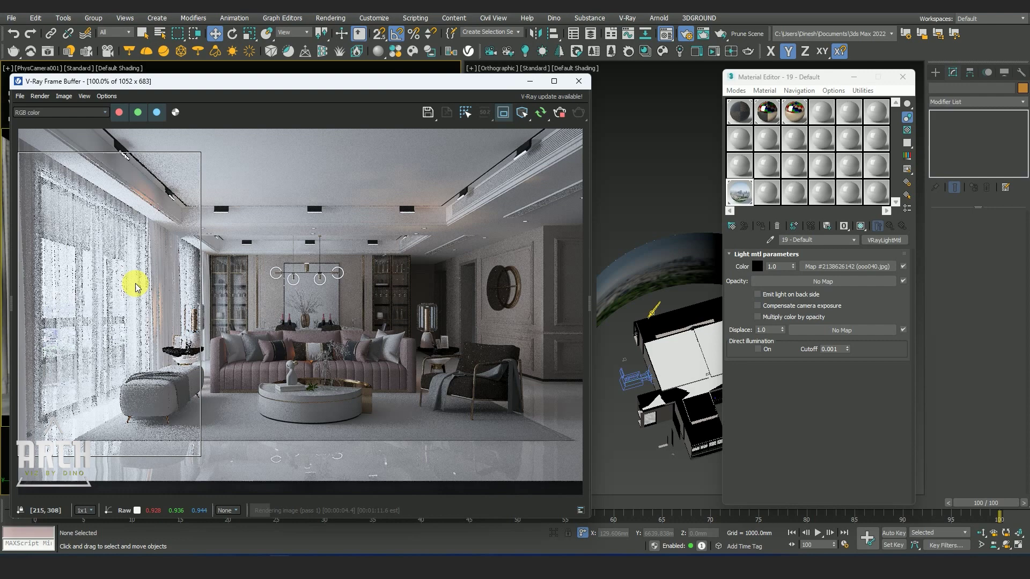
pyautogui.scroll(1, 55, 345)
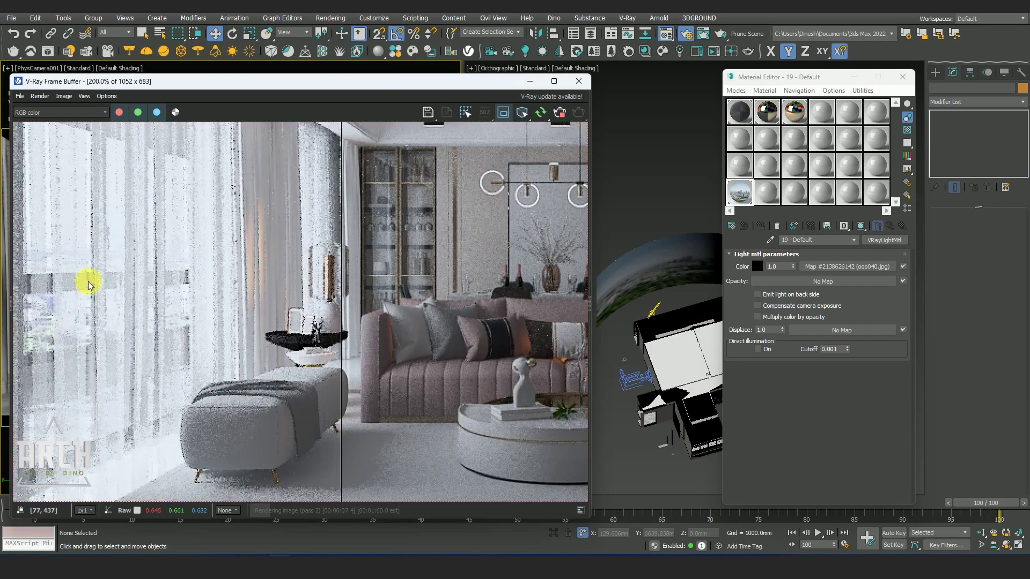
pyautogui.scroll(-1, 92, 274)
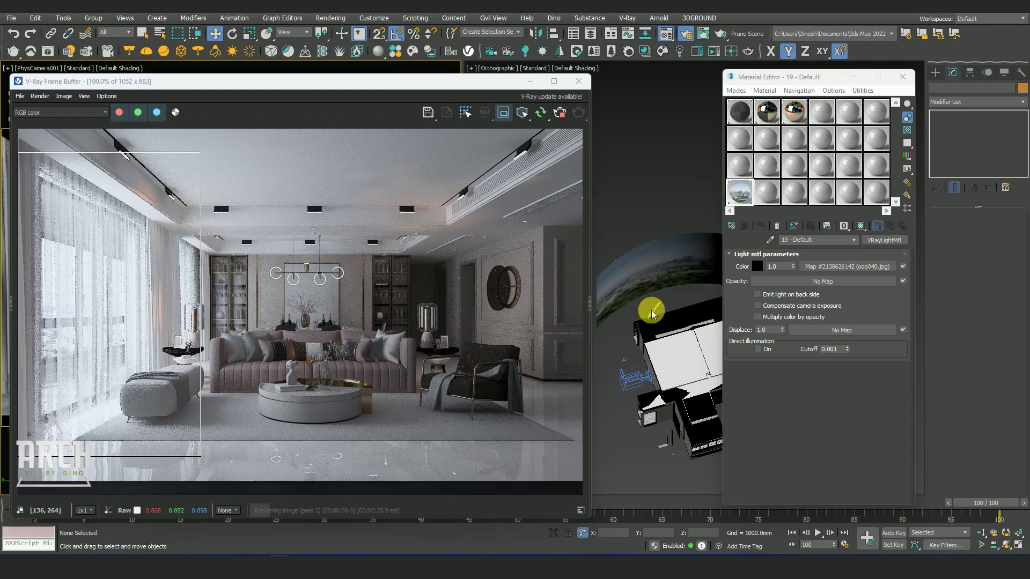
pyautogui.click(853, 79)
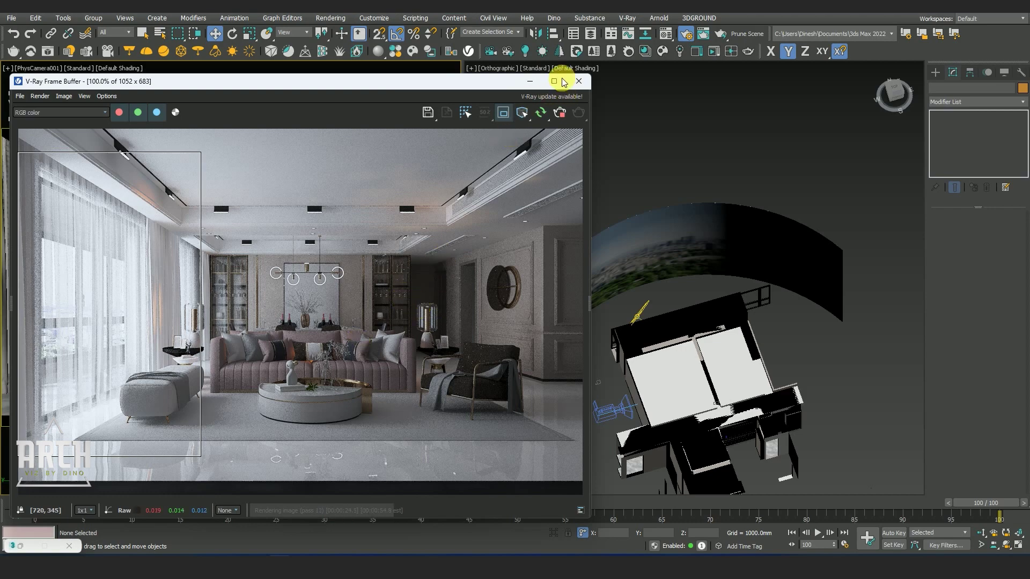
pyautogui.click(560, 114)
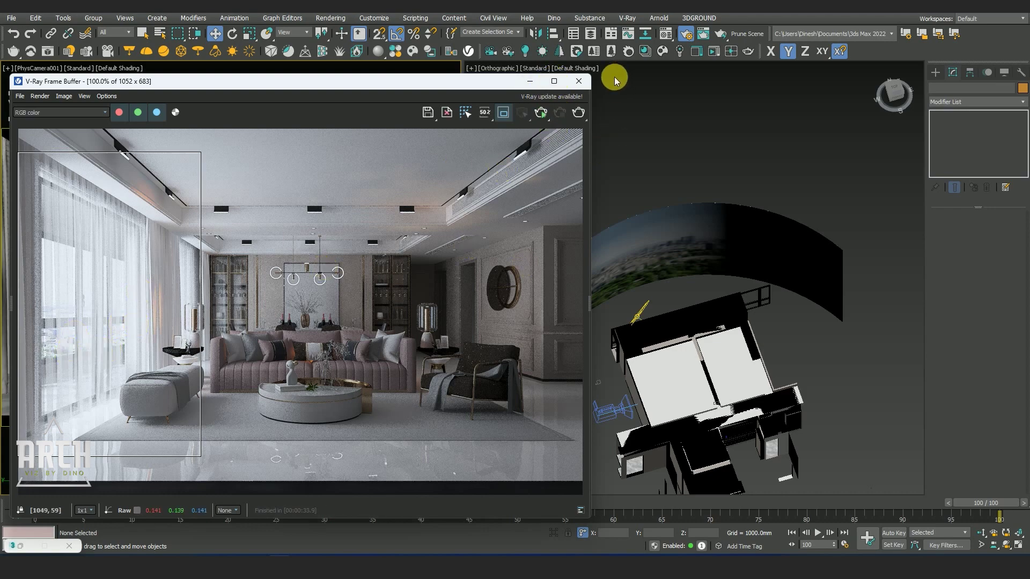
# Close the Frame Buffer and set the right viewport to a wireframe Top view
pyautogui.click(583, 80)
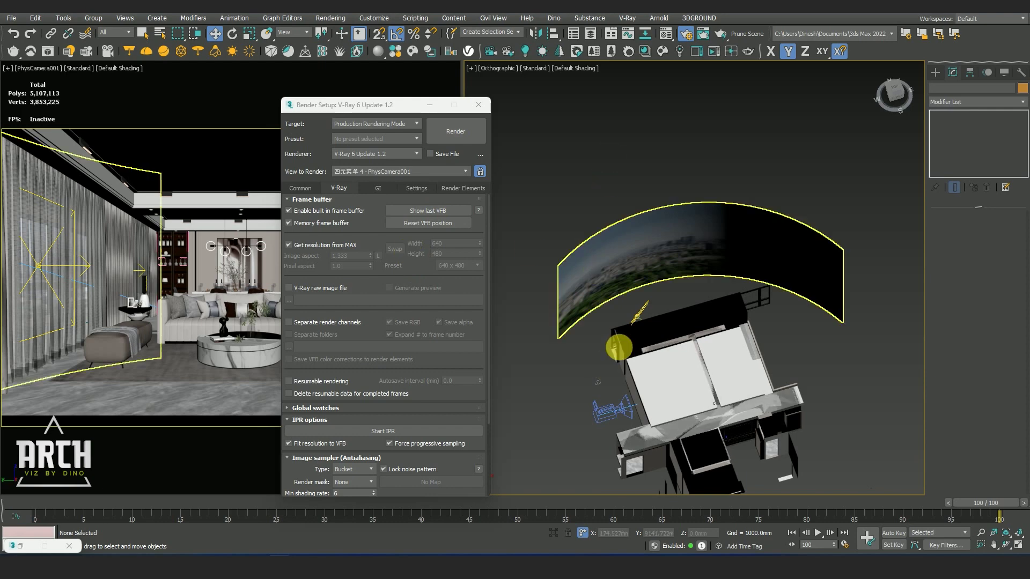
pyautogui.press('t')
pyautogui.scroll(4, 588, 300)
pyautogui.press('F3')
pyautogui.press('F3')
pyautogui.press('F3')
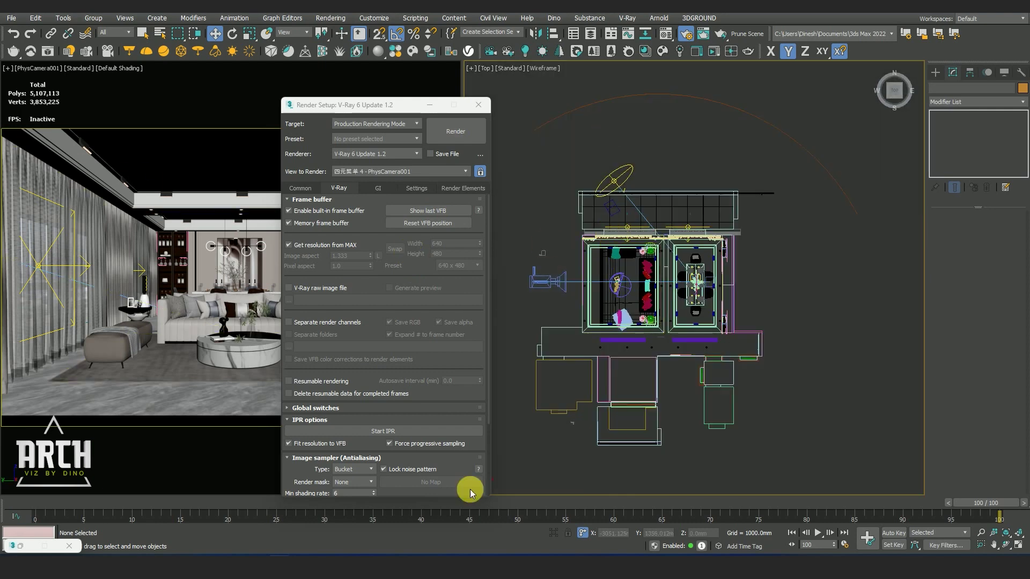
# Relink missing bitmaps using the maps folder as the search directory
pyautogui.click(553, 18)
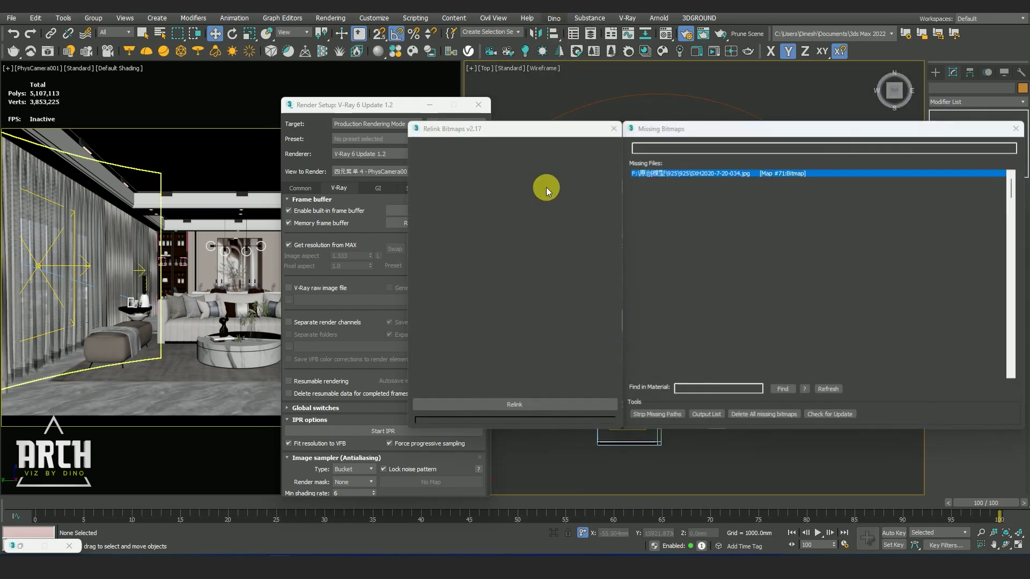
pyautogui.click(630, 288)
pyautogui.click(600, 323)
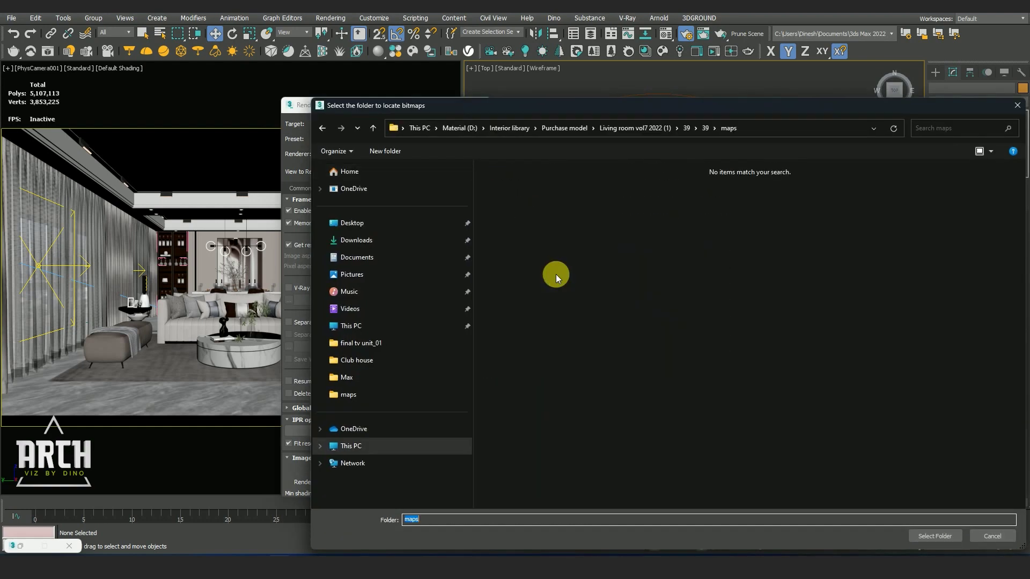
pyautogui.click(936, 538)
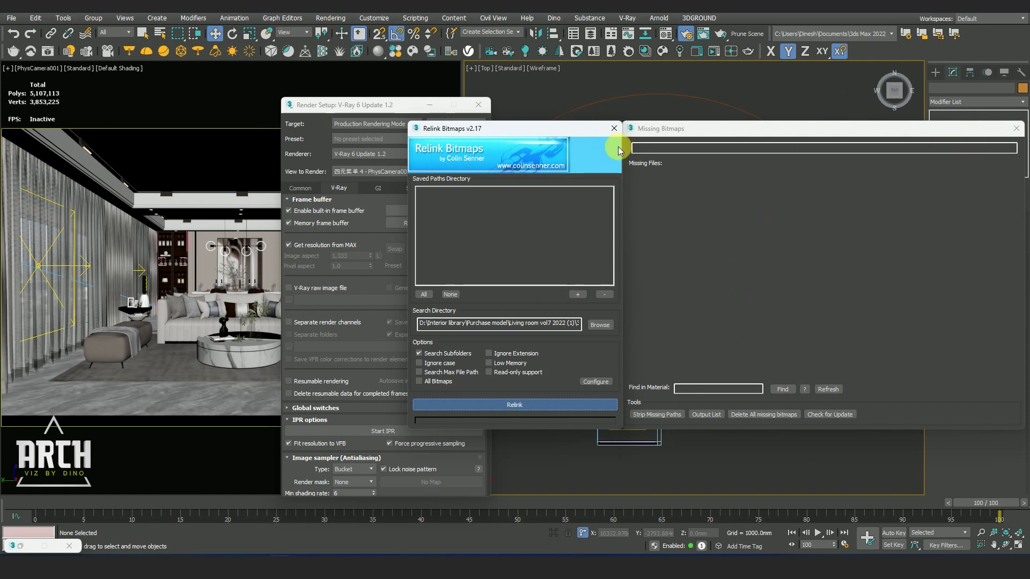
pyautogui.click(819, 226)
pyautogui.click(614, 128)
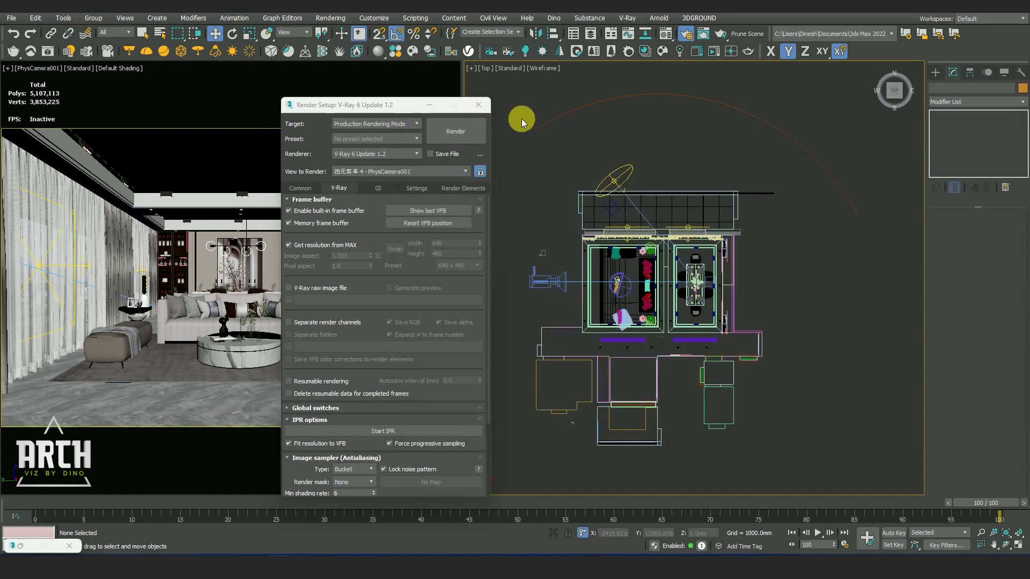
# Select the plane light VRayLight001 and set its multiplier to 0.7
pyautogui.click(477, 105)
pyautogui.scroll(5, 529, 221)
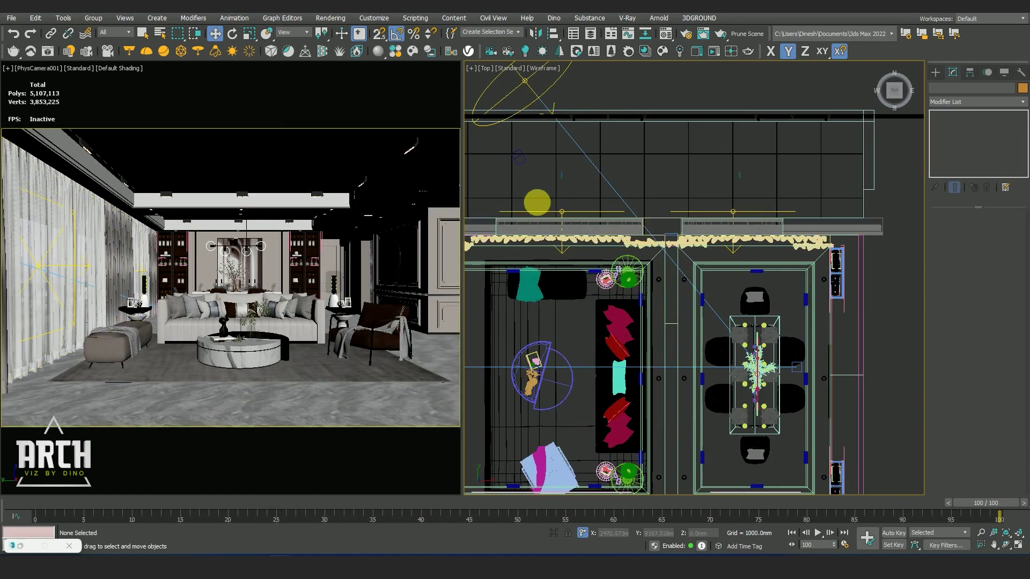
pyautogui.scroll(4, 537, 202)
pyautogui.click(604, 228)
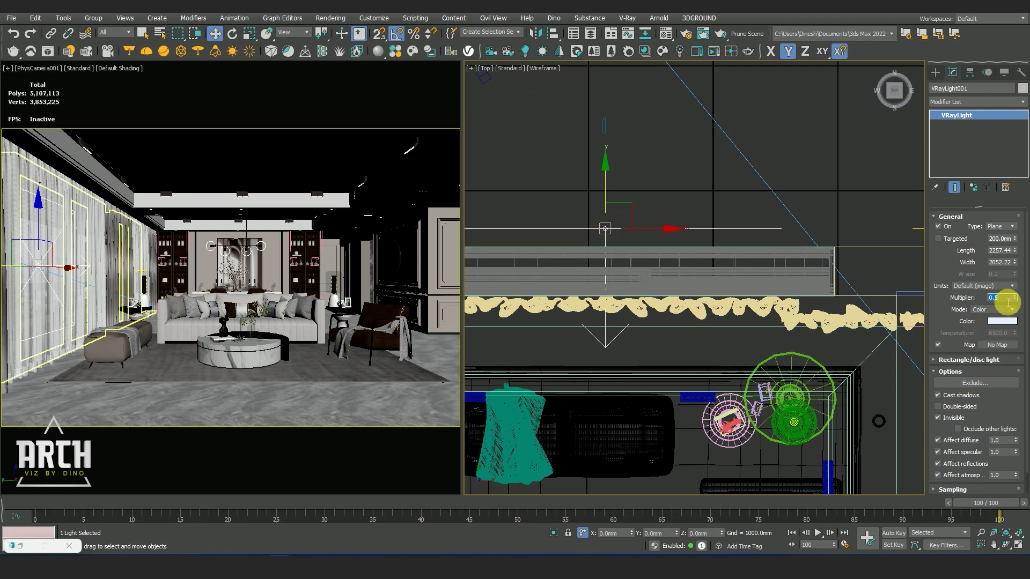
pyautogui.write('0.7')
pyautogui.press('Return')
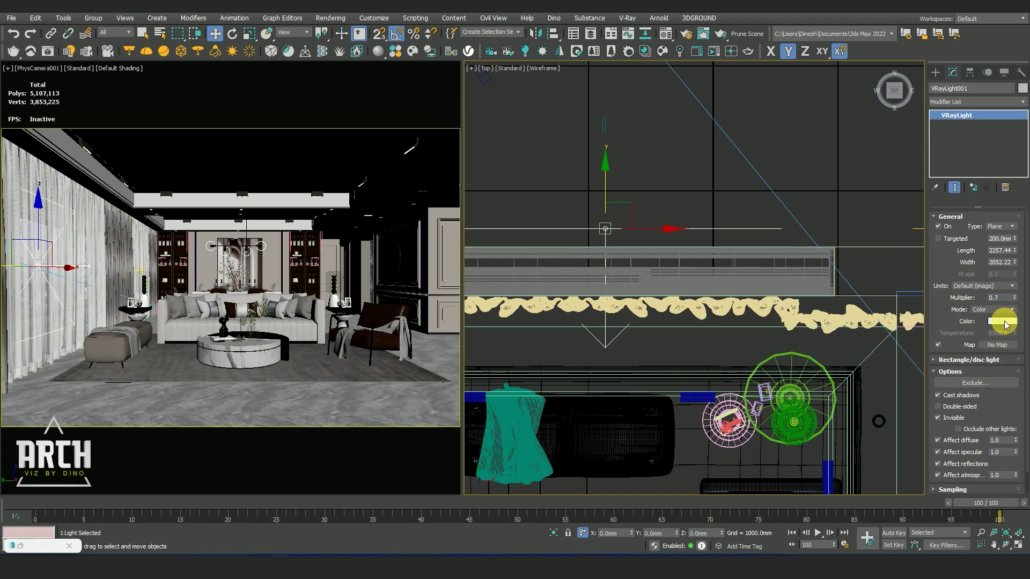
# Accept VRayLight001's colour unchanged and toggle the camera view's wireframe off and on
pyautogui.click(1002, 322)
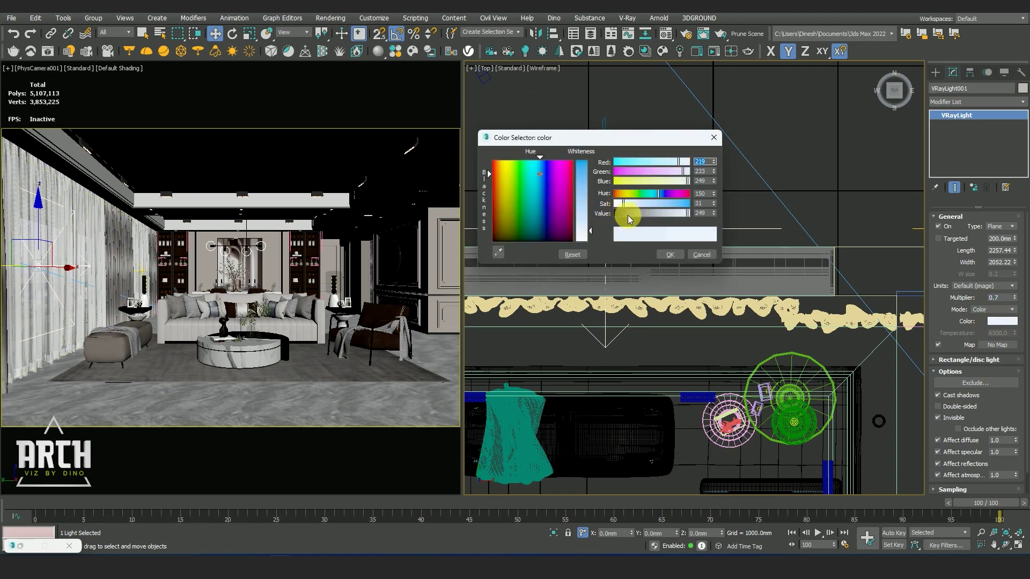
pyautogui.click(670, 255)
pyautogui.click(299, 345)
pyautogui.press('F3')
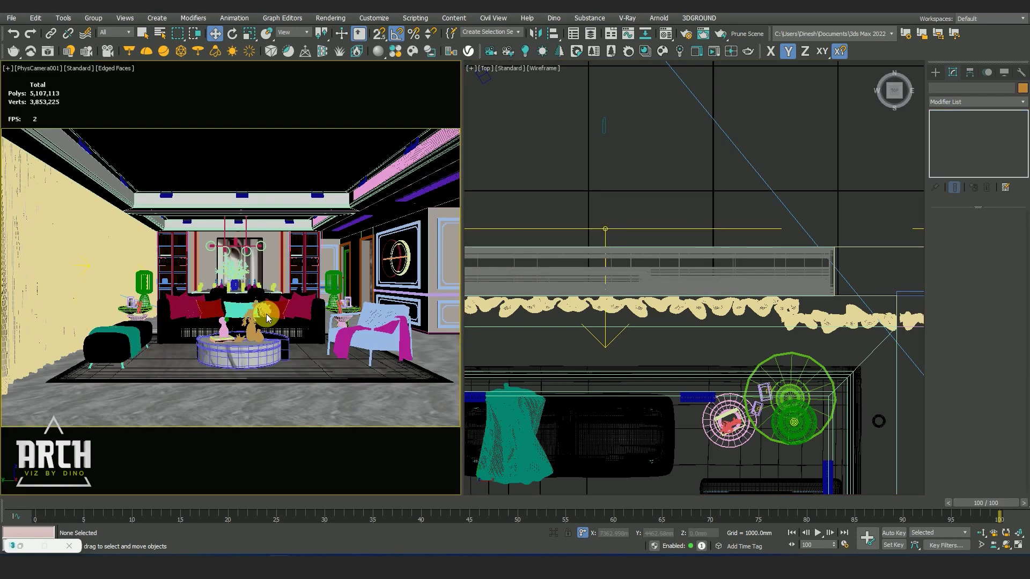
pyautogui.press('F3')
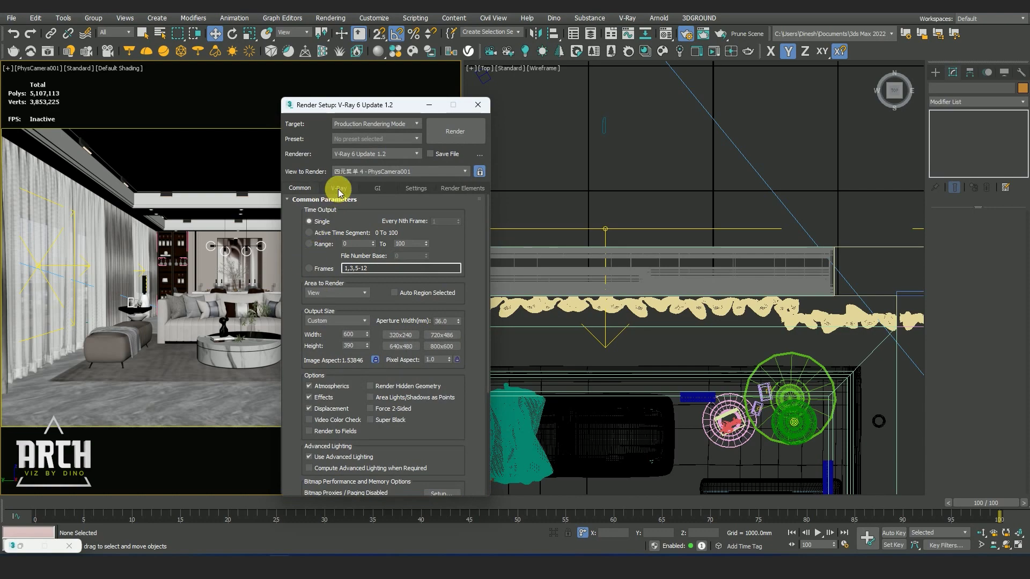
# Open the V-Ray frame buffer and clear region render so the whole frame renders
pyautogui.click(338, 192)
pyautogui.click(405, 211)
pyautogui.click(516, 115)
pyautogui.scroll(3, 307, 289)
pyautogui.scroll(-2, 309, 287)
pyautogui.moveTo(288, 305); pyautogui.dragTo(365, 304, button='middle')
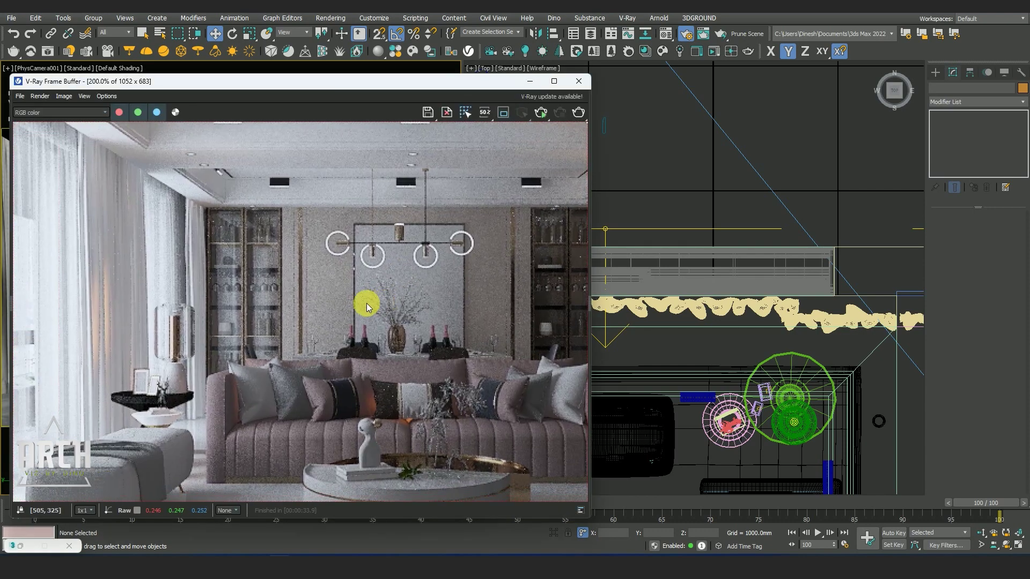
pyautogui.scroll(-2, 263, 252)
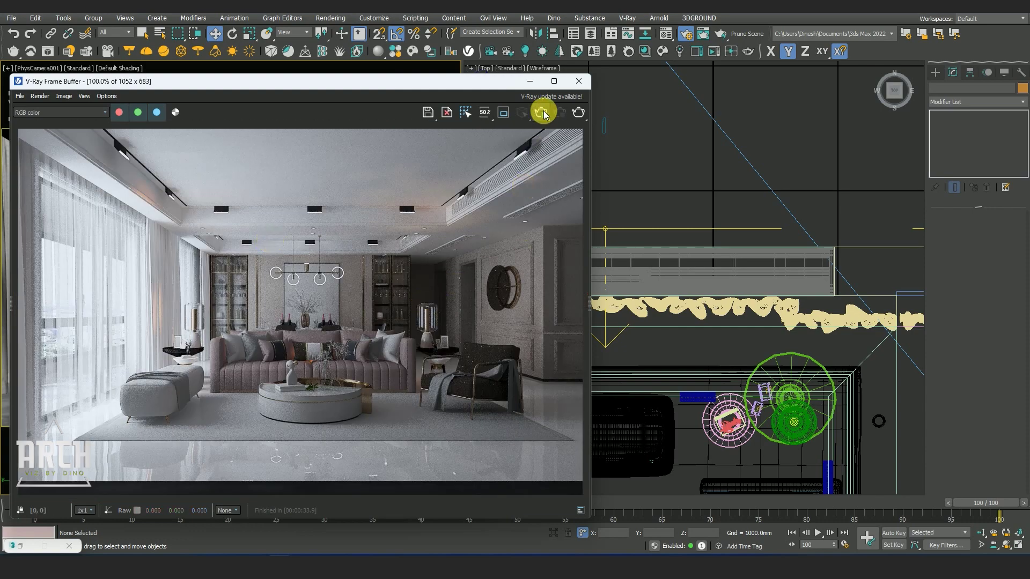
# Start a fresh full-frame render of the camera view and reselect the plane light
pyautogui.hotkey('shift', 'q')
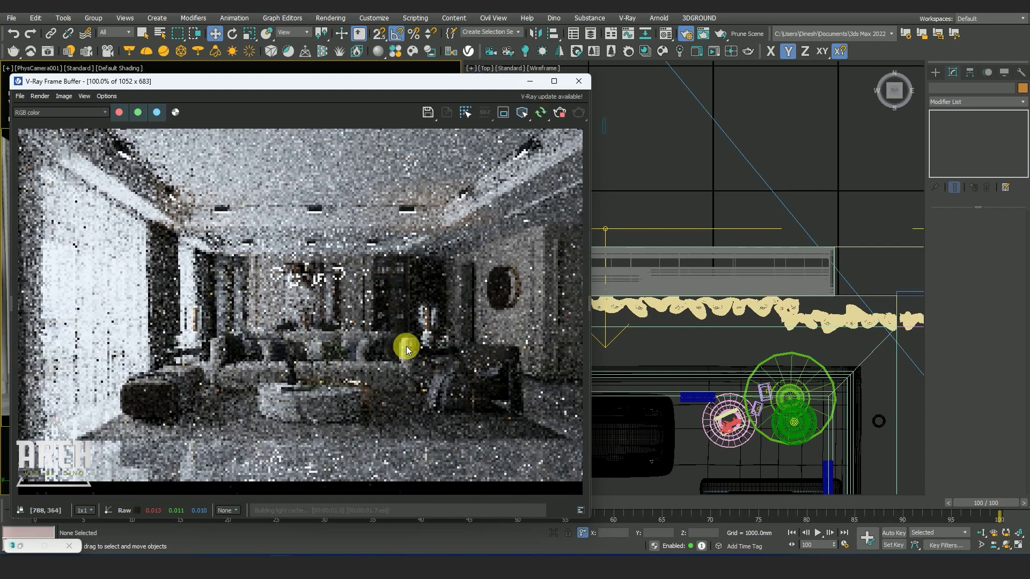
pyautogui.scroll(2, 343, 319)
pyautogui.scroll(-2, 343, 320)
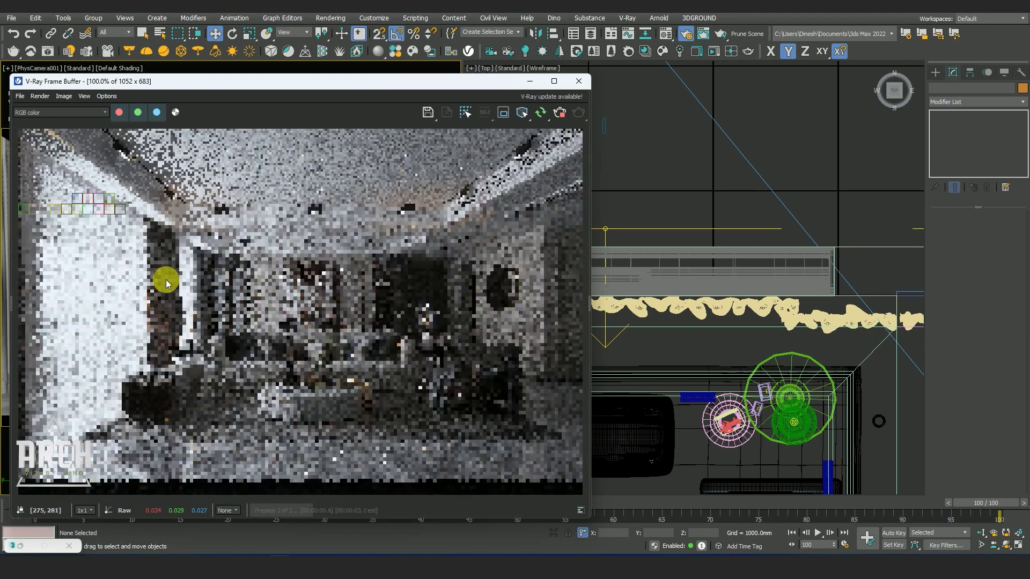
pyautogui.scroll(2, 98, 226)
pyautogui.scroll(-2, 98, 226)
pyautogui.click(671, 229)
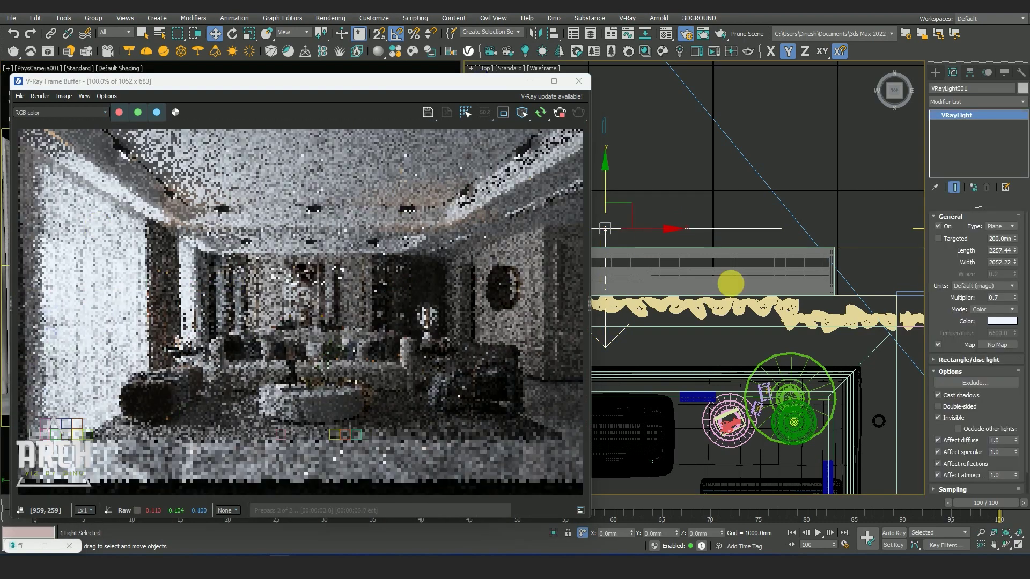
# Set the plane light's multiplier to 1, after briefly trying 2
pyautogui.doubleClick(998, 298)
pyautogui.write('2')
pyautogui.press('Return')
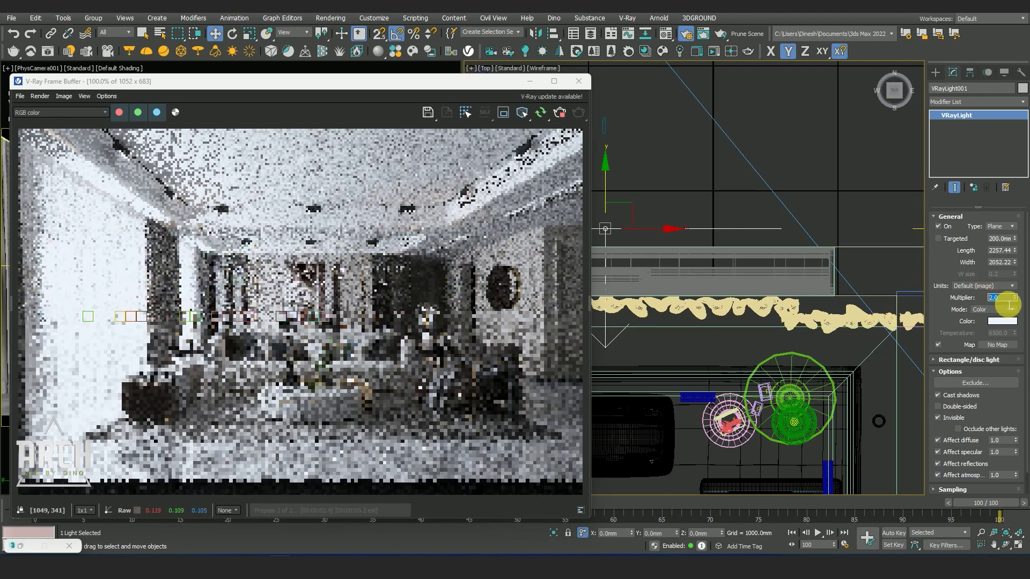
pyautogui.write('1')
pyautogui.press('Return')
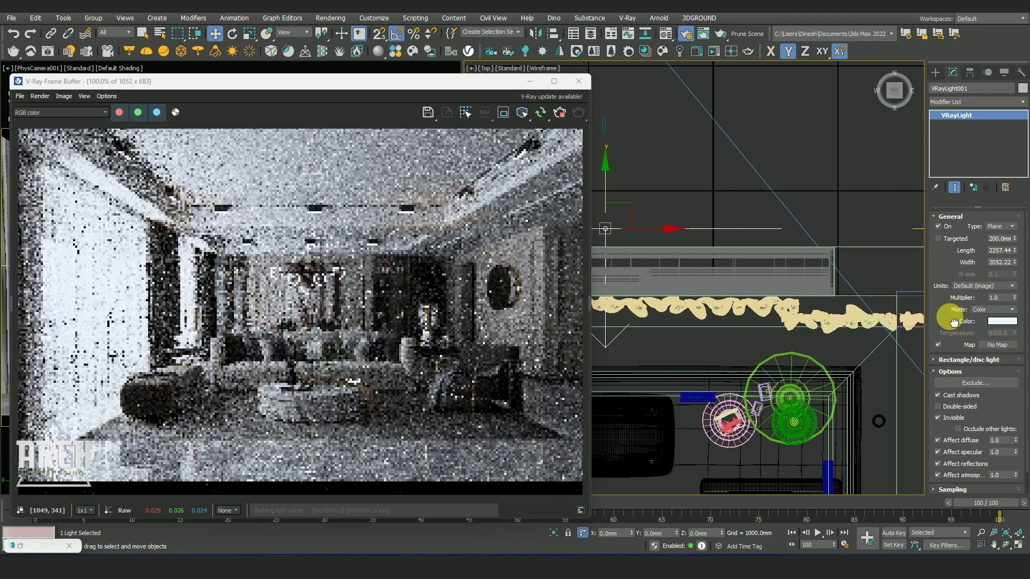
pyautogui.scroll(-2, 692, 283)
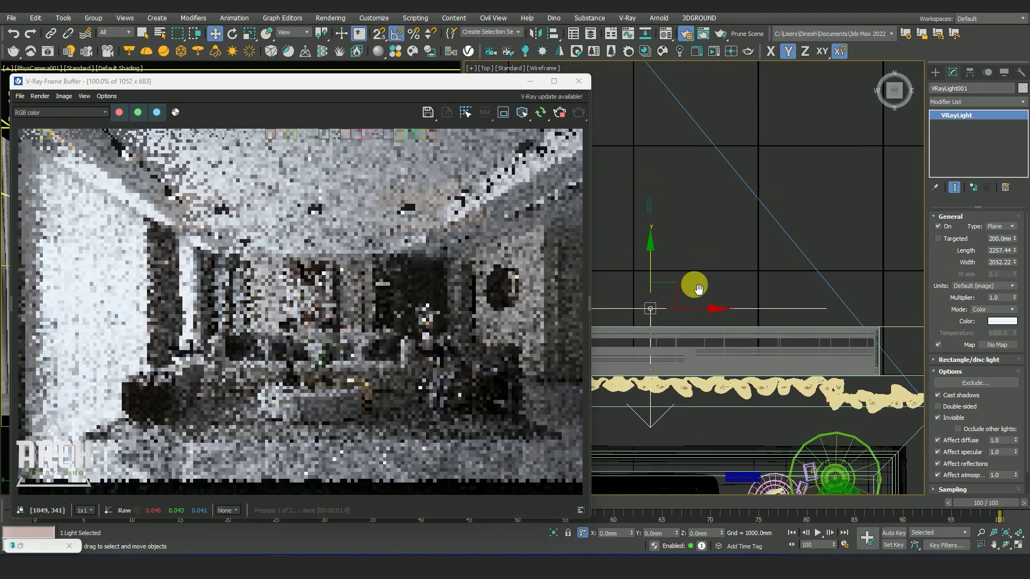
pyautogui.scroll(-3, 699, 205)
# Raise the disc light VRayLight003's multiplier to 5 and watch the render brighten
pyautogui.click(674, 189)
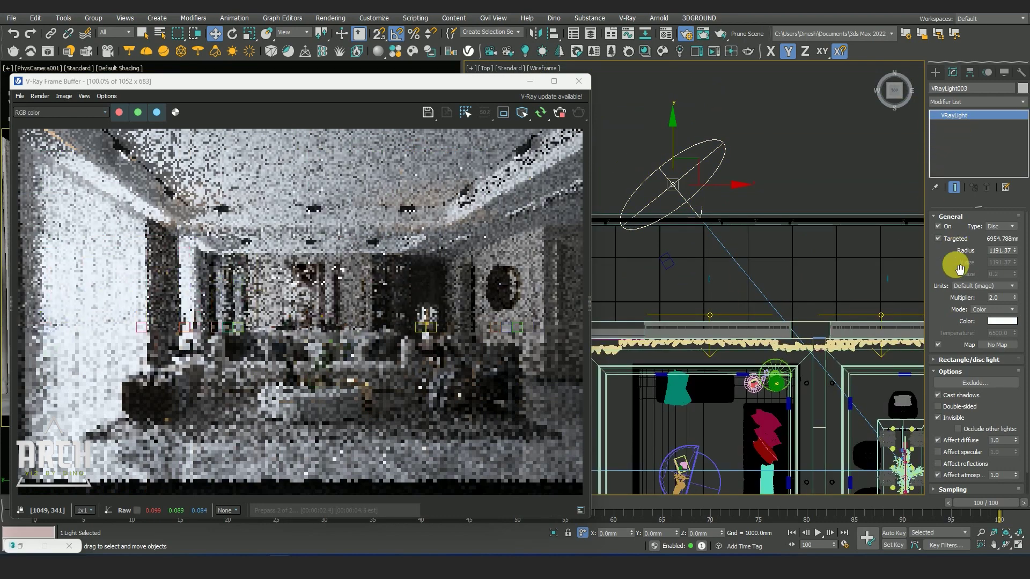
pyautogui.click(1002, 298)
pyautogui.write('2')
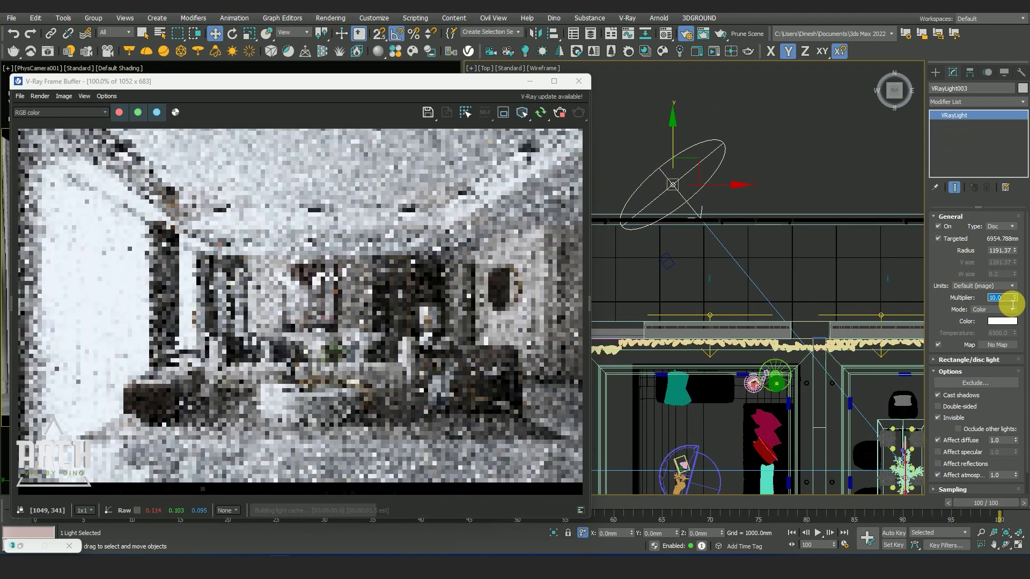
pyautogui.write('5')
pyautogui.press('Return')
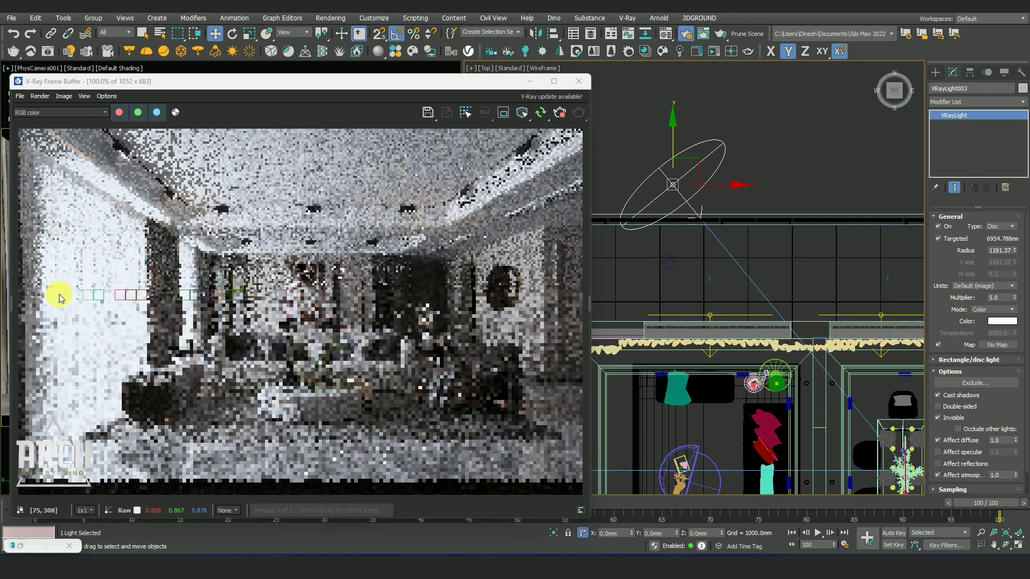
pyautogui.scroll(3, 50, 172)
pyautogui.scroll(-3, 62, 201)
pyautogui.scroll(2, 85, 388)
pyautogui.scroll(-2, 87, 382)
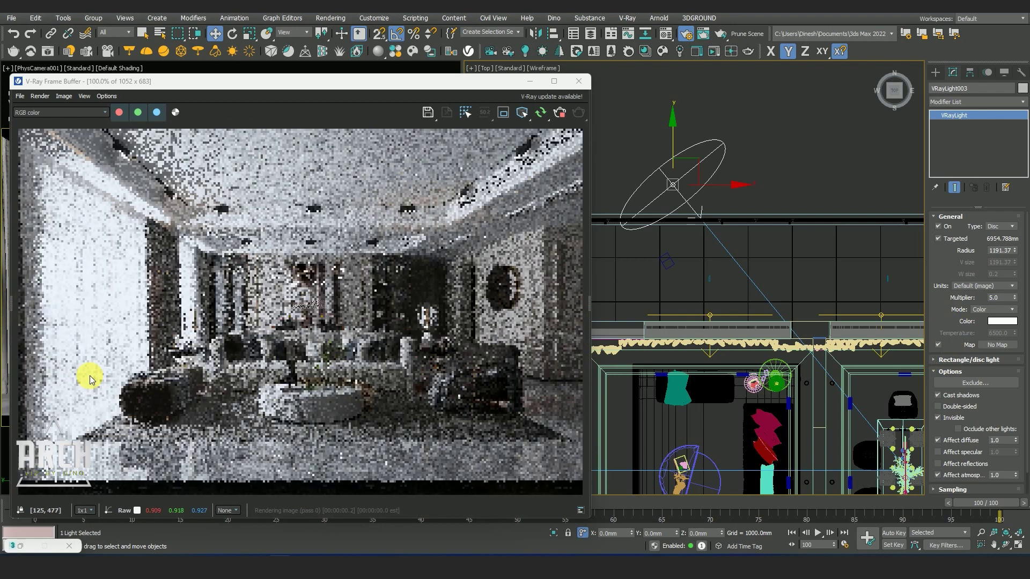
pyautogui.scroll(1, 389, 240)
pyautogui.scroll(-1, 427, 198)
pyautogui.scroll(2, 177, 184)
pyautogui.scroll(-2, 177, 183)
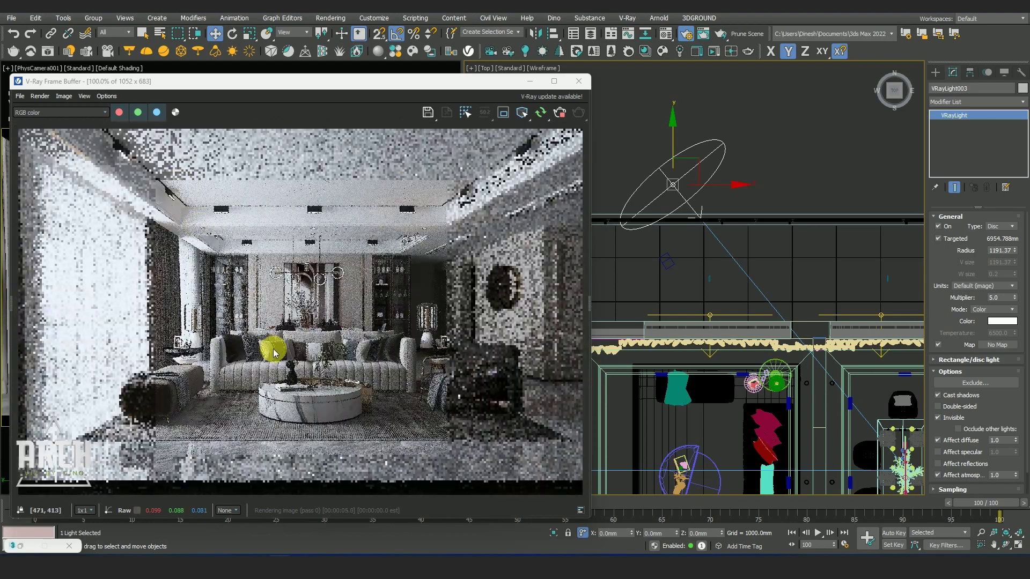
pyautogui.scroll(2, 472, 173)
pyautogui.scroll(-2, 472, 173)
pyautogui.scroll(1, 425, 345)
pyautogui.scroll(-1, 425, 345)
pyautogui.scroll(2, 105, 198)
pyautogui.scroll(-2, 195, 223)
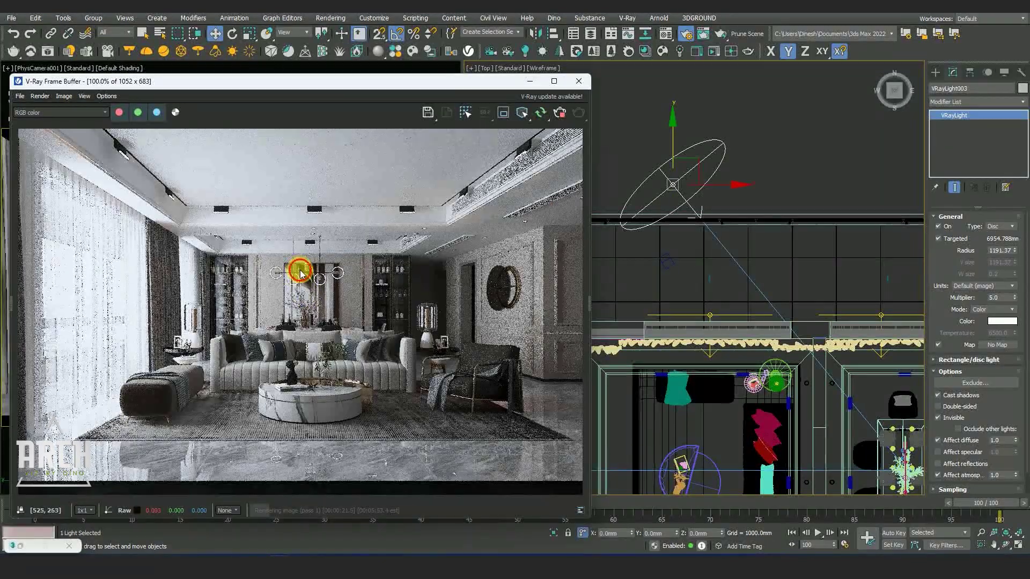
pyautogui.click(763, 143)
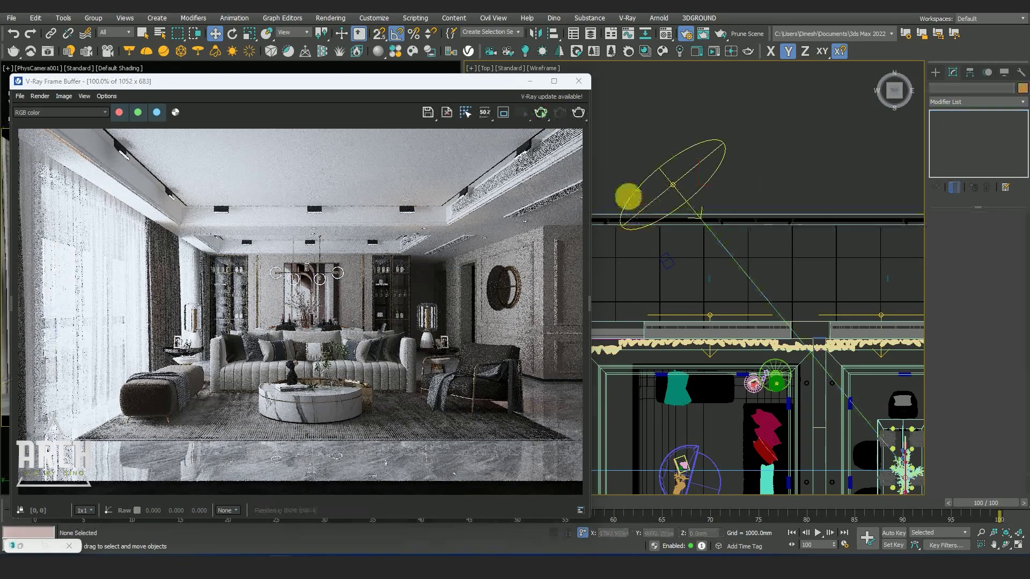
# Shift-drag the disc light in the Top view to create an instanced copy
pyautogui.scroll(-5, 730, 181)
pyautogui.scroll(3, 743, 220)
pyautogui.scroll(-2, 754, 258)
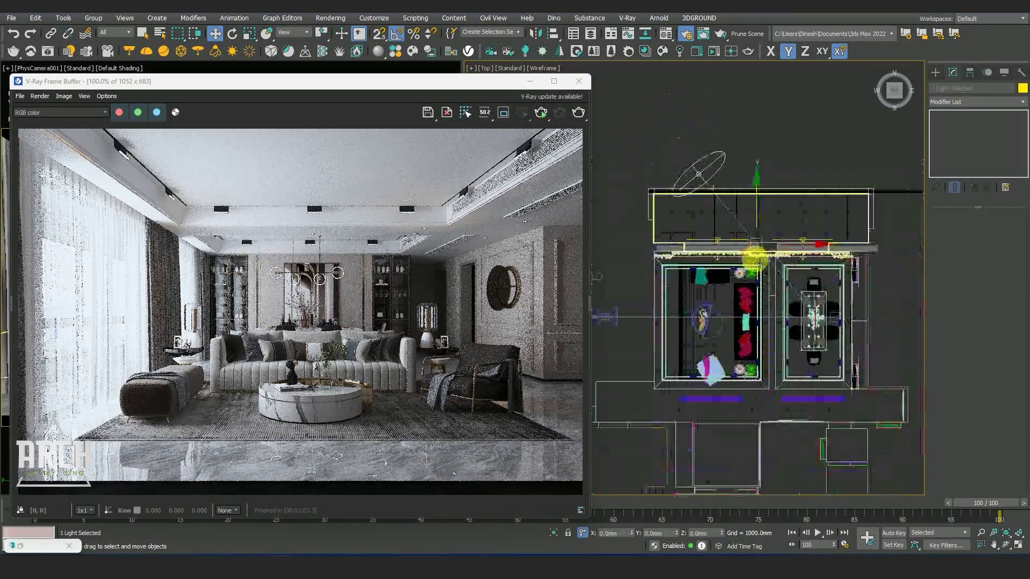
pyautogui.moveTo(754, 258); pyautogui.dragTo(724, 203, button='middle')
pyautogui.click(723, 201)
pyautogui.scroll(1, 723, 202)
pyautogui.scroll(-1, 713, 182)
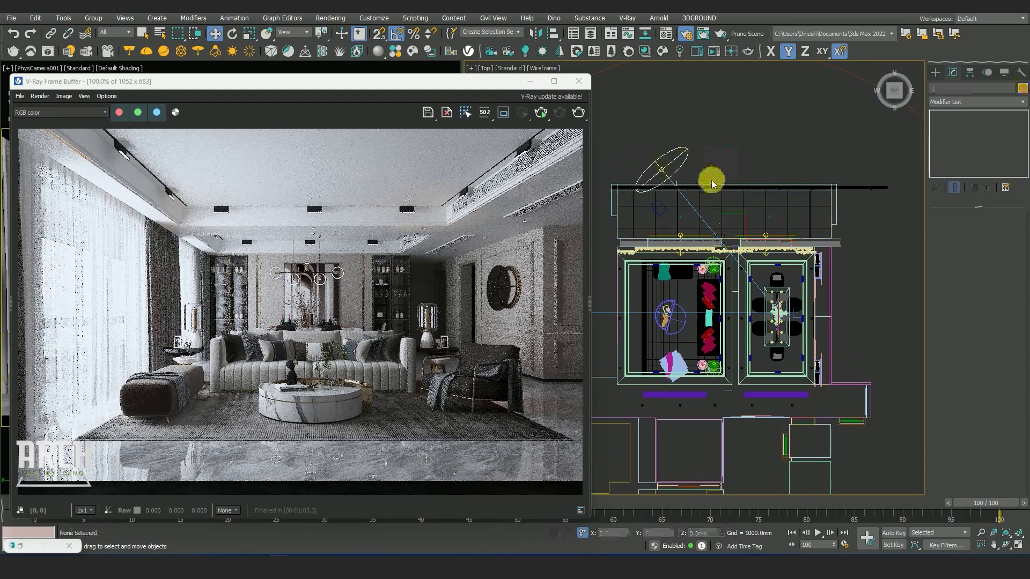
pyautogui.click(677, 167)
pyautogui.moveTo(696, 155)
pyautogui.keyDown('shift'); pyautogui.mouseDown()
pyautogui.moveTo(719, 207)
pyautogui.moveTo(713, 246)
pyautogui.mouseUp(); pyautogui.keyUp('shift')
pyautogui.click(475, 260)
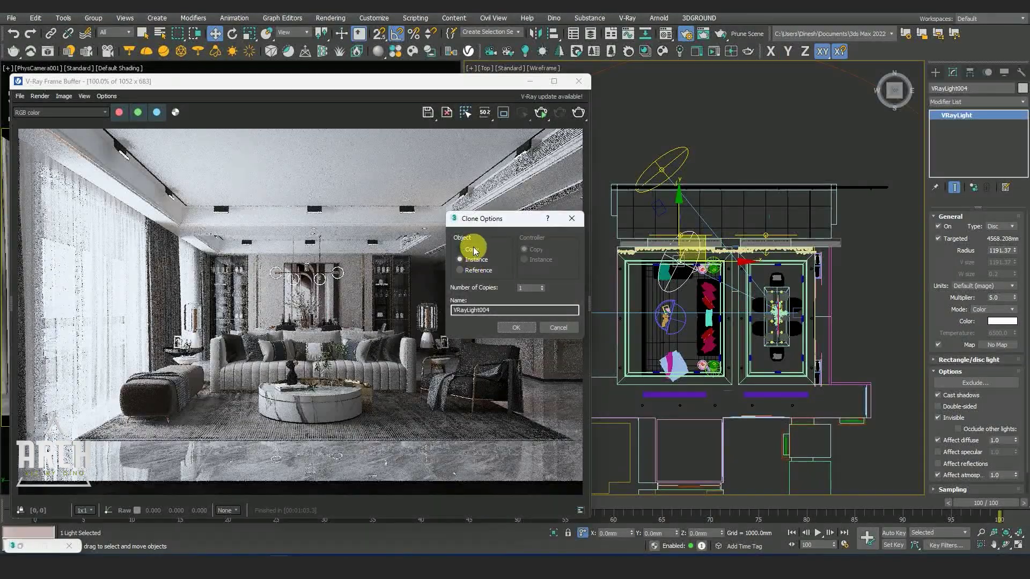
pyautogui.click(513, 324)
# Move VRayLight004's target over the dining table, then close the frame buffer and render setup
pyautogui.rightClick(736, 295)
pyautogui.click(791, 294)
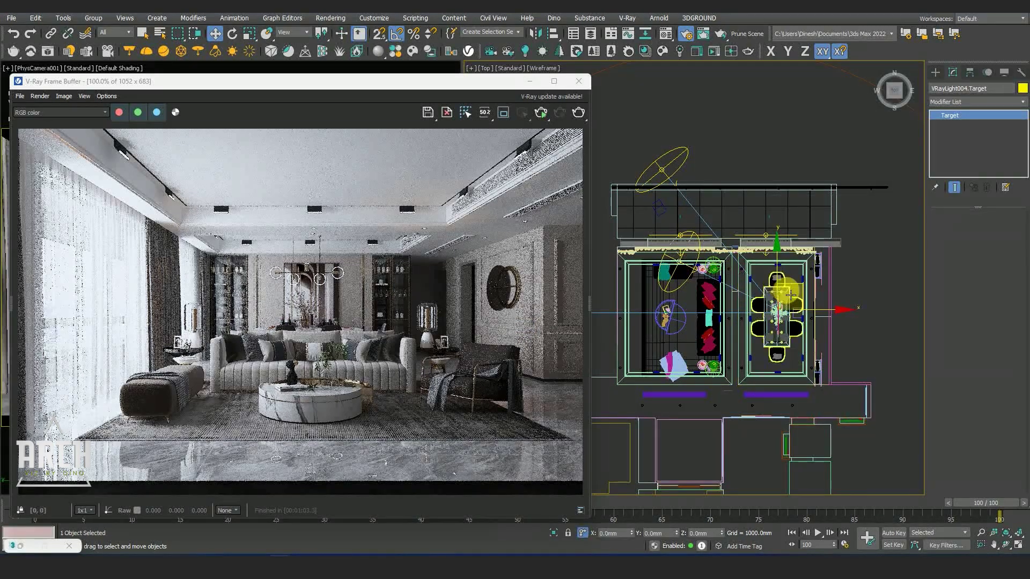
pyautogui.moveTo(796, 294); pyautogui.dragTo(781, 348)
pyautogui.scroll(4, 750, 322)
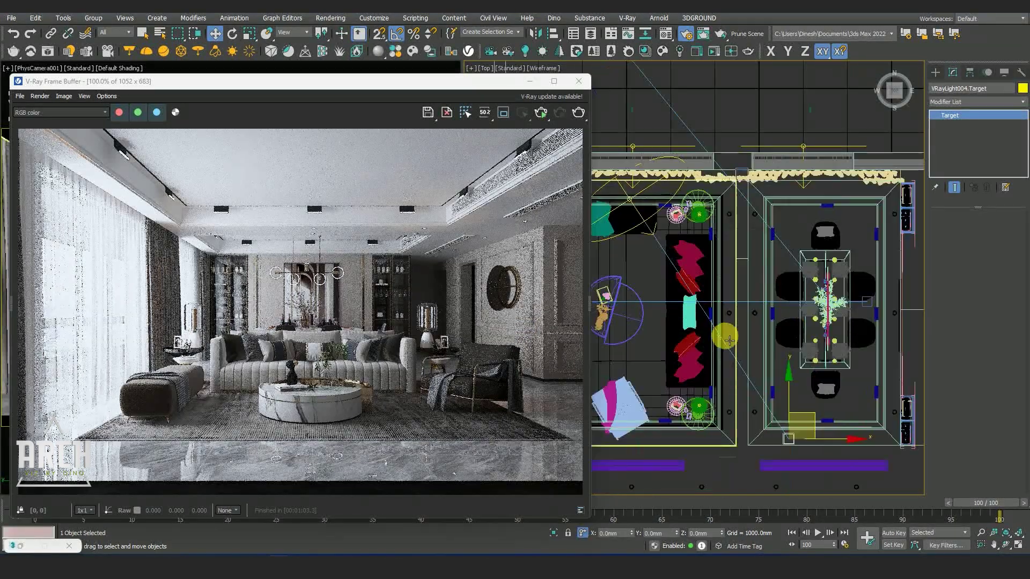
pyautogui.click(729, 345)
pyautogui.scroll(2, 735, 348)
pyautogui.press('Delete')
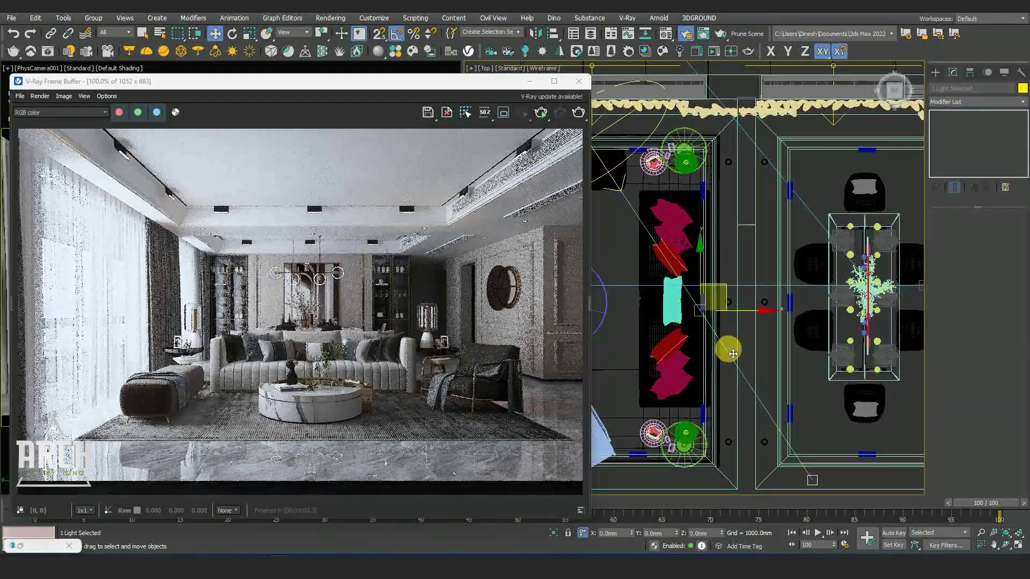
pyautogui.scroll(-3, 731, 300)
pyautogui.keyDown('alt'); pyautogui.moveTo(751, 290); pyautogui.dragTo(724, 318, button='middle'); pyautogui.keyUp('alt')
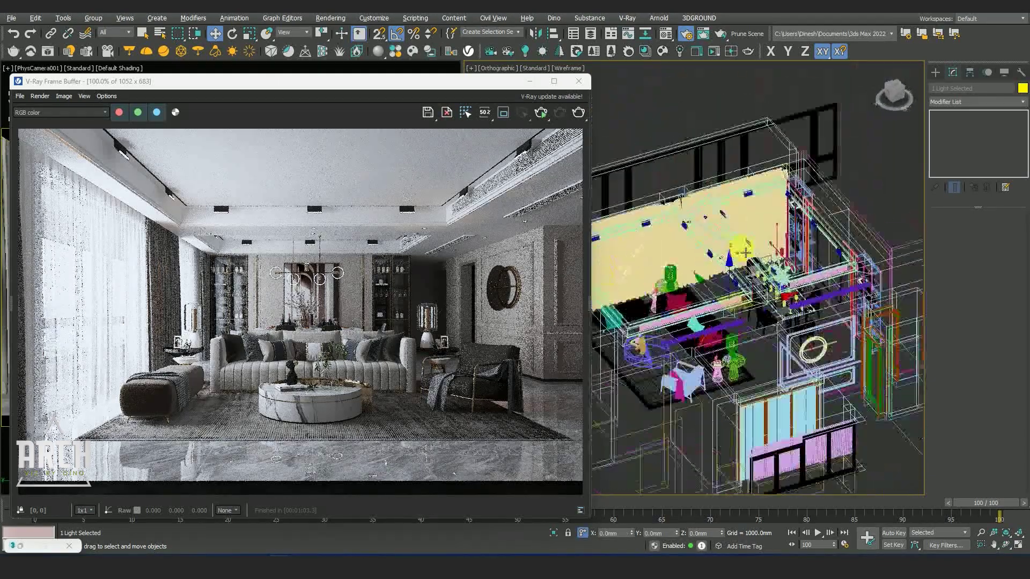
pyautogui.scroll(-5, 713, 267)
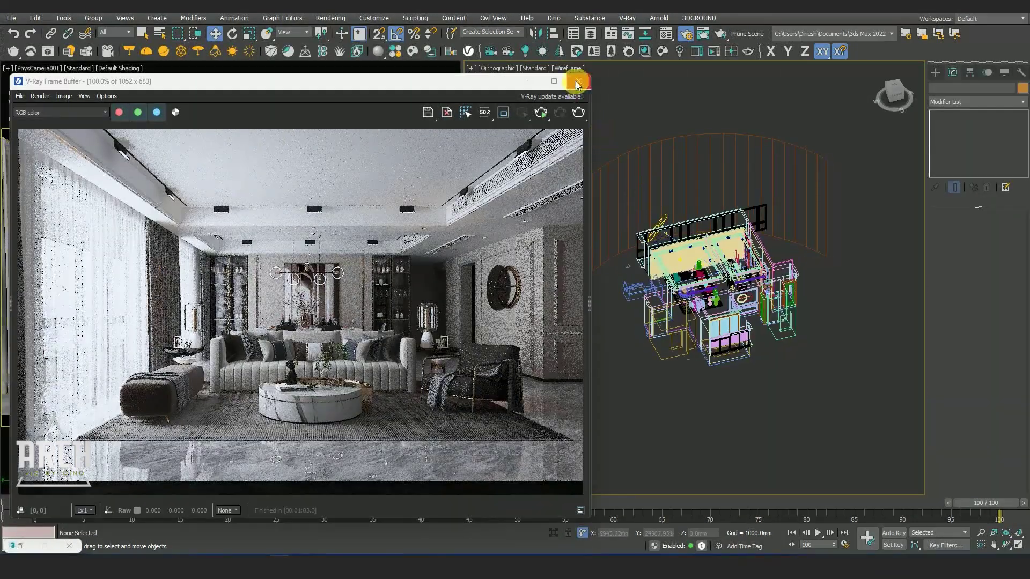
pyautogui.click(577, 83)
pyautogui.click(477, 104)
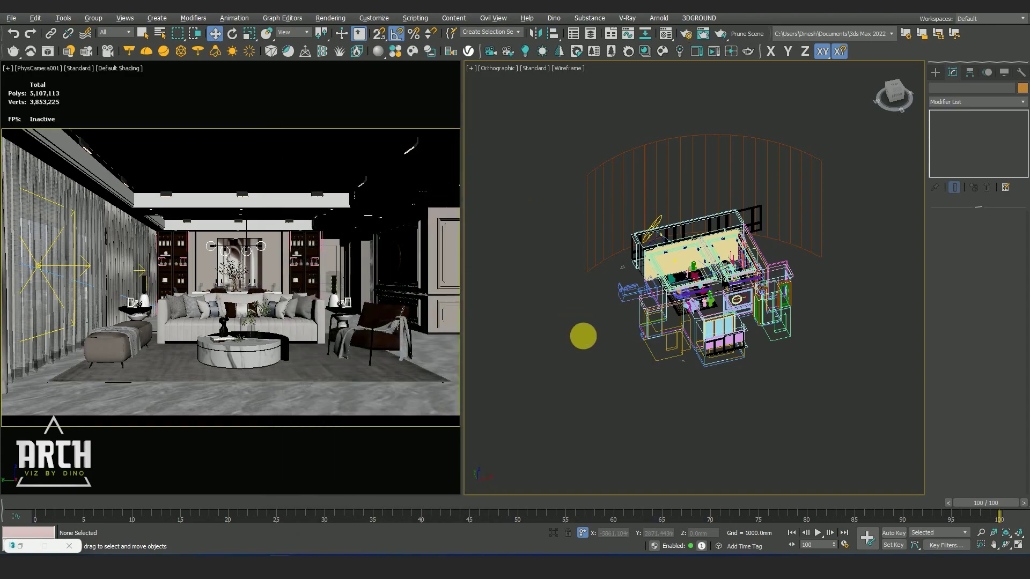
# Orbit into the room's interior, toggling wireframe and safe frame, to find the shelving
pyautogui.hotkey('alt', 'w')
pyautogui.press('F3')
pyautogui.keyDown('alt'); pyautogui.moveTo(481, 266); pyautogui.dragTo(531, 170, button='middle'); pyautogui.keyUp('alt')
pyautogui.click(536, 189)
pyautogui.press('F3')
pyautogui.press('F3')
pyautogui.press('F3')
pyautogui.scroll(5, 539, 197)
pyautogui.scroll(5, 540, 197)
pyautogui.click(493, 148)
pyautogui.click(487, 146)
pyautogui.scroll(10, 501, 177)
pyautogui.scroll(3, 471, 252)
pyautogui.press('p')
pyautogui.press('F3')
pyautogui.hotkey('shift', 'f')
pyautogui.scroll(-3, 478, 266)
pyautogui.scroll(-2, 485, 257)
pyautogui.moveTo(485, 257)
pyautogui.keyDown('alt'); pyautogui.mouseDown(button='middle')
pyautogui.moveTo(459, 225)
pyautogui.moveTo(505, 274)
pyautogui.moveTo(554, 207)
pyautogui.mouseUp(button='middle'); pyautogui.keyUp('alt')
pyautogui.press('F3')
# Select the shelf unit and a second shelf object, orbiting close to the shelves
pyautogui.click(565, 154)
pyautogui.keyDown('alt'); pyautogui.moveTo(565, 154); pyautogui.dragTo(549, 228, button='middle'); pyautogui.keyUp('alt')
pyautogui.scroll(3, 597, 172)
pyautogui.click(595, 170)
pyautogui.moveTo(593, 166)
pyautogui.keyDown('alt'); pyautogui.mouseDown(button='middle')
pyautogui.moveTo(593, 212)
pyautogui.moveTo(529, 225)
pyautogui.moveTo(540, 221)
pyautogui.moveTo(524, 363)
pyautogui.moveTo(552, 336)
pyautogui.moveTo(540, 269)
pyautogui.moveTo(556, 262)
pyautogui.moveTo(552, 317)
pyautogui.moveTo(542, 257)
pyautogui.mouseUp(button='middle'); pyautogui.keyUp('alt')
pyautogui.scroll(-3, 552, 317)
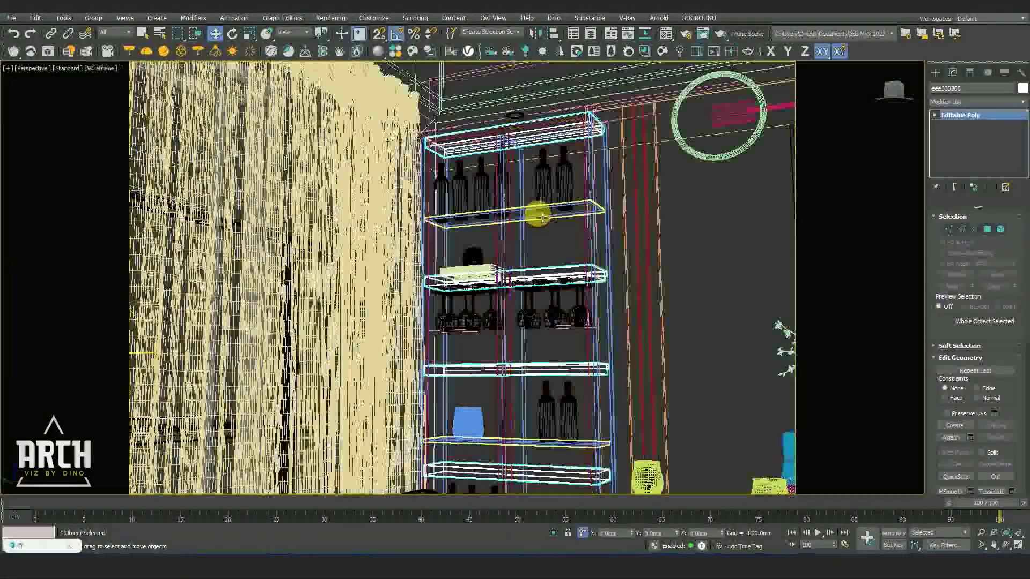
pyautogui.keyDown('ctrl'); pyautogui.click(543, 218); pyautogui.keyUp('ctrl')
pyautogui.press('F3')
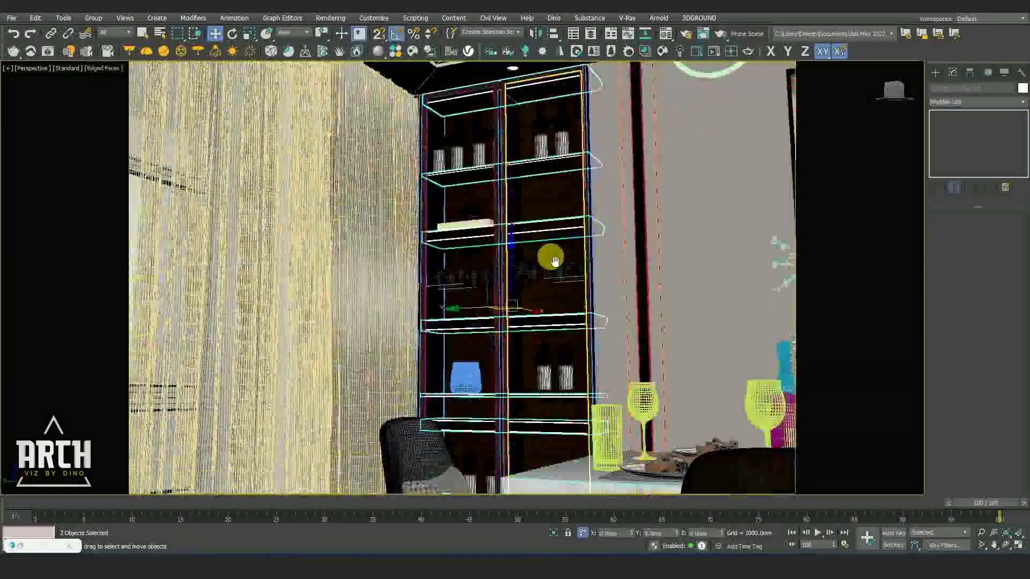
pyautogui.moveTo(543, 217)
pyautogui.keyDown('alt'); pyautogui.mouseDown(button='middle')
pyautogui.moveTo(558, 269)
pyautogui.moveTo(533, 333)
pyautogui.mouseUp(button='middle'); pyautogui.keyUp('alt')
pyautogui.scroll(-3, 559, 270)
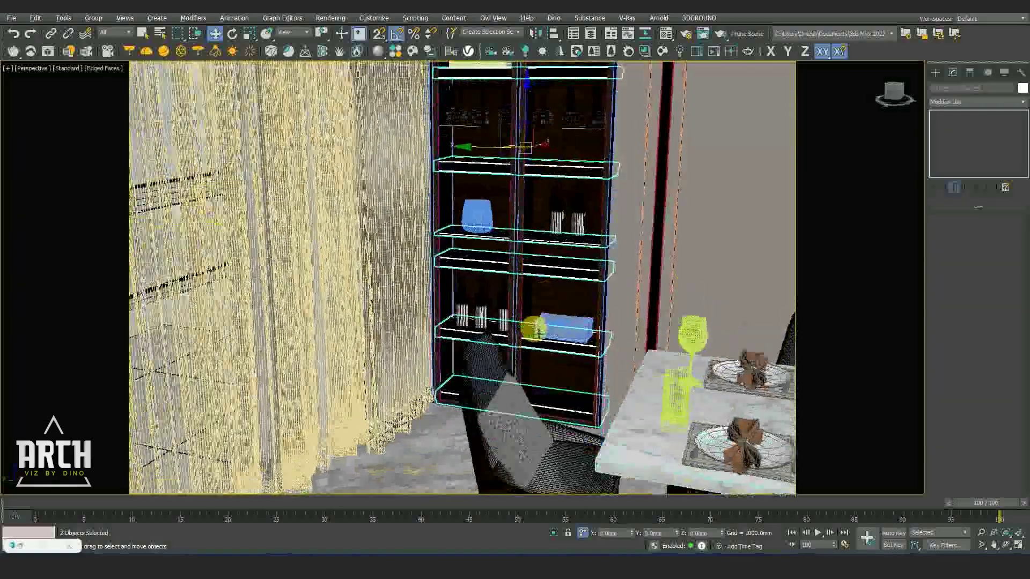
pyautogui.scroll(4, 471, 345)
pyautogui.scroll(3, 471, 345)
# Add the remaining cabinet parts and frame, then isolate the shelving unit with Alt+Q
pyautogui.keyDown('ctrl'); pyautogui.click(425, 322); pyautogui.keyUp('ctrl')
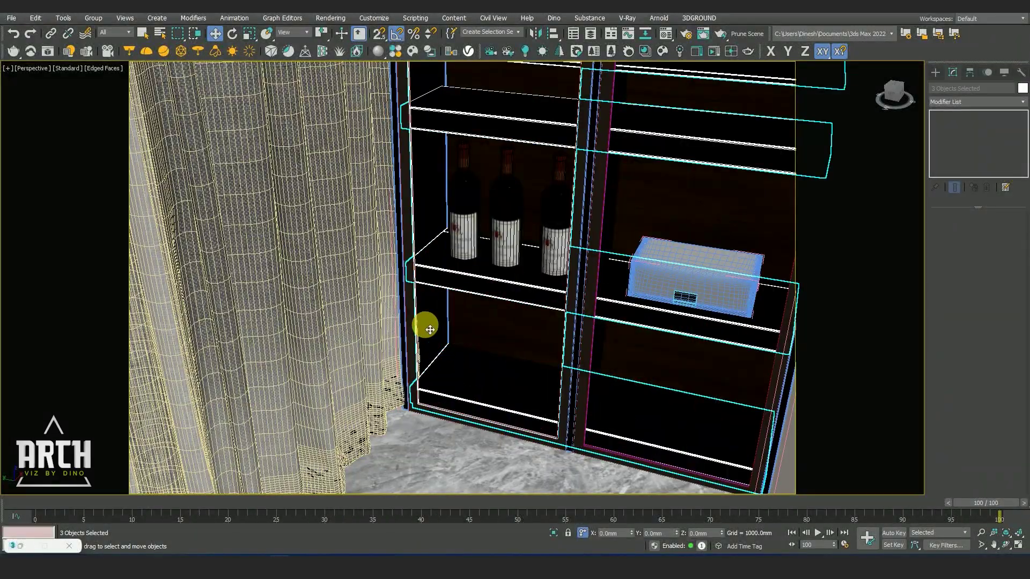
pyautogui.keyDown('ctrl'); pyautogui.click(590, 349); pyautogui.keyUp('ctrl')
pyautogui.scroll(-3, 653, 312)
pyautogui.moveTo(653, 313)
pyautogui.keyDown('alt'); pyautogui.mouseDown(button='middle')
pyautogui.moveTo(577, 310)
pyautogui.moveTo(561, 269)
pyautogui.mouseUp(button='middle'); pyautogui.keyUp('alt')
pyautogui.scroll(3, 575, 240)
pyautogui.scroll(-3, 575, 239)
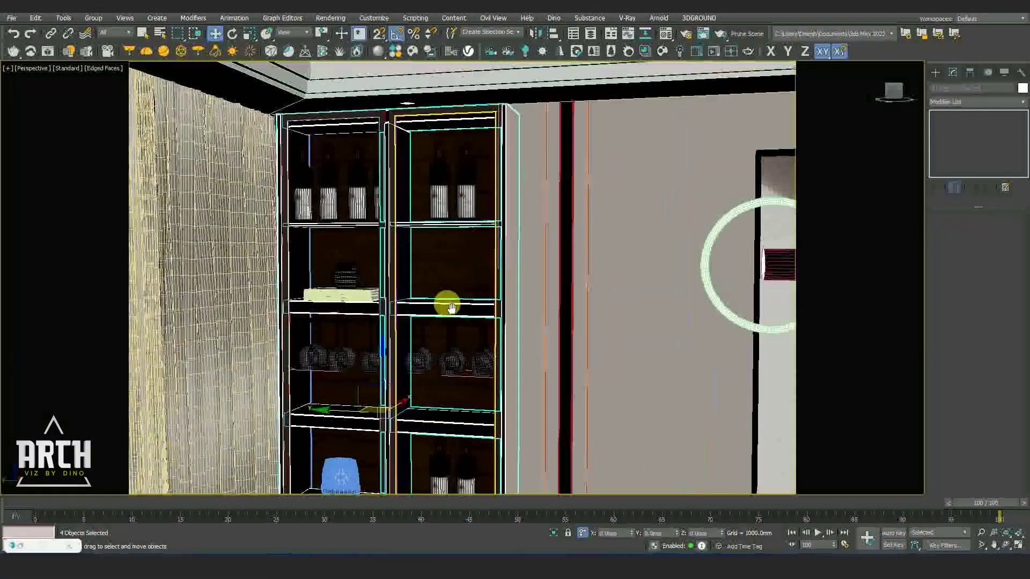
pyautogui.keyDown('alt'); pyautogui.moveTo(501, 207); pyautogui.dragTo(382, 131, button='middle'); pyautogui.keyUp('alt')
pyautogui.scroll(3, 462, 176)
pyautogui.hotkey('alt', 'q')
pyautogui.hotkey('ctrl', 'd')
# Draw a V-Ray plane light spanning the cabinet top in the Top view
pyautogui.press('t')
pyautogui.press('z')
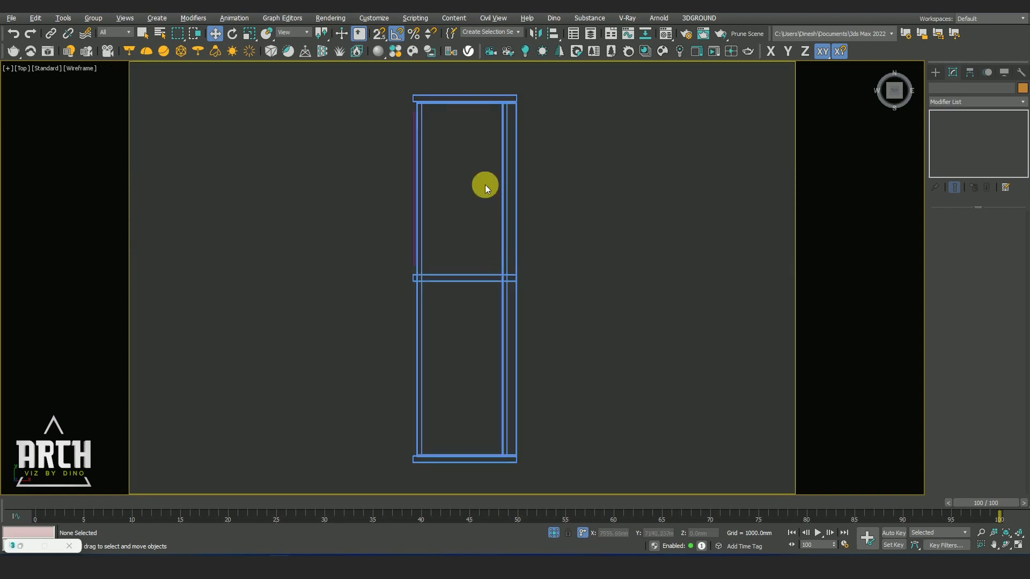
pyautogui.click(934, 72)
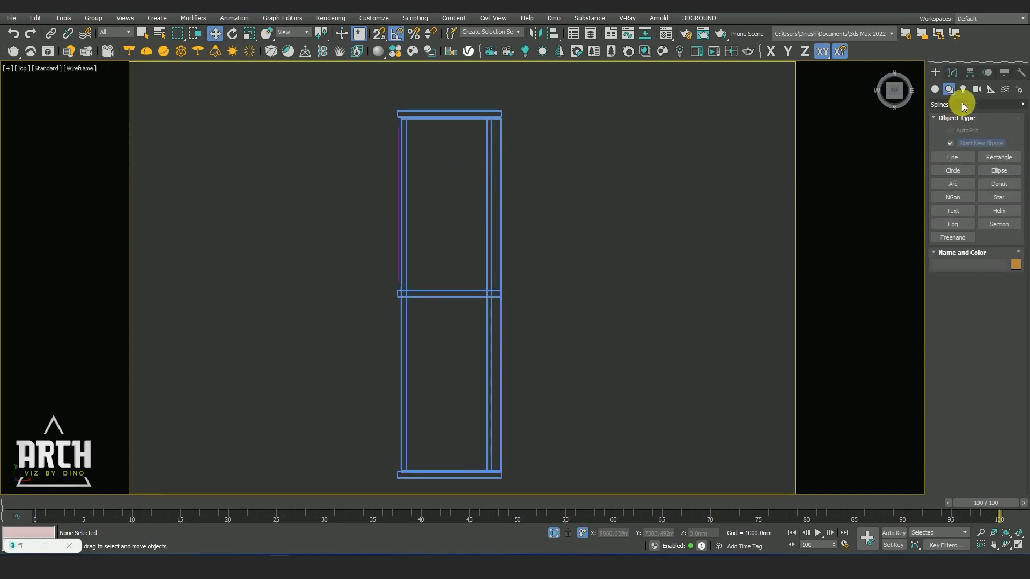
pyautogui.click(963, 89)
pyautogui.click(949, 142)
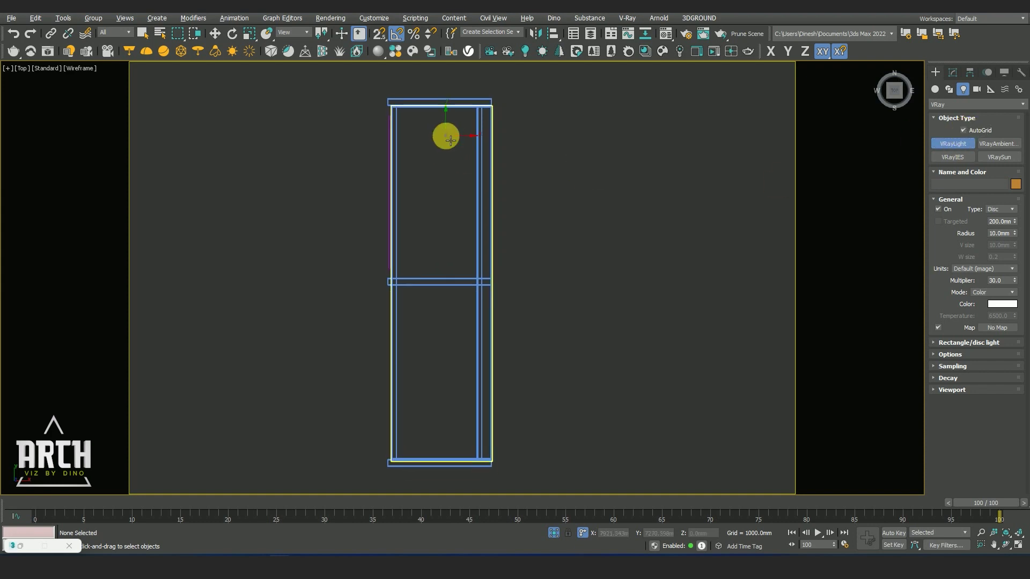
pyautogui.moveTo(461, 102); pyautogui.dragTo(471, 321)
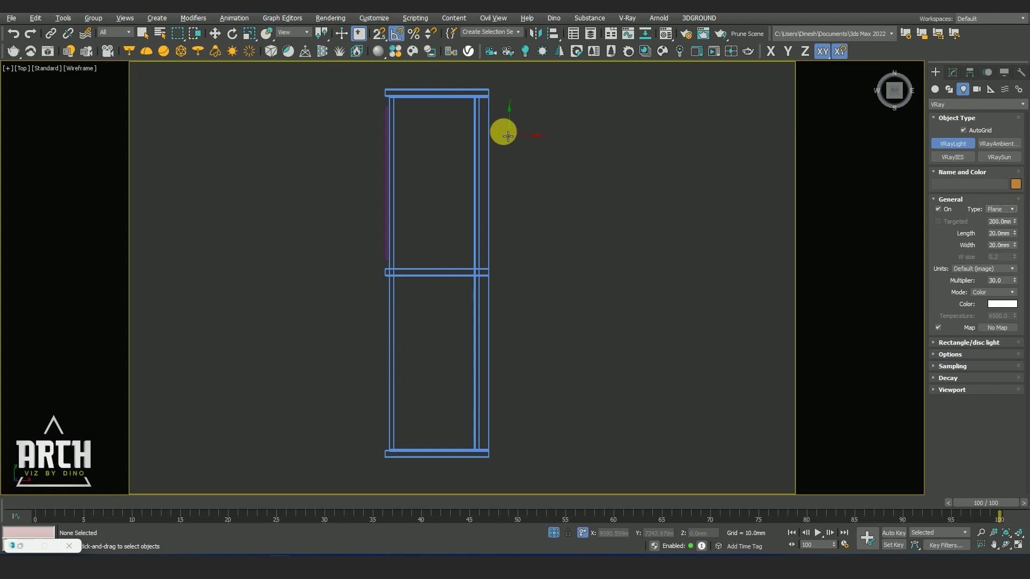
pyautogui.moveTo(467, 102); pyautogui.dragTo(485, 450)
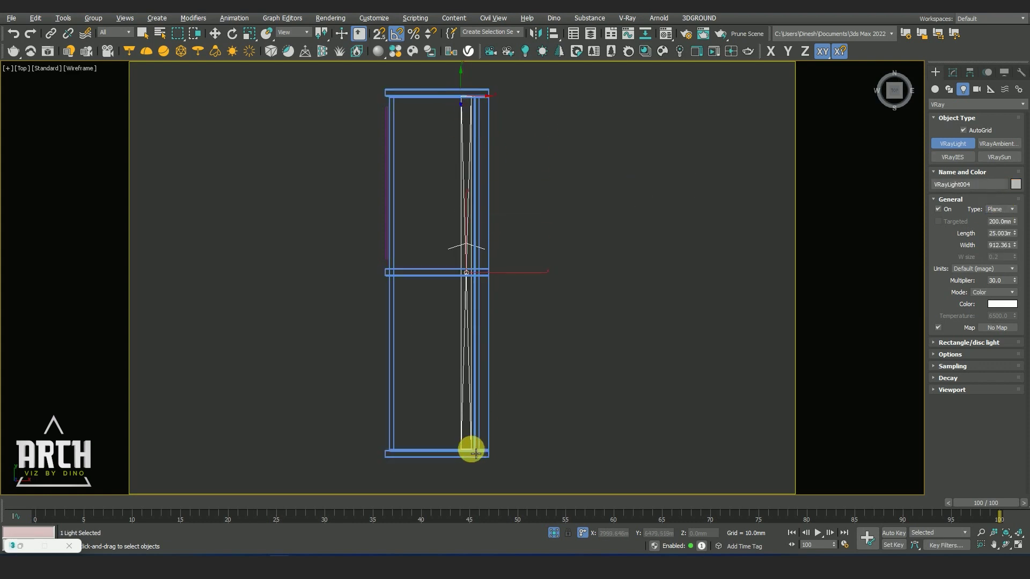
# Rotate the plane light to face down and move it beneath the cabinet top
pyautogui.click(215, 33)
pyautogui.press('f')
pyautogui.scroll(-5, 521, 269)
pyautogui.scroll(3, 496, 293)
pyautogui.press('l')
pyautogui.press('z')
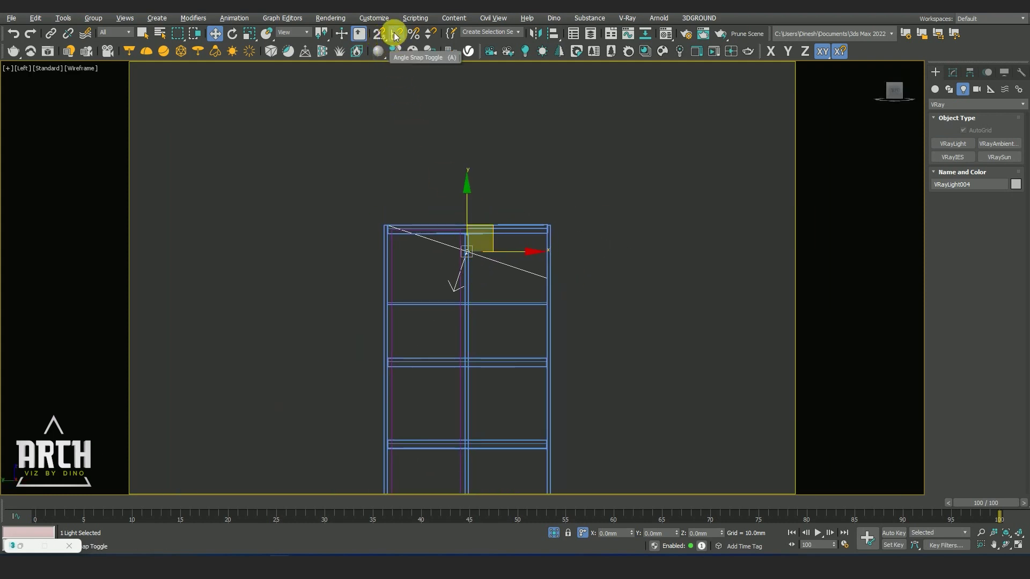
pyautogui.press('e')
pyautogui.scroll(2, 530, 242)
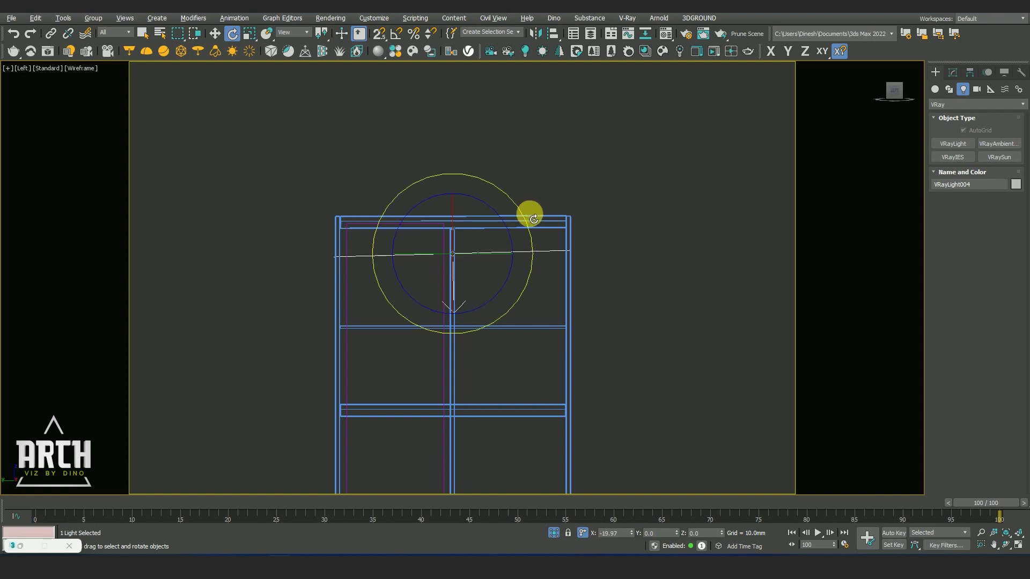
pyautogui.press('w')
pyautogui.scroll(3, 439, 229)
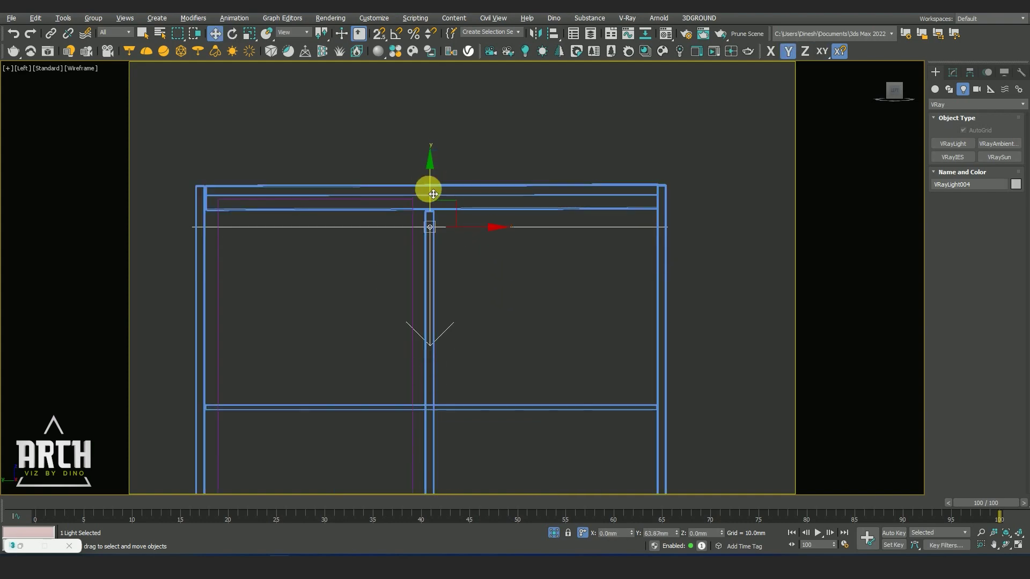
pyautogui.scroll(-2, 433, 180)
pyautogui.moveTo(437, 222)
pyautogui.keyDown('alt'); pyautogui.mouseDown(button='middle')
pyautogui.moveTo(455, 237)
pyautogui.moveTo(436, 256)
pyautogui.moveTo(458, 295)
pyautogui.mouseUp(button='middle'); pyautogui.keyUp('alt')
# Check the light's placement in the Top and three-quarter views of the cabinet
pyautogui.hotkey('alt', 'w')
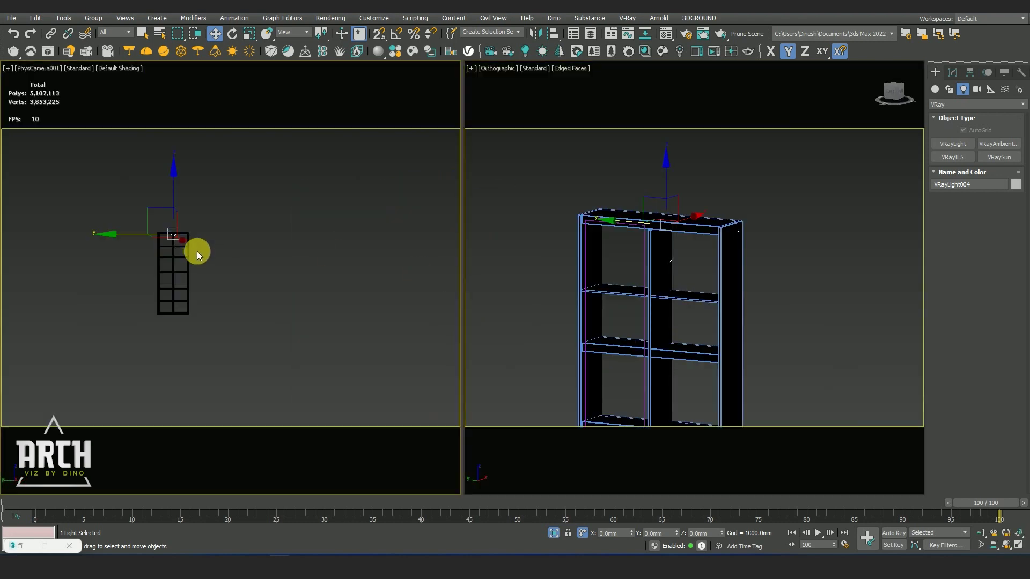
pyautogui.press('t')
pyautogui.scroll(-4, 681, 282)
pyautogui.press('F3')
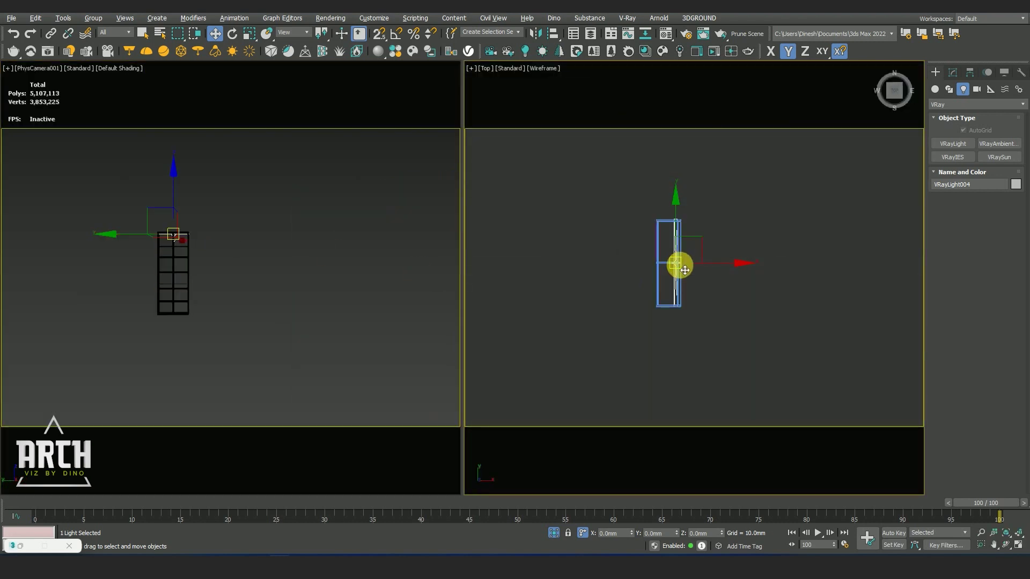
pyautogui.hotkey('alt', 'w')
pyautogui.scroll(2, 459, 271)
pyautogui.scroll(4, 462, 258)
pyautogui.scroll(-4, 462, 257)
pyautogui.moveTo(462, 258)
pyautogui.keyDown('alt'); pyautogui.mouseDown(button='middle')
pyautogui.moveTo(464, 215)
pyautogui.moveTo(489, 255)
pyautogui.moveTo(421, 223)
pyautogui.moveTo(434, 232)
pyautogui.moveTo(527, 214)
pyautogui.moveTo(635, 241)
pyautogui.mouseUp(button='middle'); pyautogui.keyUp('alt')
pyautogui.press('F3')
pyautogui.press('F3')
# Isolate the cabinet with strip light VRayLight004 in the Front view
pyautogui.moveTo(558, 460)
pyautogui.keyDown('alt'); pyautogui.mouseDown(button='middle')
pyautogui.moveTo(653, 144)
pyautogui.moveTo(483, 487)
pyautogui.mouseUp(button='middle'); pyautogui.keyUp('alt')
pyautogui.hotkey('ctrl', 'a')
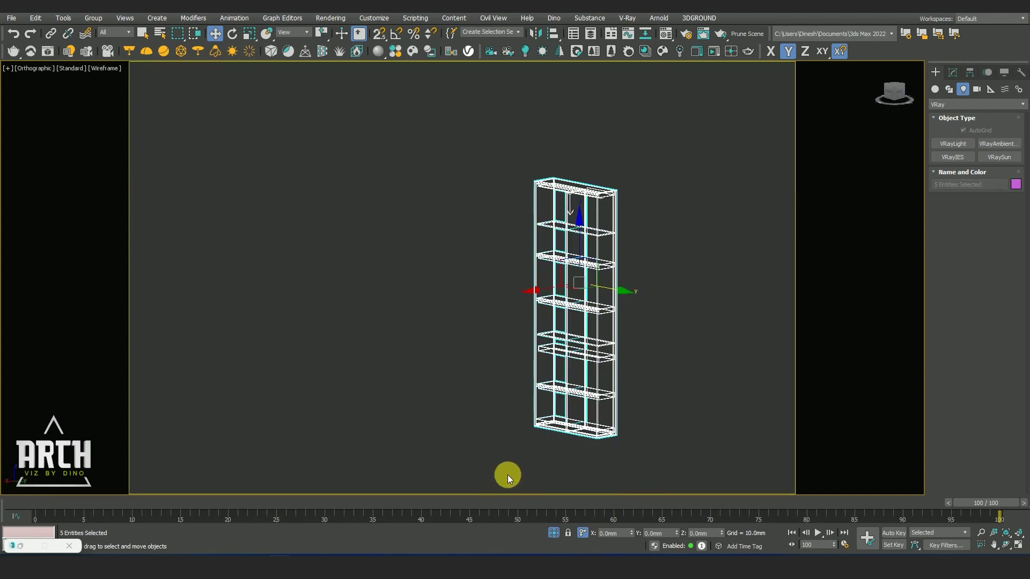
pyautogui.click(555, 533)
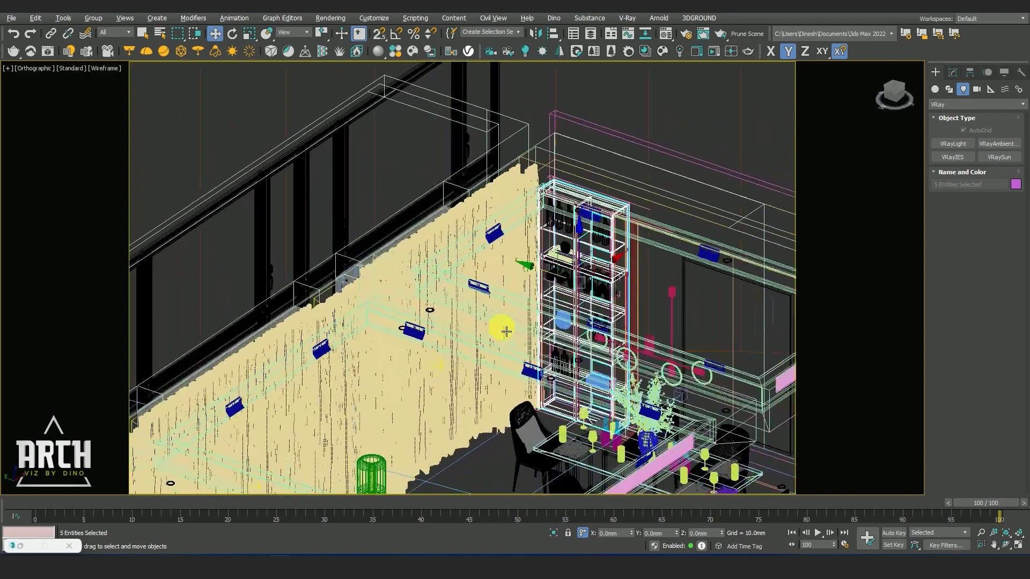
pyautogui.scroll(3, 609, 224)
pyautogui.keyDown('alt'); pyautogui.moveTo(609, 224); pyautogui.dragTo(593, 202, button='middle'); pyautogui.keyUp('alt')
pyautogui.hotkey('alt', 'q')
pyautogui.press('f')
pyautogui.scroll(2, 507, 163)
pyautogui.click(480, 187)
# Frame the cabinet top and its strip light in the Front view
pyautogui.moveTo(487, 211); pyautogui.dragTo(487, 161, button='middle')
pyautogui.scroll(5, 471, 218)
pyautogui.scroll(-2, 469, 230)
pyautogui.scroll(2, 471, 221)
pyautogui.scroll(-4, 471, 221)
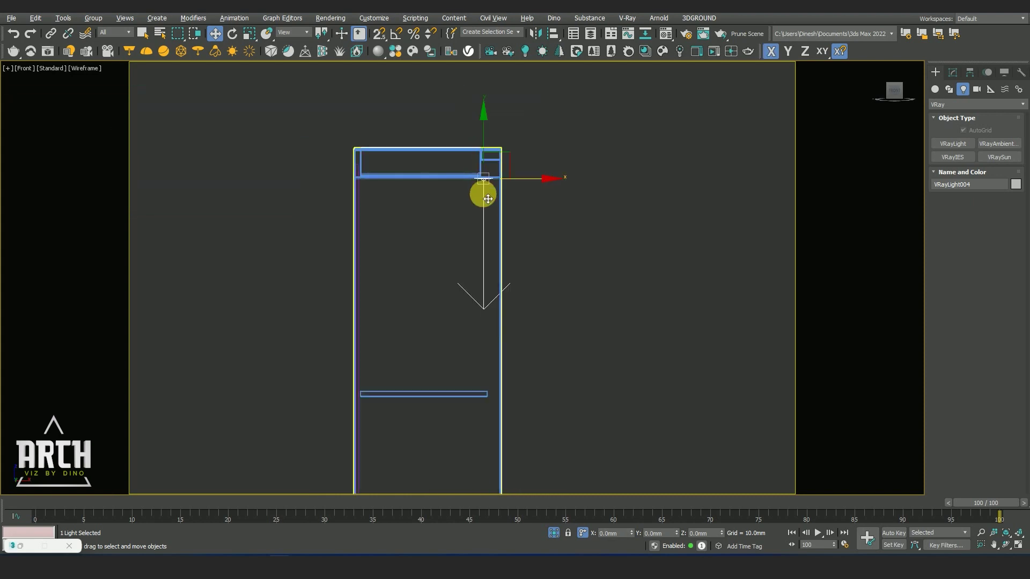
pyautogui.moveTo(483, 191); pyautogui.dragTo(491, 140, button='middle')
pyautogui.scroll(2, 491, 131)
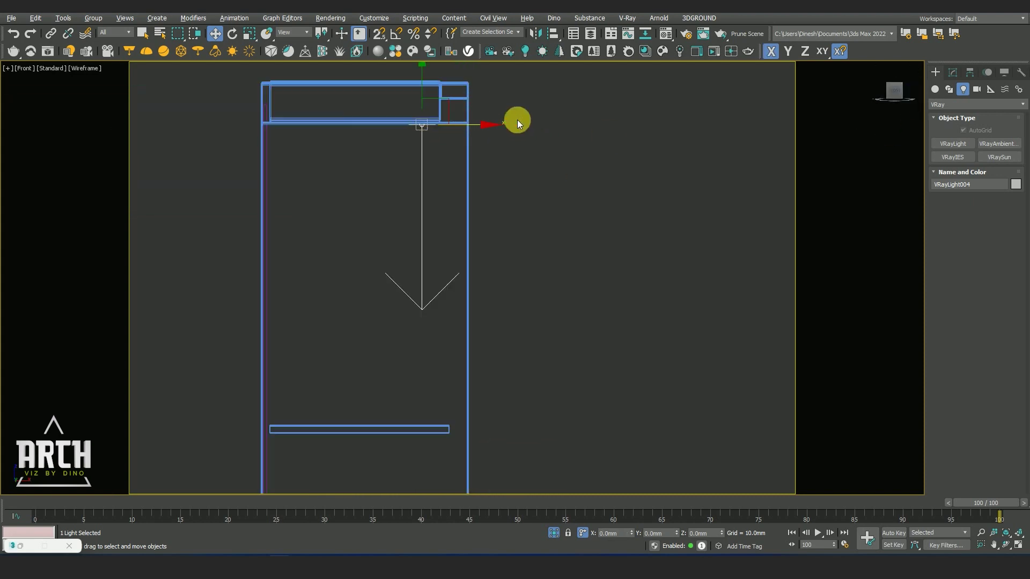
pyautogui.scroll(4, 519, 120)
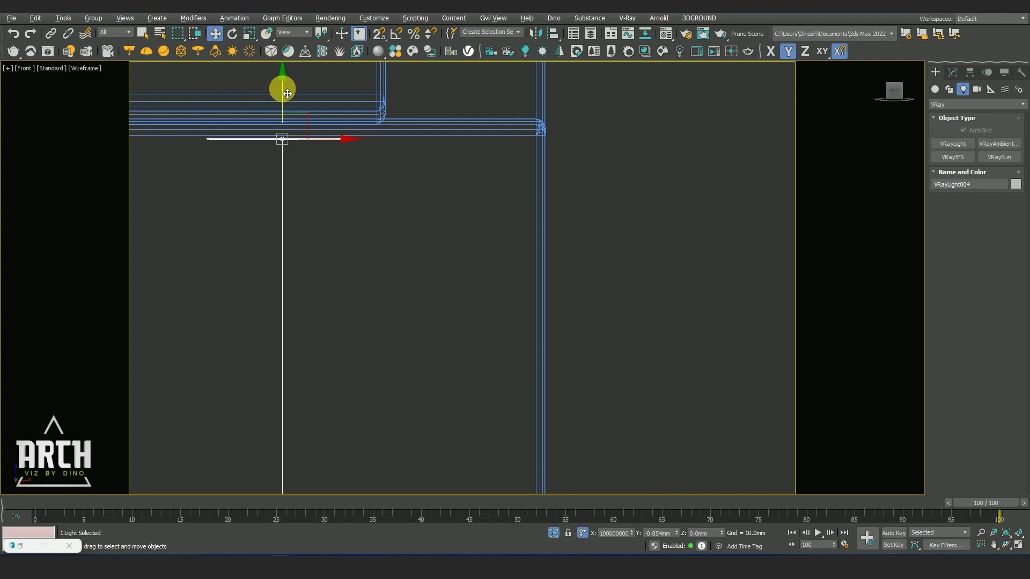
pyautogui.scroll(-4, 542, 217)
pyautogui.scroll(1, 536, 193)
# Set the strip light's Mode to Temperature 3500 K and shift-drag a copy downward
pyautogui.click(952, 72)
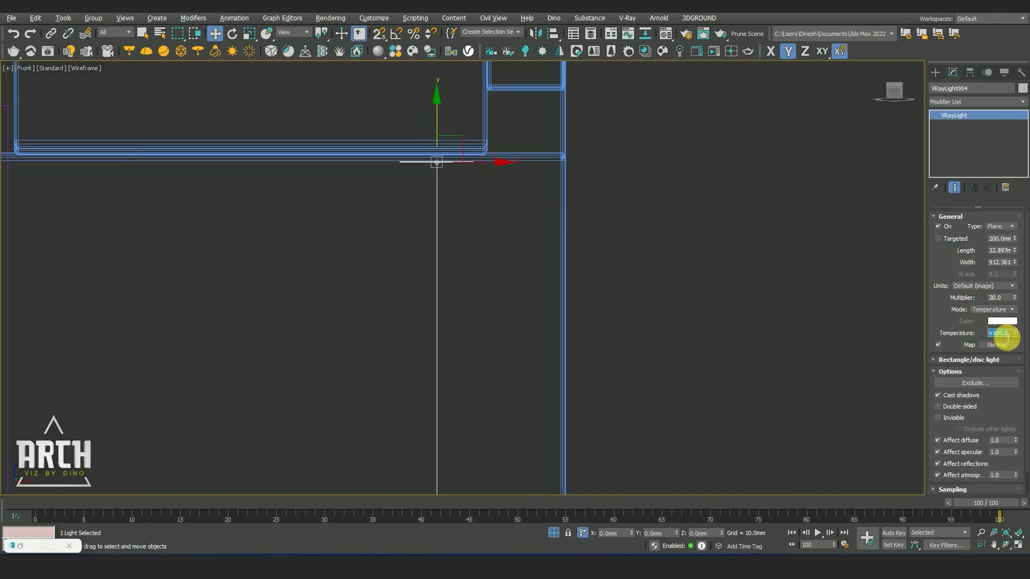
pyautogui.moveTo(972, 328); pyautogui.dragTo(962, 313)
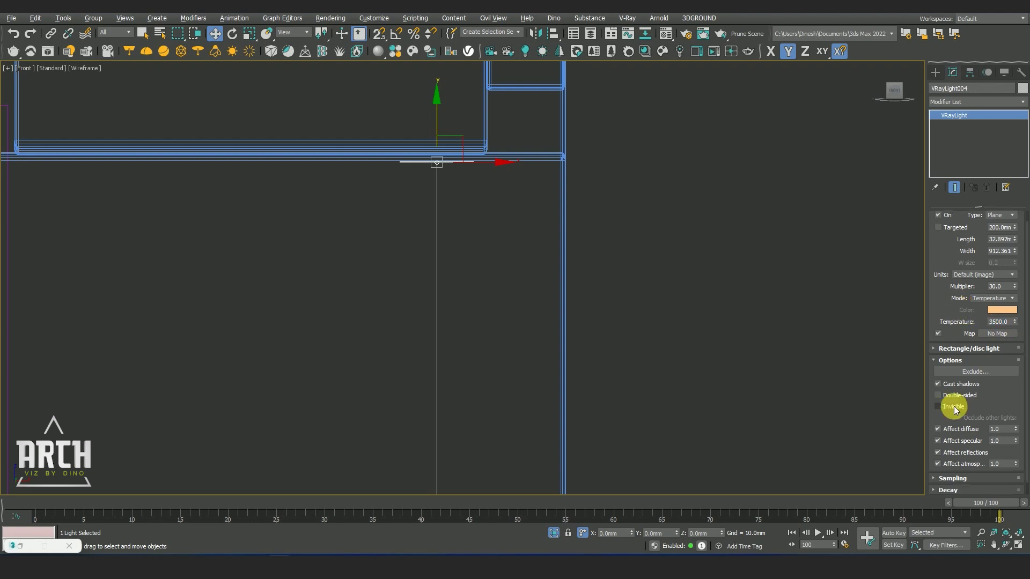
pyautogui.scroll(-5, 392, 257)
pyautogui.scroll(2, 426, 161)
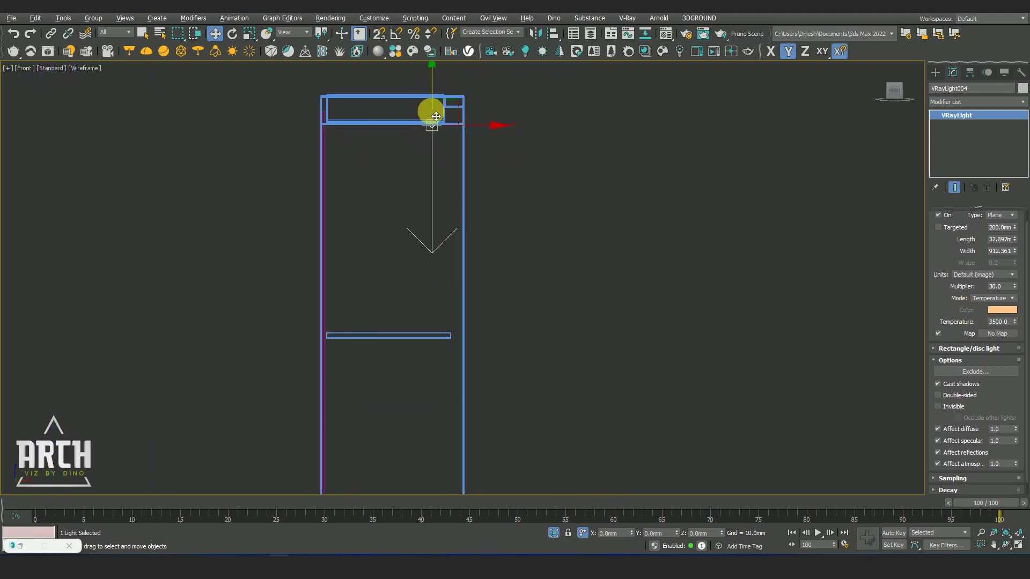
pyautogui.keyDown('shift'); pyautogui.moveTo(448, 309); pyautogui.dragTo(442, 300); pyautogui.keyUp('shift')
# Place instanced copies of the 3500 K strip light under the next two shelves
pyautogui.press('Return')
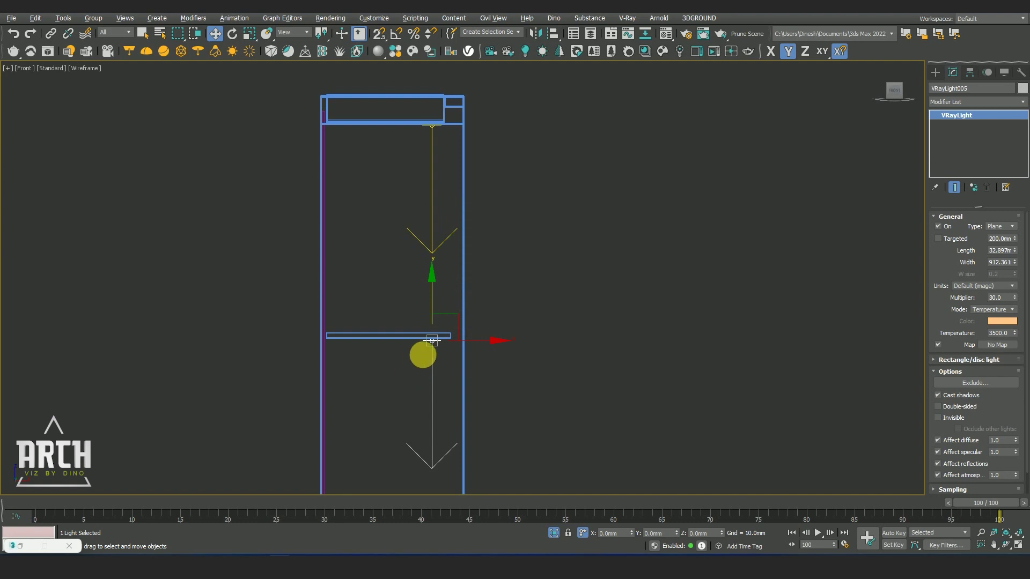
pyautogui.scroll(5, 423, 356)
pyautogui.scroll(4, 435, 226)
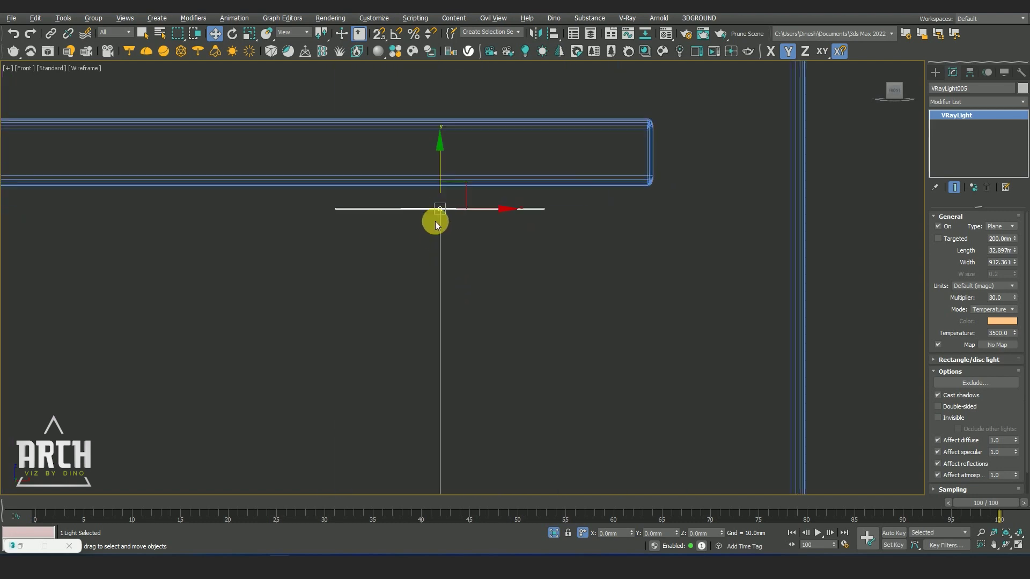
pyautogui.scroll(-5, 436, 236)
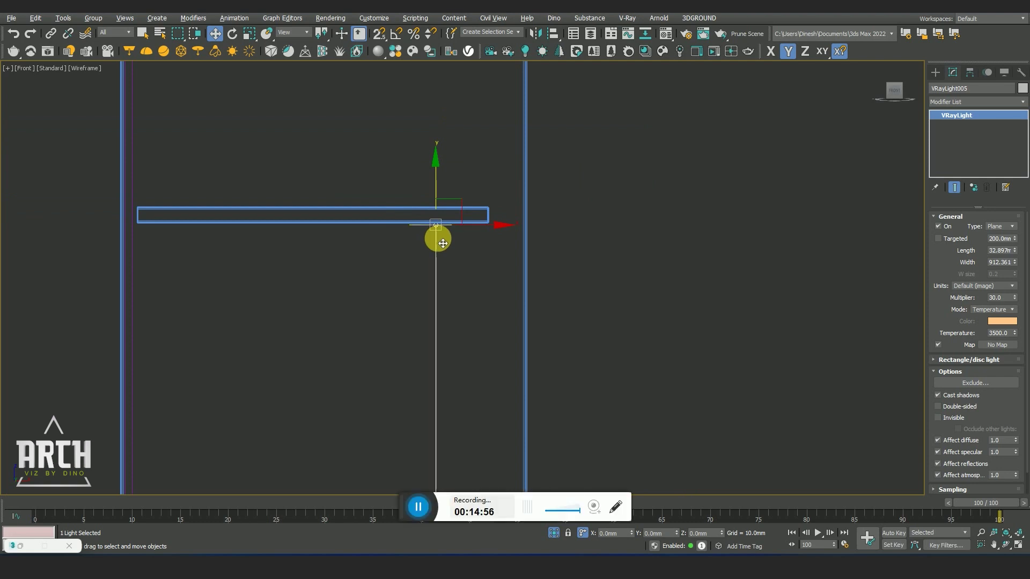
pyautogui.scroll(-5, 437, 237)
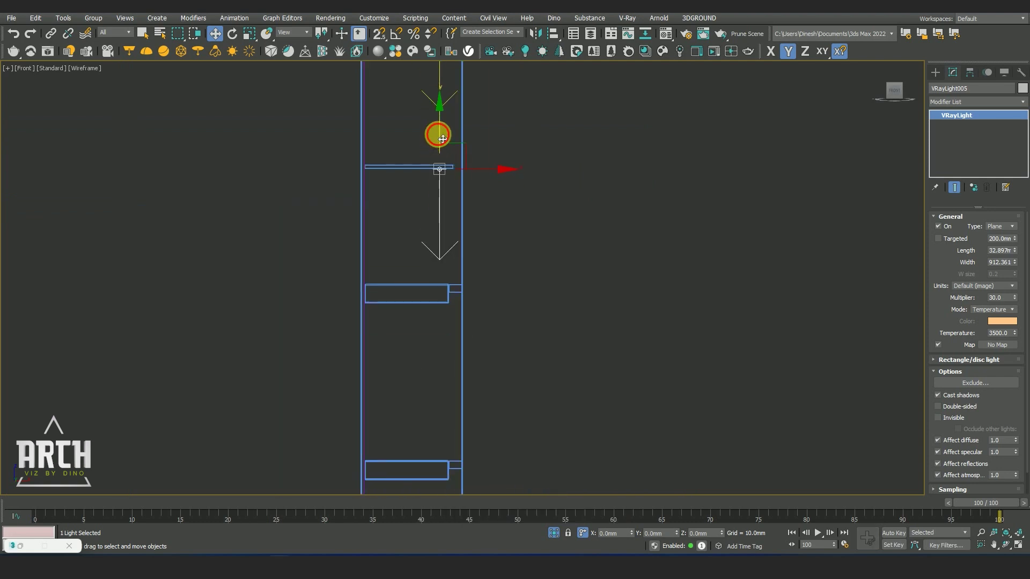
pyautogui.keyDown('shift'); pyautogui.moveTo(447, 278); pyautogui.dragTo(442, 272); pyautogui.keyUp('shift')
pyautogui.click(503, 337)
pyautogui.scroll(8, 444, 280)
pyautogui.scroll(-8, 440, 266)
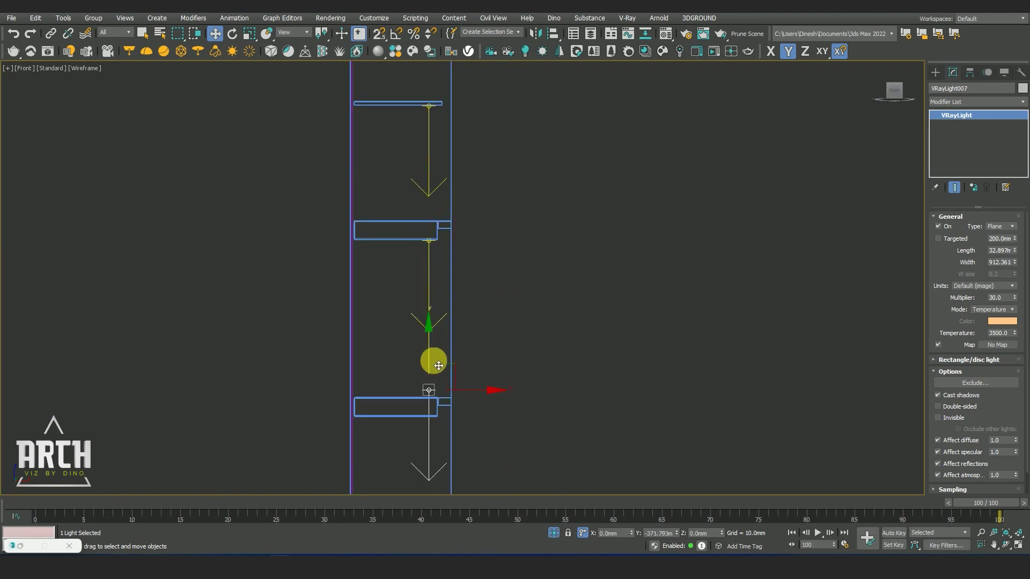
# Add further instanced strip lights beneath lower shelves, adjusting their height
pyautogui.keyDown('shift'); pyautogui.moveTo(441, 391); pyautogui.dragTo(441, 393); pyautogui.keyUp('shift')
pyautogui.click(512, 328)
pyautogui.scroll(3, 427, 258)
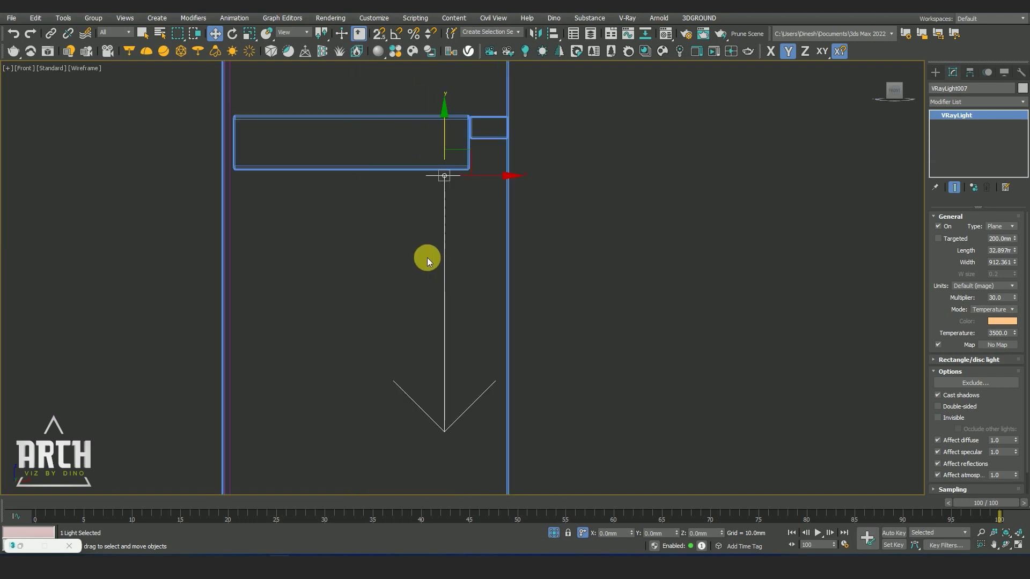
pyautogui.scroll(4, 439, 176)
pyautogui.scroll(-5, 441, 176)
pyautogui.keyDown('shift'); pyautogui.moveTo(438, 161); pyautogui.dragTo(439, 219); pyautogui.keyUp('shift')
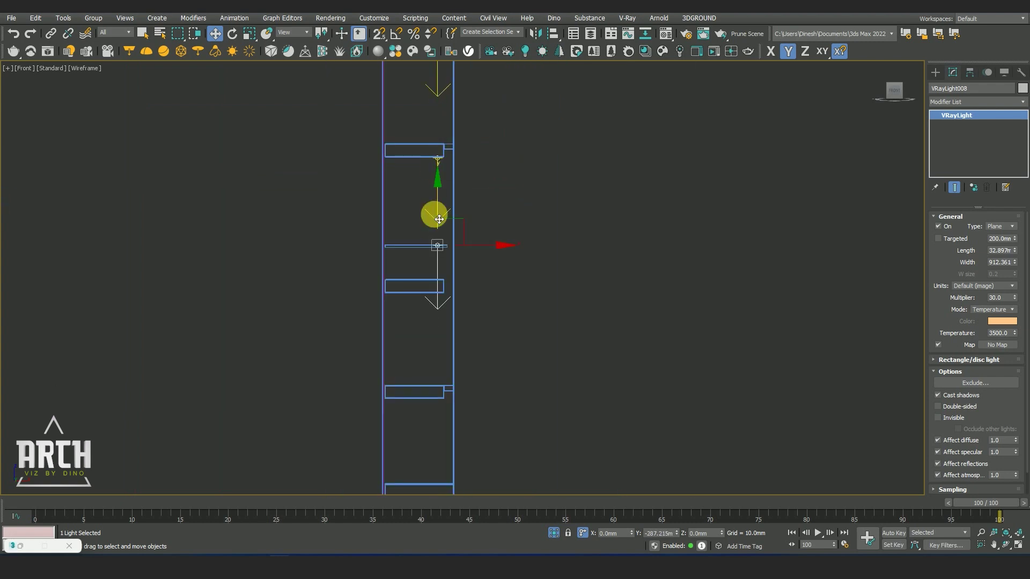
pyautogui.keyDown('shift'); pyautogui.moveTo(447, 264); pyautogui.dragTo(446, 264); pyautogui.keyUp('shift')
pyautogui.click(529, 326)
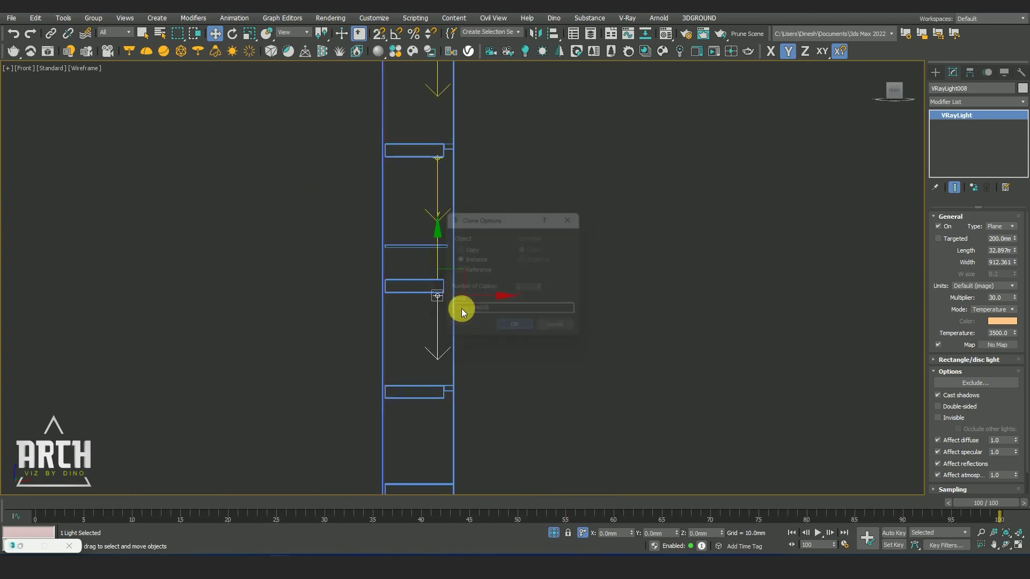
# Move a light up under its shelf and clone one more for the last shelf
pyautogui.scroll(4, 362, 237)
pyautogui.scroll(-5, 335, 195)
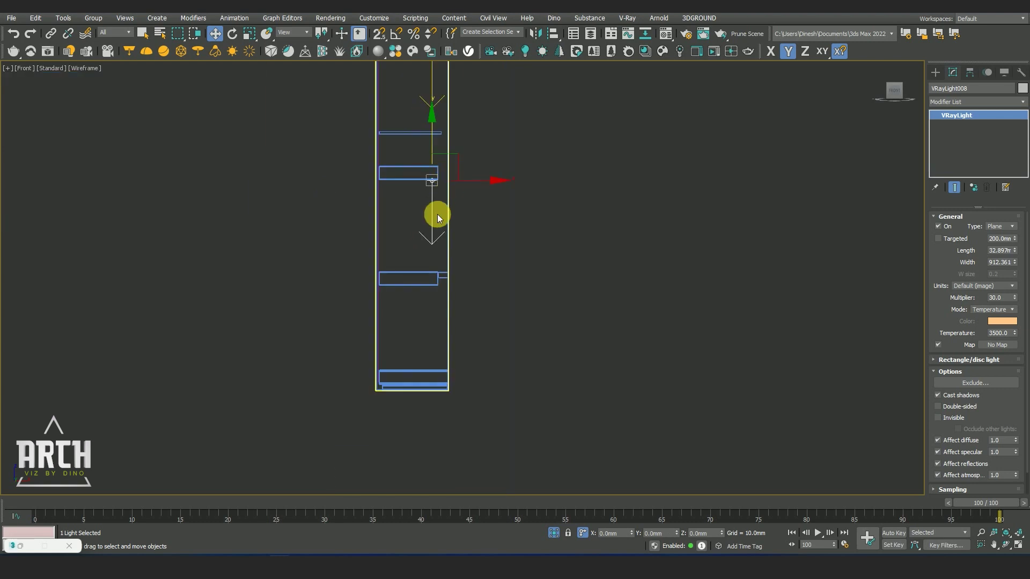
pyautogui.moveTo(436, 214); pyautogui.dragTo(442, 127)
pyautogui.keyDown('shift'); pyautogui.moveTo(433, 265); pyautogui.dragTo(428, 213); pyautogui.keyUp('shift')
pyautogui.click(505, 327)
# Orbit around the shelving unit in shaded mode to review the strip lights
pyautogui.scroll(3, 437, 287)
pyautogui.scroll(4, 424, 231)
pyautogui.scroll(-5, 490, 294)
pyautogui.scroll(-3, 478, 308)
pyautogui.keyDown('alt'); pyautogui.moveTo(478, 308); pyautogui.dragTo(529, 352, button='middle'); pyautogui.keyUp('alt')
pyautogui.click(529, 352)
pyautogui.press('F3')
pyautogui.scroll(4, 489, 293)
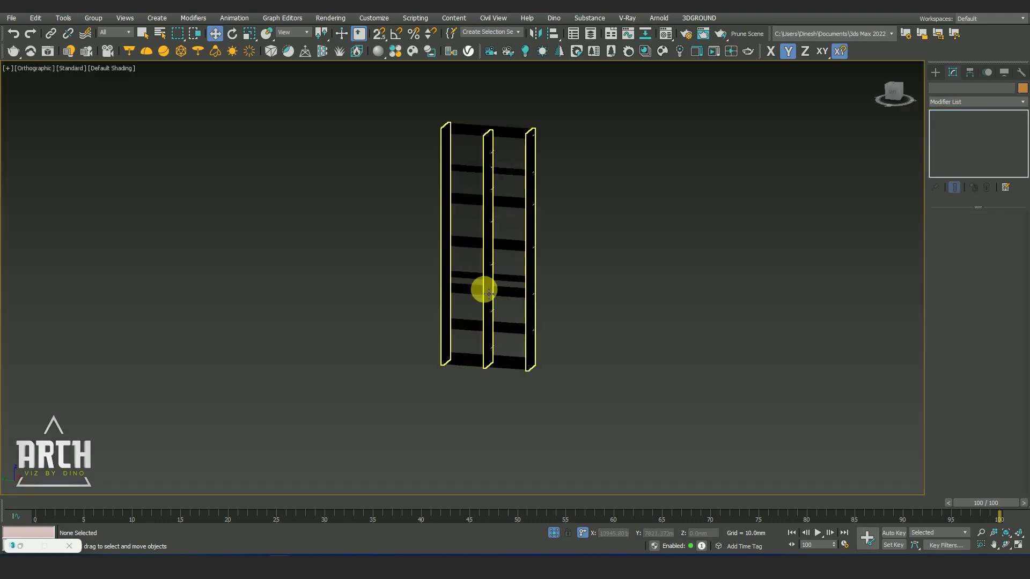
# Exit isolation in the camera view and open Render Setup with the last rendered image
pyautogui.hotkey('alt', 'w')
pyautogui.click(352, 327)
pyautogui.click(554, 533)
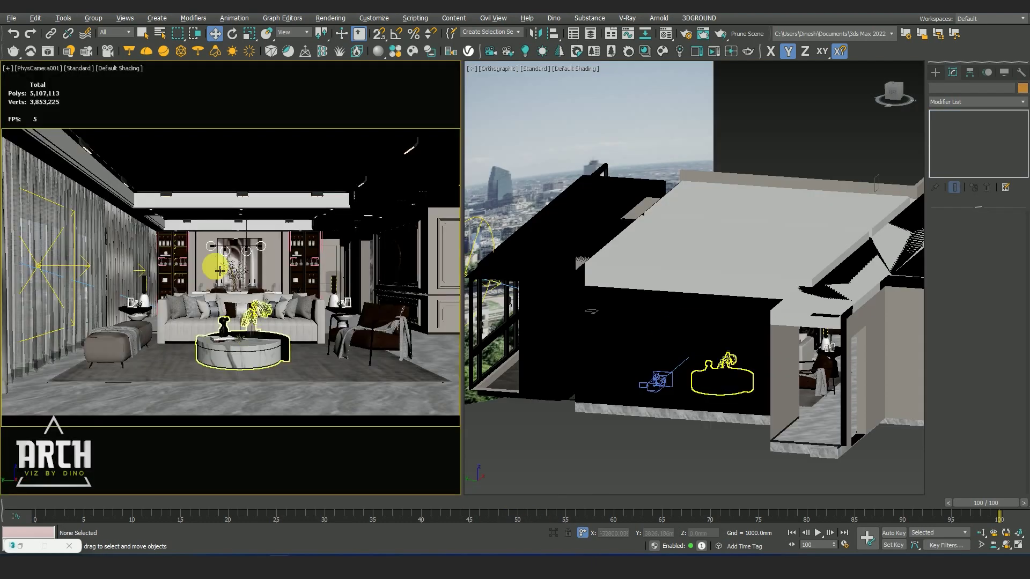
pyautogui.press('F10')
pyautogui.click(431, 212)
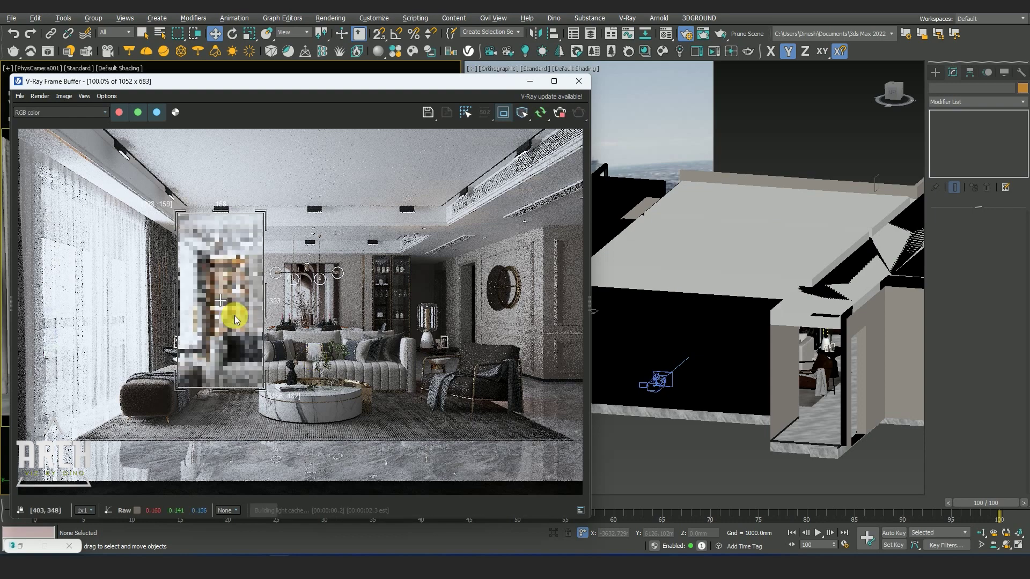
# Select strip light VRayLight004 and tick Invisible so the camera doesn't see it
pyautogui.scroll(5, 254, 283)
pyautogui.scroll(-5, 215, 263)
pyautogui.scroll(3, 225, 280)
pyautogui.scroll(-2, 237, 241)
pyautogui.scroll(-1, 236, 239)
pyautogui.scroll(3, 233, 237)
pyautogui.scroll(-2, 234, 237)
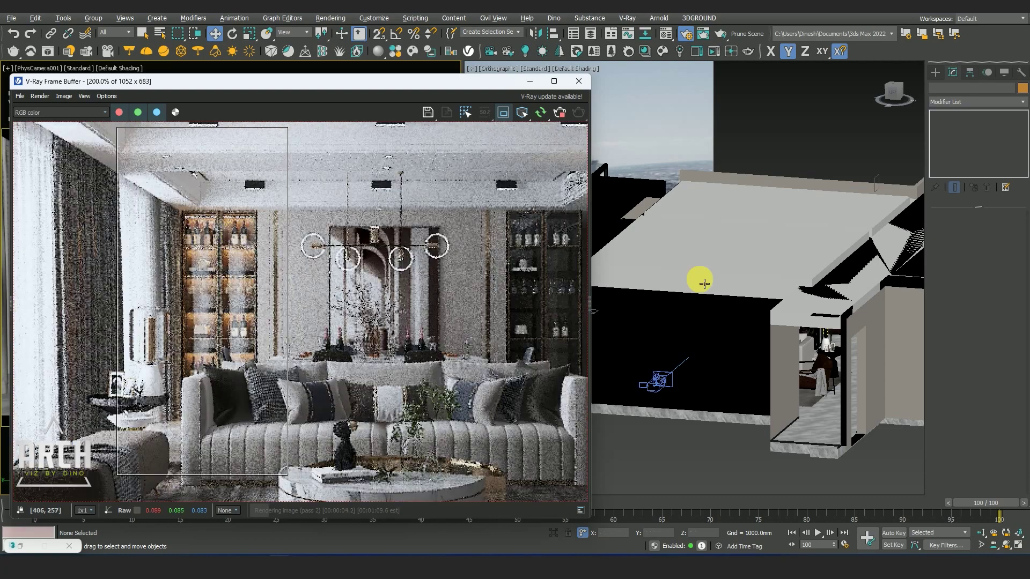
pyautogui.click(747, 292)
pyautogui.press('F3')
pyautogui.scroll(3, 745, 314)
pyautogui.scroll(4, 745, 314)
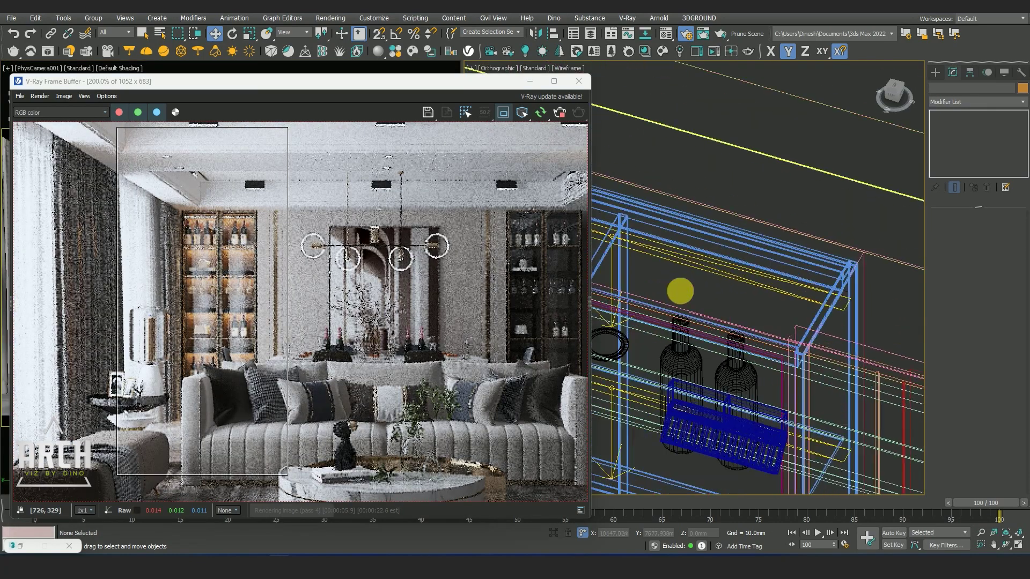
pyautogui.click(689, 264)
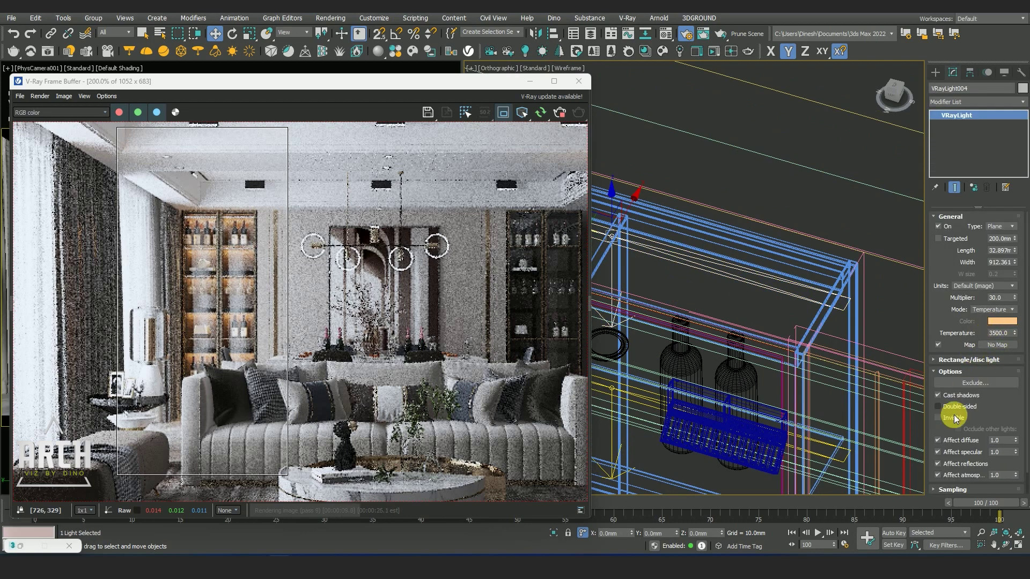
pyautogui.click(947, 420)
# Pan and zoom the progressive render to inspect the glowing shelves
pyautogui.moveTo(156, 223); pyautogui.dragTo(252, 202, button='middle')
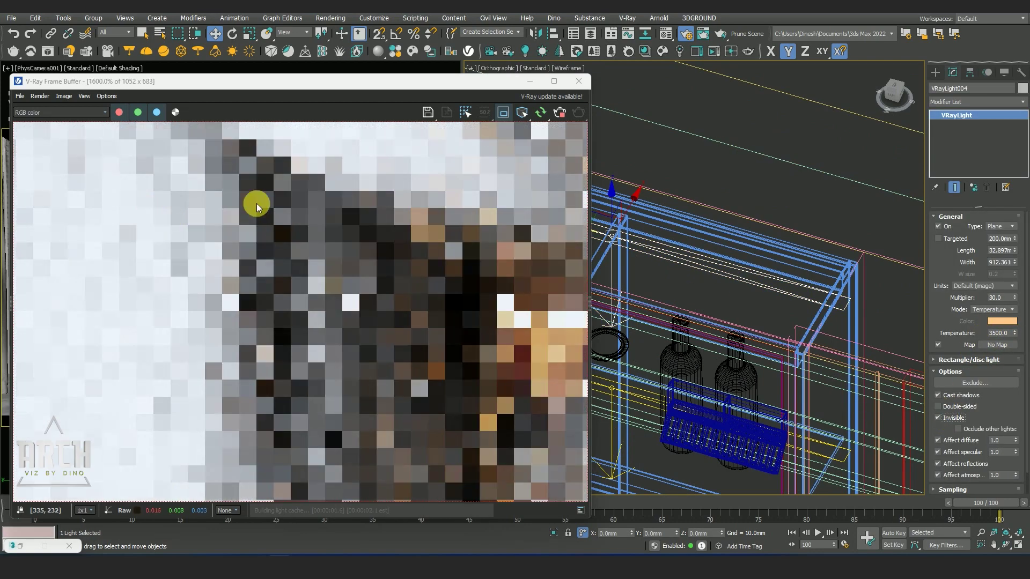
pyautogui.scroll(1, 314, 240)
pyautogui.scroll(-2, 314, 241)
pyautogui.scroll(-1, 334, 294)
pyautogui.scroll(2, 260, 297)
pyautogui.scroll(-1, 238, 281)
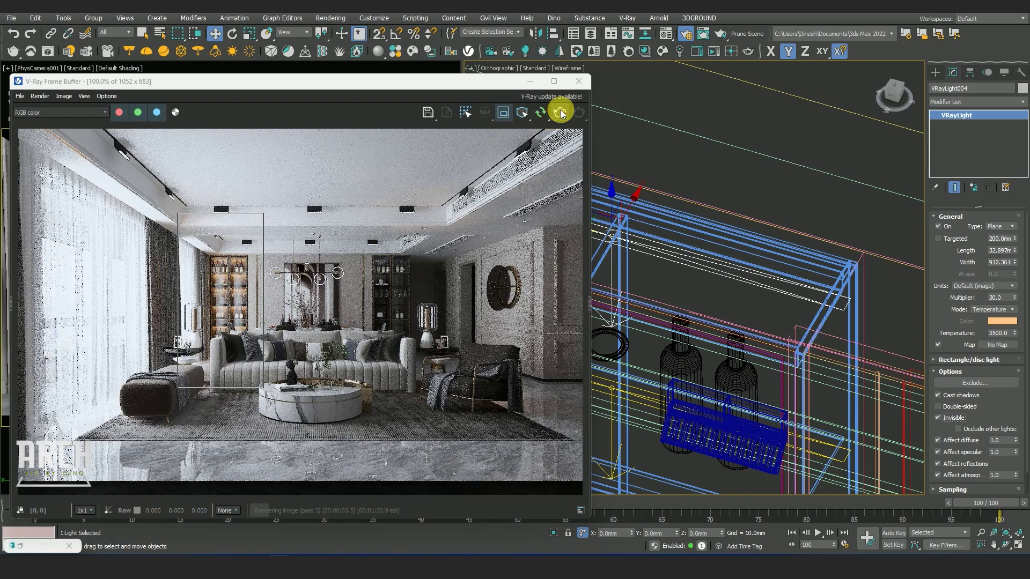
# Close the frame buffer and Render Setup, returning to a maximized Top view of the scene
pyautogui.click(579, 81)
pyautogui.click(534, 142)
pyautogui.press('F10')
pyautogui.hotkey('alt', 'w')
pyautogui.press('t')
pyautogui.press('z')
pyautogui.scroll(3, 368, 229)
# Restrict the selection filter to Lights and select the six warm shelf strip lights
pyautogui.scroll(4, 237, 172)
pyautogui.moveTo(430, 320); pyautogui.dragTo(537, 274, button='middle')
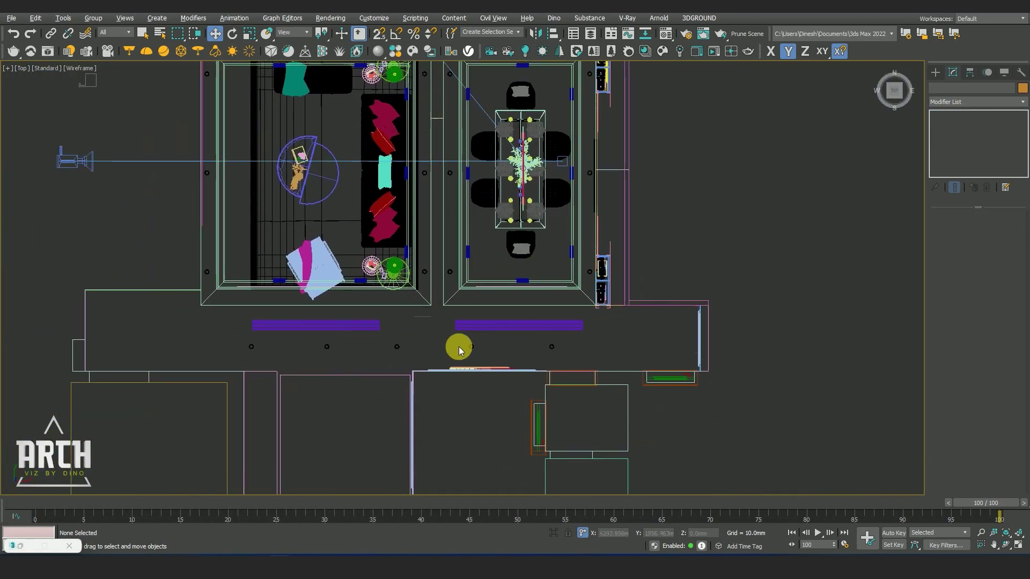
pyautogui.moveTo(460, 343); pyautogui.dragTo(476, 382, button='middle')
pyautogui.click(124, 34)
pyautogui.click(116, 67)
pyautogui.scroll(-2, 692, 263)
pyautogui.scroll(5, 611, 181)
pyautogui.scroll(2, 590, 116)
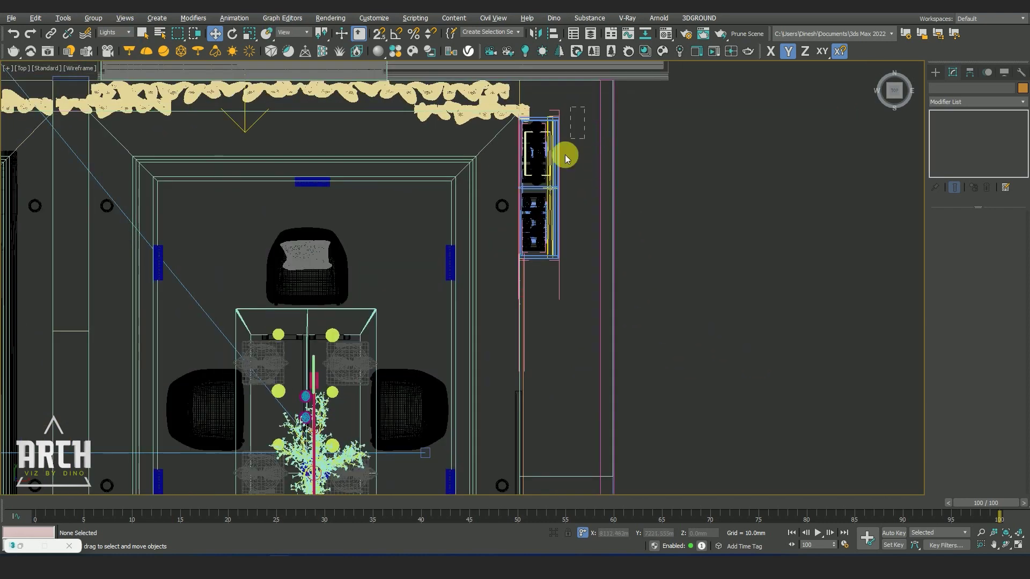
pyautogui.moveTo(585, 106); pyautogui.dragTo(551, 245)
# Shift-drag the six shelf lights downward to create copies
pyautogui.scroll(-3, 550, 126)
pyautogui.scroll(-3, 555, 161)
pyautogui.scroll(2, 561, 187)
pyautogui.keyDown('shift'); pyautogui.moveTo(539, 105); pyautogui.dragTo(535, 257); pyautogui.keyUp('shift')
pyautogui.click(489, 325)
# Move the copied lights down into the cabinet shelves and nudge them sideways
pyautogui.moveTo(555, 359); pyautogui.dragTo(510, 234, button='middle')
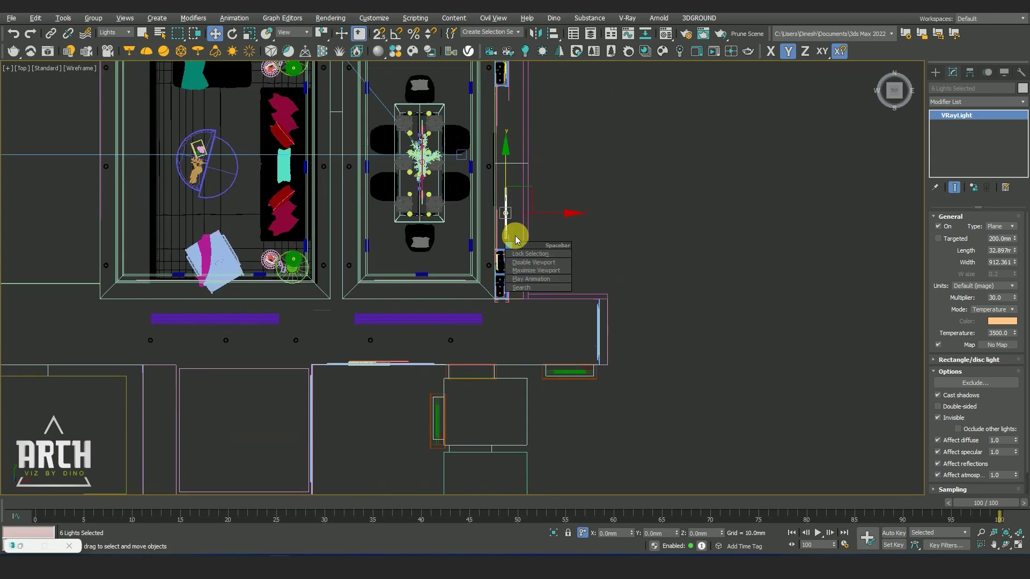
pyautogui.scroll(3, 507, 236)
pyautogui.scroll(3, 512, 346)
pyautogui.scroll(-1, 526, 234)
pyautogui.scroll(1, 515, 195)
pyautogui.moveTo(503, 188); pyautogui.dragTo(506, 230)
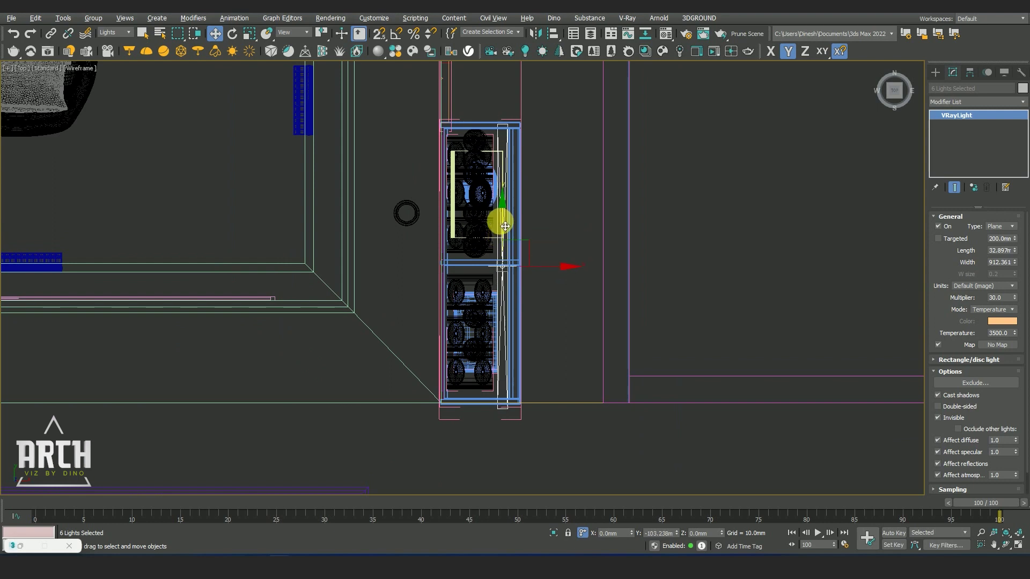
pyautogui.press('r')
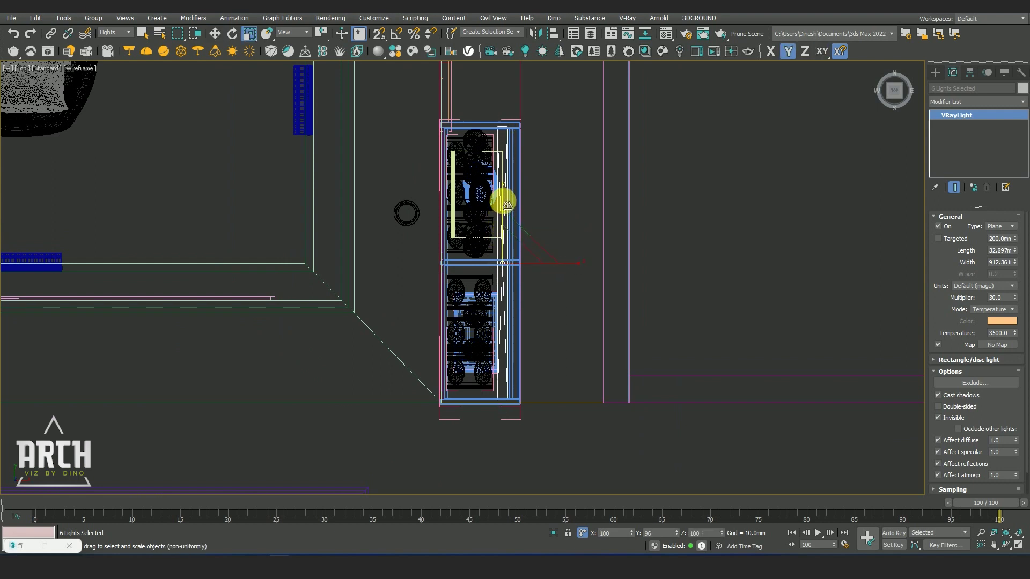
pyautogui.scroll(2, 501, 241)
pyautogui.press('w')
pyautogui.scroll(-1, 494, 271)
pyautogui.scroll(3, 519, 267)
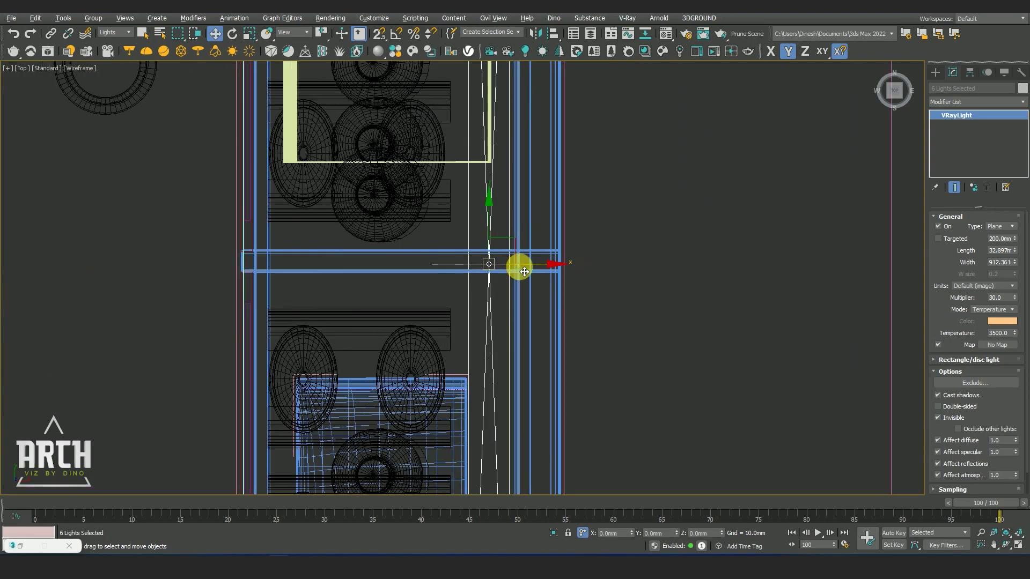
pyautogui.moveTo(538, 269); pyautogui.dragTo(544, 270)
pyautogui.scroll(-1, 541, 269)
pyautogui.moveTo(531, 267)
pyautogui.keyDown('alt'); pyautogui.mouseDown(button='middle')
pyautogui.moveTo(466, 271)
pyautogui.moveTo(519, 308)
pyautogui.moveTo(580, 279)
pyautogui.moveTo(501, 260)
pyautogui.moveTo(499, 231)
pyautogui.moveTo(496, 264)
pyautogui.mouseUp(button='middle'); pyautogui.keyUp('alt')
# Inspect the copied lights in a shaded perspective view with edges, shifting them slightly
pyautogui.press('p')
pyautogui.press('F3')
pyautogui.scroll(3, 451, 308)
pyautogui.scroll(3, 551, 283)
pyautogui.scroll(-5, 580, 279)
pyautogui.scroll(2, 498, 230)
pyautogui.press('F4')
pyautogui.scroll(-2, 483, 258)
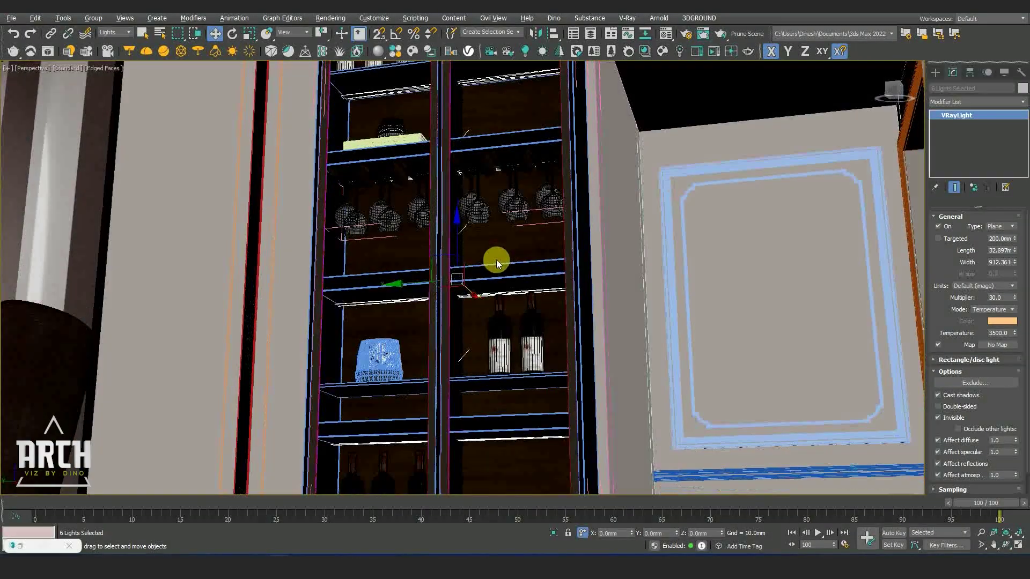
pyautogui.scroll(3, 468, 293)
pyautogui.moveTo(468, 293); pyautogui.dragTo(465, 278)
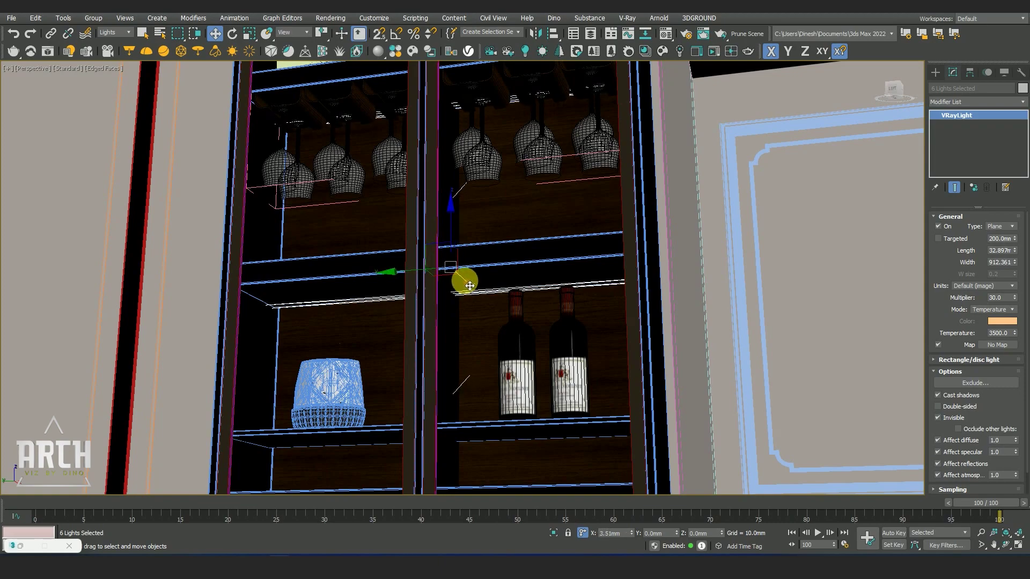
pyautogui.scroll(-2, 476, 324)
pyautogui.keyDown('alt'); pyautogui.moveTo(476, 324); pyautogui.dragTo(494, 276, button='middle'); pyautogui.keyUp('alt')
pyautogui.scroll(3, 494, 276)
pyautogui.scroll(-2, 497, 276)
pyautogui.moveTo(471, 242)
pyautogui.keyDown('alt'); pyautogui.mouseDown(button='middle')
pyautogui.moveTo(467, 184)
pyautogui.moveTo(465, 282)
pyautogui.mouseUp(button='middle'); pyautogui.keyUp('alt')
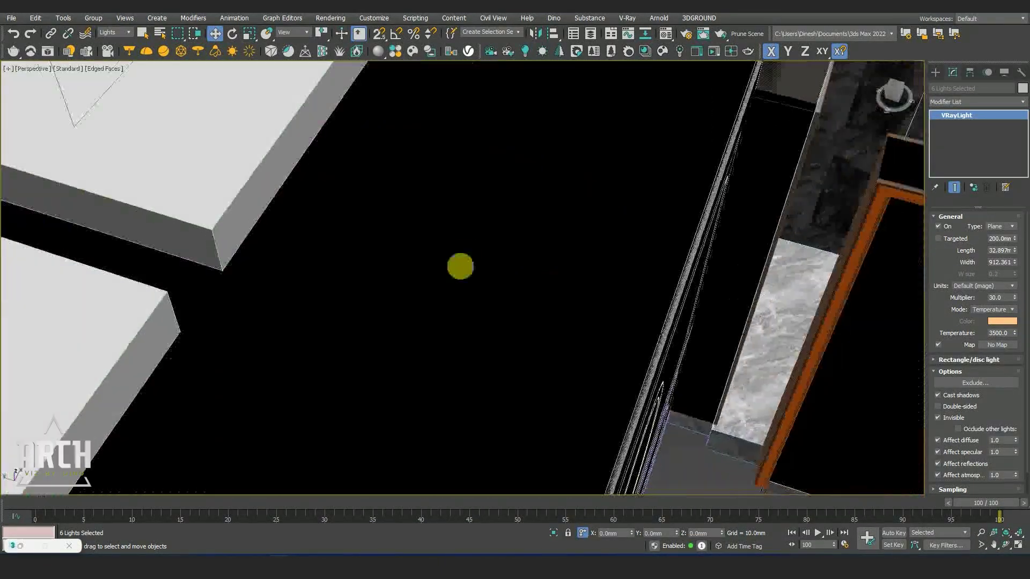
# Check the lights' placement in top and front views, then deselect them
pyautogui.press('t')
pyautogui.press('F3')
pyautogui.scroll(-3, 477, 256)
pyautogui.scroll(3, 483, 257)
pyautogui.press('f')
pyautogui.scroll(2, 478, 258)
pyautogui.scroll(2, 474, 184)
pyautogui.scroll(2, 460, 124)
pyautogui.press('t')
pyautogui.scroll(2, 466, 290)
pyautogui.scroll(2, 474, 252)
pyautogui.scroll(-4, 476, 258)
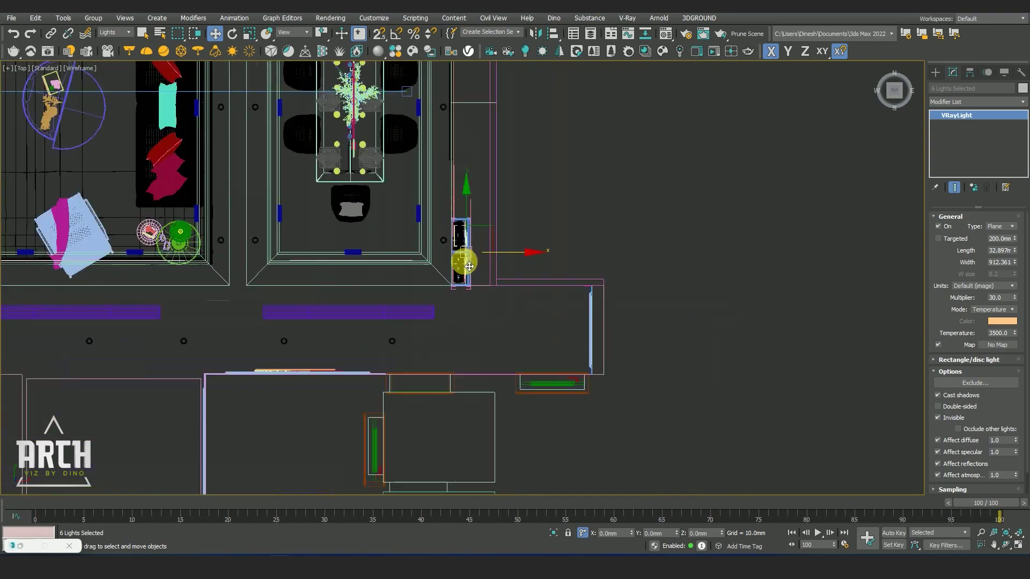
pyautogui.keyDown('alt'); pyautogui.moveTo(467, 260); pyautogui.dragTo(517, 219, button='middle'); pyautogui.keyUp('alt')
pyautogui.click(475, 184)
pyautogui.scroll(3, 439, 202)
pyautogui.scroll(-5, 438, 202)
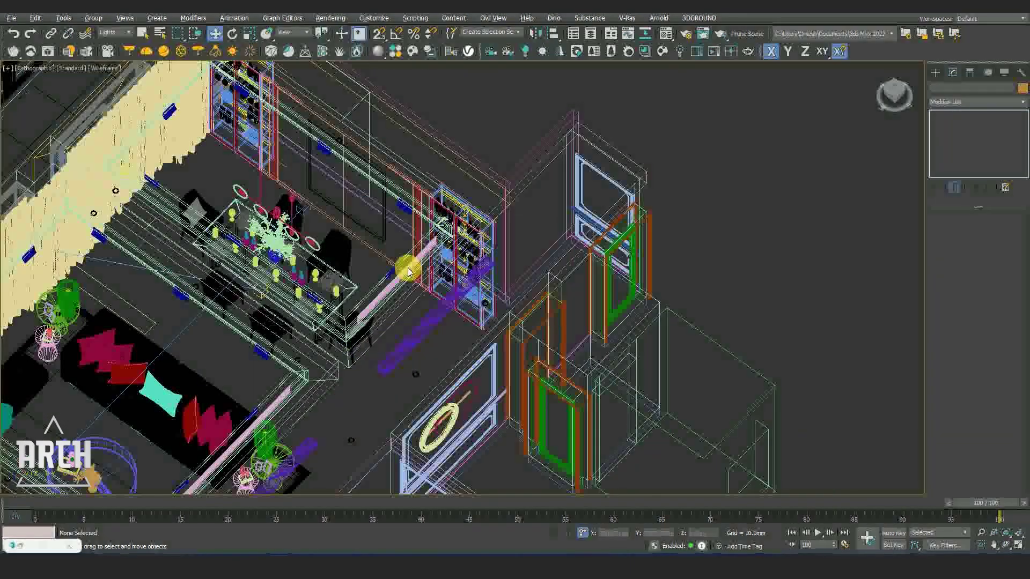
# Isolate the lights in a maximized view and select the pendant light group
pyautogui.hotkey('alt', 'w')
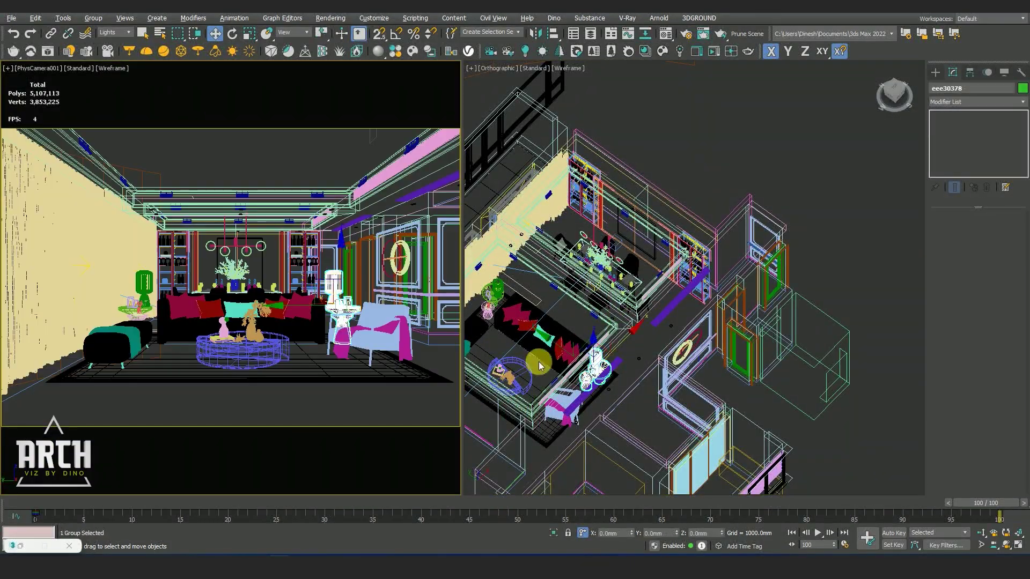
pyautogui.hotkey('alt', 'q')
pyautogui.hotkey('alt', 'w')
pyautogui.press('t')
pyautogui.moveTo(506, 271)
pyautogui.keyDown('alt'); pyautogui.mouseDown(button='middle')
pyautogui.moveTo(490, 253)
pyautogui.moveTo(478, 119)
pyautogui.mouseUp(button='middle'); pyautogui.keyUp('alt')
pyautogui.scroll(5, 432, 221)
pyautogui.scroll(2, 499, 204)
pyautogui.click(386, 169)
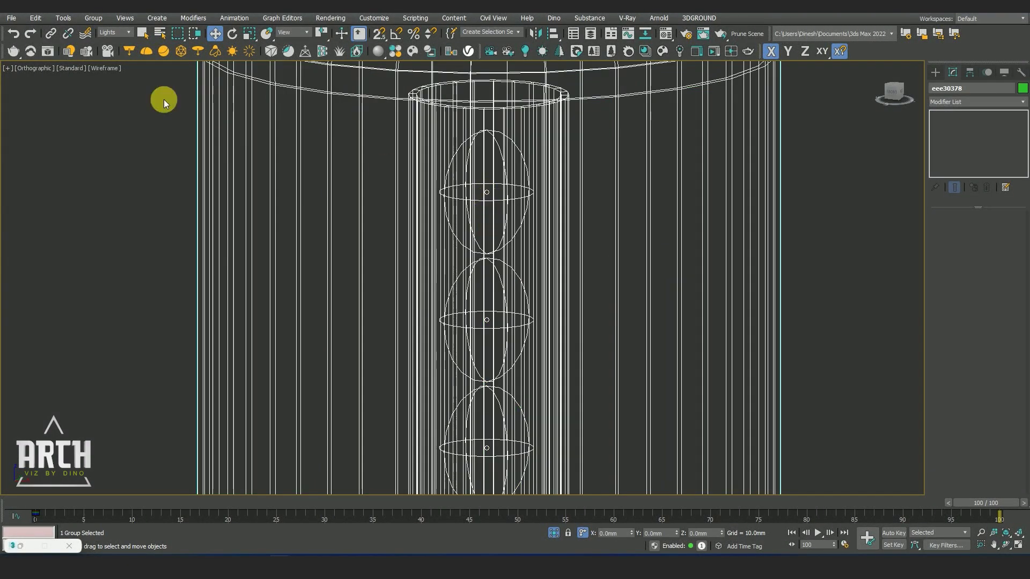
# Open the pendant group and check the top sphere light's settings (4500 K)
pyautogui.click(86, 21)
pyautogui.click(180, 108)
pyautogui.scroll(2, 493, 196)
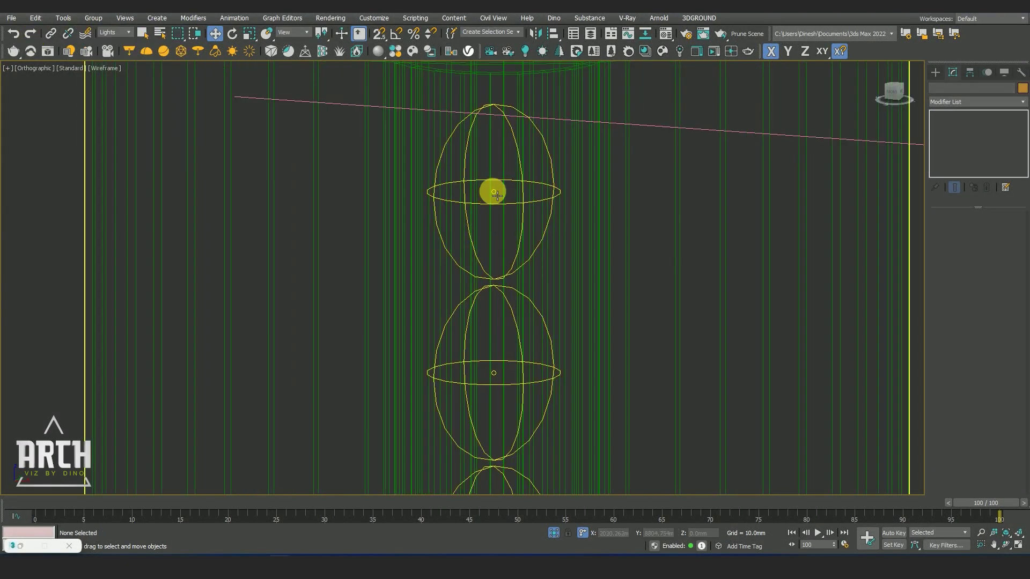
pyautogui.click(495, 194)
pyautogui.click(95, 19)
pyautogui.click(127, 75)
pyautogui.click(494, 193)
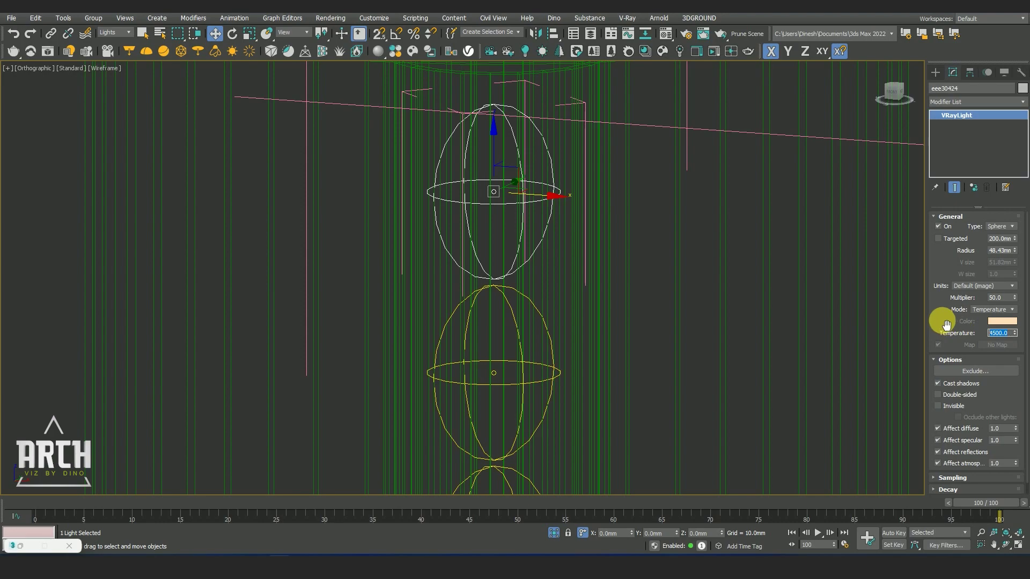
pyautogui.scroll(-5, 513, 195)
pyautogui.scroll(-3, 636, 291)
pyautogui.click(636, 291)
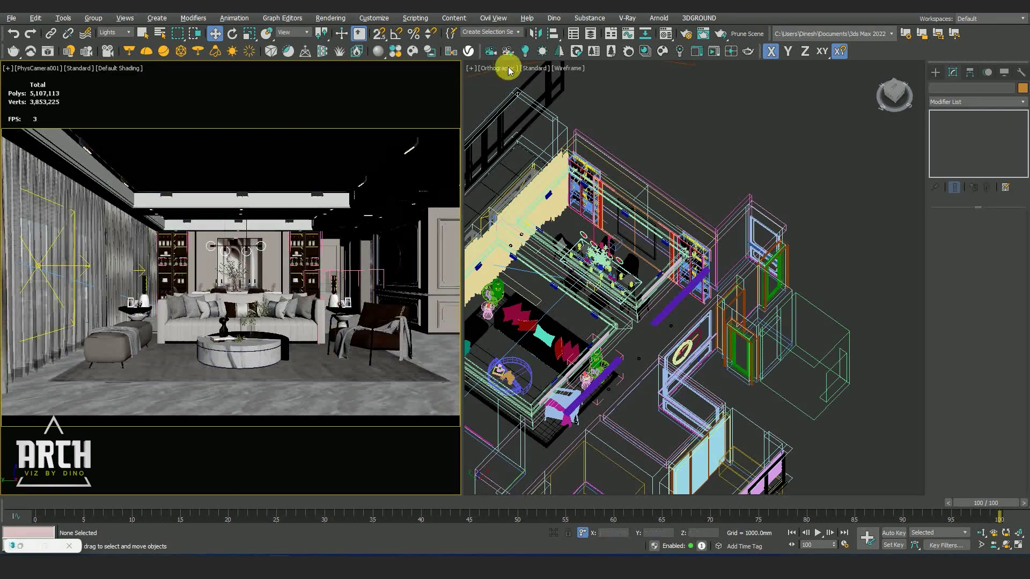
# Render the full living-room frame in the VFB with region render disabled
pyautogui.press('F10')
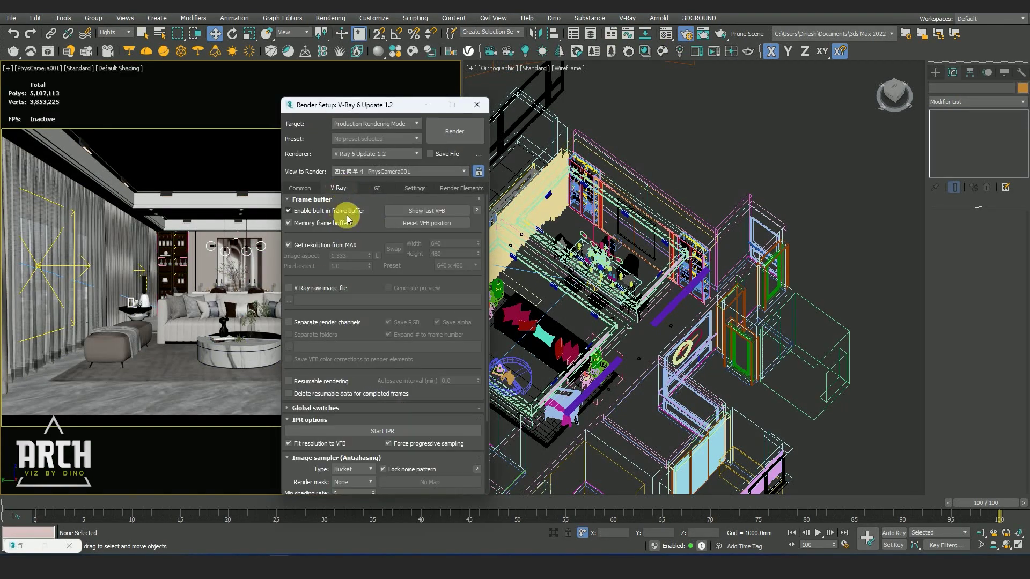
pyautogui.click(413, 212)
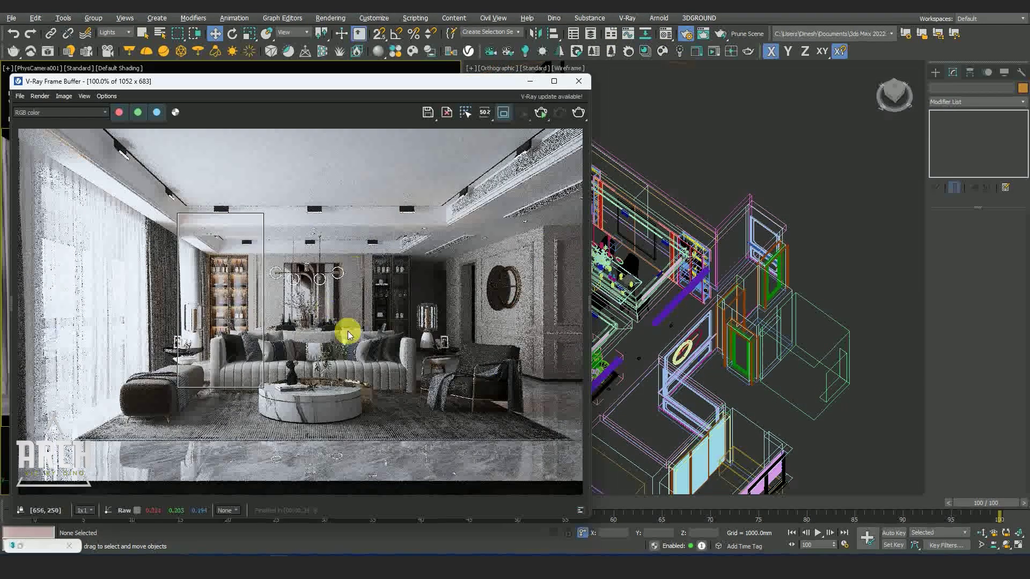
pyautogui.click(505, 116)
pyautogui.click(562, 112)
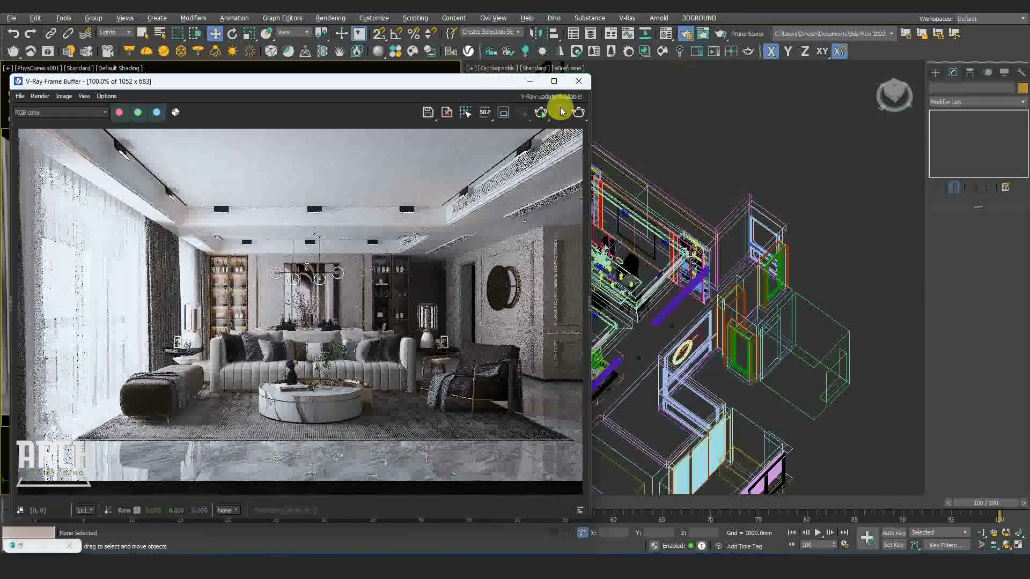
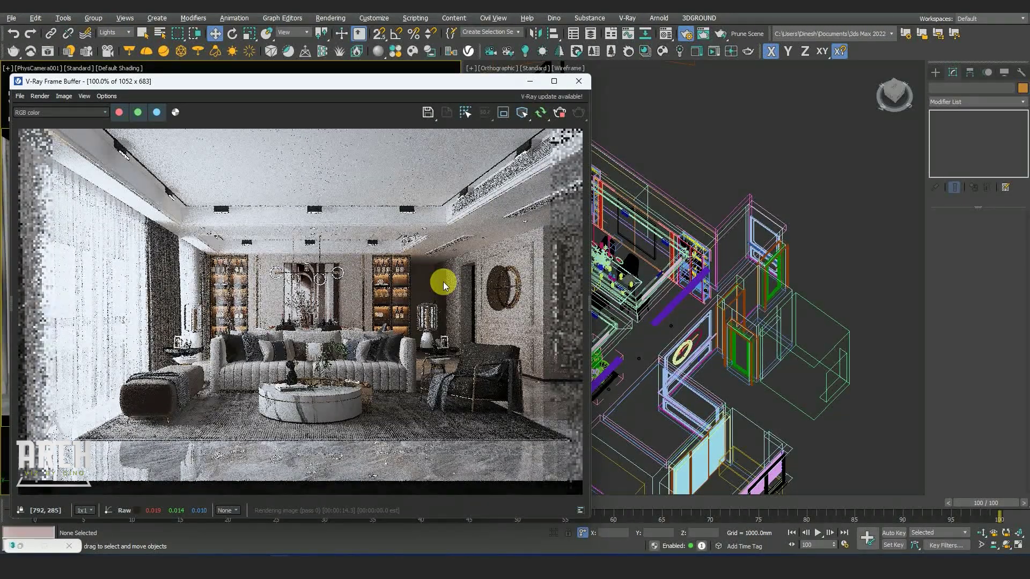
# Review the progressive living-room test render in the V-Ray Frame Buffer and close it
pyautogui.scroll(2, 466, 285)
pyautogui.scroll(-2, 467, 286)
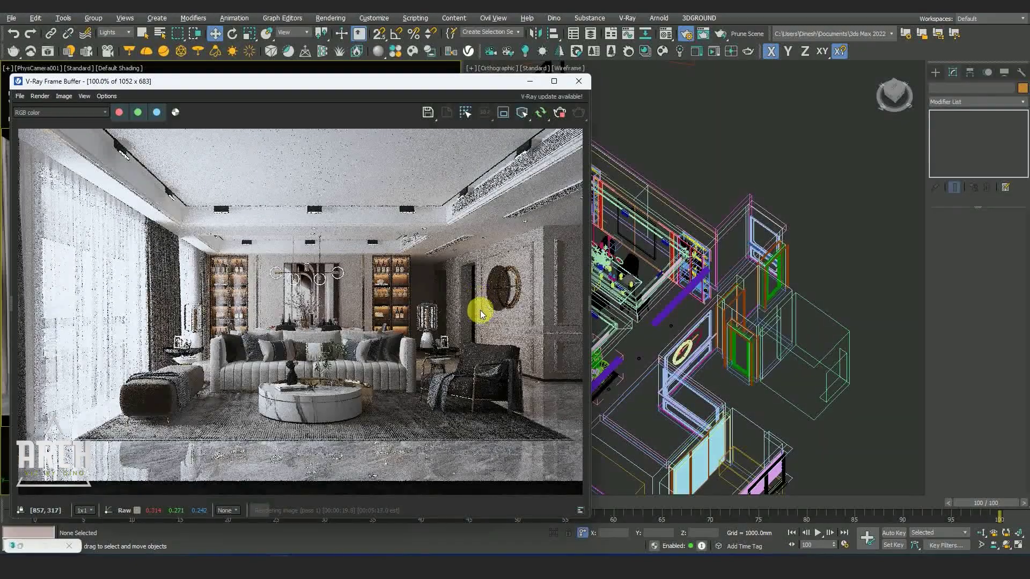
pyautogui.scroll(2, 439, 322)
pyautogui.scroll(-2, 439, 317)
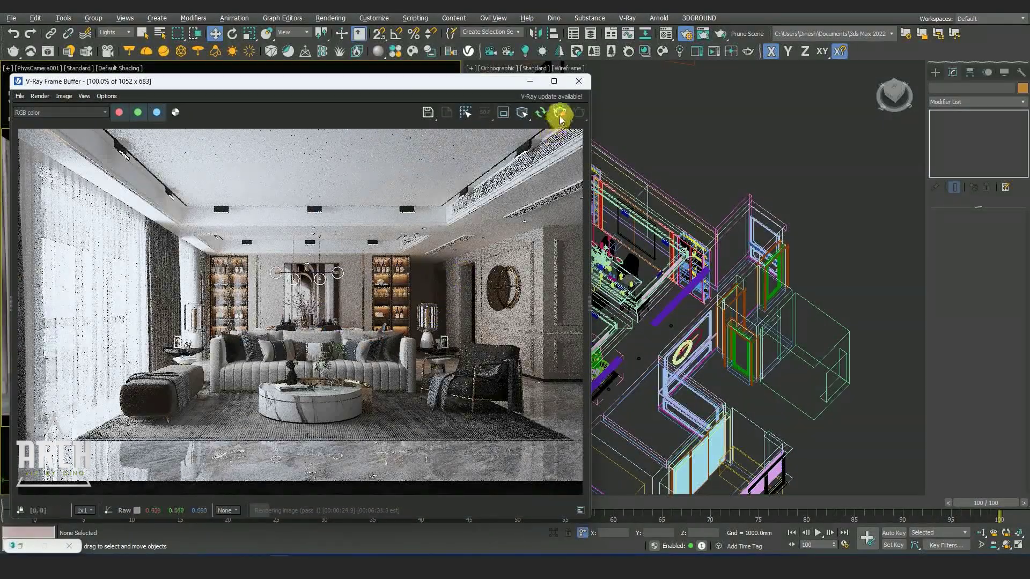
pyautogui.click(578, 82)
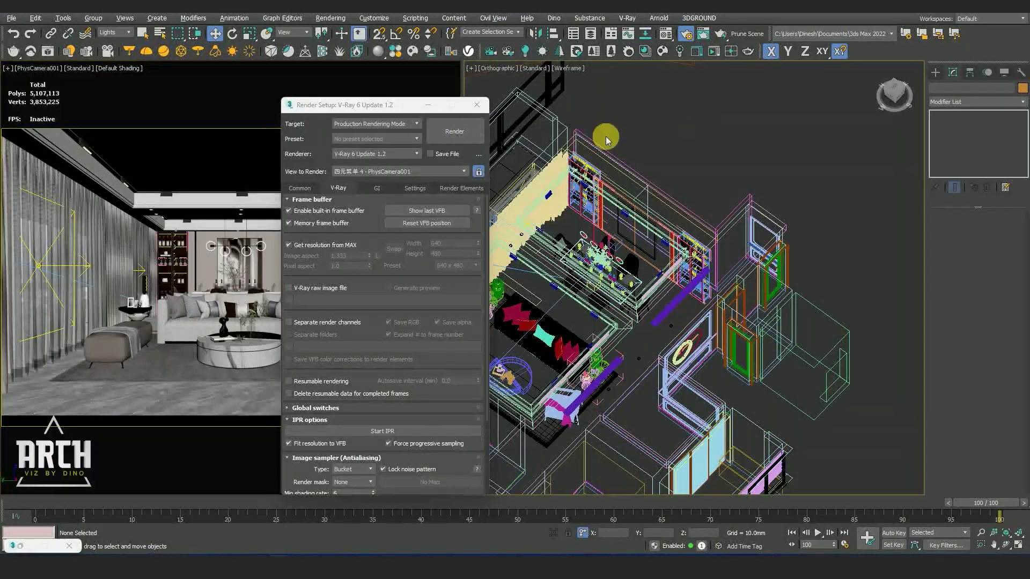
# In a maximized Top view, clone the ceiling light as a copy placed near the sofa
pyautogui.click(476, 105)
pyautogui.press('t')
pyautogui.hotkey('alt', 'w')
pyautogui.scroll(-5, 518, 230)
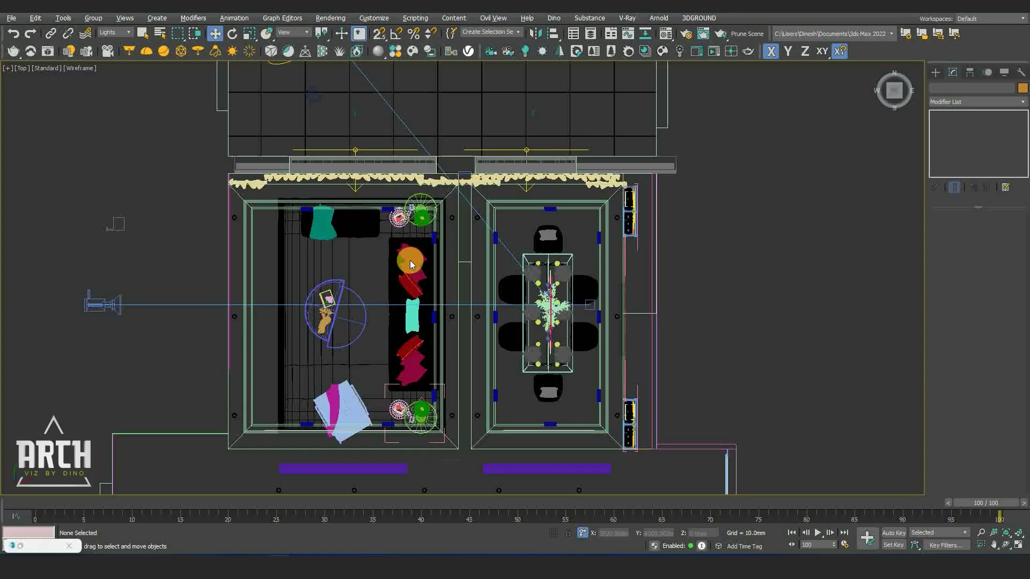
pyautogui.click(358, 201)
pyautogui.scroll(2, 362, 204)
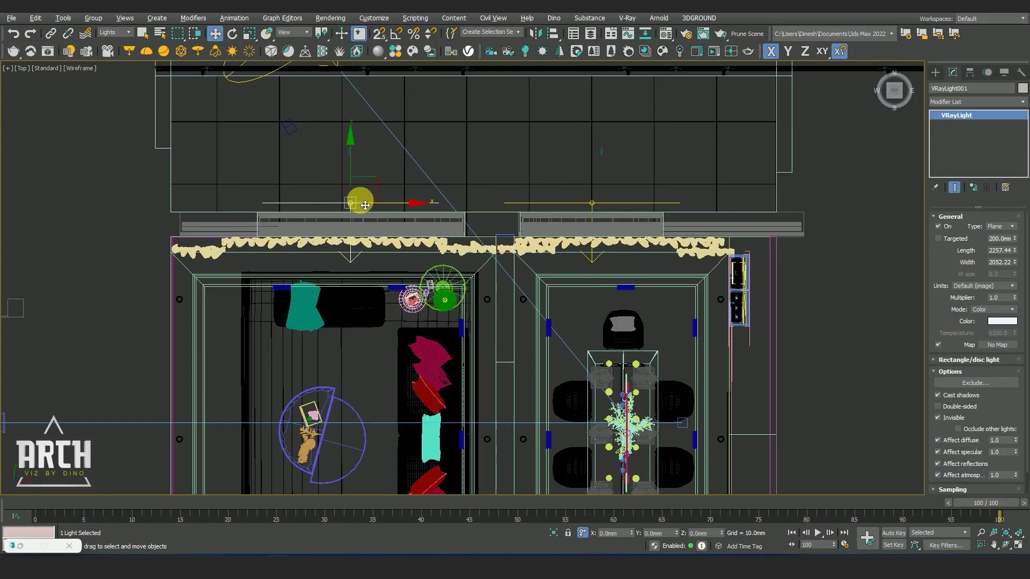
pyautogui.scroll(-5, 367, 180)
pyautogui.scroll(3, 368, 177)
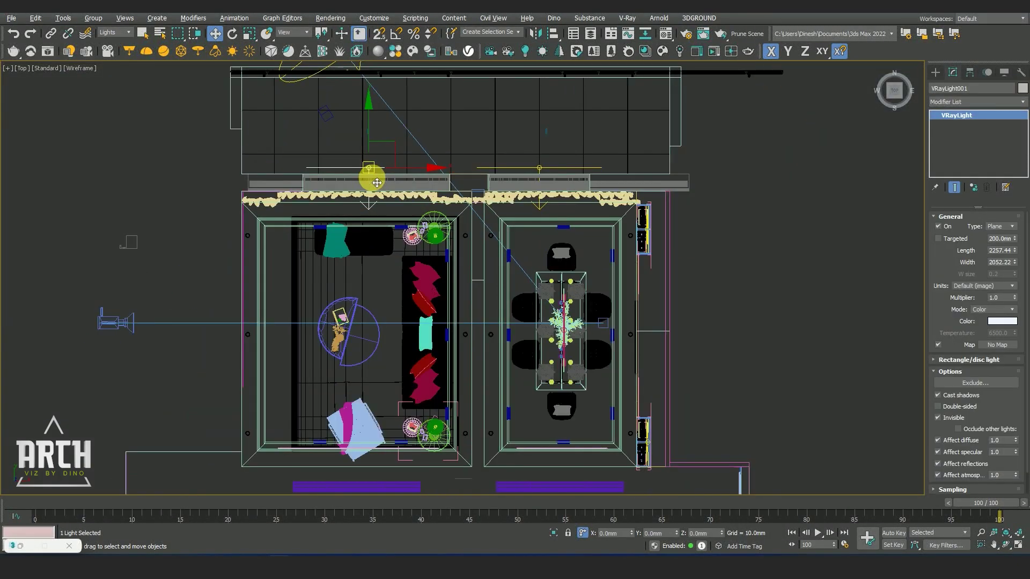
pyautogui.scroll(1, 390, 163)
pyautogui.keyDown('shift'); pyautogui.moveTo(401, 143); pyautogui.dragTo(368, 187); pyautogui.keyUp('shift')
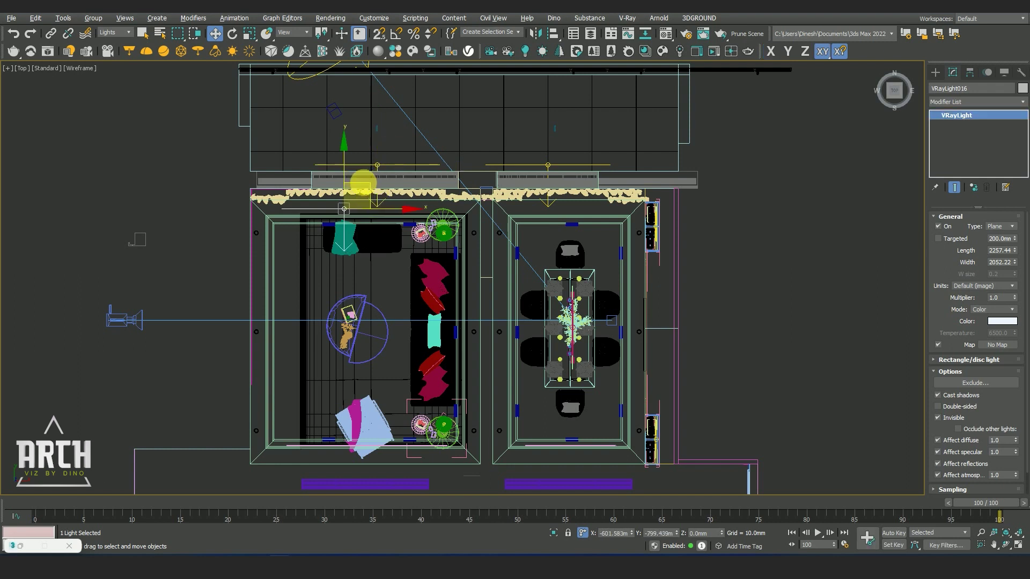
pyautogui.click(515, 328)
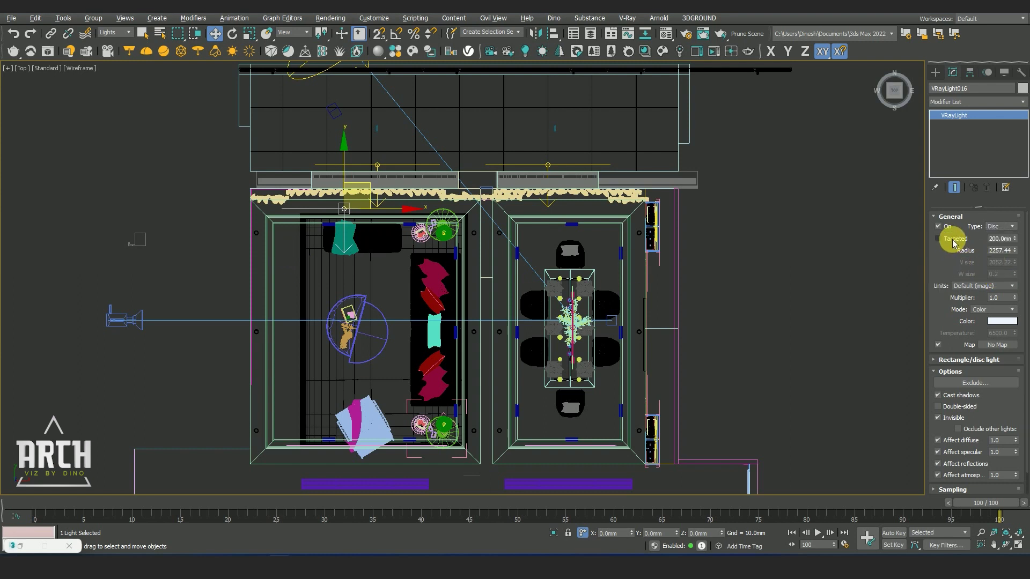
# Move the new light's target onto the sofa cushion in Top view, then reselect the light
pyautogui.rightClick(384, 268)
pyautogui.click(408, 252)
pyautogui.moveTo(364, 200); pyautogui.dragTo(454, 325)
pyautogui.rightClick(459, 328)
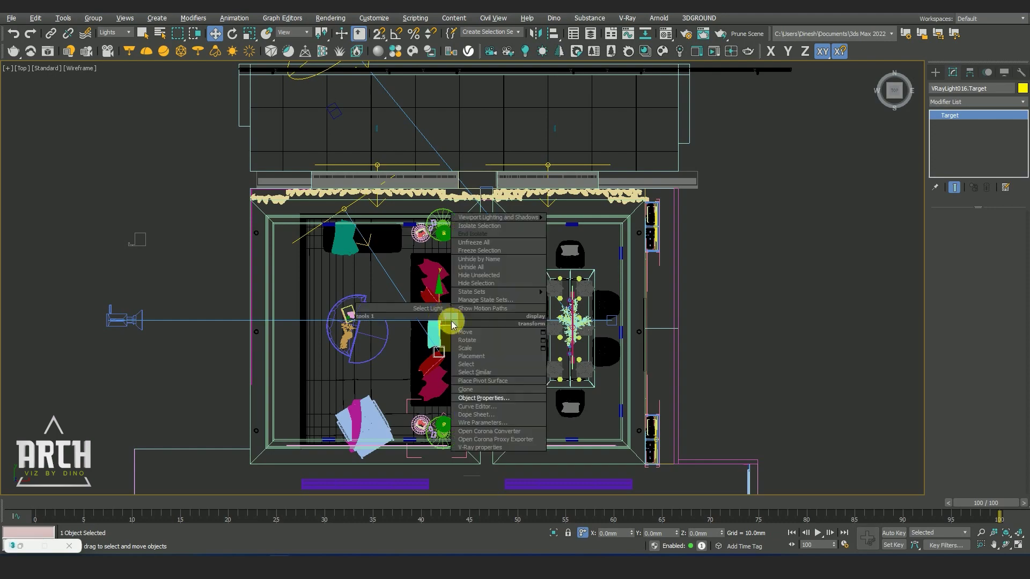
pyautogui.click(483, 312)
# Lower the light's target down onto the sofa in the Left view and reselect the disc light
pyautogui.press('f')
pyautogui.scroll(-3, 376, 296)
pyautogui.scroll(3, 376, 296)
pyautogui.press('l')
pyautogui.scroll(-3, 375, 292)
pyautogui.scroll(4, 468, 315)
pyautogui.rightClick(521, 302)
pyautogui.click(543, 286)
pyautogui.moveTo(533, 262); pyautogui.dragTo(557, 337)
pyautogui.rightClick(559, 355)
pyautogui.click(411, 309)
pyautogui.rightClick(539, 339)
pyautogui.click(474, 313)
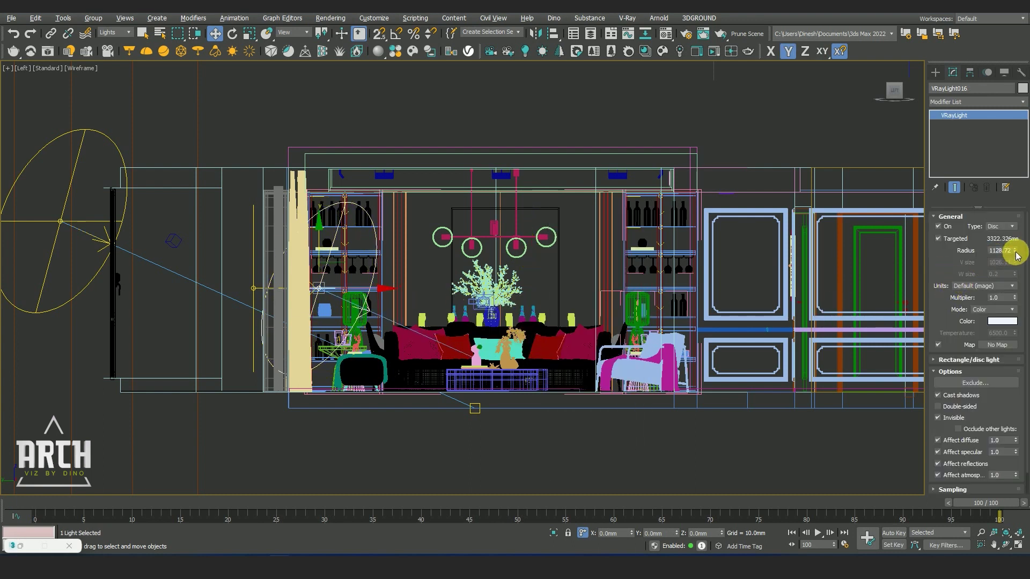
# Reduce the disc light radius to 464.367 and move it left above the sofa in Top view
pyautogui.moveTo(1016, 281); pyautogui.dragTo(1015, 300)
pyautogui.keyDown('alt'); pyautogui.moveTo(461, 300); pyautogui.dragTo(397, 324, button='middle'); pyautogui.keyUp('alt')
pyautogui.press('t')
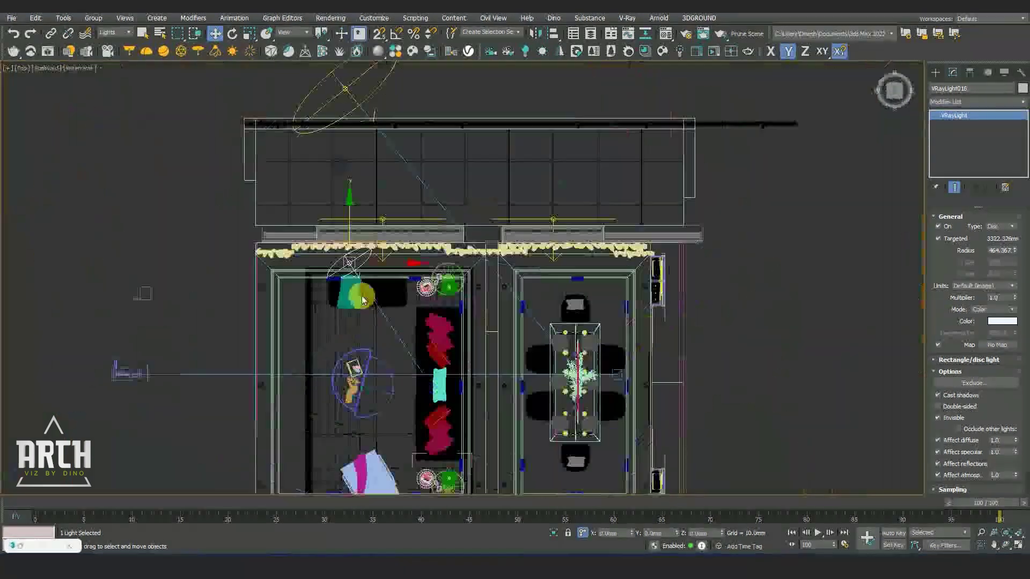
pyautogui.scroll(4, 344, 255)
pyautogui.scroll(4, 343, 254)
pyautogui.moveTo(417, 190); pyautogui.dragTo(348, 205)
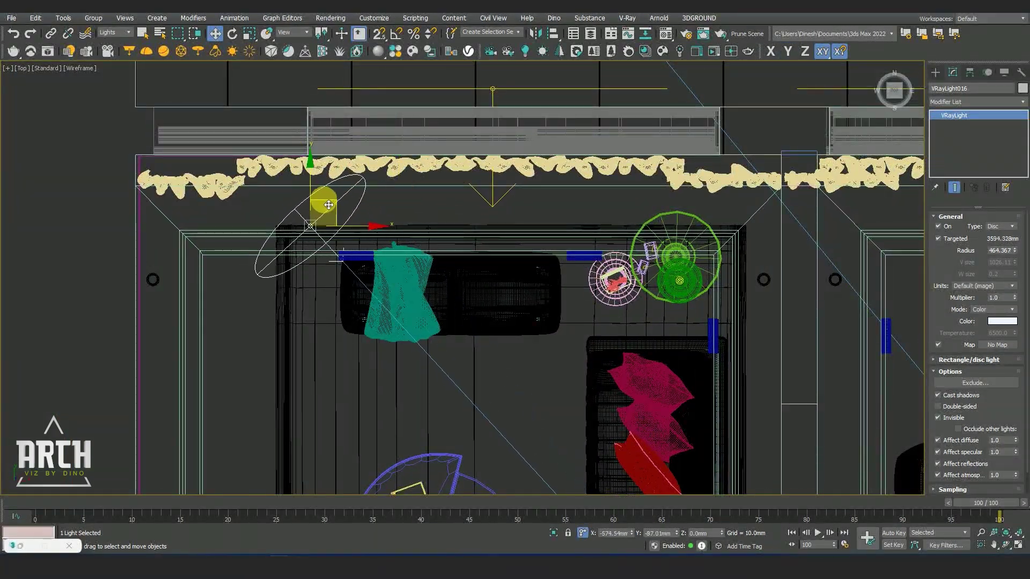
# Check the light's target in Front view, restore the two-viewport layout, and render the camera view
pyautogui.press('f')
pyautogui.rightClick(423, 219)
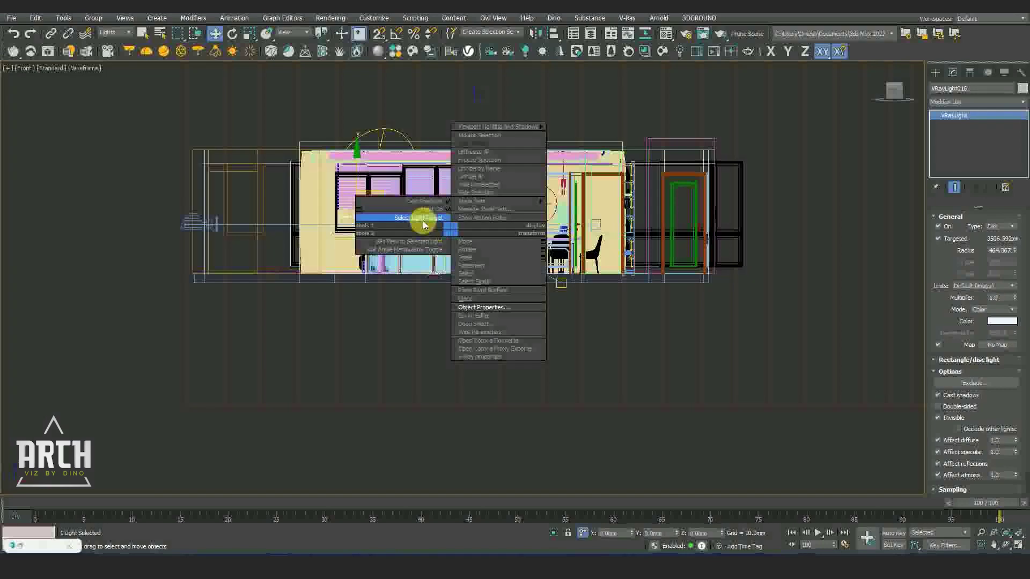
pyautogui.click(418, 226)
pyautogui.scroll(4, 374, 205)
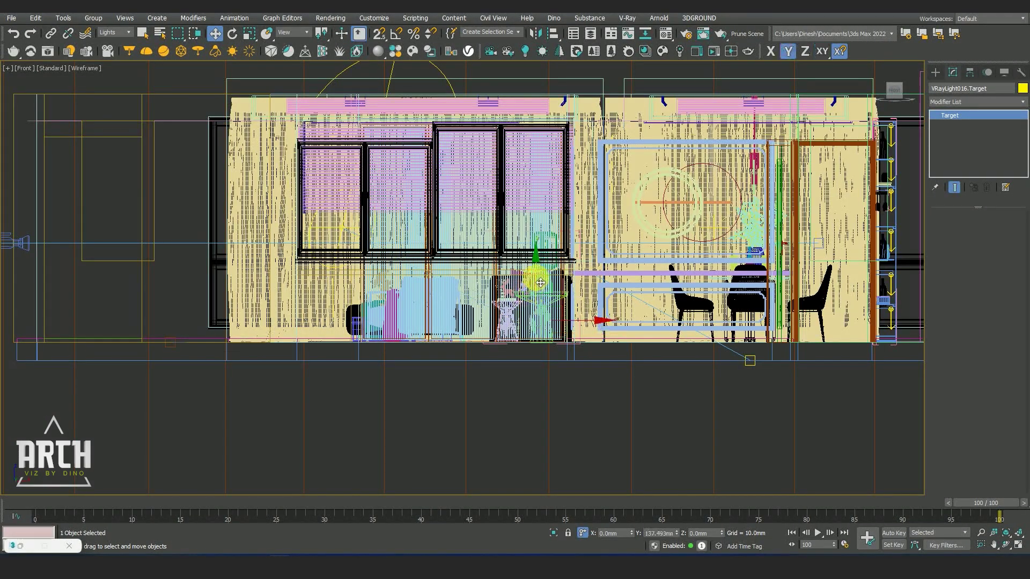
pyautogui.hotkey('alt', 'w')
pyautogui.rightClick(119, 240)
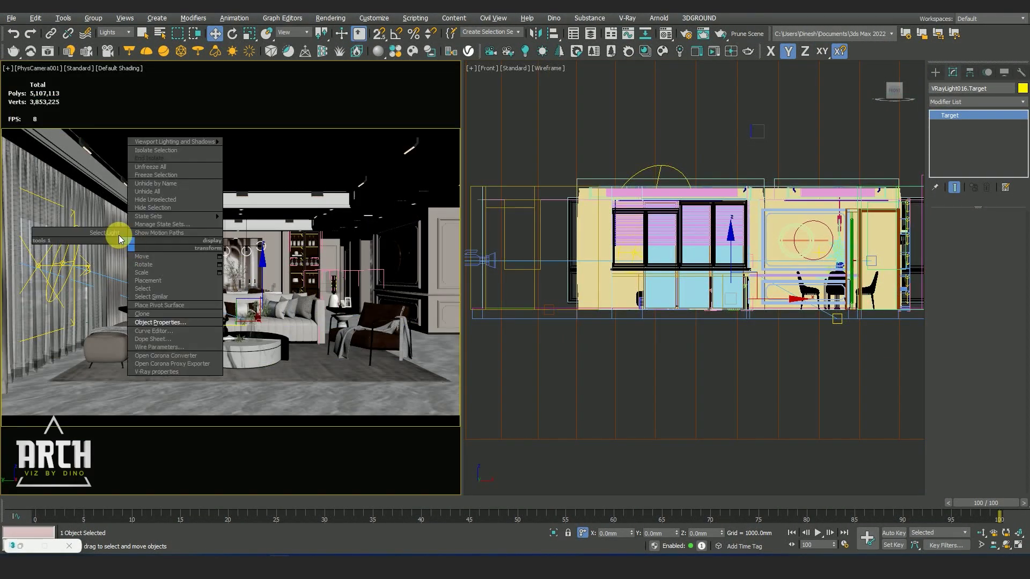
pyautogui.click(119, 236)
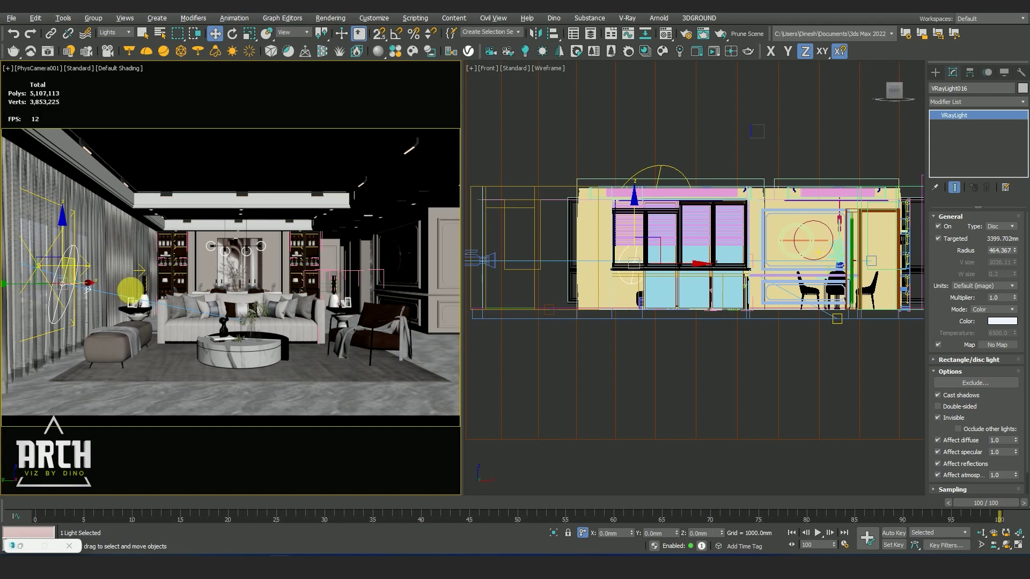
pyautogui.press('F10')
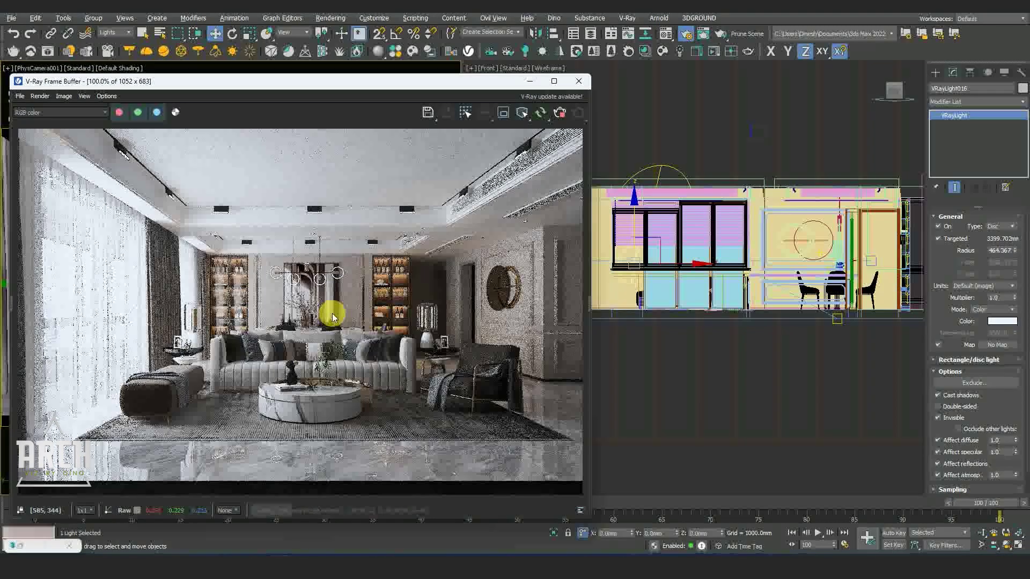
# Set the disc light multiplier to 3 and turn off its specular contribution
pyautogui.scroll(2, 288, 377)
pyautogui.scroll(-1, 295, 356)
pyautogui.scroll(-1, 295, 356)
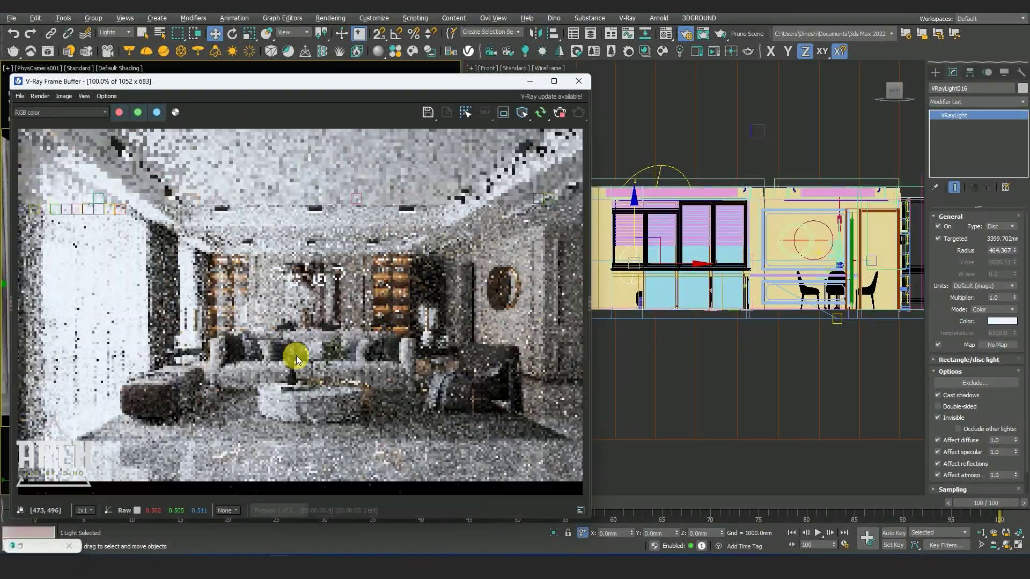
pyautogui.doubleClick(996, 298)
pyautogui.write('10')
pyautogui.press('Return')
pyautogui.write('2')
pyautogui.press('Return')
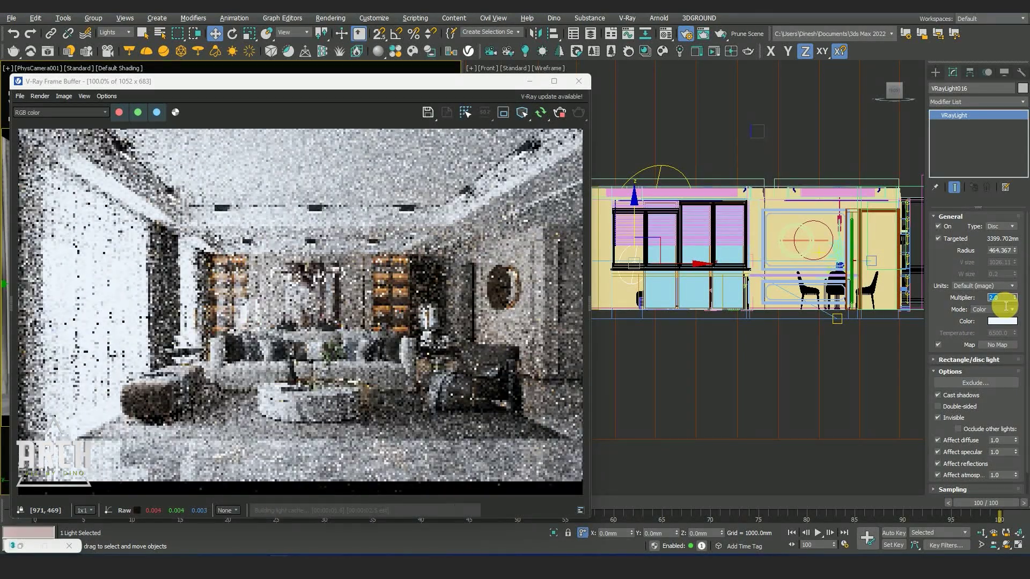
pyautogui.write('3')
pyautogui.press('Return')
pyautogui.click(963, 452)
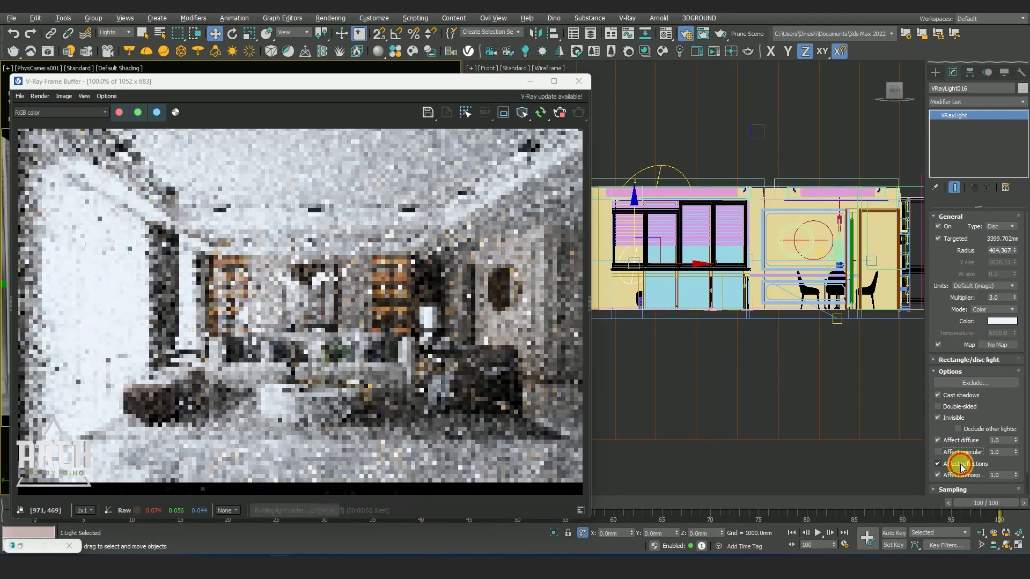
# Watch the render progress, shifting the frame buffer right to uncover the camera view
pyautogui.scroll(2, 233, 351)
pyautogui.scroll(-3, 317, 388)
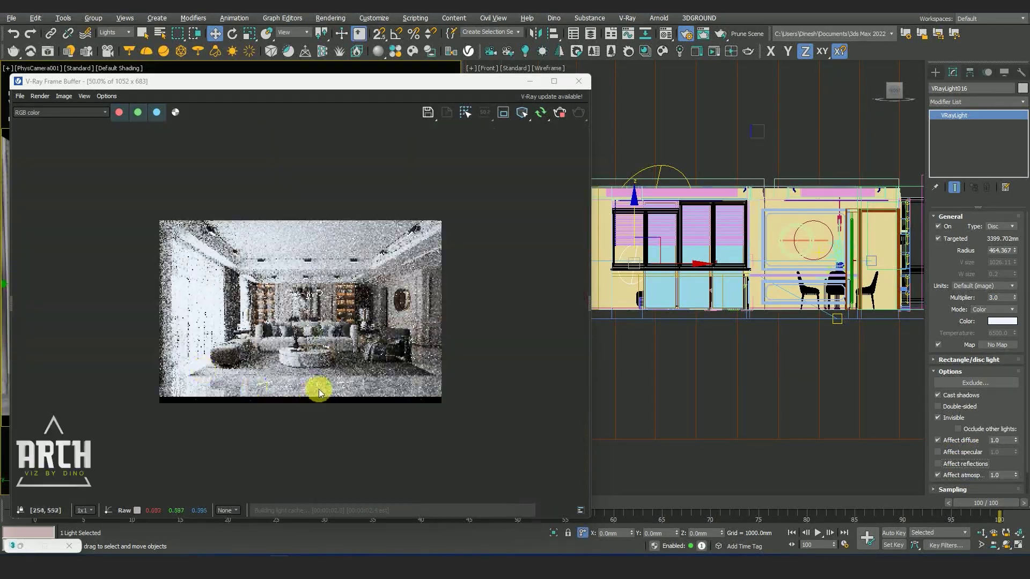
pyautogui.scroll(1, 282, 395)
pyautogui.scroll(1, 288, 405)
pyautogui.scroll(-1, 294, 367)
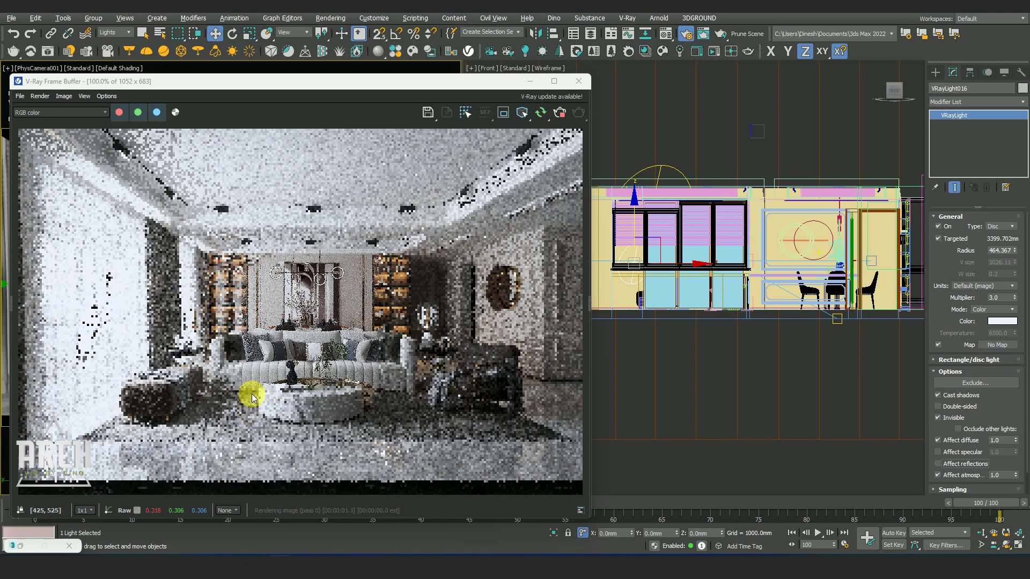
pyautogui.scroll(3, 262, 412)
pyautogui.scroll(-1, 300, 370)
pyautogui.scroll(-1, 272, 364)
pyautogui.scroll(1, 326, 361)
pyautogui.scroll(-2, 326, 362)
pyautogui.scroll(-1, 343, 365)
pyautogui.scroll(2, 471, 375)
pyautogui.scroll(2, 478, 371)
pyautogui.scroll(-2, 477, 372)
pyautogui.scroll(1, 285, 327)
pyautogui.scroll(-1, 284, 327)
pyautogui.scroll(-1, 284, 329)
pyautogui.scroll(1, 250, 350)
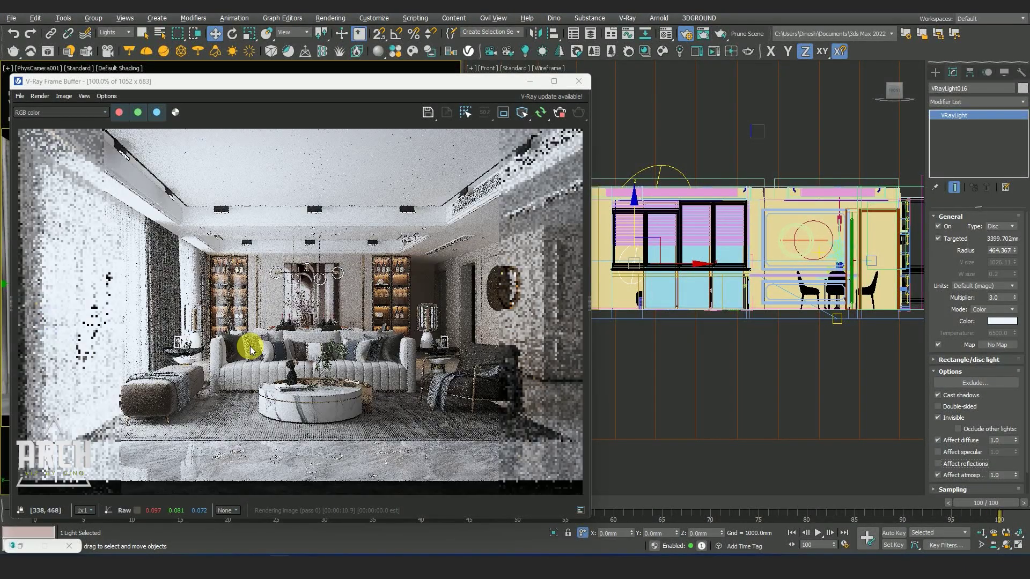
pyautogui.moveTo(214, 84); pyautogui.dragTo(290, 80)
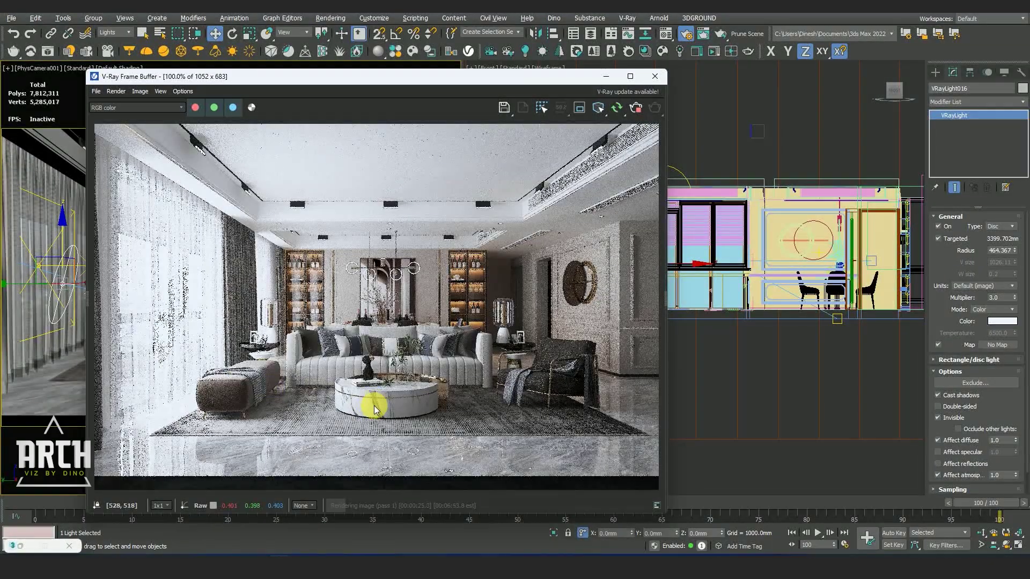
pyautogui.scroll(3, 375, 400)
pyautogui.scroll(-3, 554, 382)
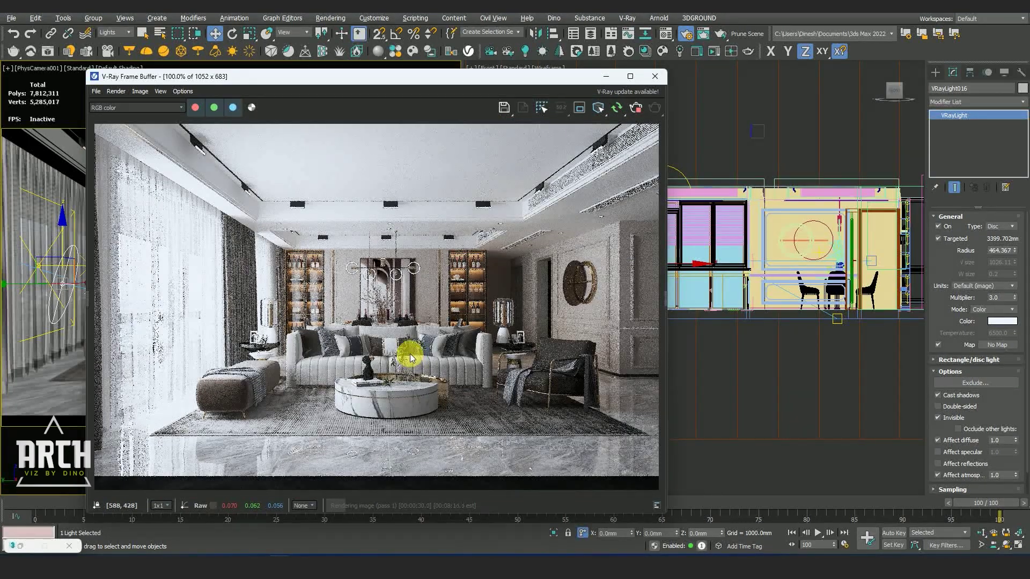
# Stop the render, close the frame buffer and Render Setup, and maximize the Top view
pyautogui.click(637, 110)
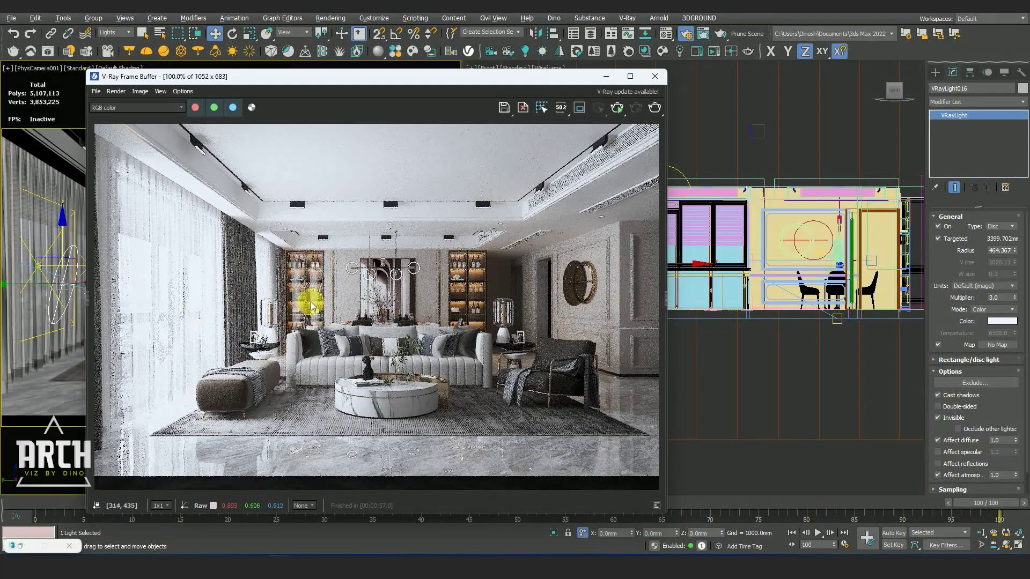
pyautogui.click(656, 78)
pyautogui.click(668, 363)
pyautogui.click(485, 123)
pyautogui.hotkey('alt', 'w')
pyautogui.press('t')
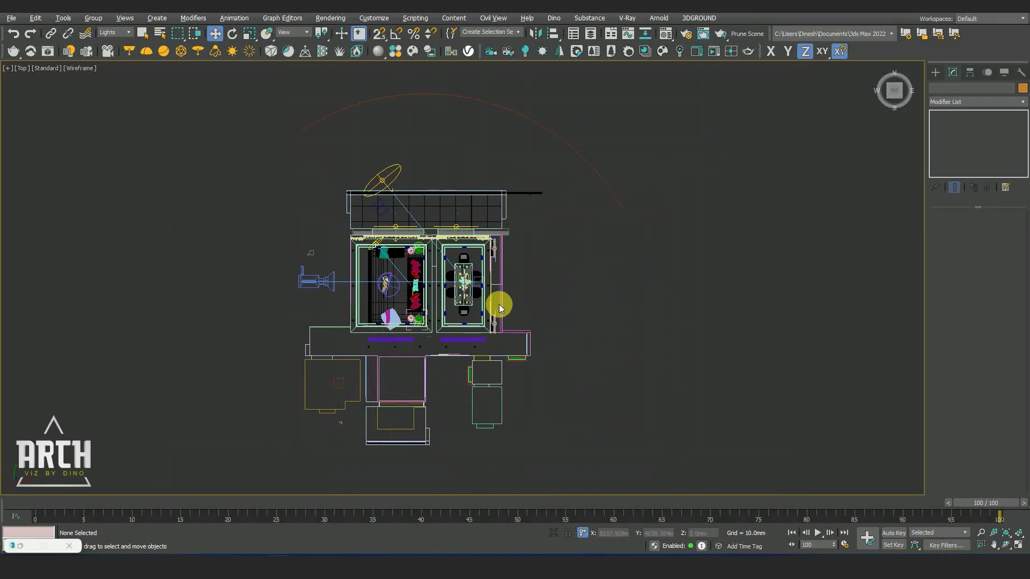
# Show the Render Elements tab in Render Setup and bring up the list of available elements
pyautogui.click(345, 72)
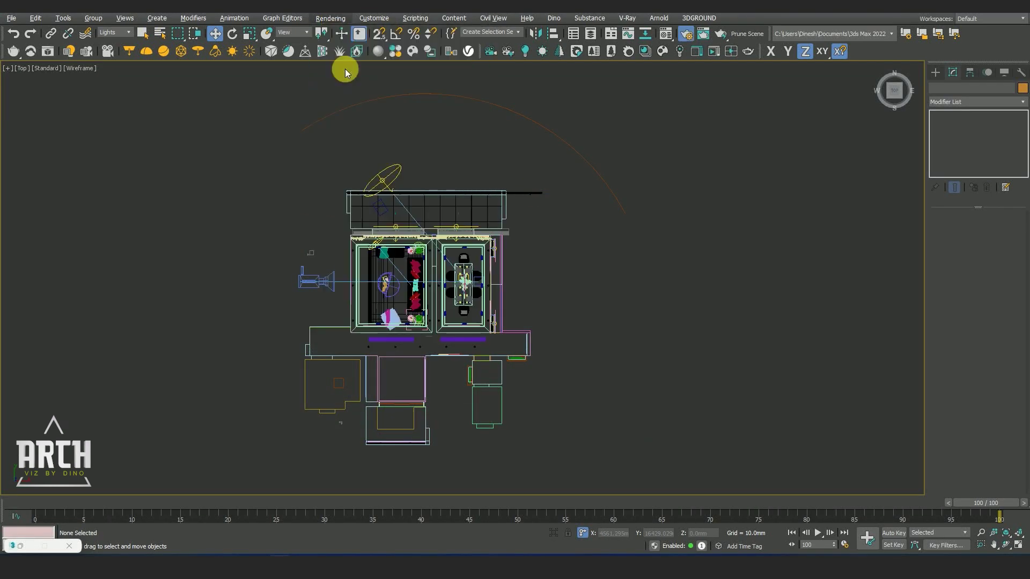
pyautogui.click(459, 189)
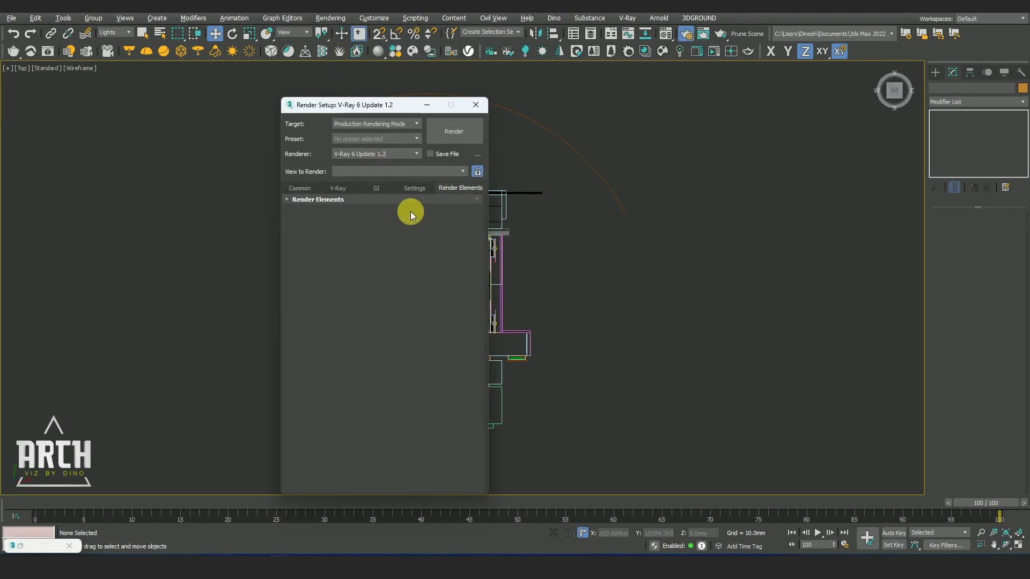
pyautogui.click(385, 199)
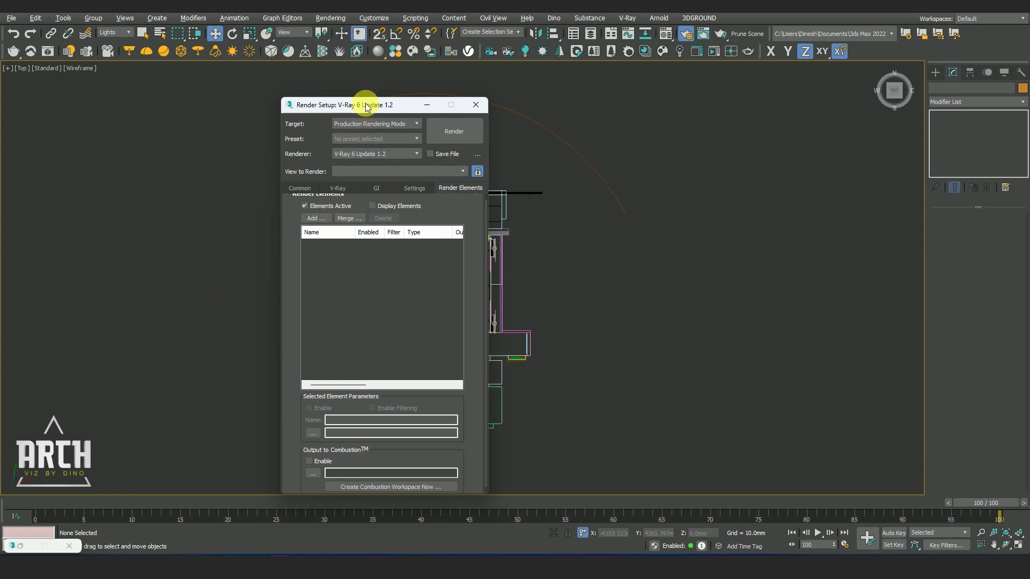
pyautogui.moveTo(366, 106); pyautogui.dragTo(622, 78)
pyautogui.scroll(1, 564, 226)
pyautogui.click(570, 197)
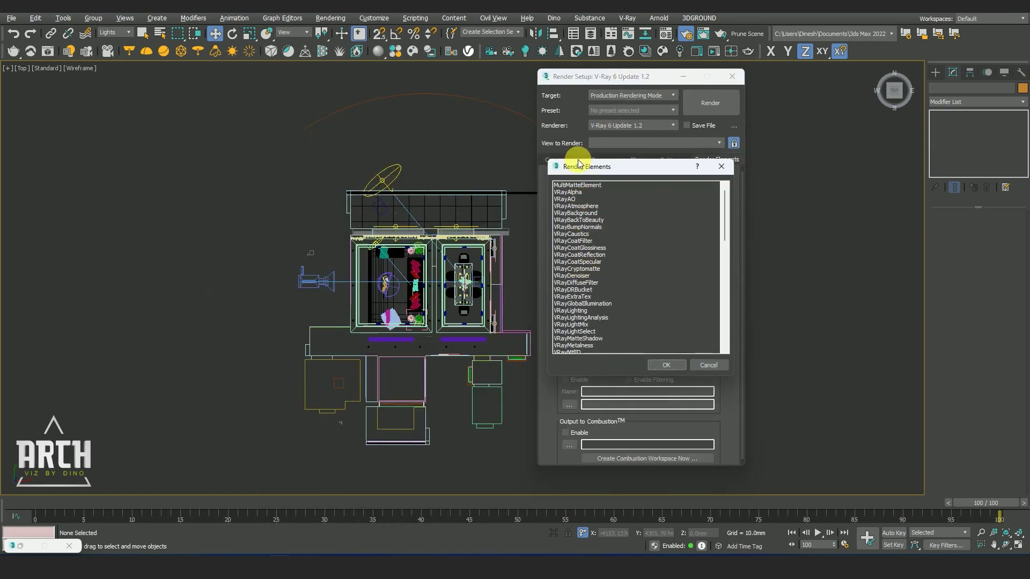
pyautogui.moveTo(578, 164); pyautogui.dragTo(277, 154)
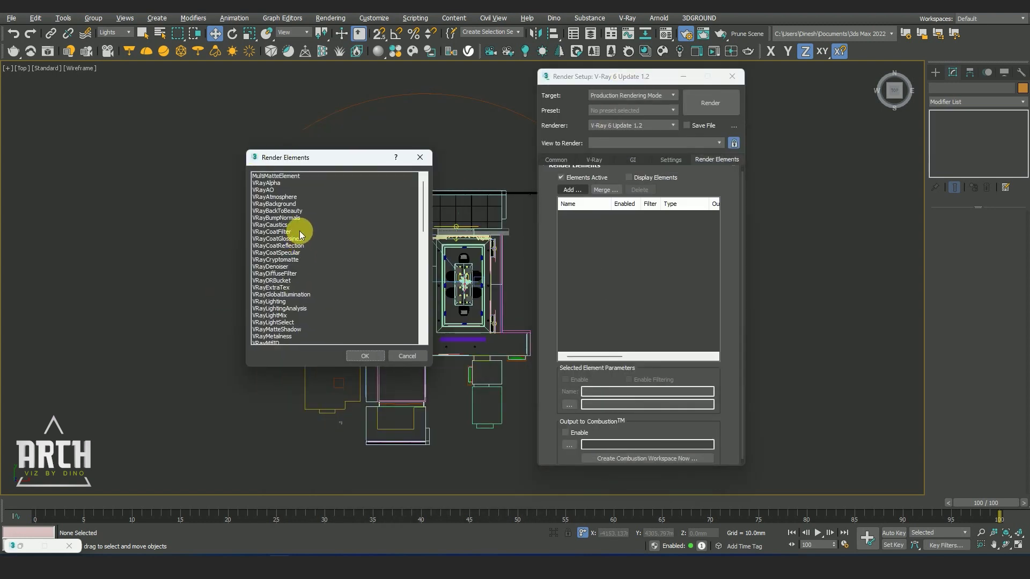
# Select VRayDenoiser, VRayRefraction and VRayReflection in the render element list
pyautogui.click(271, 267)
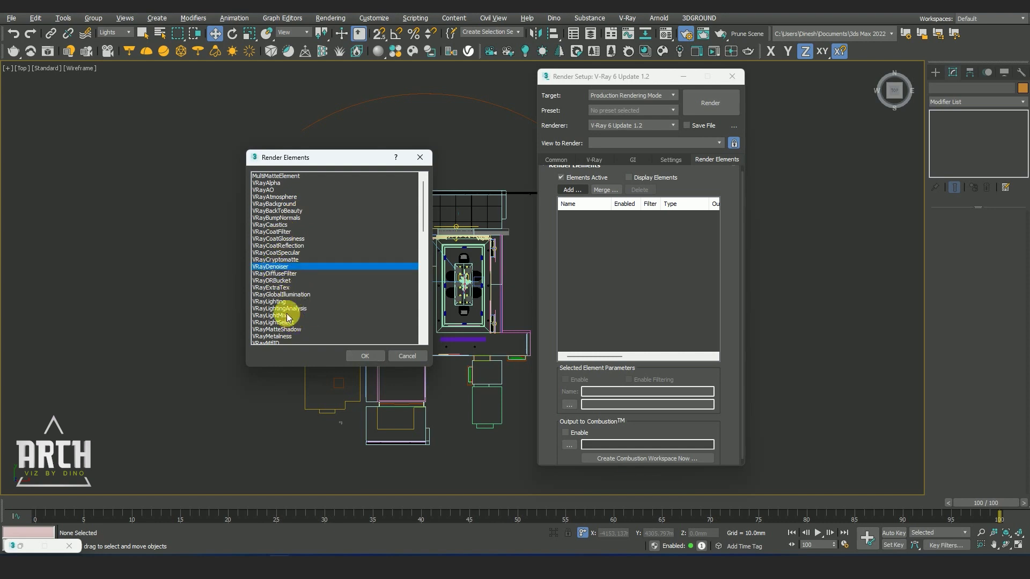
pyautogui.scroll(-1, 298, 324)
pyautogui.scroll(-1, 303, 327)
pyautogui.scroll(-1, 299, 307)
pyautogui.scroll(-2, 299, 308)
pyautogui.scroll(-1, 299, 308)
pyautogui.scroll(-2, 299, 309)
pyautogui.scroll(-3, 299, 310)
pyautogui.scroll(-3, 299, 314)
pyautogui.scroll(-3, 298, 319)
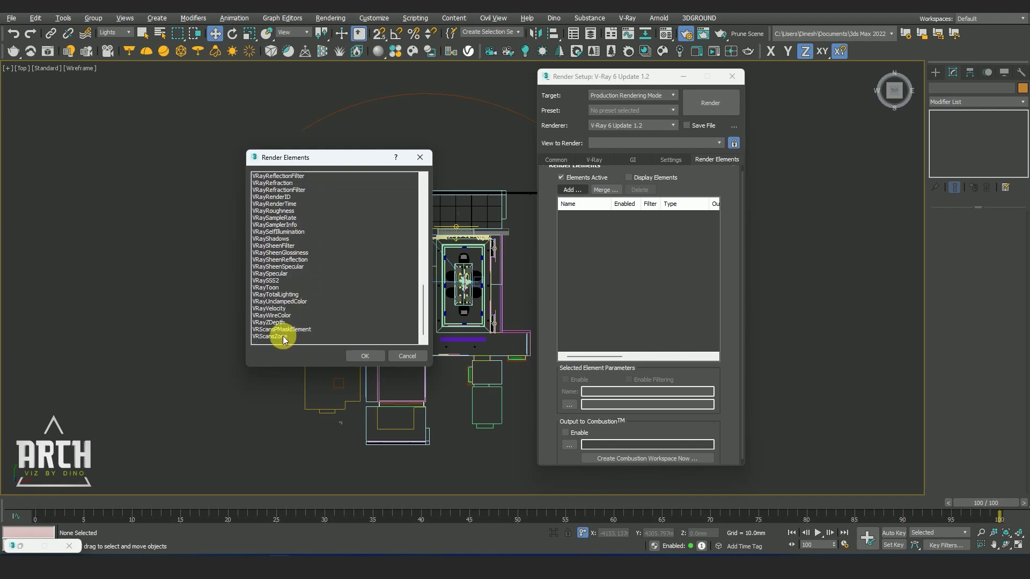
pyautogui.scroll(1, 282, 333)
pyautogui.scroll(1, 279, 327)
pyautogui.scroll(1, 278, 305)
pyautogui.click(279, 225)
pyautogui.keyDown('ctrl'); pyautogui.click(281, 212); pyautogui.keyUp('ctrl')
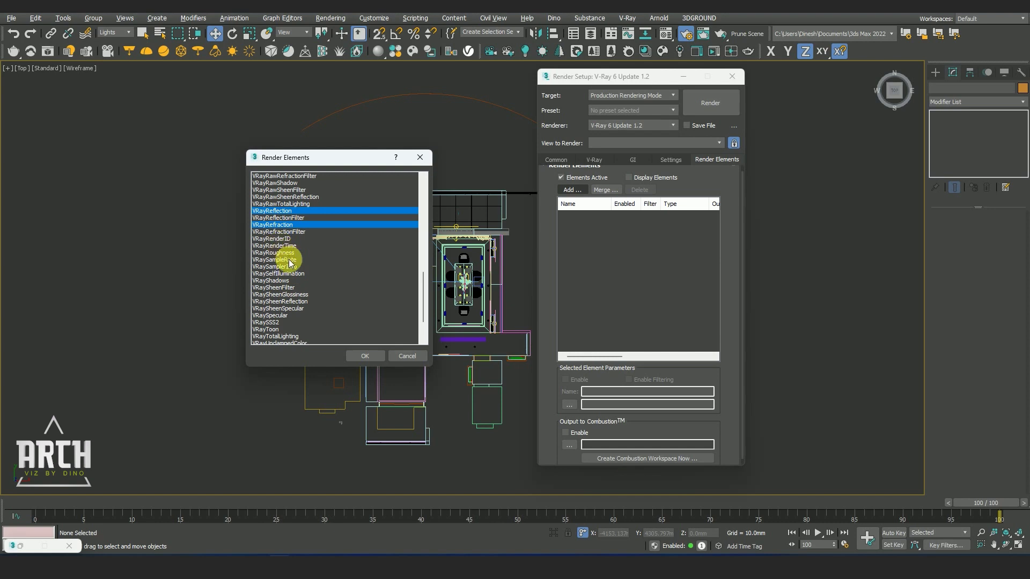
# Add VRayWireColor, VRaySpecular and VRayLighting to the selection and confirm all six elements
pyautogui.scroll(-3, 289, 263)
pyautogui.keyDown('ctrl'); pyautogui.click(259, 316); pyautogui.keyUp('ctrl')
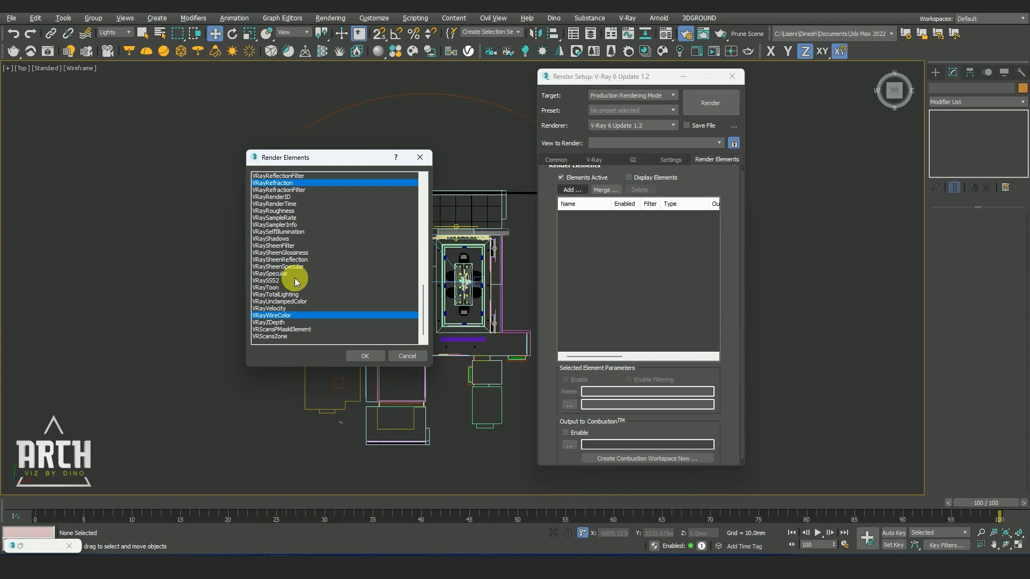
pyautogui.keyDown('ctrl'); pyautogui.click(278, 275); pyautogui.keyUp('ctrl')
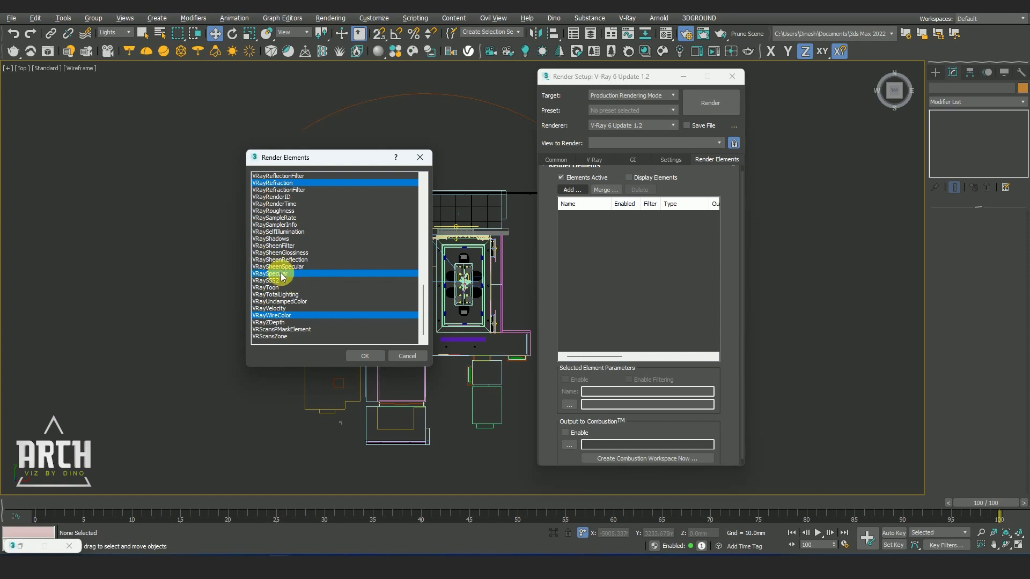
pyautogui.scroll(1, 292, 232)
pyautogui.scroll(2, 292, 231)
pyautogui.scroll(1, 292, 231)
pyautogui.scroll(1, 292, 232)
pyautogui.scroll(1, 293, 232)
pyautogui.scroll(1, 295, 233)
pyautogui.scroll(1, 297, 235)
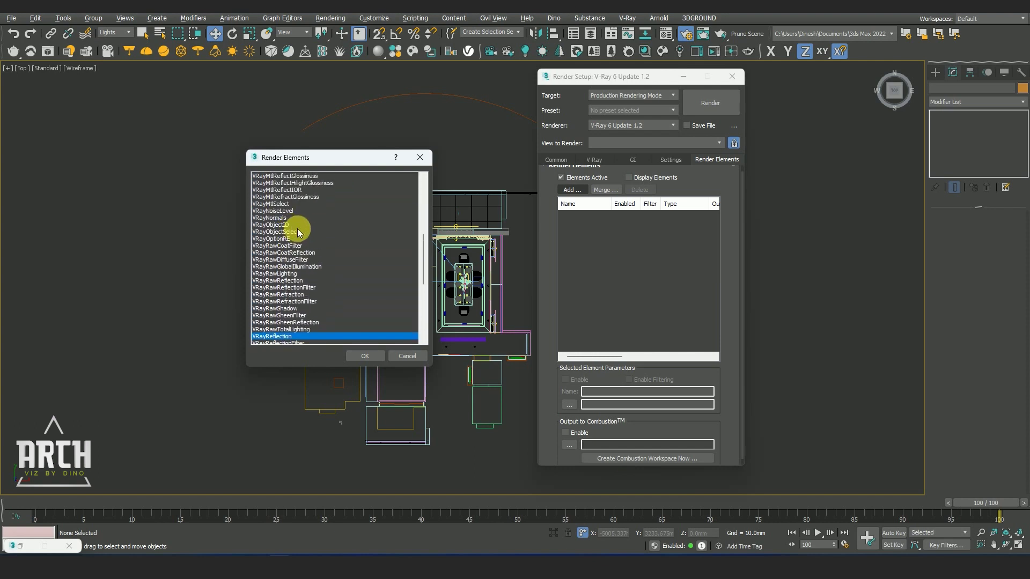
pyautogui.scroll(1, 296, 232)
pyautogui.scroll(1, 296, 233)
pyautogui.scroll(1, 297, 233)
pyautogui.scroll(1, 296, 232)
pyautogui.scroll(1, 294, 232)
pyautogui.scroll(1, 293, 233)
pyautogui.scroll(1, 293, 241)
pyautogui.click(273, 234)
pyautogui.scroll(1, 297, 263)
pyautogui.scroll(1, 289, 263)
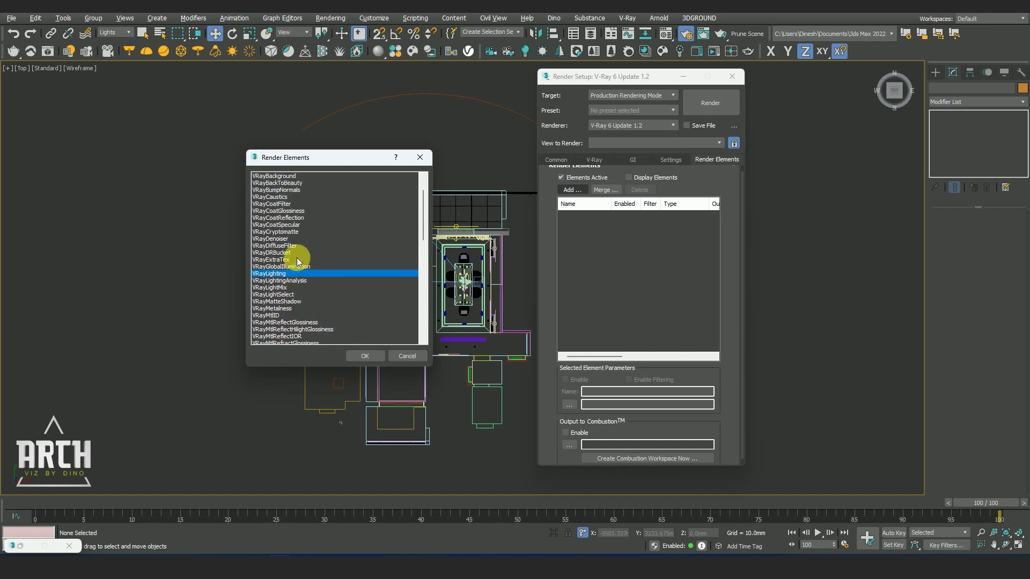
pyautogui.keyDown('ctrl'); pyautogui.click(280, 239); pyautogui.keyUp('ctrl')
pyautogui.scroll(2, 284, 241)
pyautogui.scroll(1, 288, 241)
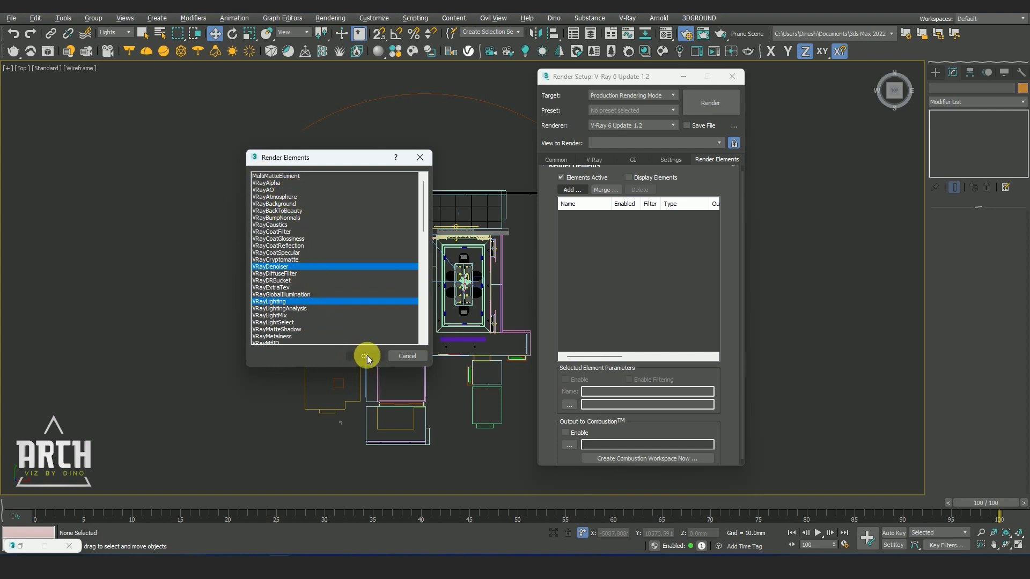
pyautogui.click(367, 357)
# Check that the VRayDenoiser preset stays at Default, then close Render Setup
pyautogui.click(585, 231)
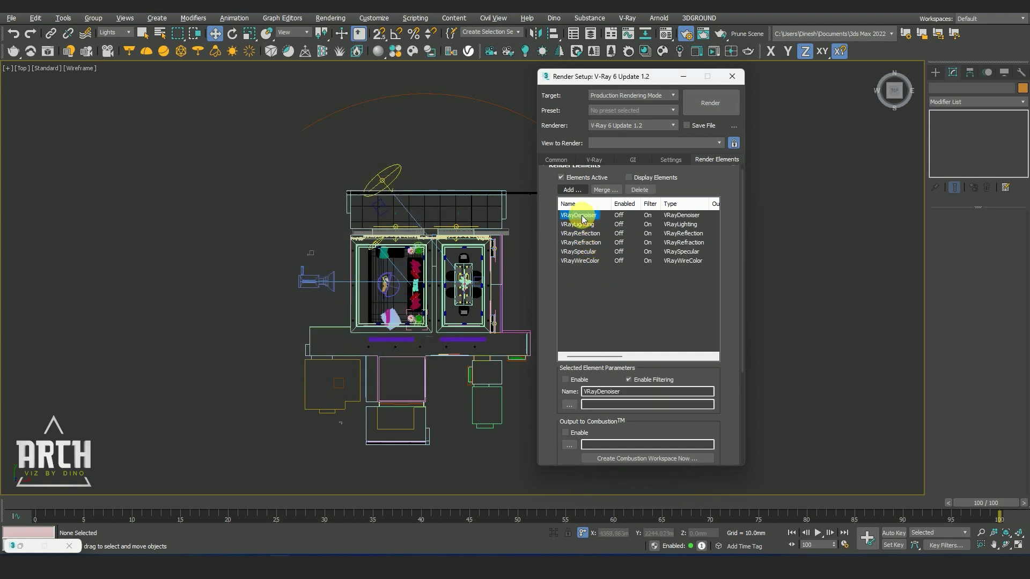
pyautogui.moveTo(545, 308); pyautogui.dragTo(542, 169)
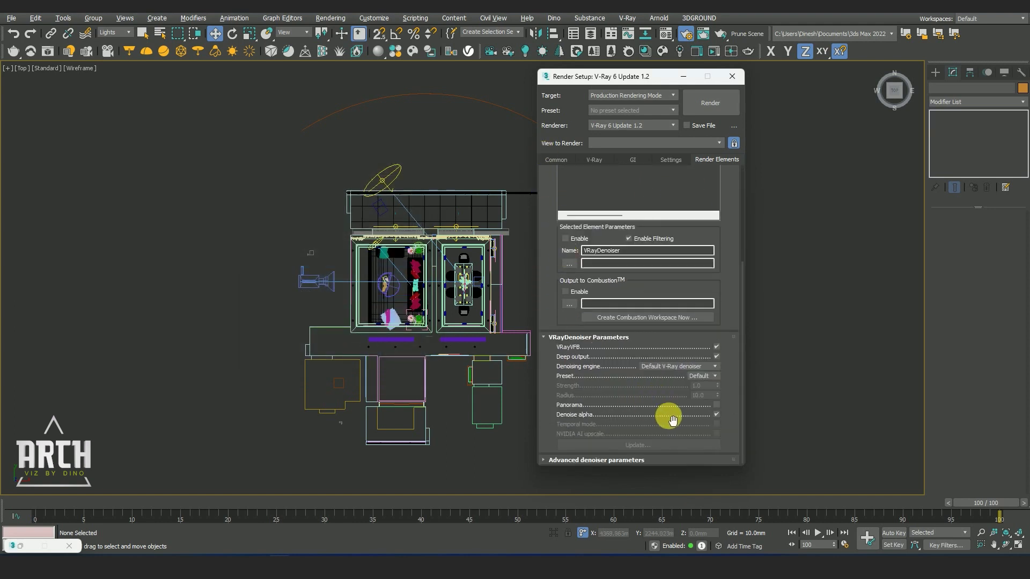
pyautogui.click(697, 377)
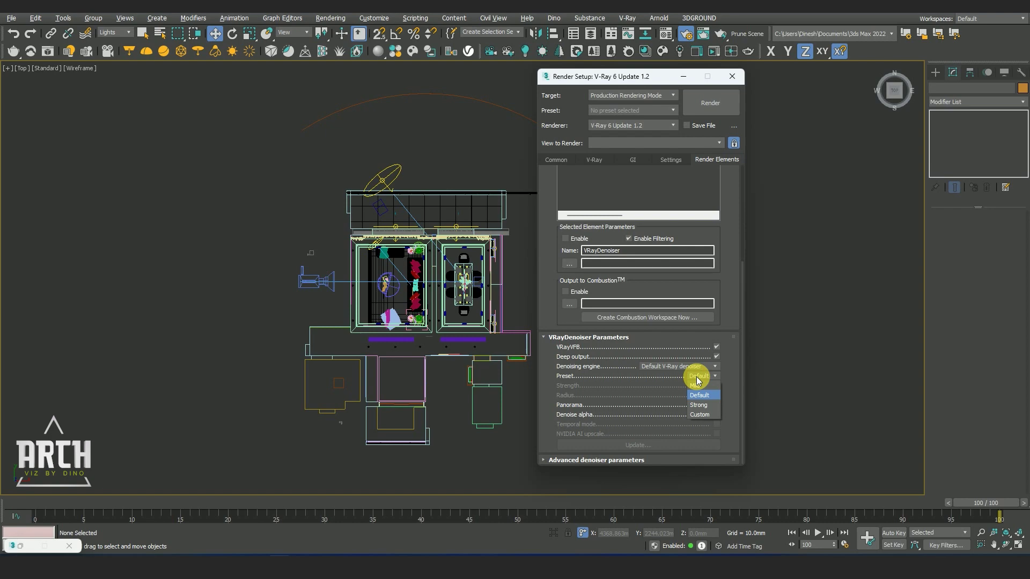
pyautogui.moveTo(660, 397); pyautogui.dragTo(661, 478)
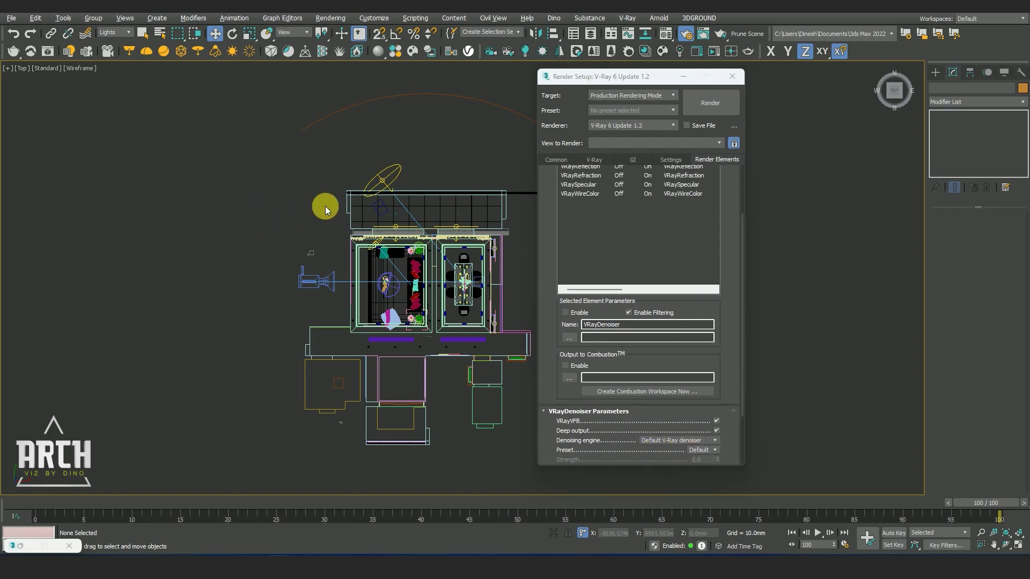
pyautogui.click(732, 76)
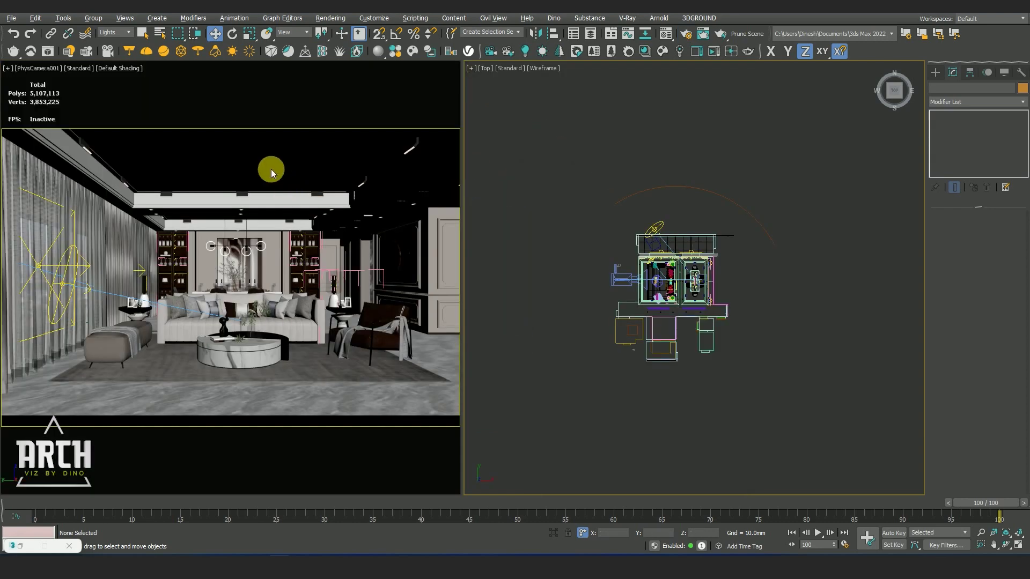
pyautogui.click(331, 17)
# In the V-Ray render settings, switch all Global switches settings to Advanced mode
pyautogui.click(340, 51)
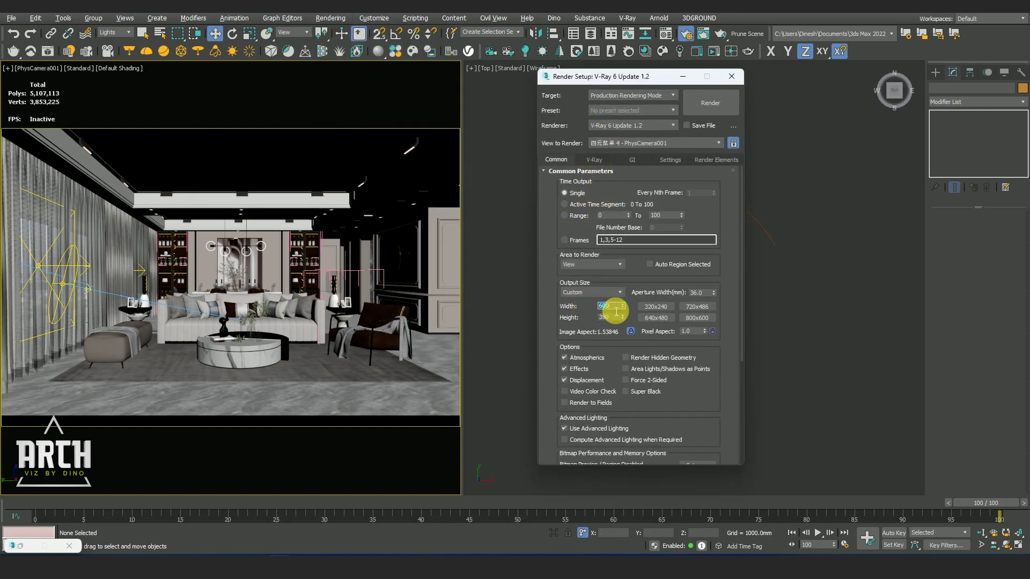
pyautogui.scroll(-3, 558, 279)
pyautogui.scroll(3, 568, 215)
pyautogui.click(592, 159)
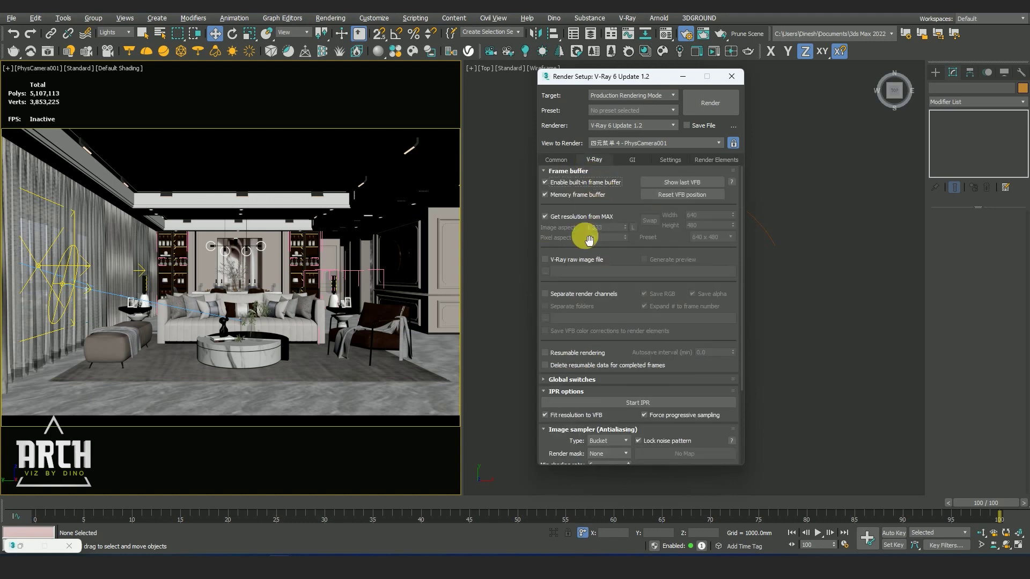
pyautogui.scroll(-5, 580, 226)
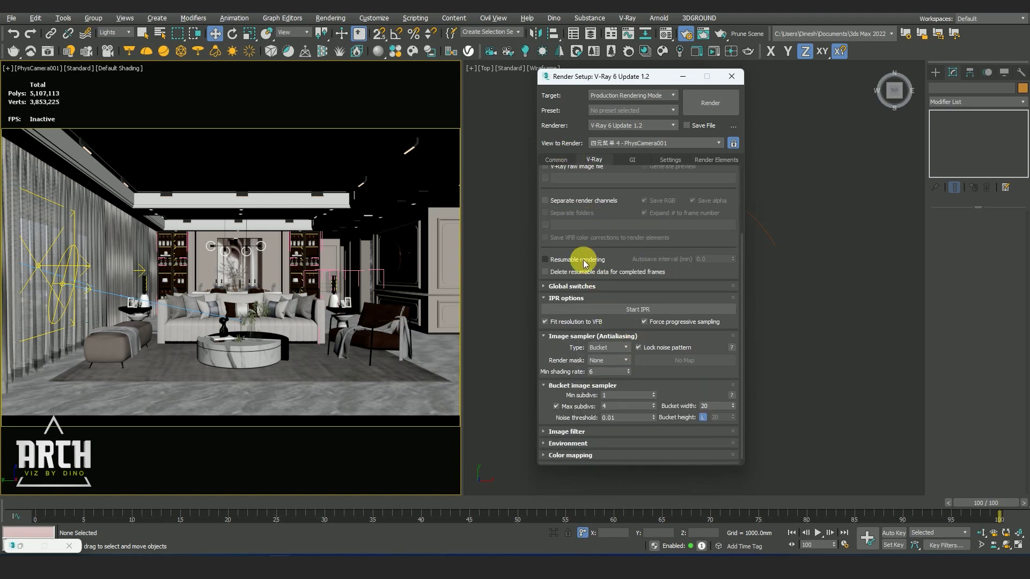
pyautogui.click(612, 217)
pyautogui.click(576, 183)
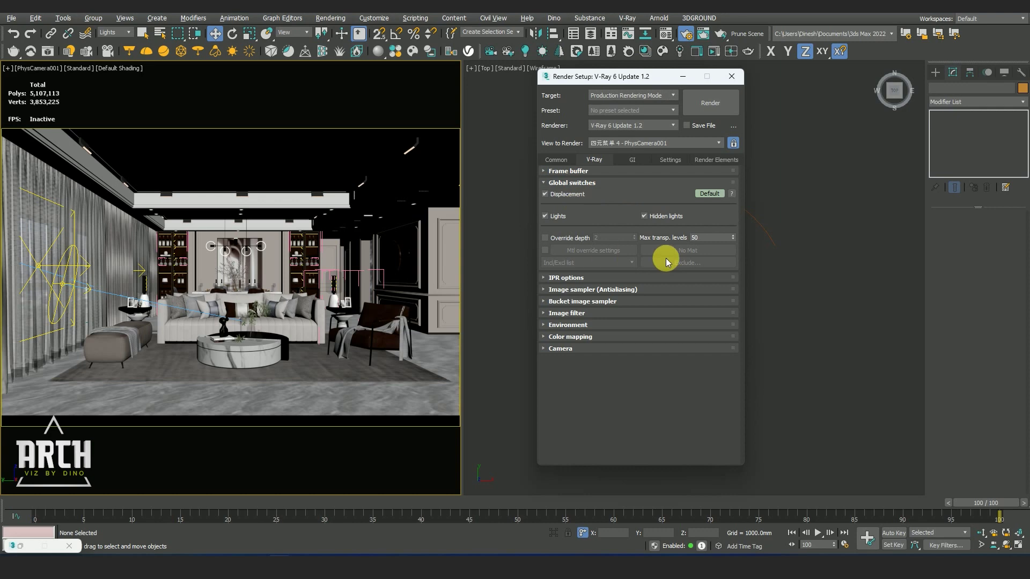
pyautogui.rightClick(707, 194)
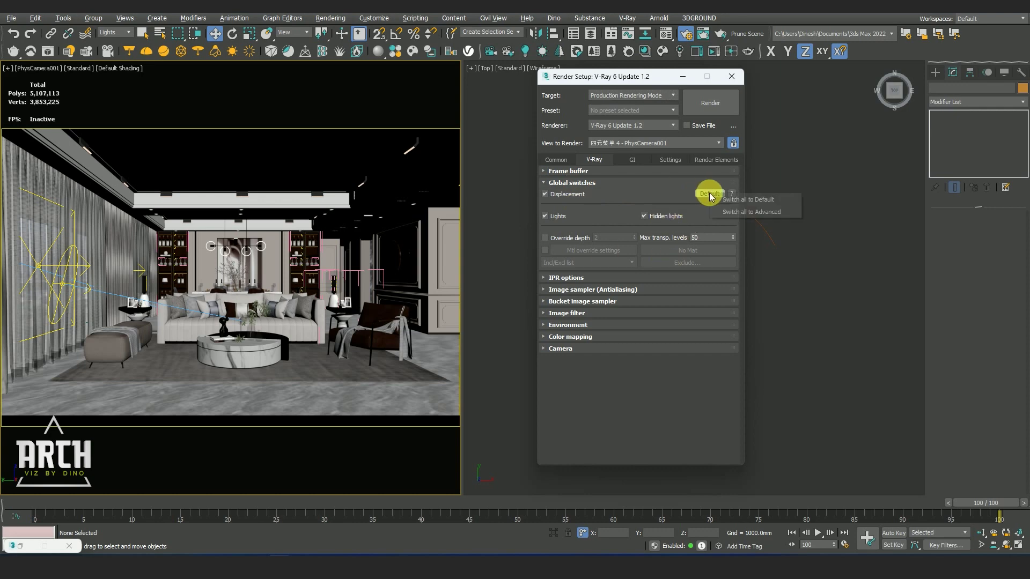
pyautogui.click(749, 212)
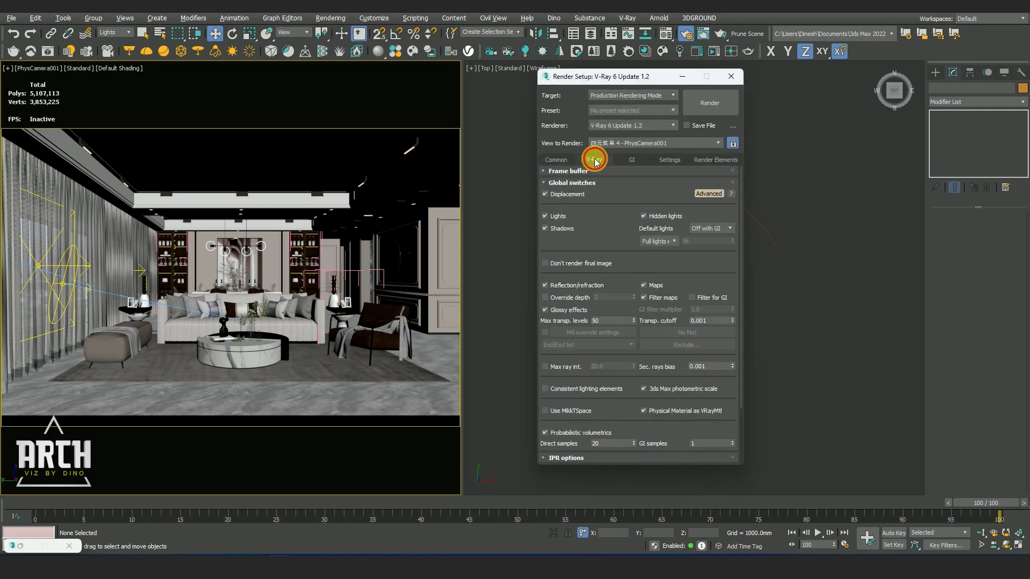
# Expand the IPR and image sampler rollouts and set bucket Max subdivs to 24
pyautogui.click(655, 242)
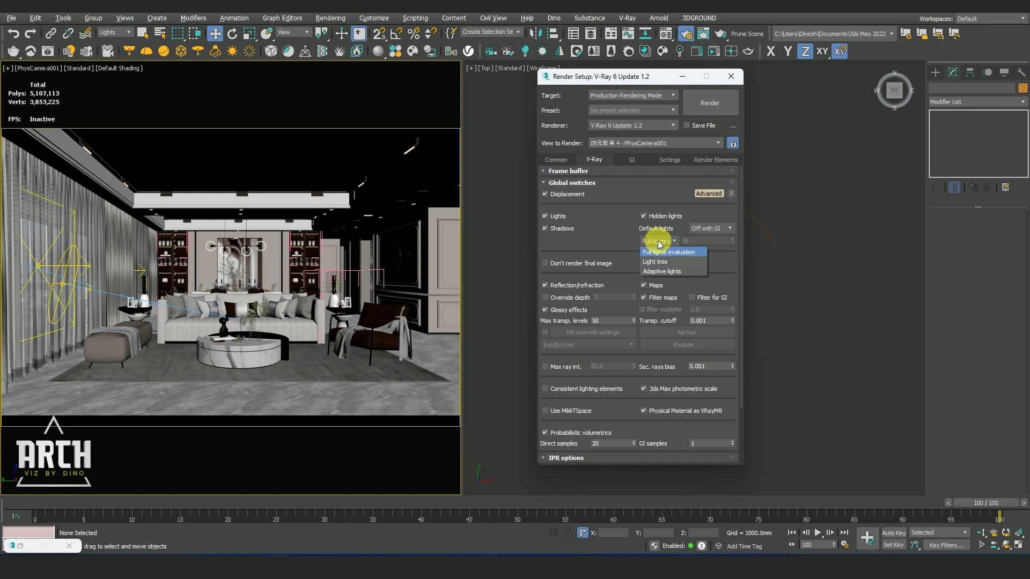
pyautogui.scroll(-2, 617, 252)
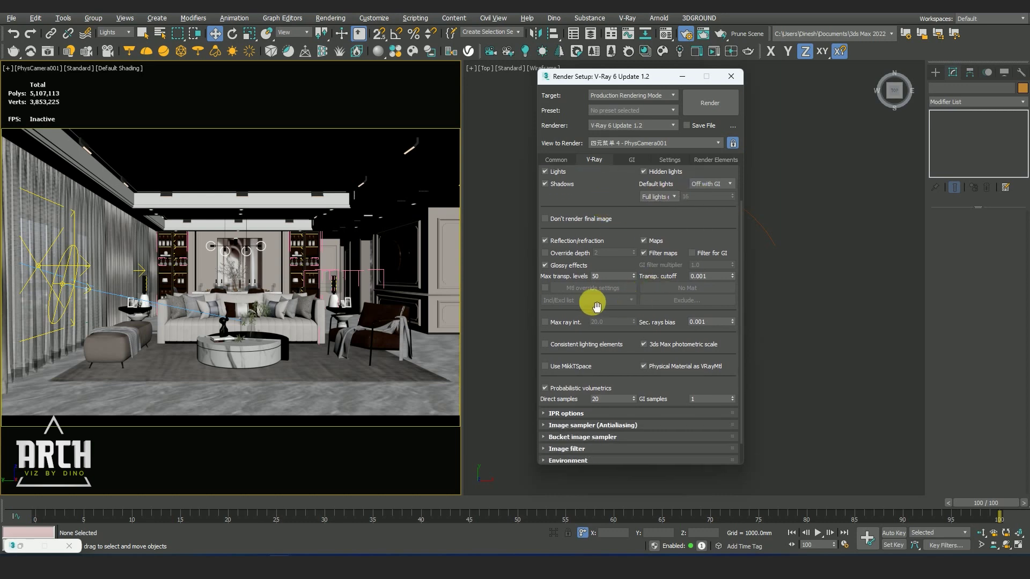
pyautogui.scroll(-1, 577, 301)
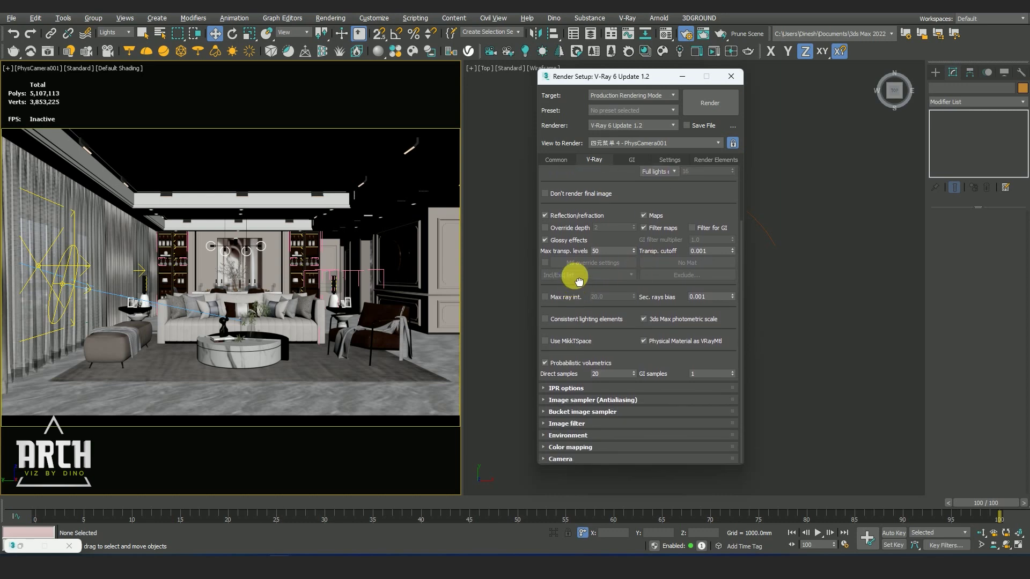
pyautogui.click(582, 388)
pyautogui.click(586, 426)
pyautogui.scroll(-3, 569, 416)
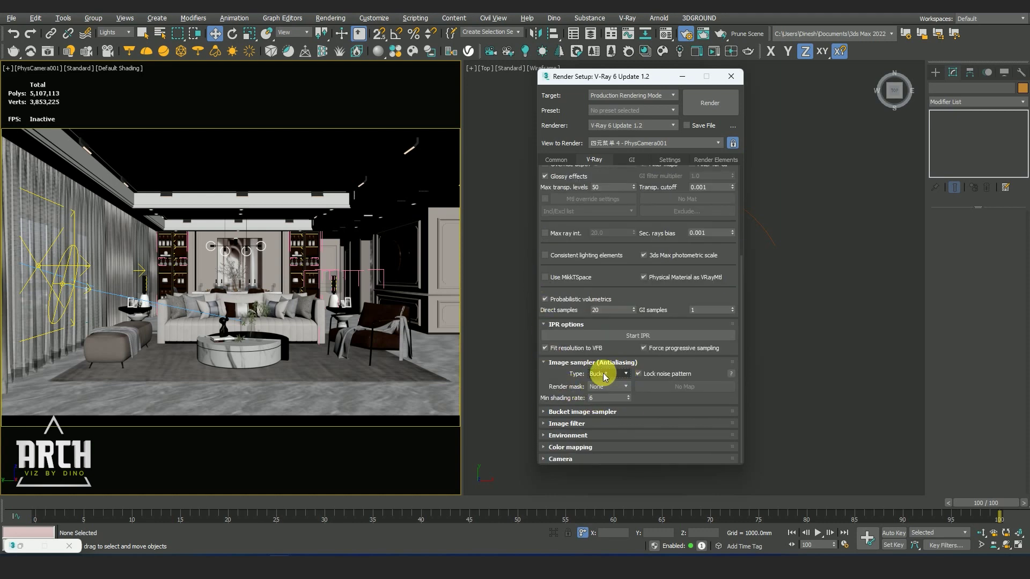
pyautogui.click(567, 412)
pyautogui.scroll(-2, 567, 411)
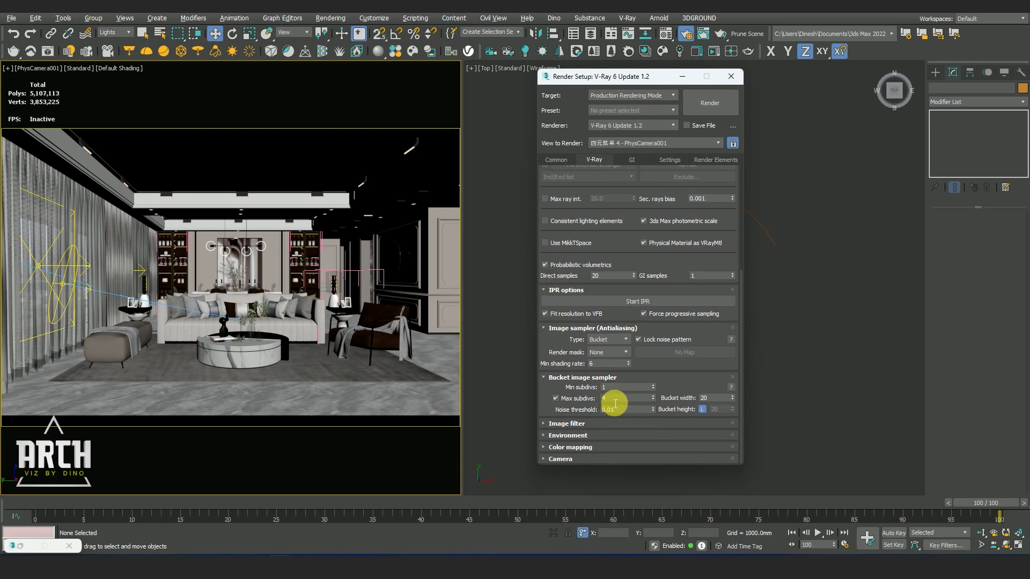
pyautogui.write('4')
pyautogui.press('Return')
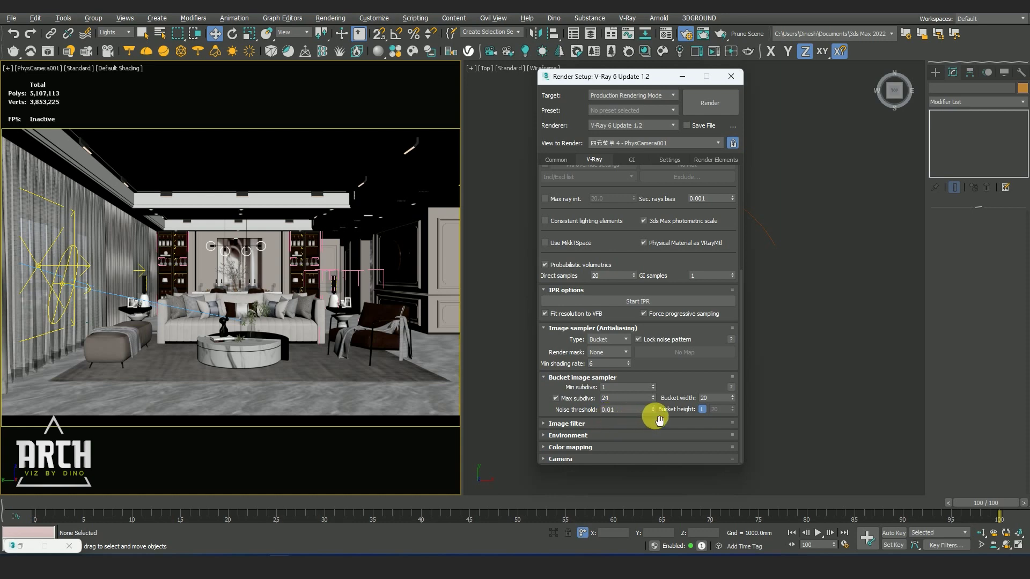
# Review image filter, environment, color mapping and camera rollouts, then expand Global illumination settings
pyautogui.click(569, 423)
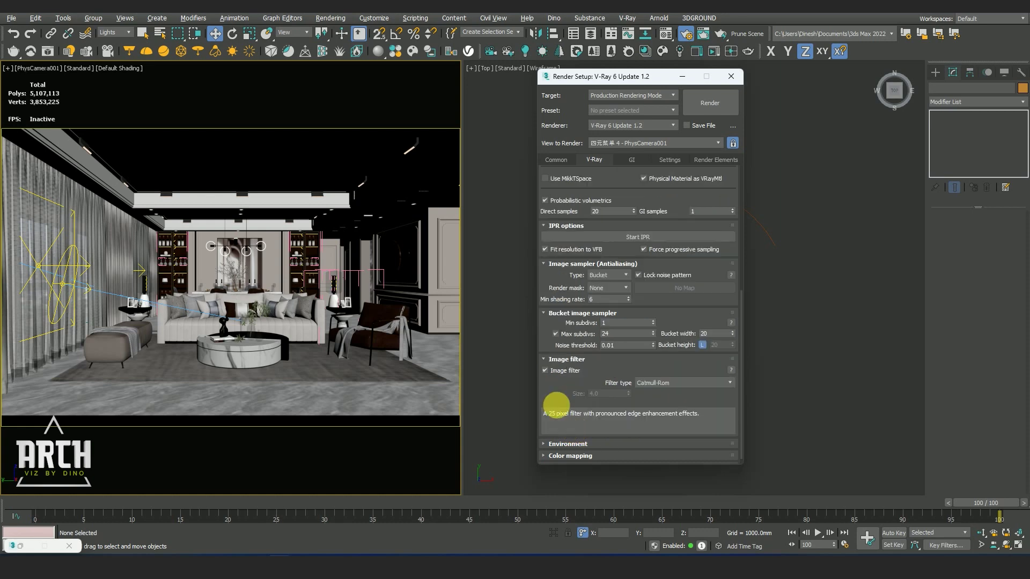
pyautogui.click(569, 433)
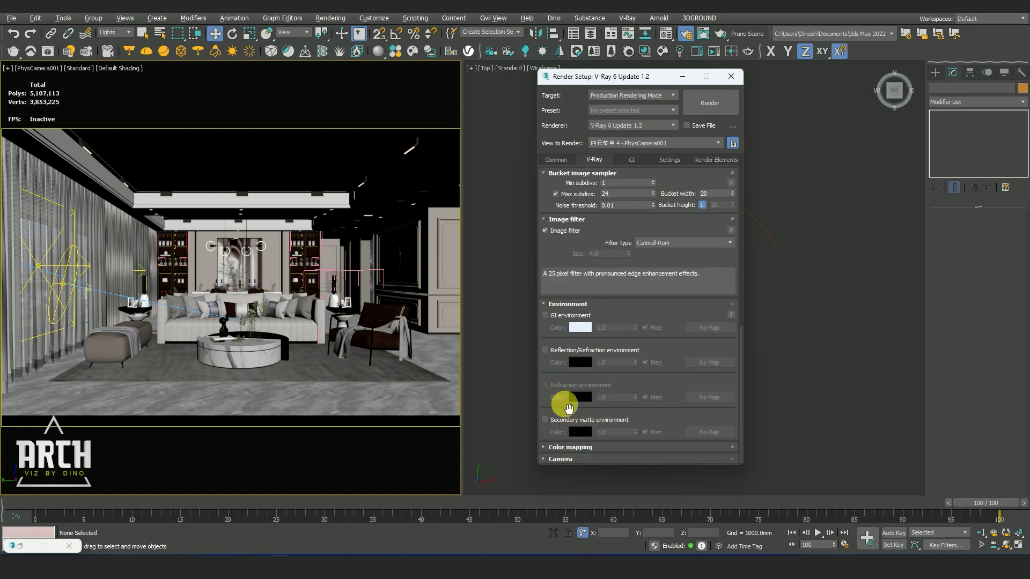
pyautogui.click(570, 446)
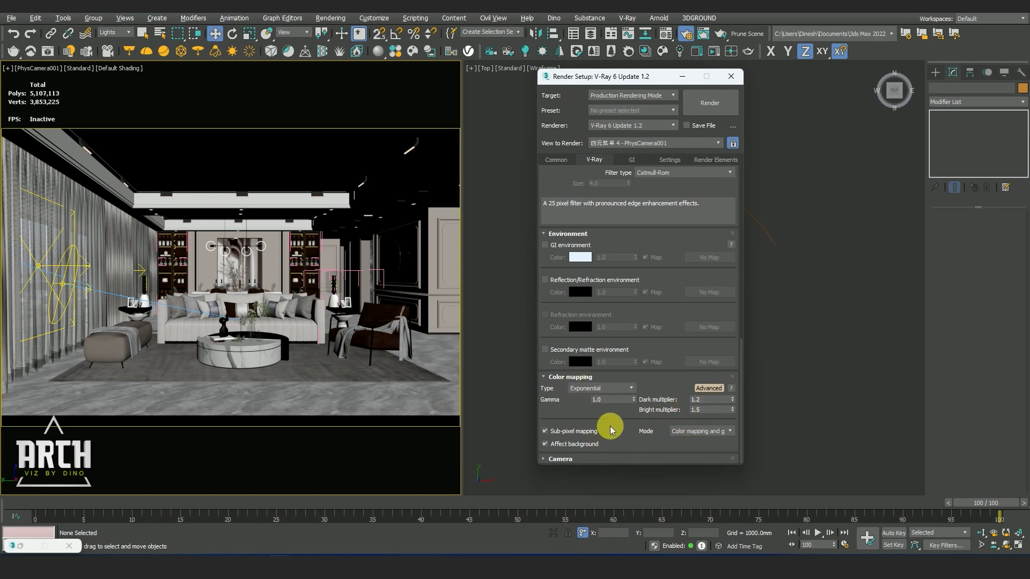
pyautogui.click(710, 405)
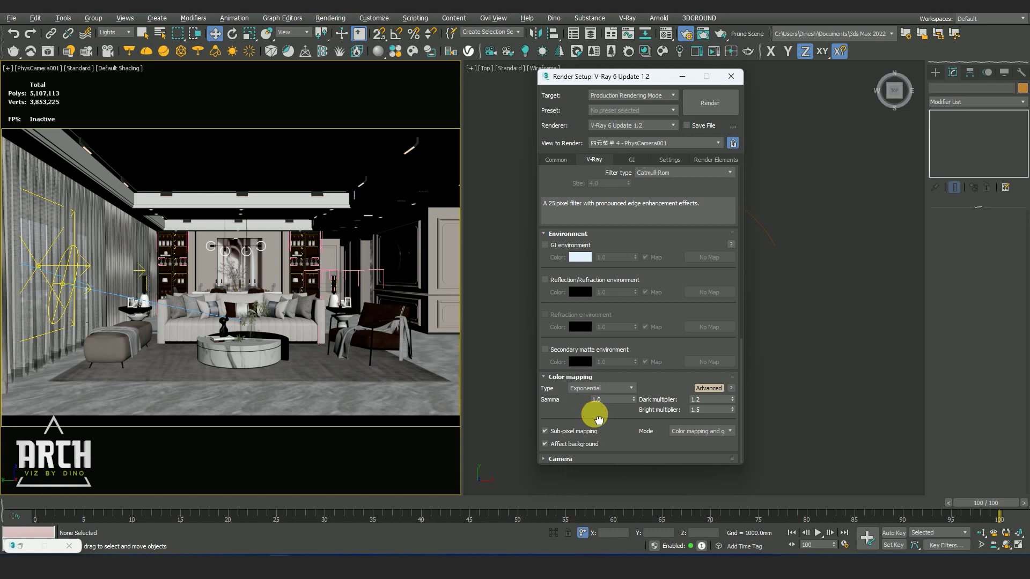
pyautogui.click(568, 457)
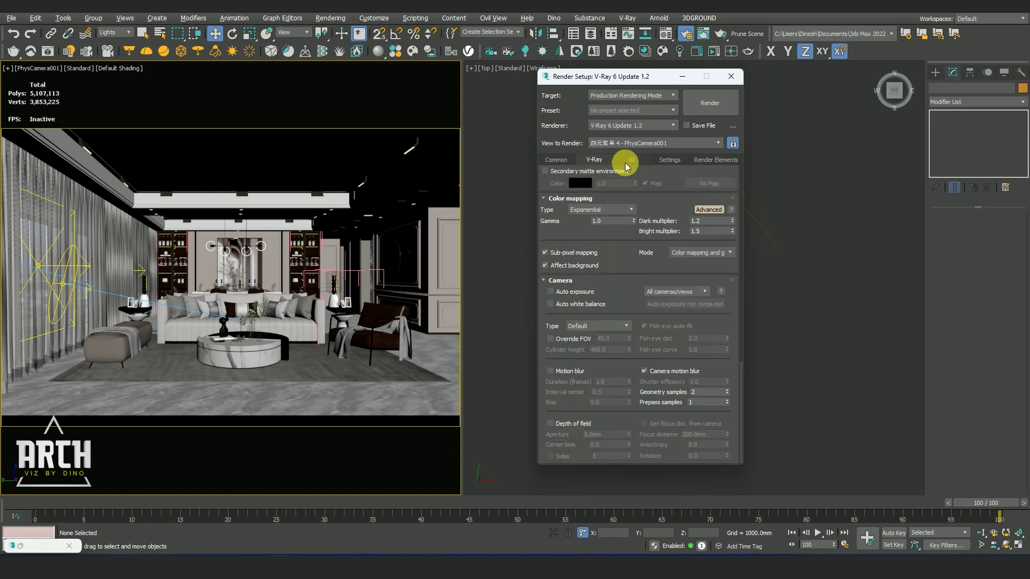
pyautogui.click(631, 160)
pyautogui.click(575, 170)
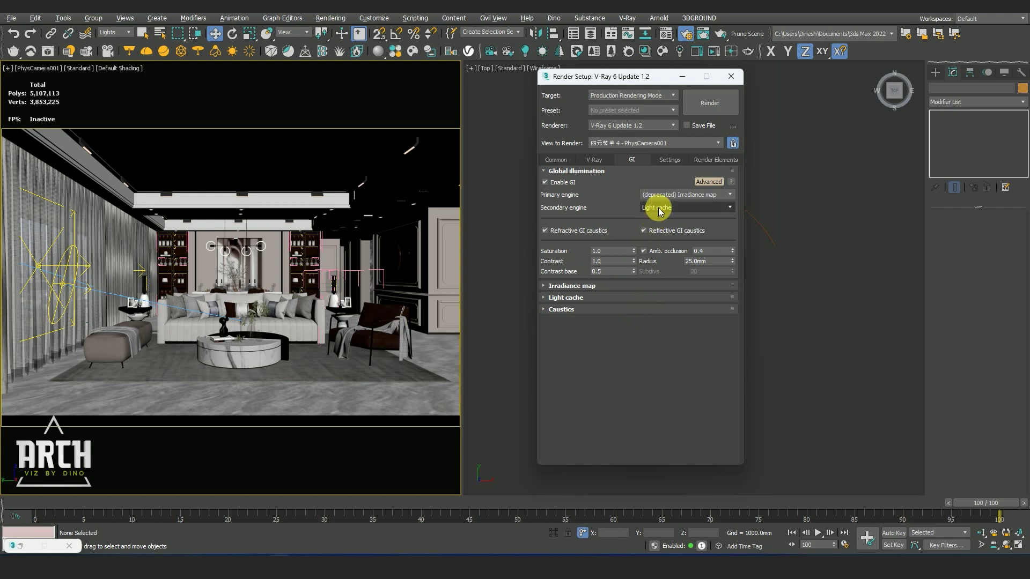
# Set the irradiance map preset to Medium and enable Show direct light
pyautogui.click(595, 286)
pyautogui.click(638, 192)
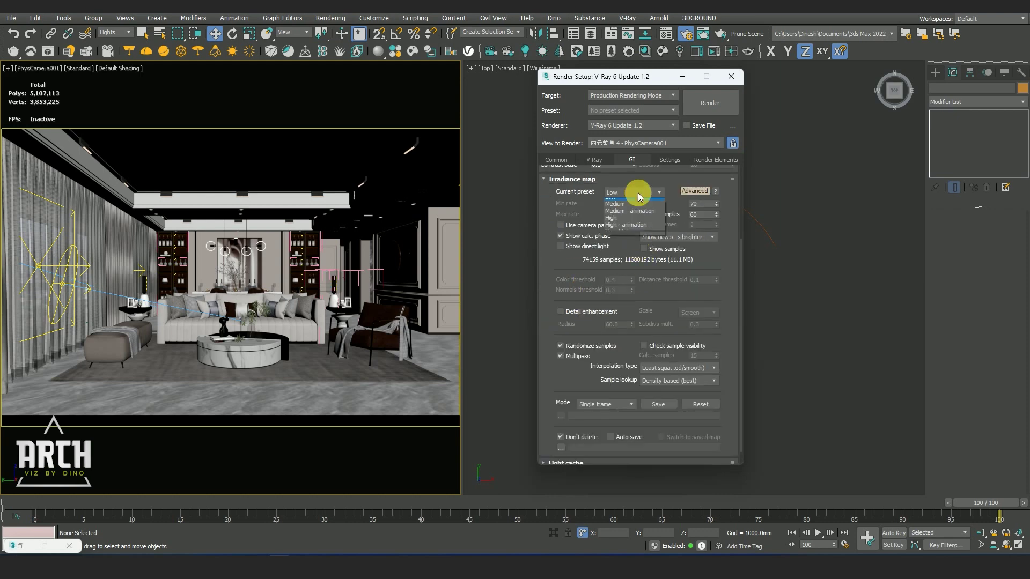
pyautogui.click(617, 227)
pyautogui.scroll(1, 553, 292)
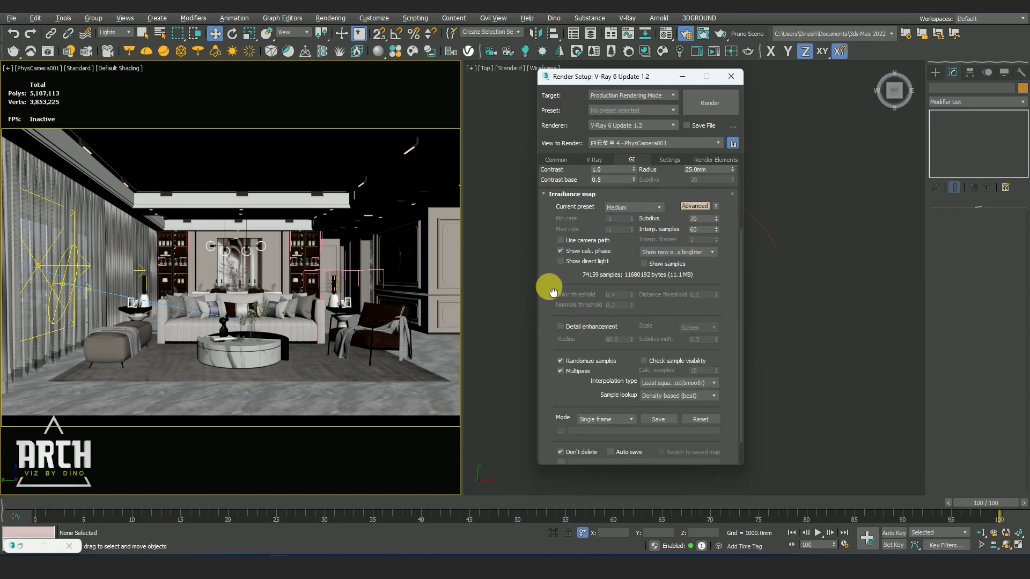
pyautogui.click(575, 264)
# Review the Light cache and Caustics rollouts, then show the Render Elements list
pyautogui.scroll(-1, 546, 274)
pyautogui.scroll(-1, 550, 262)
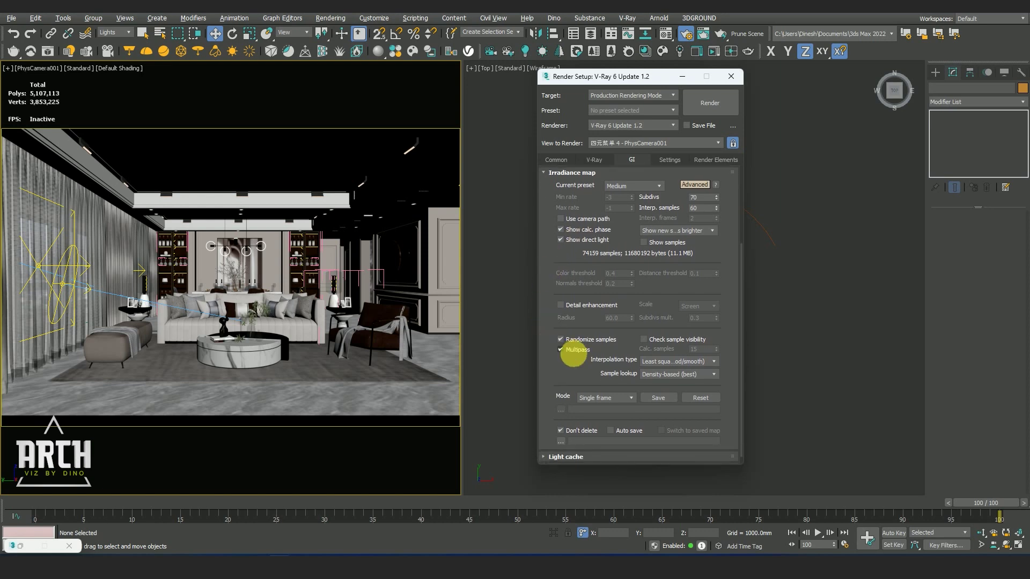
pyautogui.scroll(-1, 571, 355)
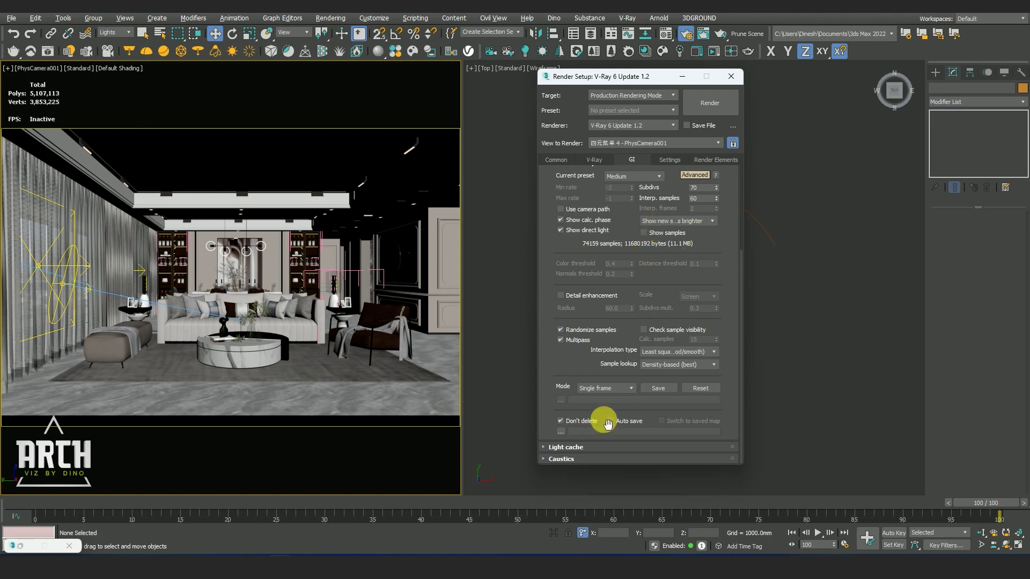
pyautogui.click(577, 447)
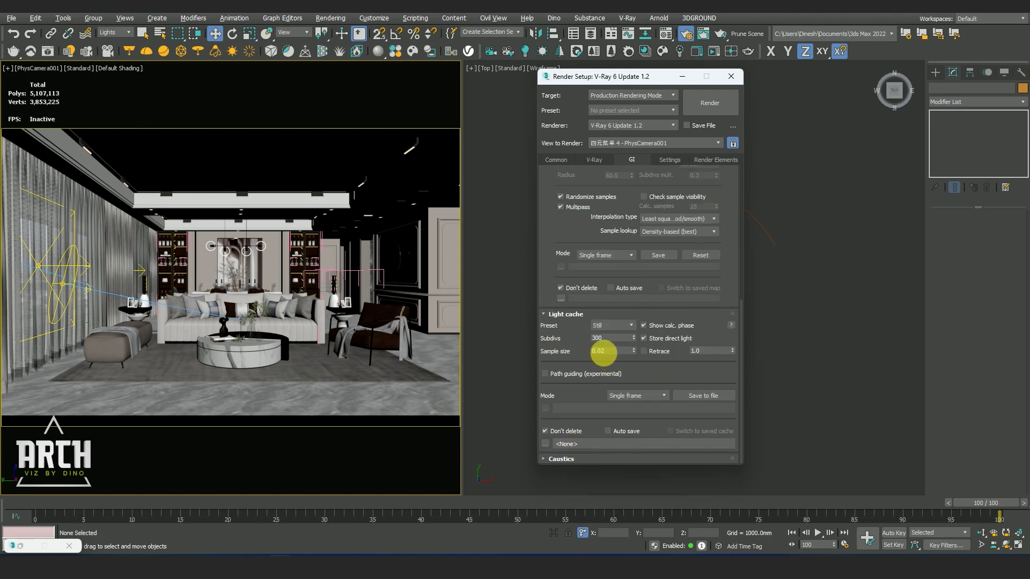
pyautogui.click(577, 459)
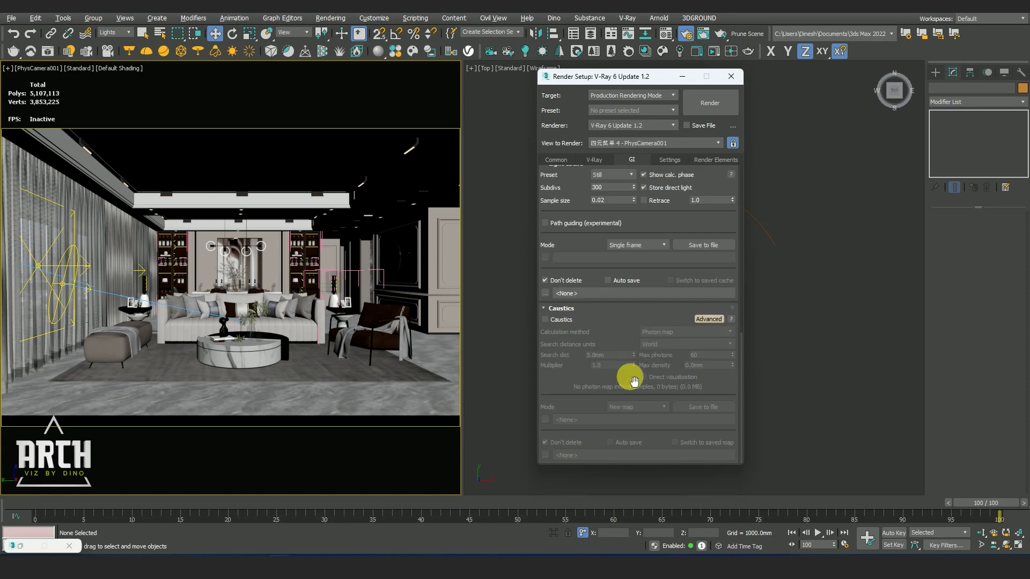
pyautogui.click(668, 159)
pyautogui.click(703, 159)
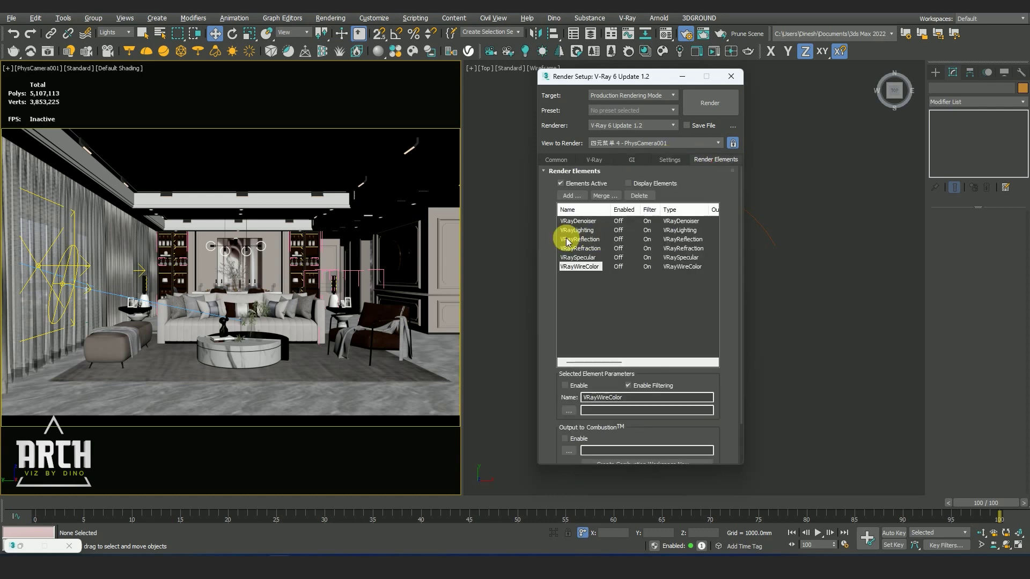
# Render the active camera view at 2000 x 1300 into the V-Ray Frame Buffer with Shift+Q
pyautogui.click(557, 160)
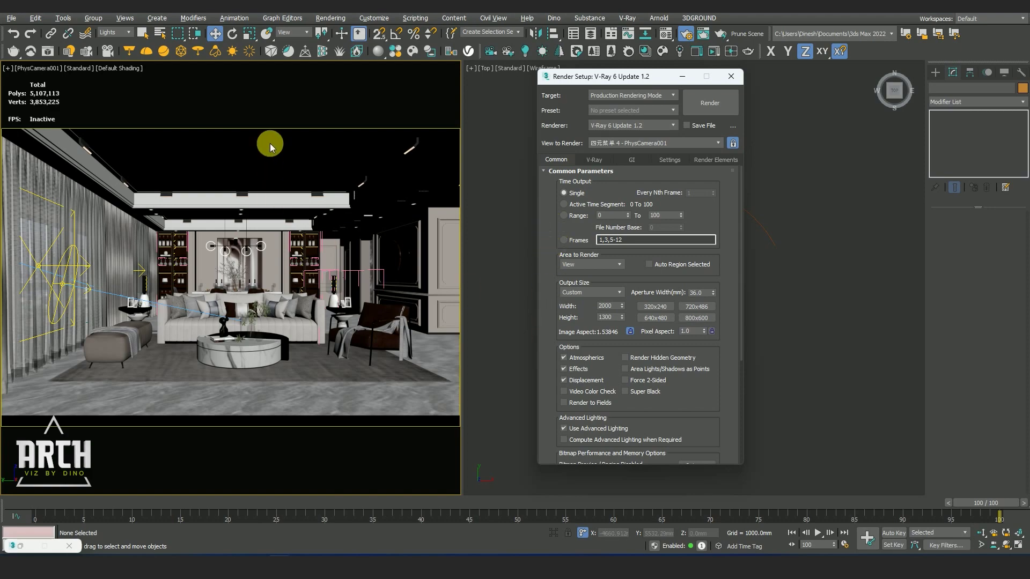
pyautogui.click(269, 144)
pyautogui.press('F3')
pyautogui.press('F3')
pyautogui.hotkey('shift', 'q')
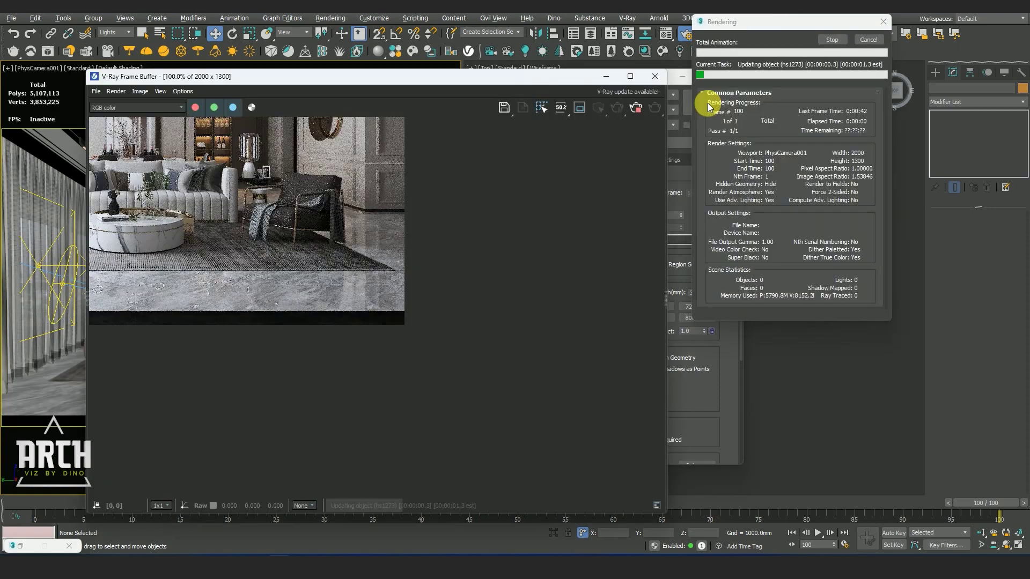